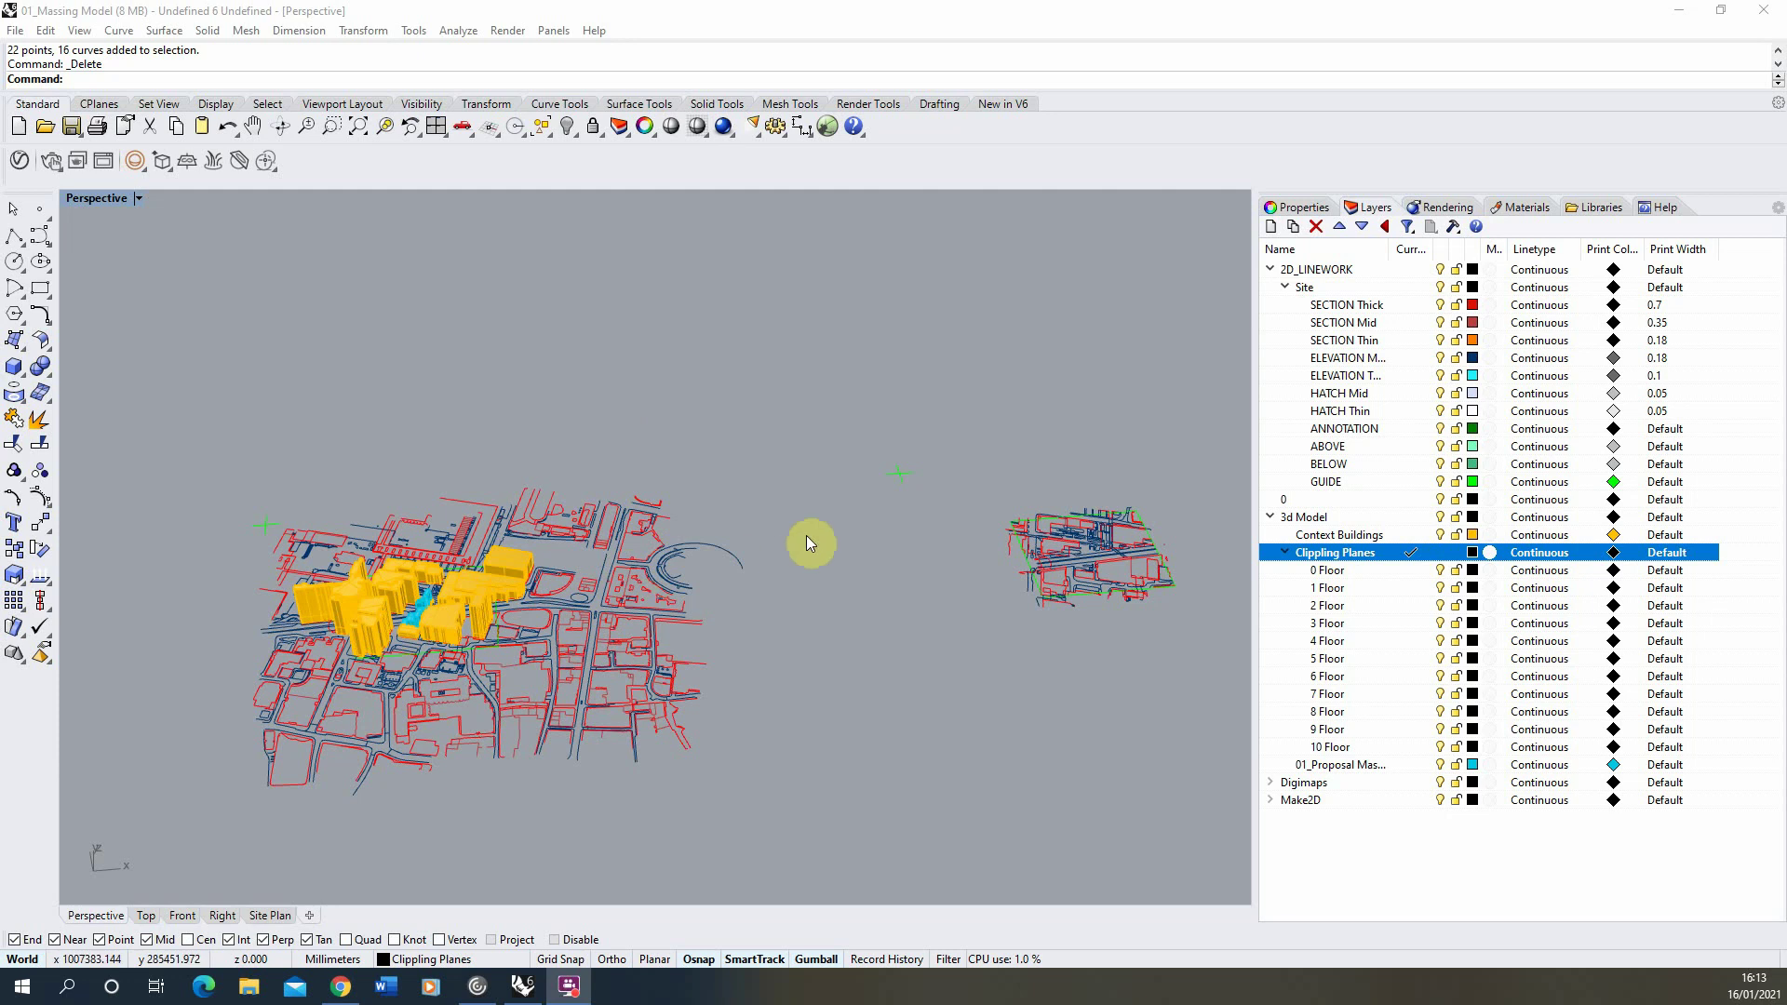
Draw a polyline up the cyan block's front corner from base to top edge, then select it.
{"action": "right_click_drag", "start_coordinate": [784, 573], "coordinate": [737, 557]}
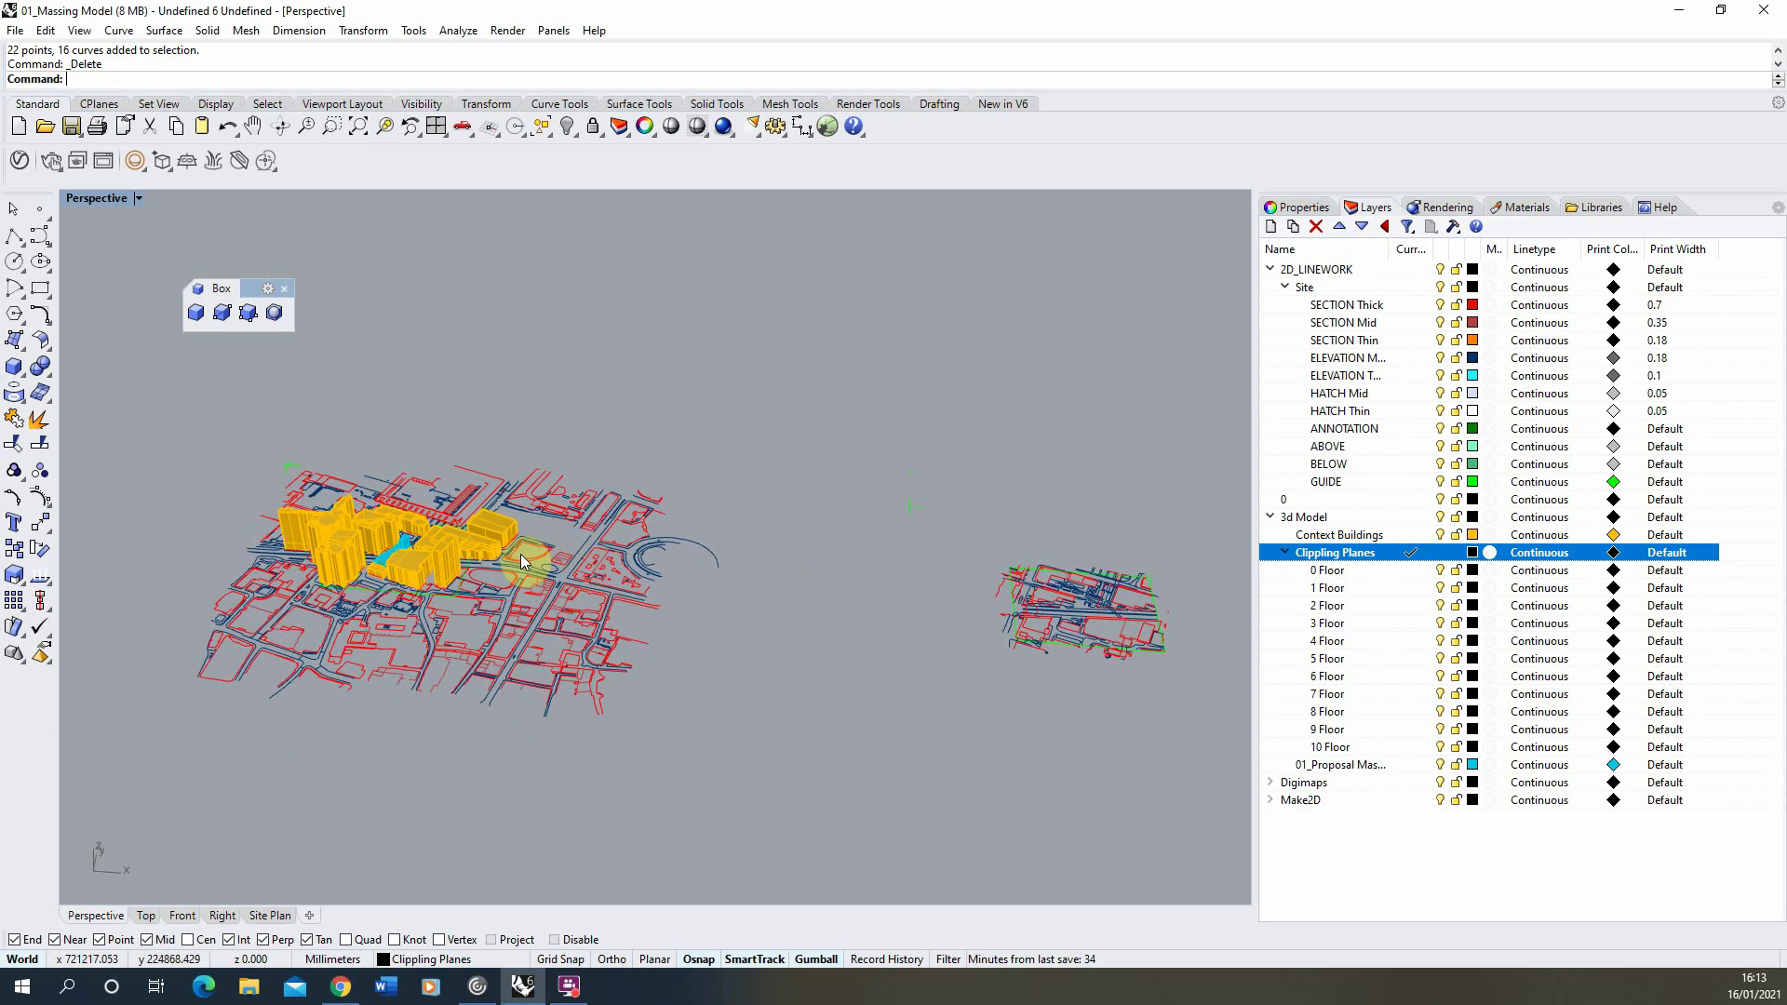
{"action": "scroll", "coordinate": [473, 460], "scroll_direction": "up", "scroll_amount": 3}
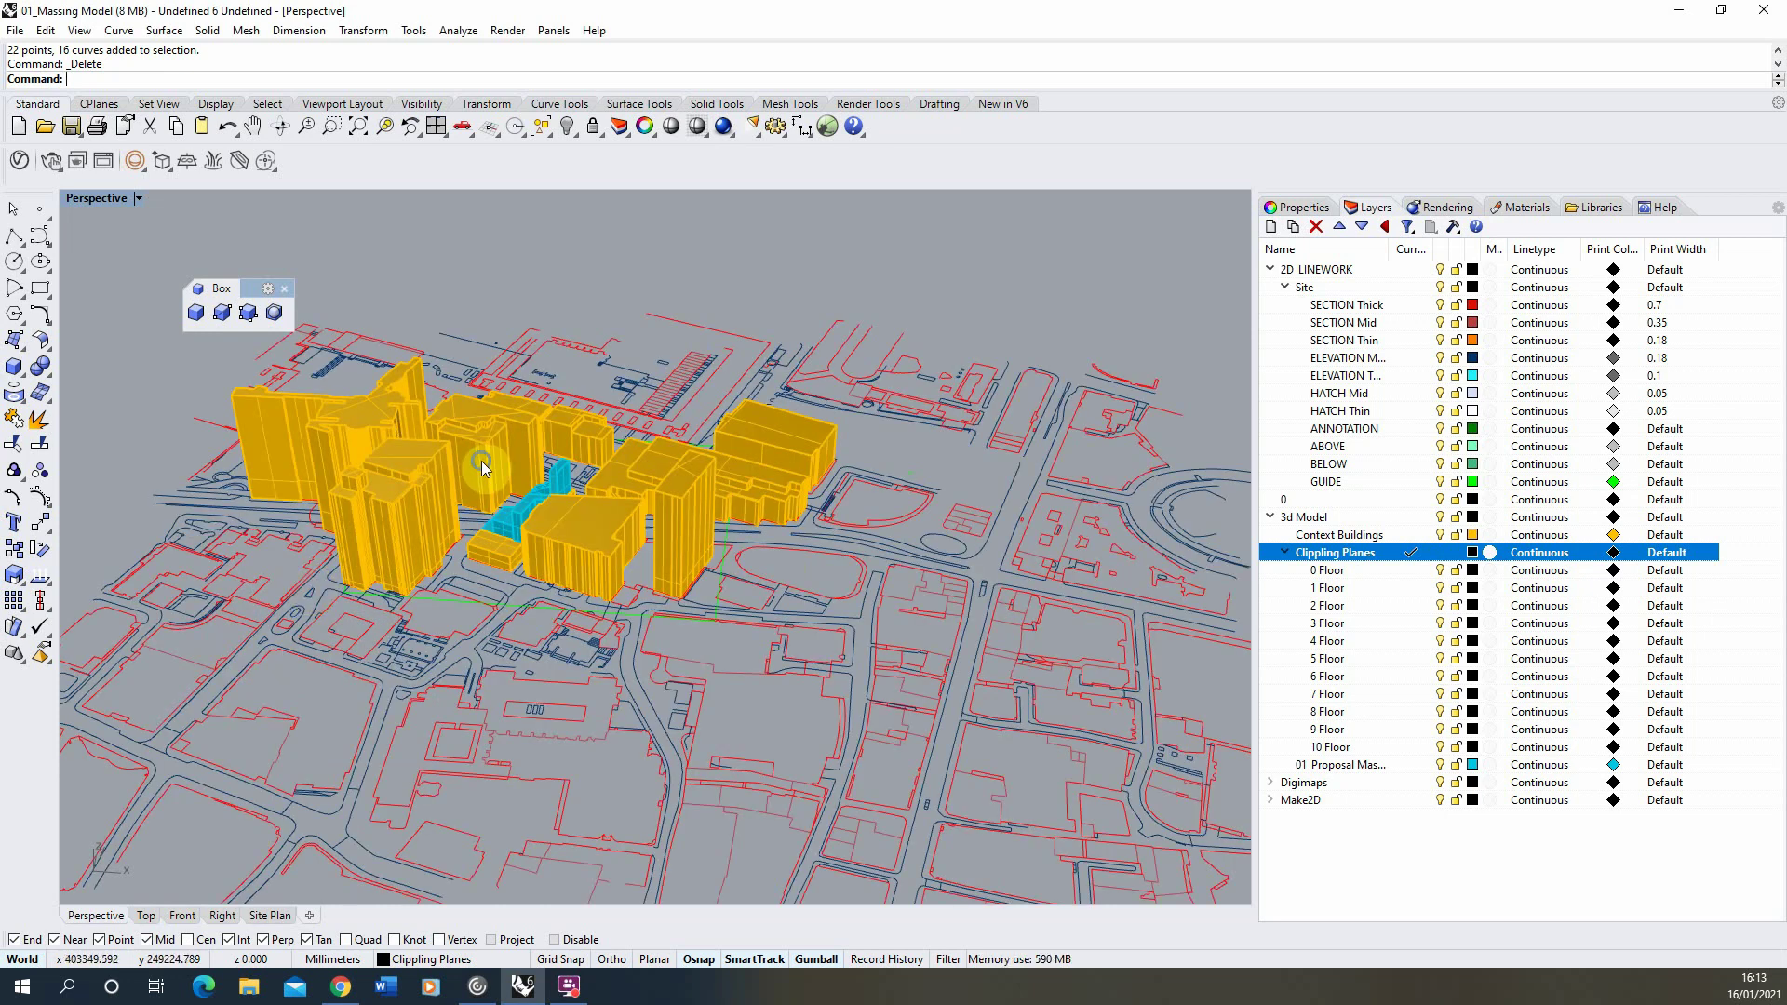
{"action": "scroll", "coordinate": [319, 504], "scroll_direction": "down", "scroll_amount": 2}
{"action": "scroll", "coordinate": [320, 503], "scroll_direction": "down", "scroll_amount": 2}
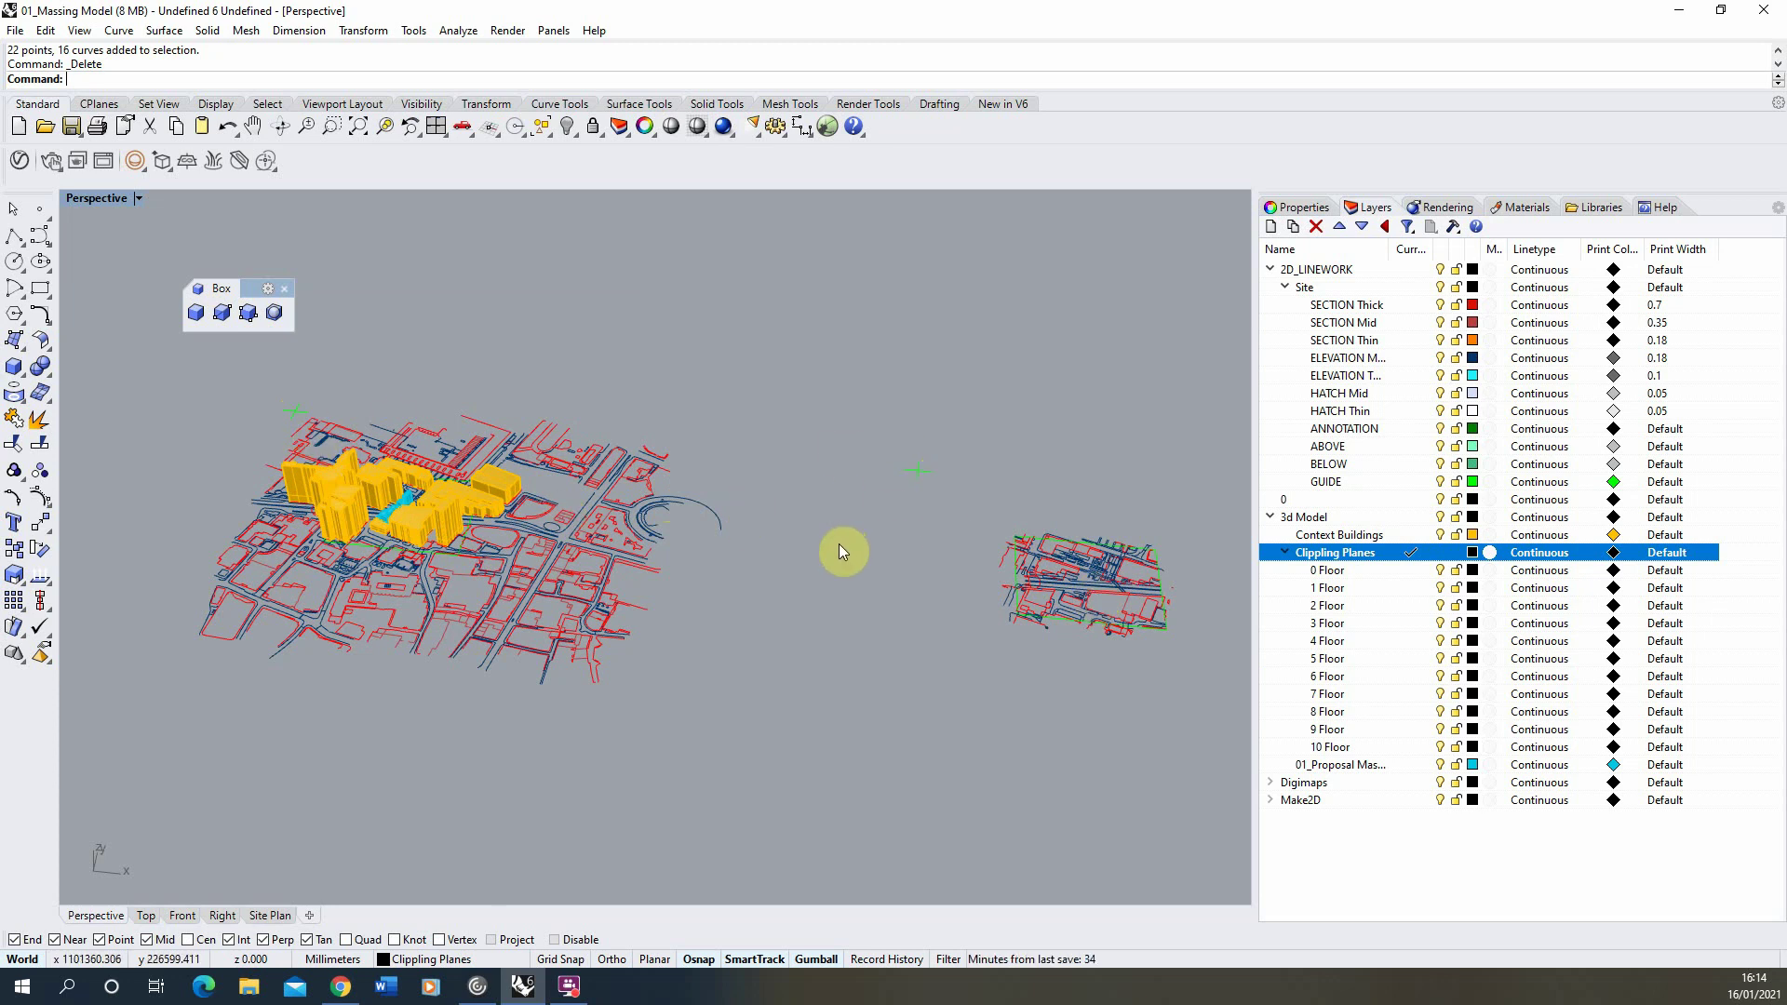
{"action": "right_click_drag", "start_coordinate": [359, 477], "coordinate": [370, 473]}
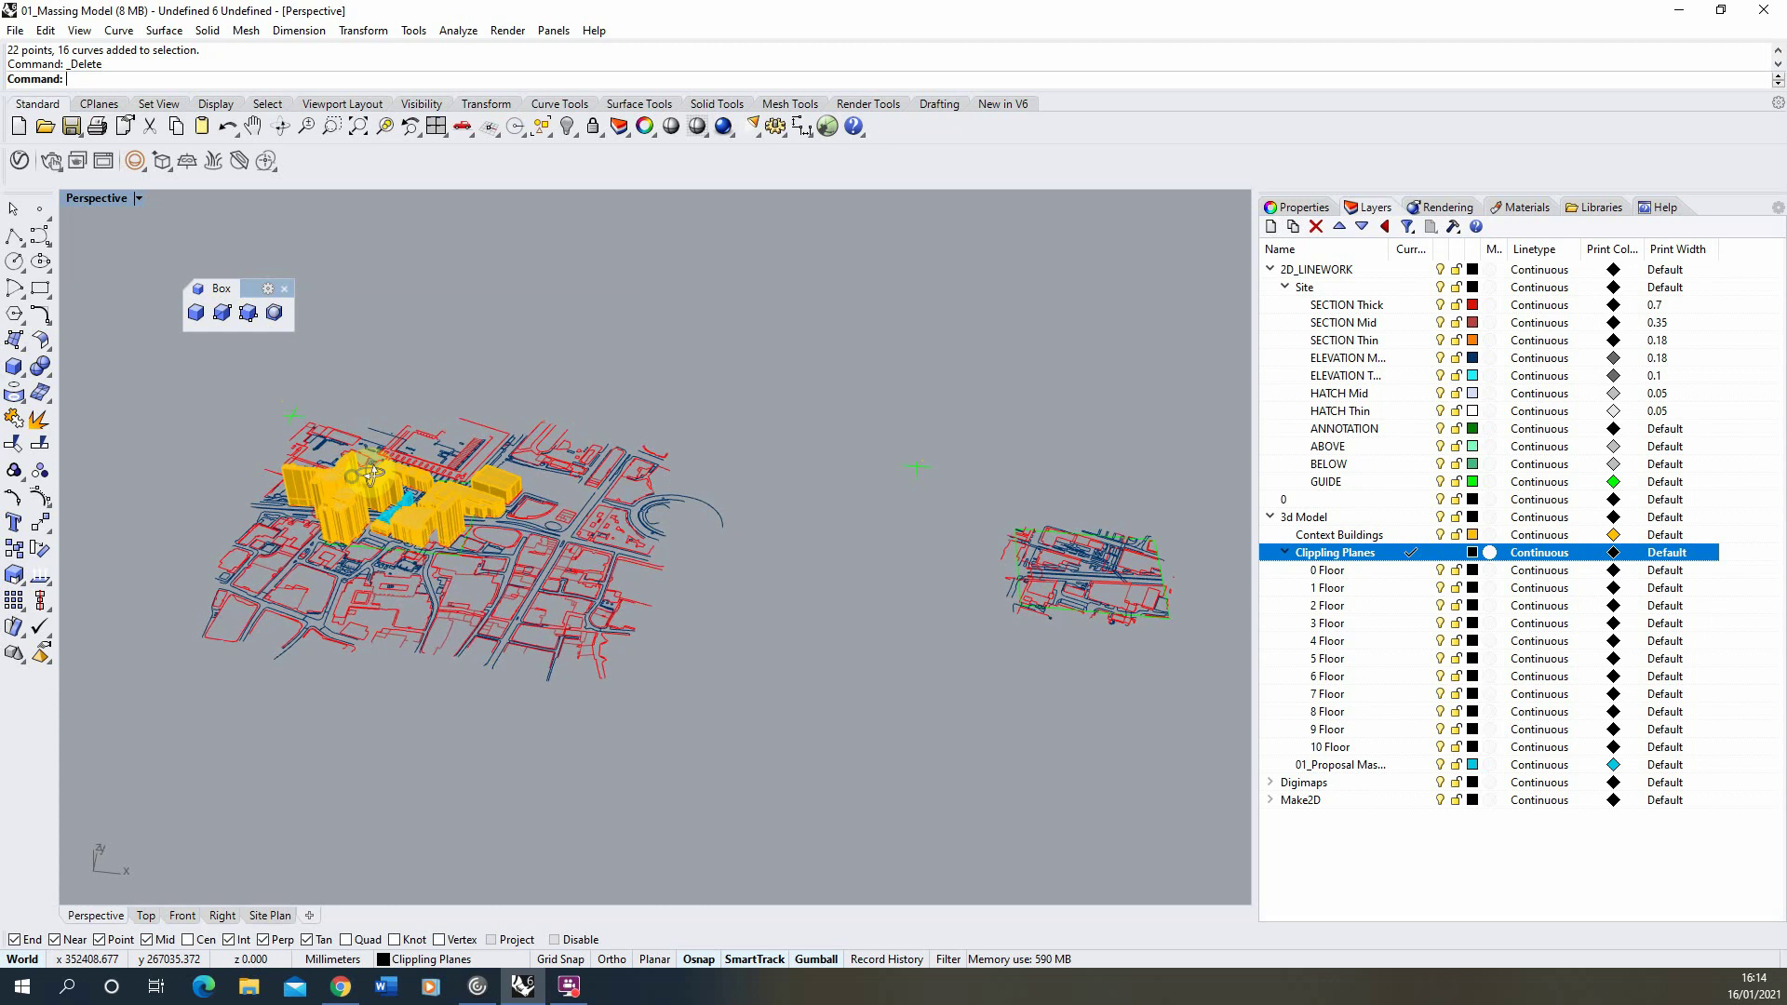
{"action": "scroll", "coordinate": [370, 473], "scroll_direction": "up", "scroll_amount": 8}
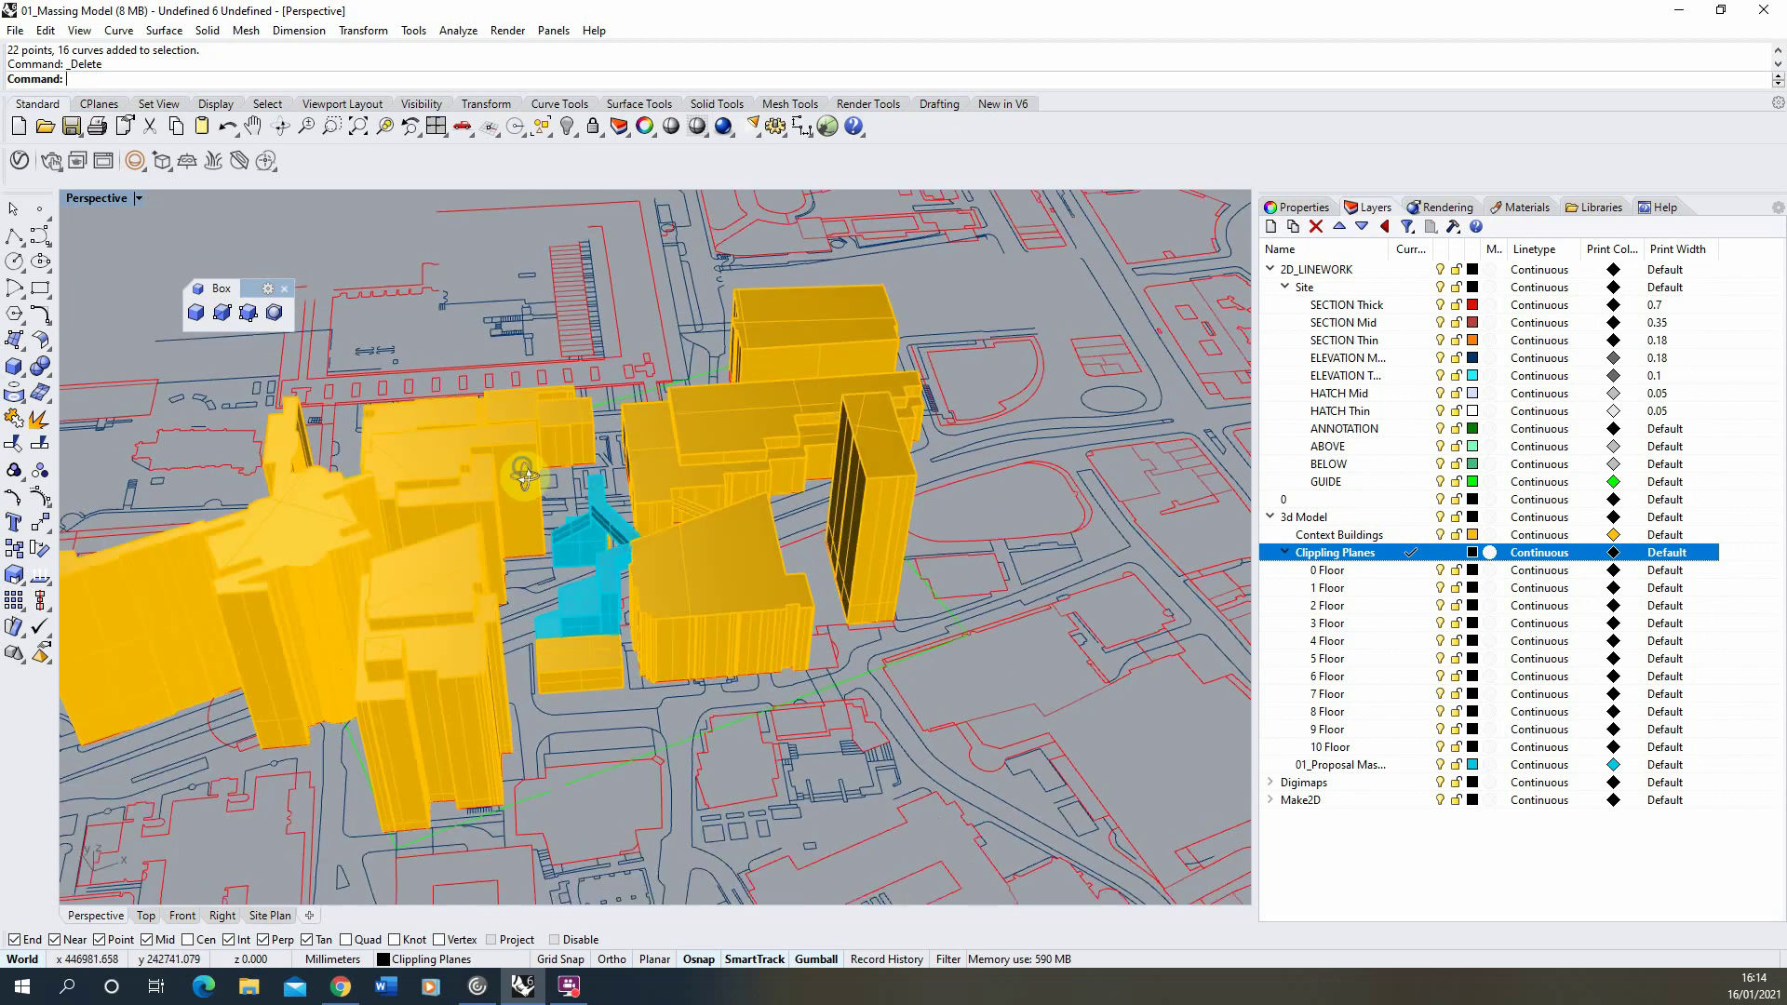
{"action": "right_click_drag", "start_coordinate": [523, 474], "coordinate": [707, 525]}
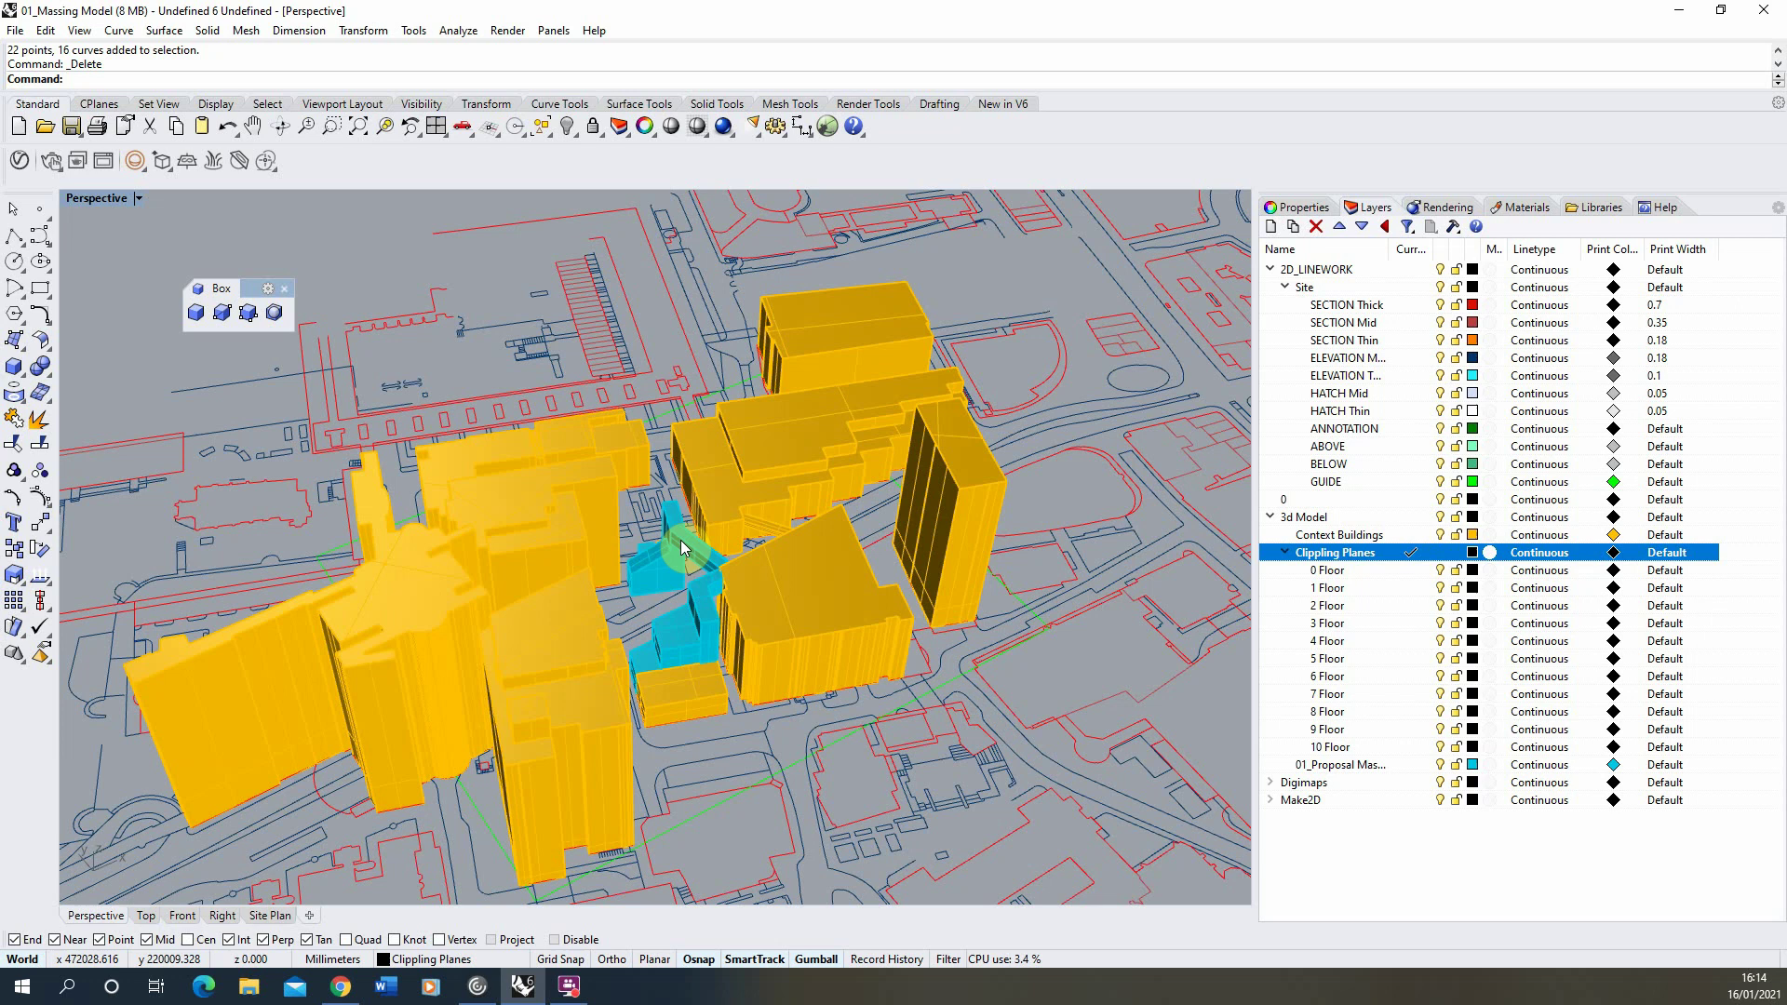
{"action": "right_click_drag", "start_coordinate": [682, 549], "coordinate": [419, 537]}
{"action": "scroll", "coordinate": [710, 564], "scroll_direction": "down", "scroll_amount": 5}
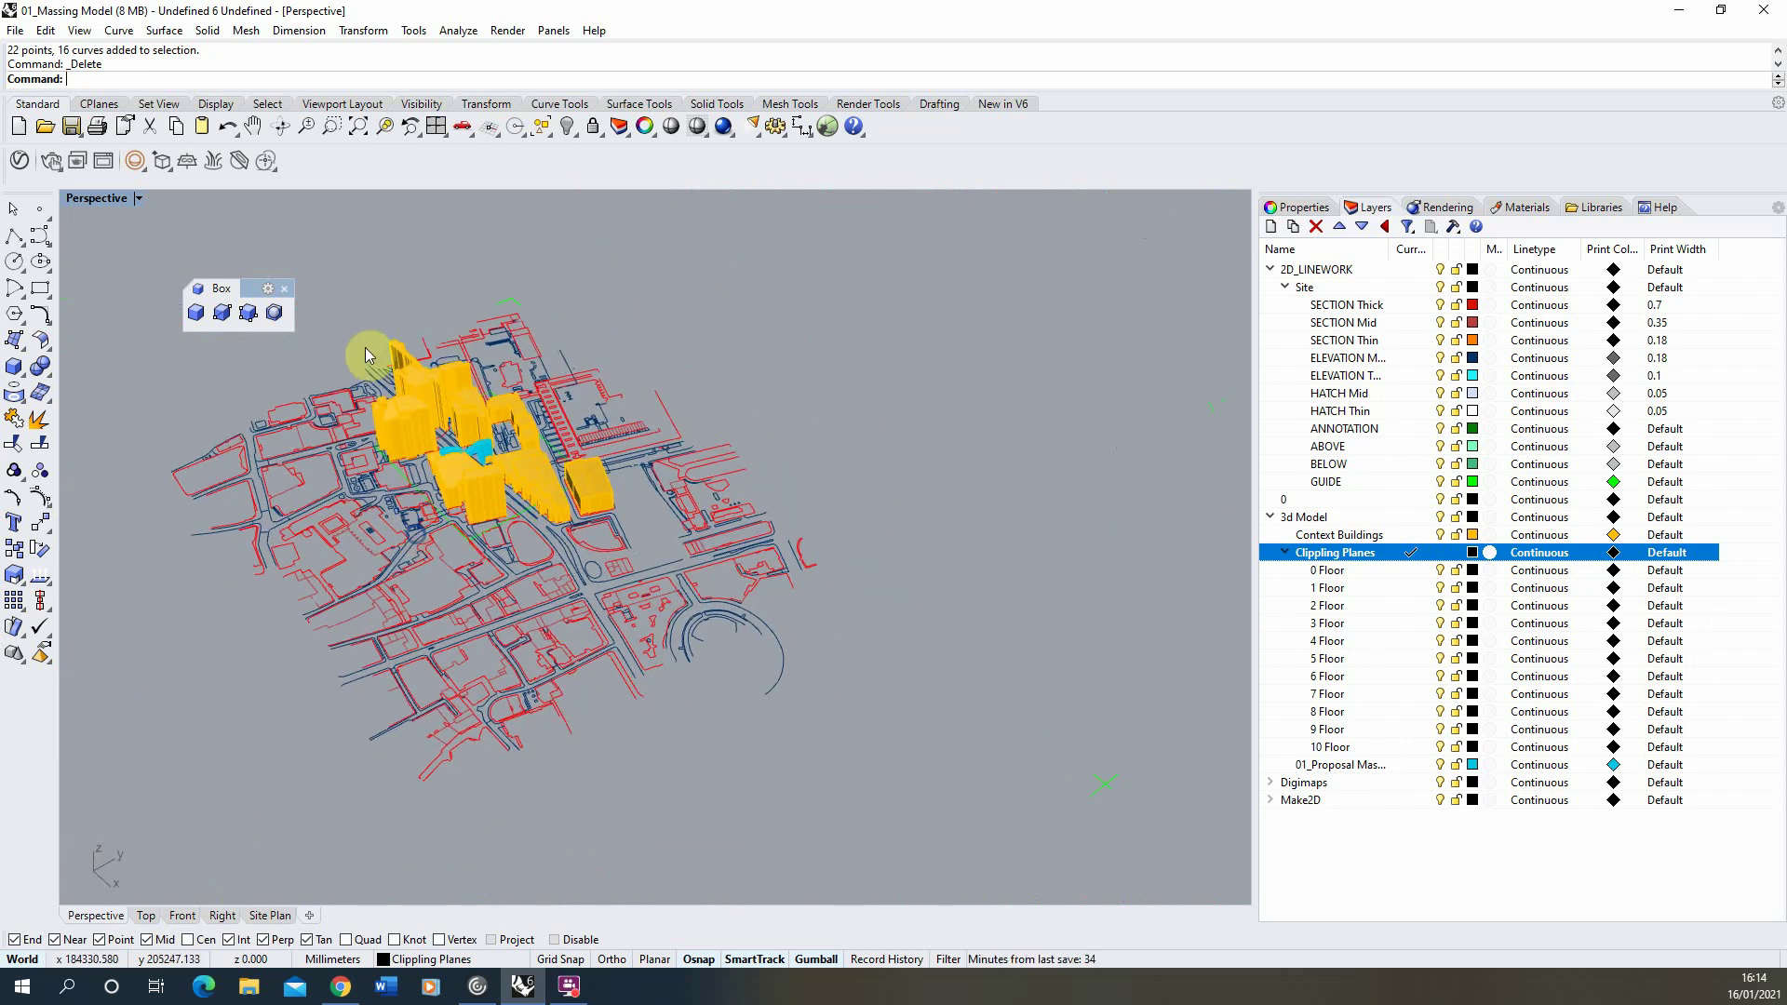
{"action": "scroll", "coordinate": [418, 395], "scroll_direction": "up", "scroll_amount": 8}
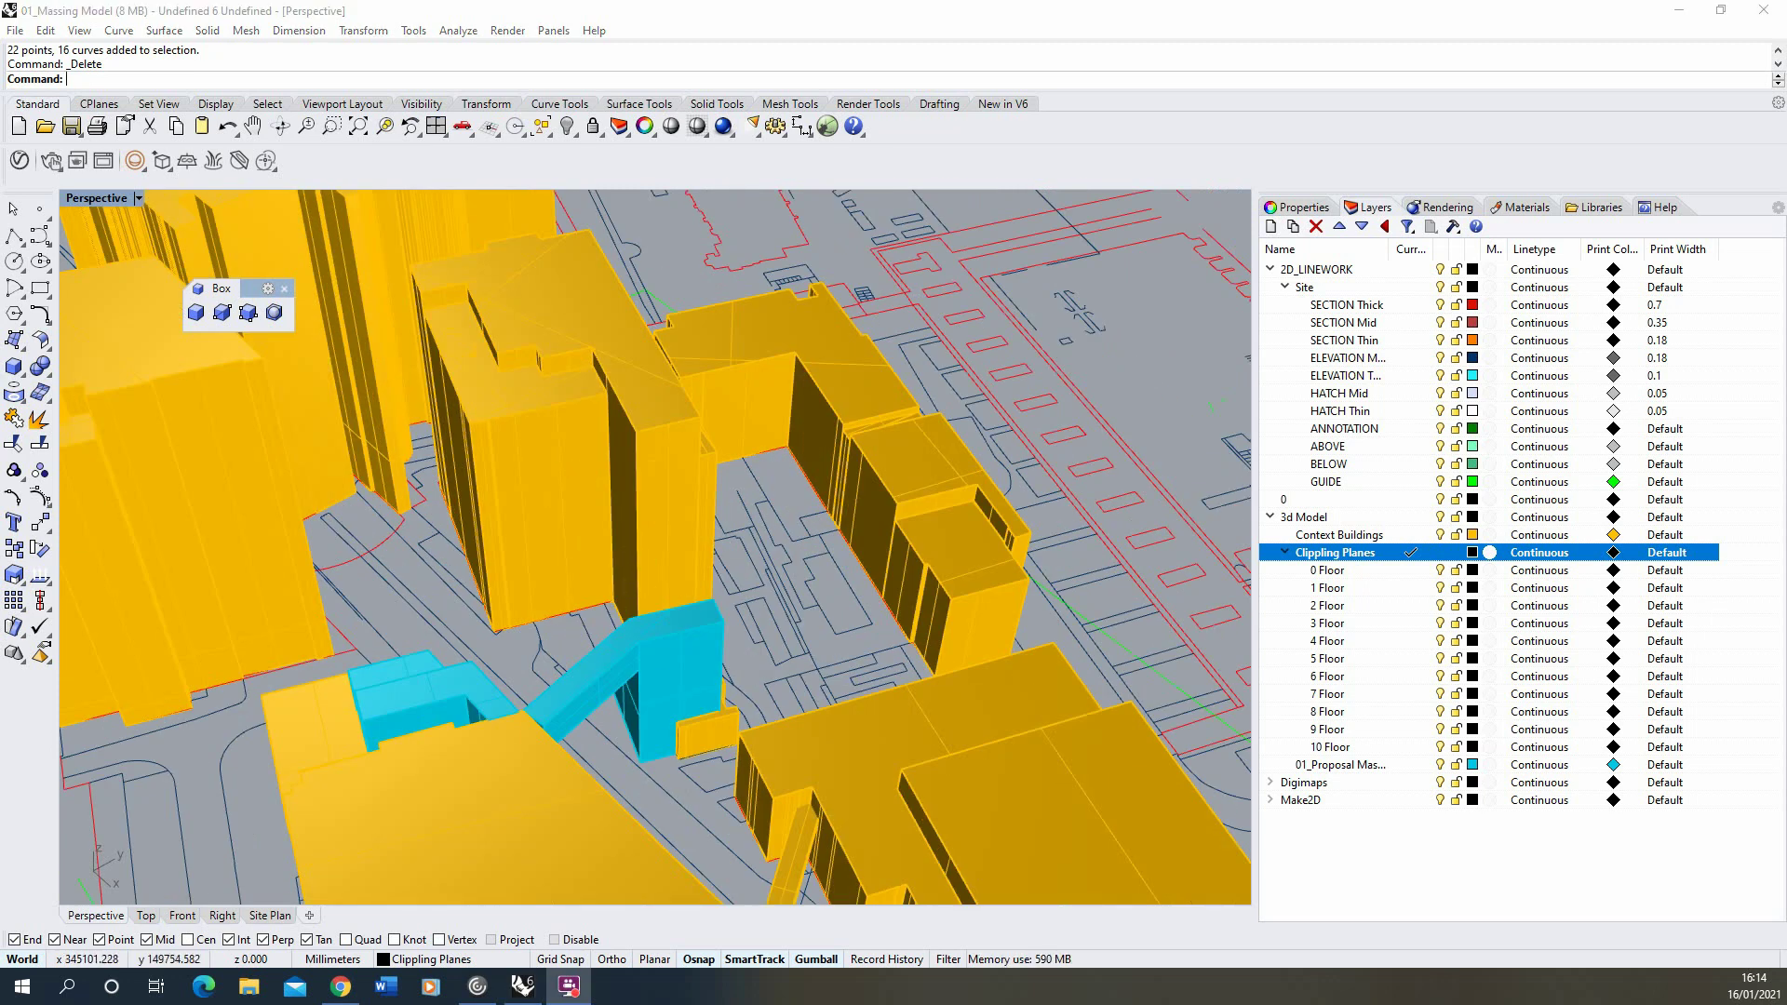
{"action": "scroll", "coordinate": [857, 534], "scroll_direction": "down", "scroll_amount": 4}
{"action": "right_click_drag", "start_coordinate": [868, 567], "coordinate": [563, 528]}
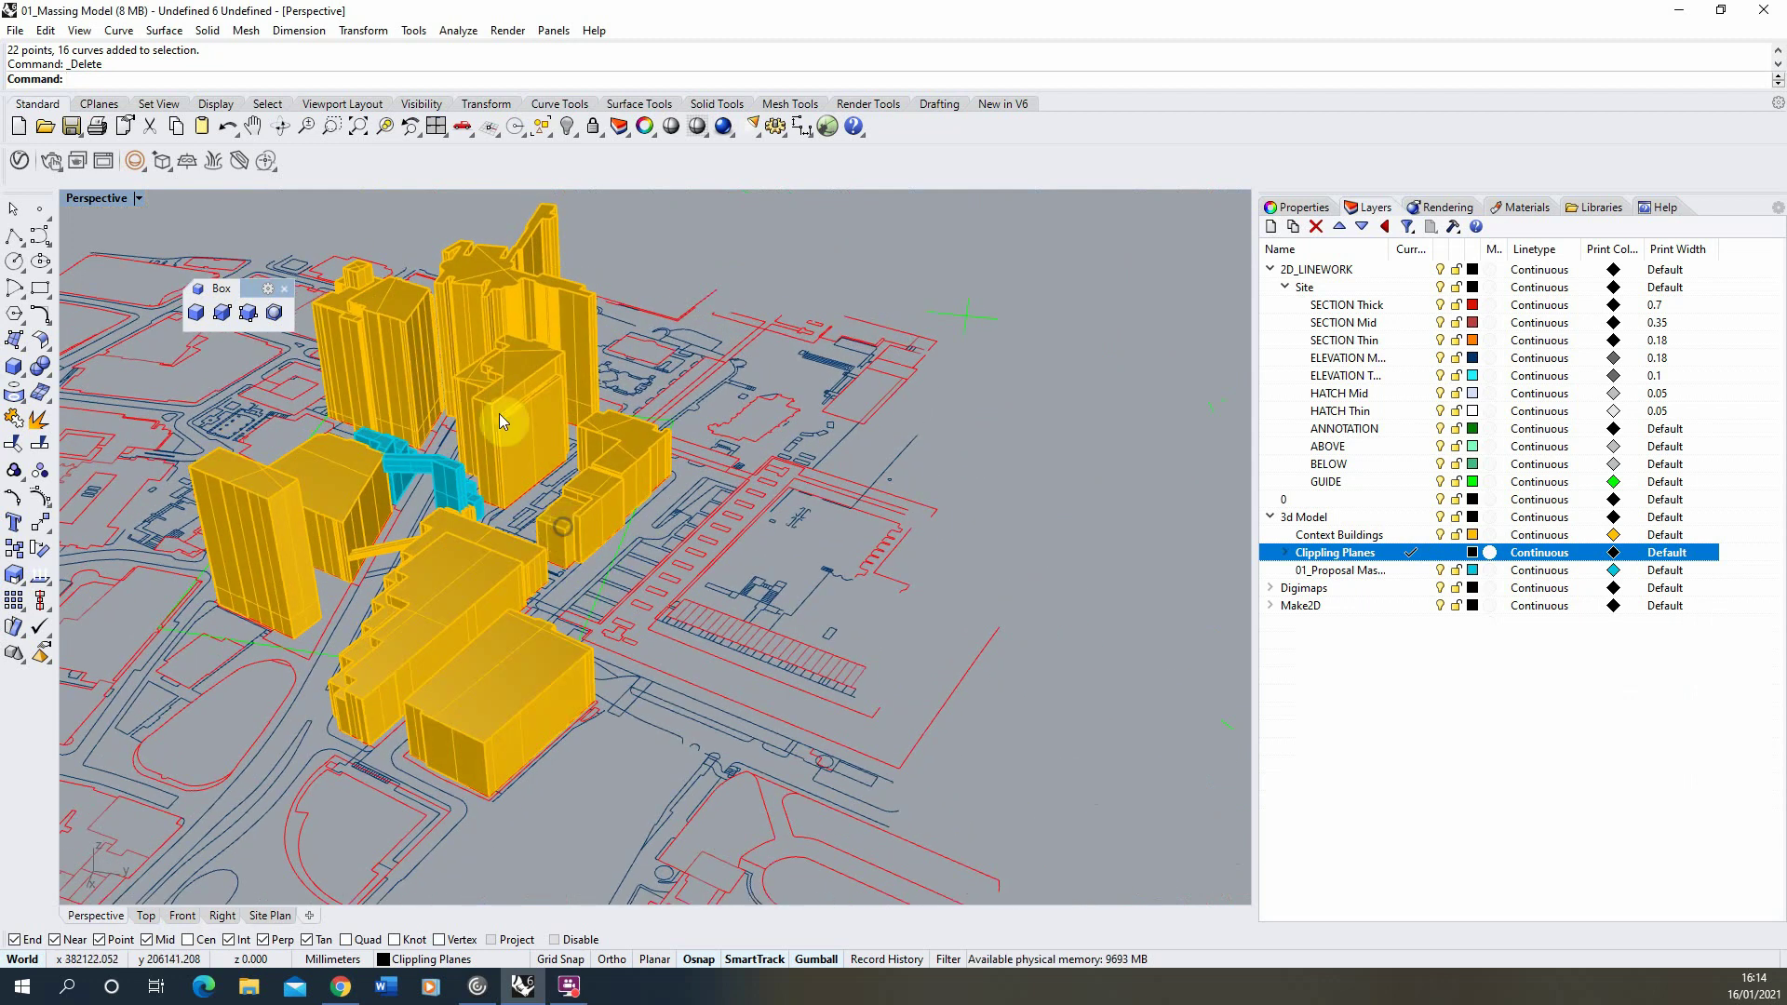
{"action": "scroll", "coordinate": [369, 467], "scroll_direction": "up", "scroll_amount": 6}
{"action": "scroll", "coordinate": [495, 555], "scroll_direction": "up", "scroll_amount": 5}
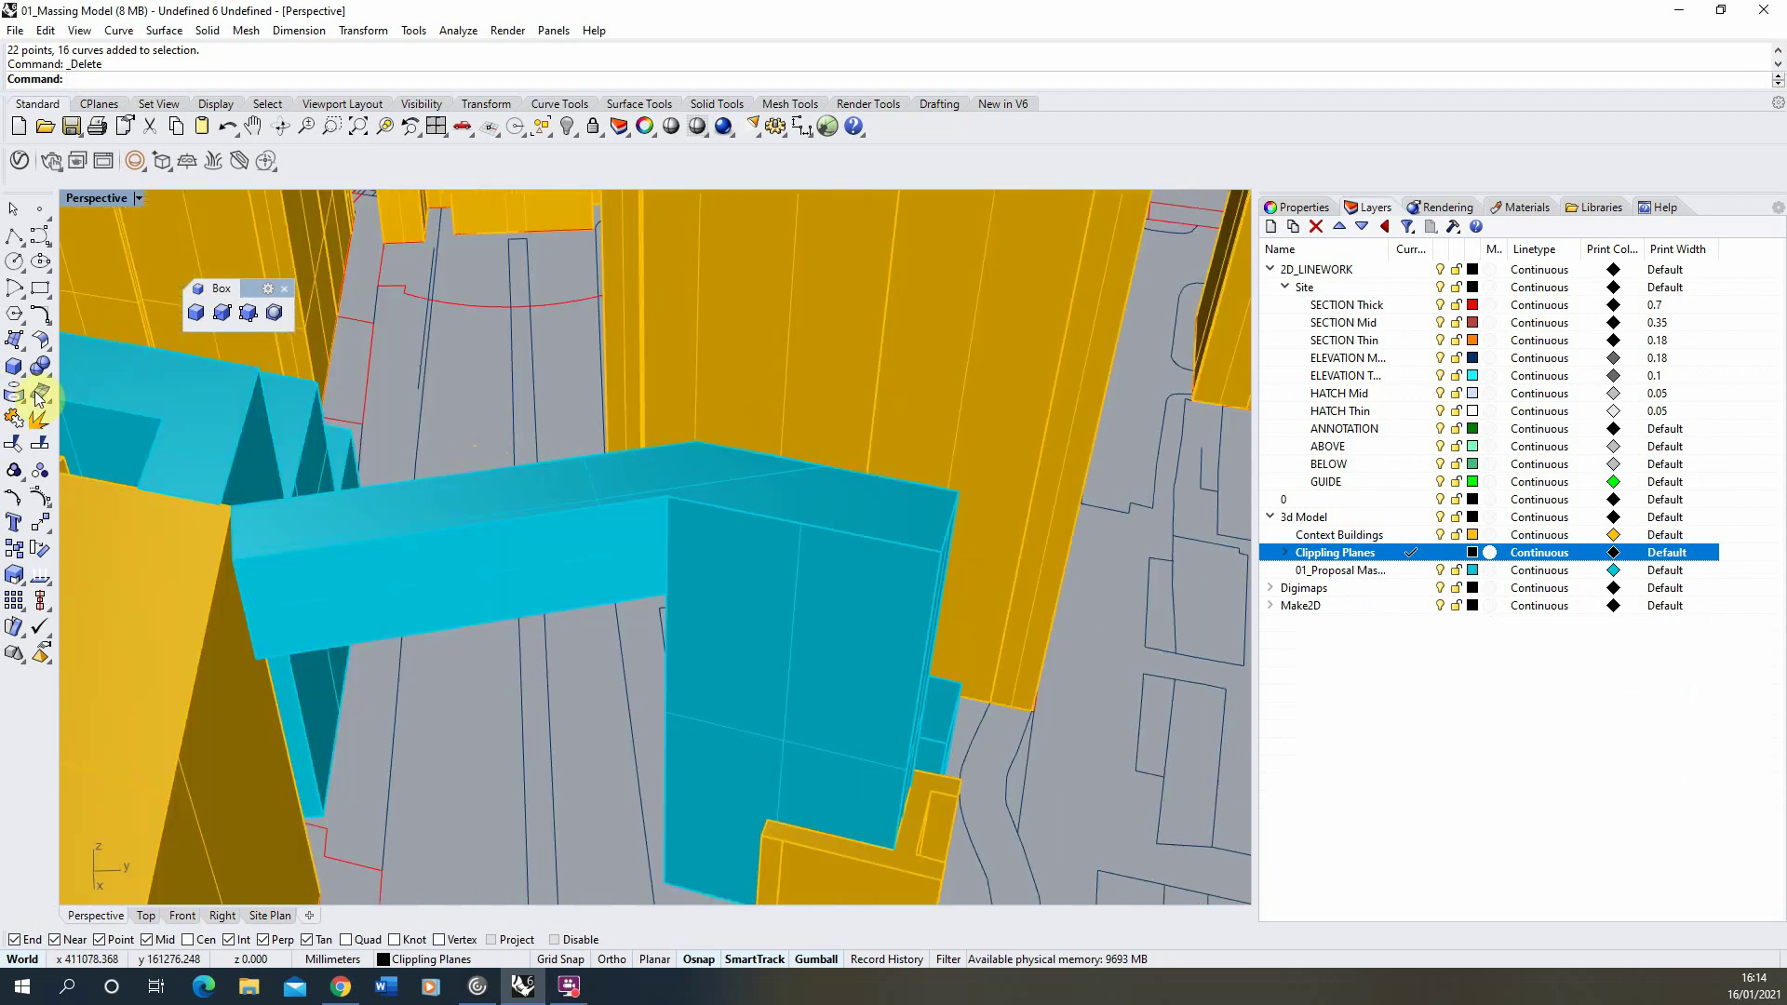
{"action": "left_click", "coordinate": [15, 238]}
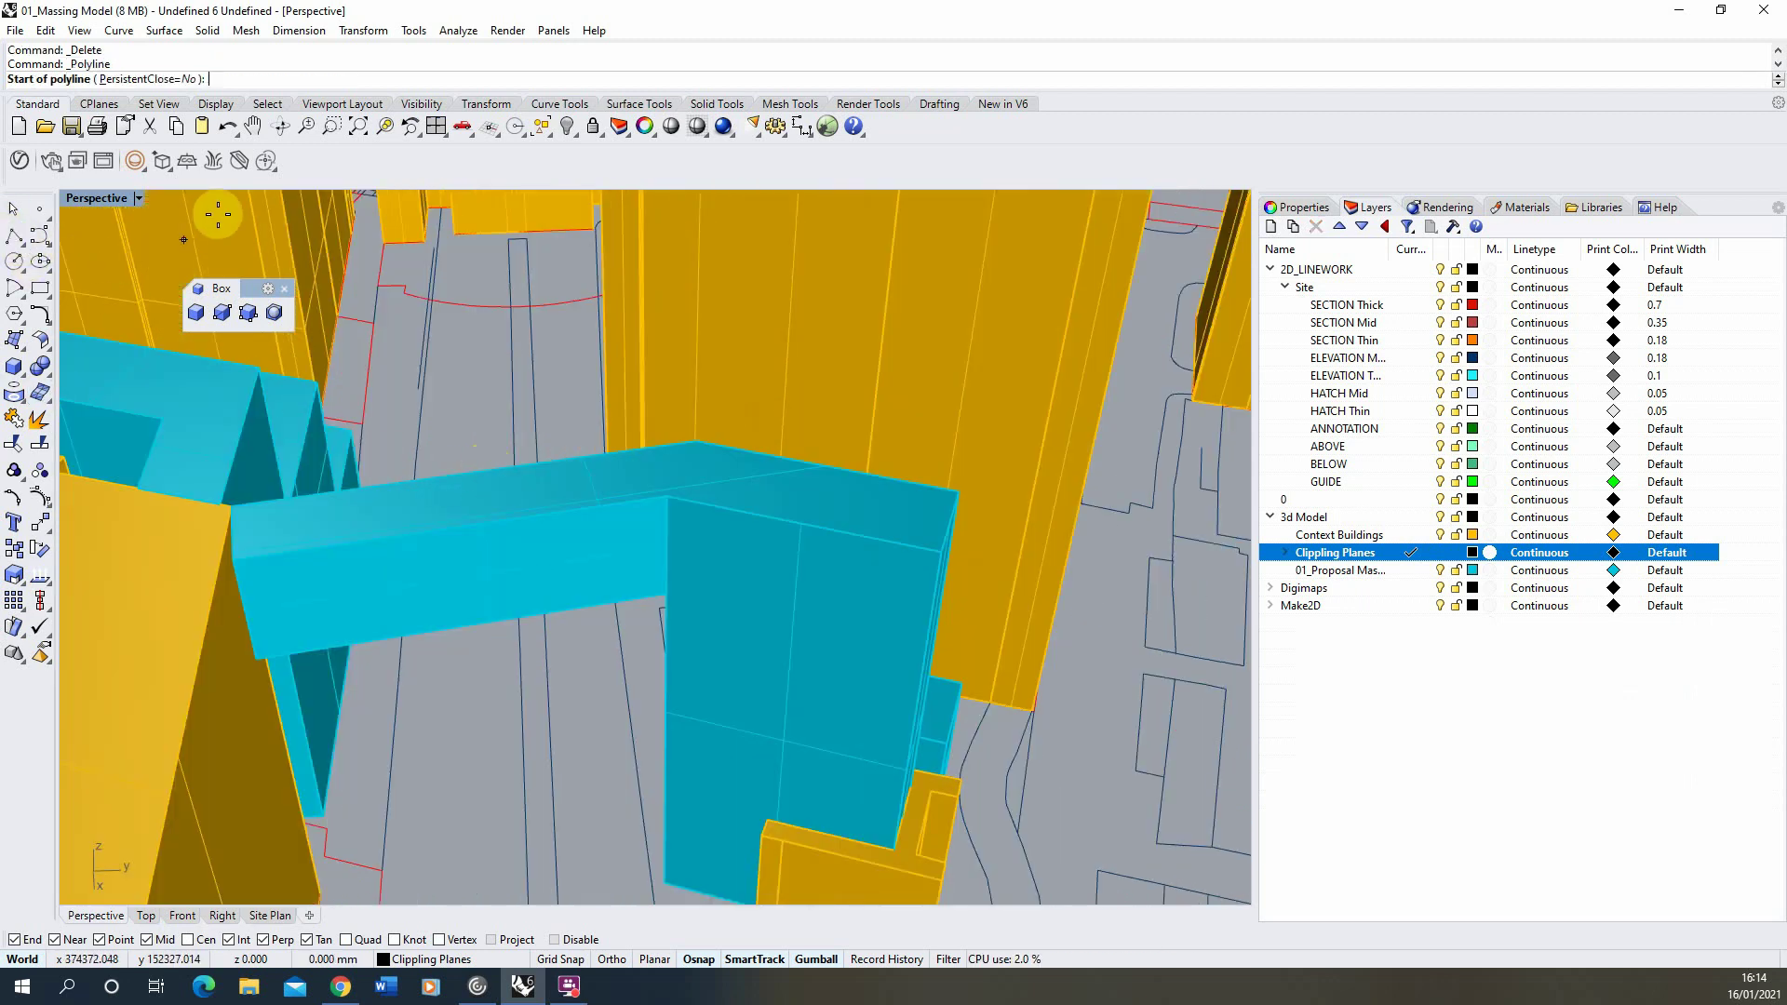
{"action": "left_click", "coordinate": [664, 882]}
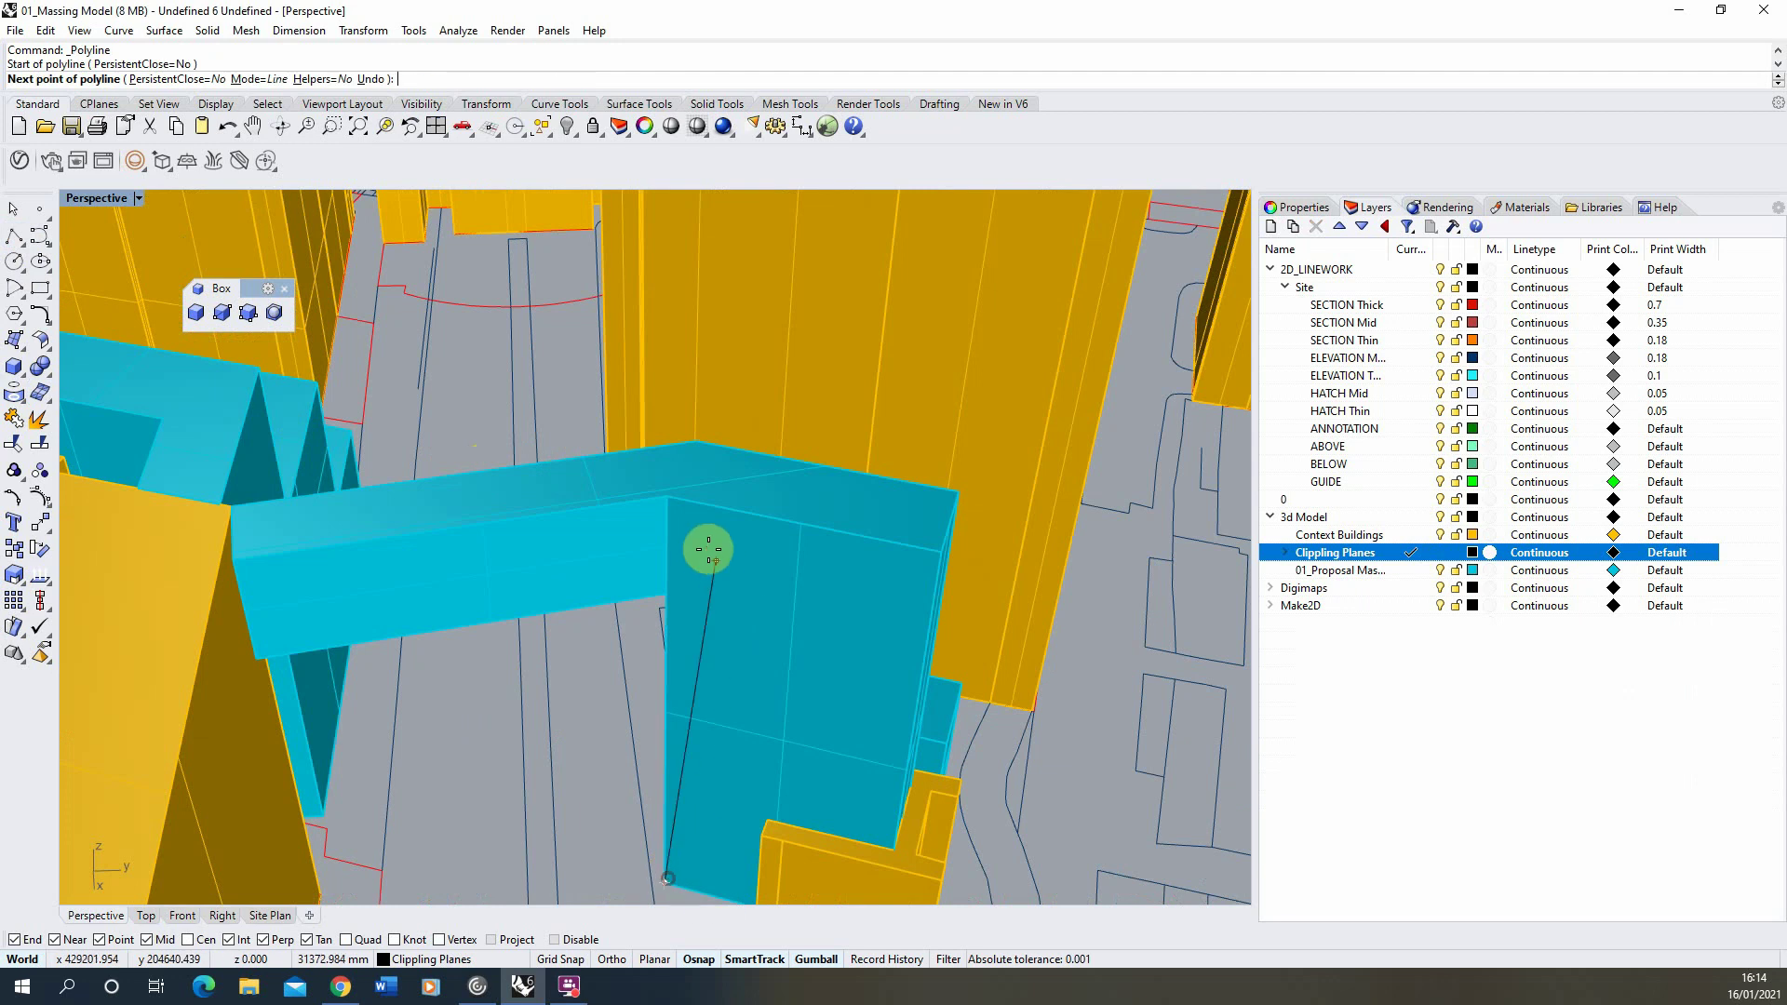
{"action": "left_click", "coordinate": [675, 495]}
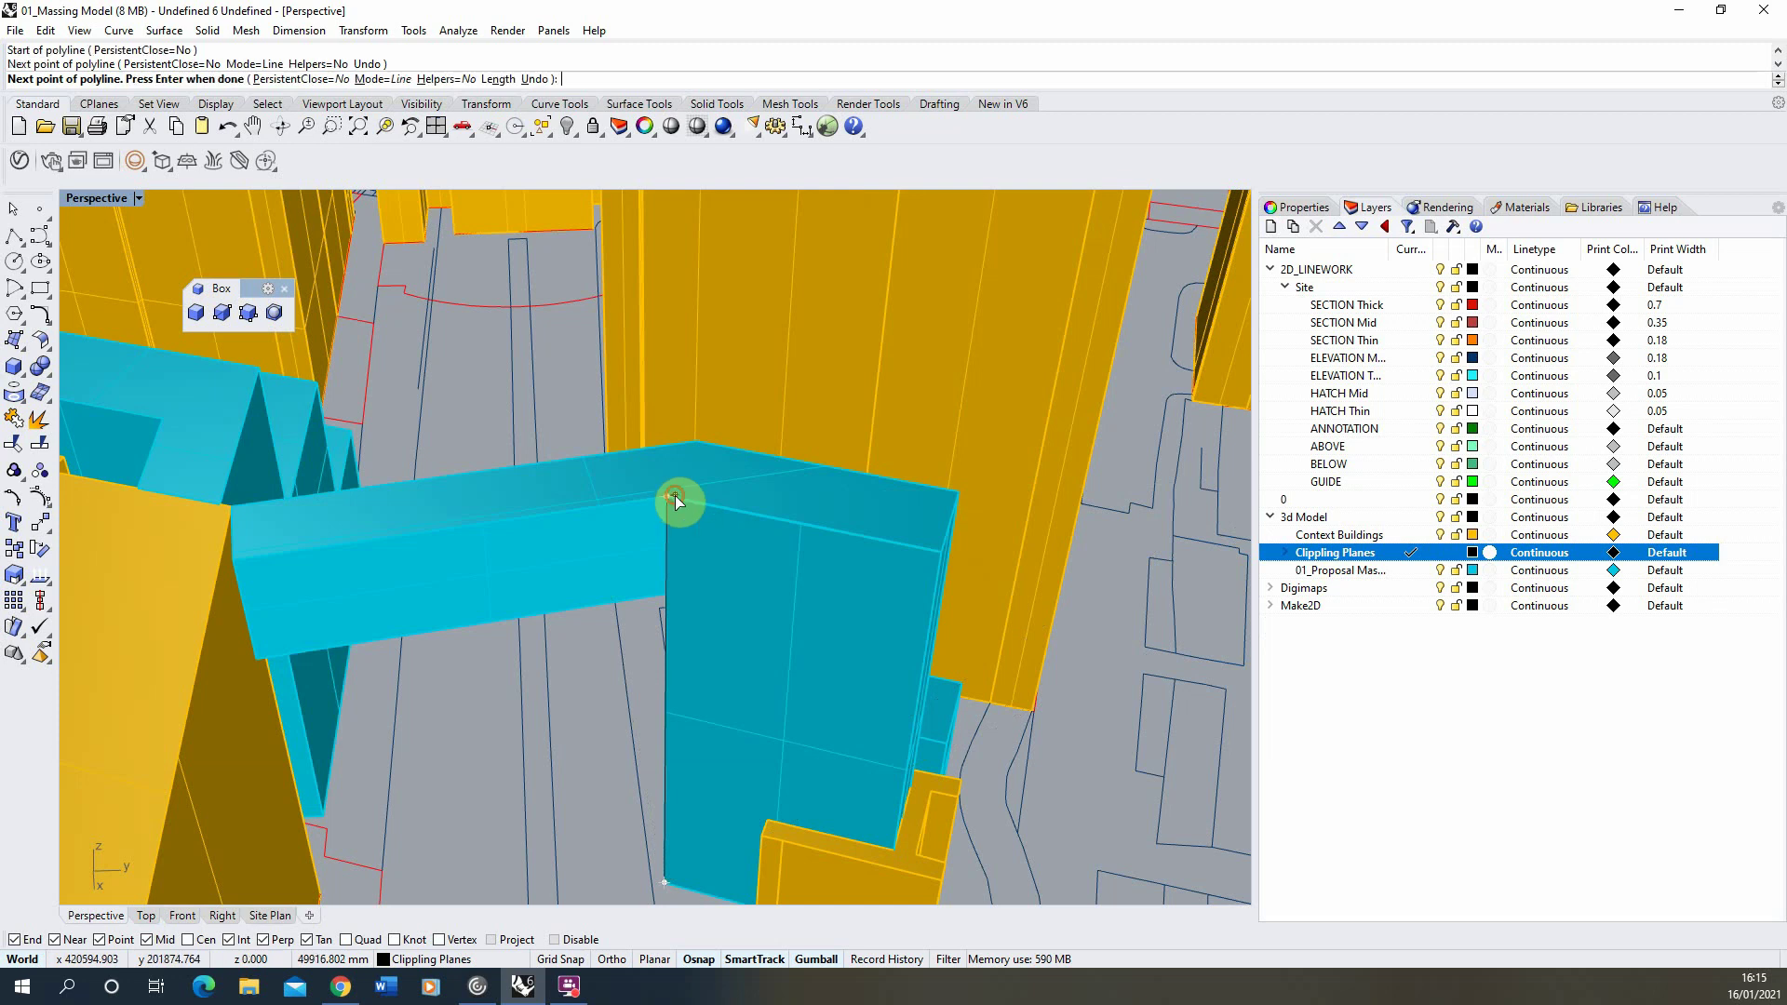
{"action": "key", "text": "Return"}
{"action": "left_click", "coordinate": [667, 632]}
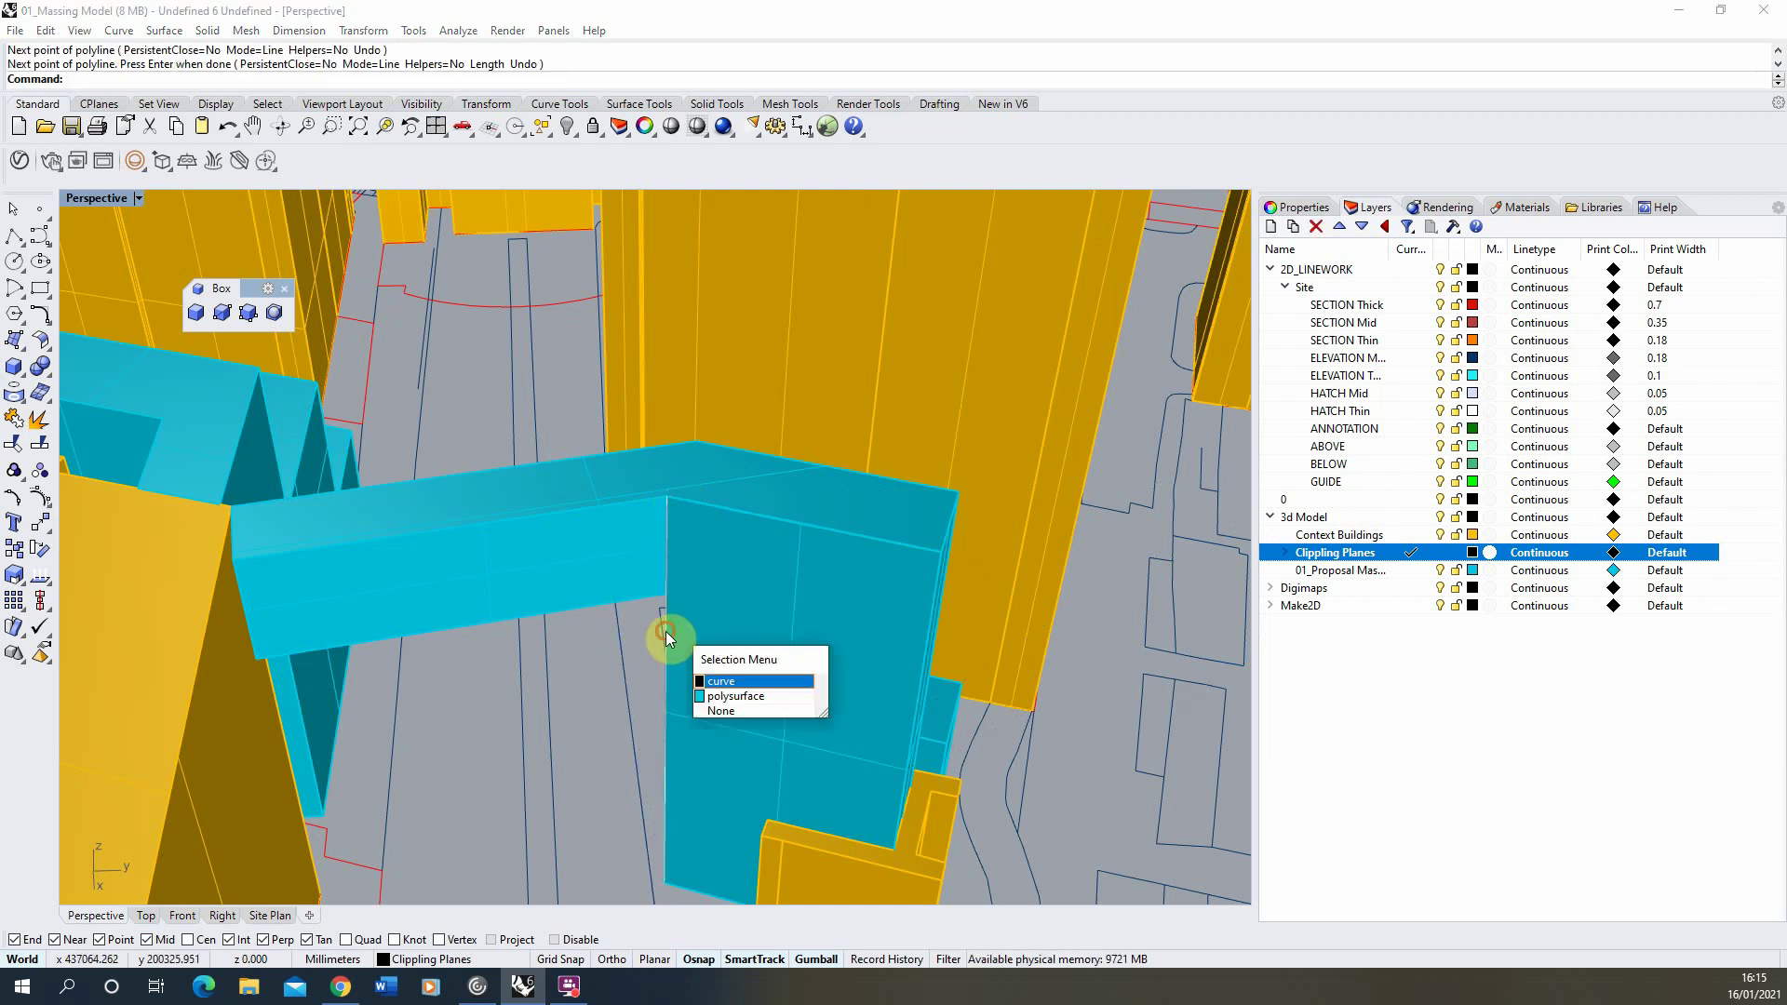
{"action": "left_click", "coordinate": [722, 681]}
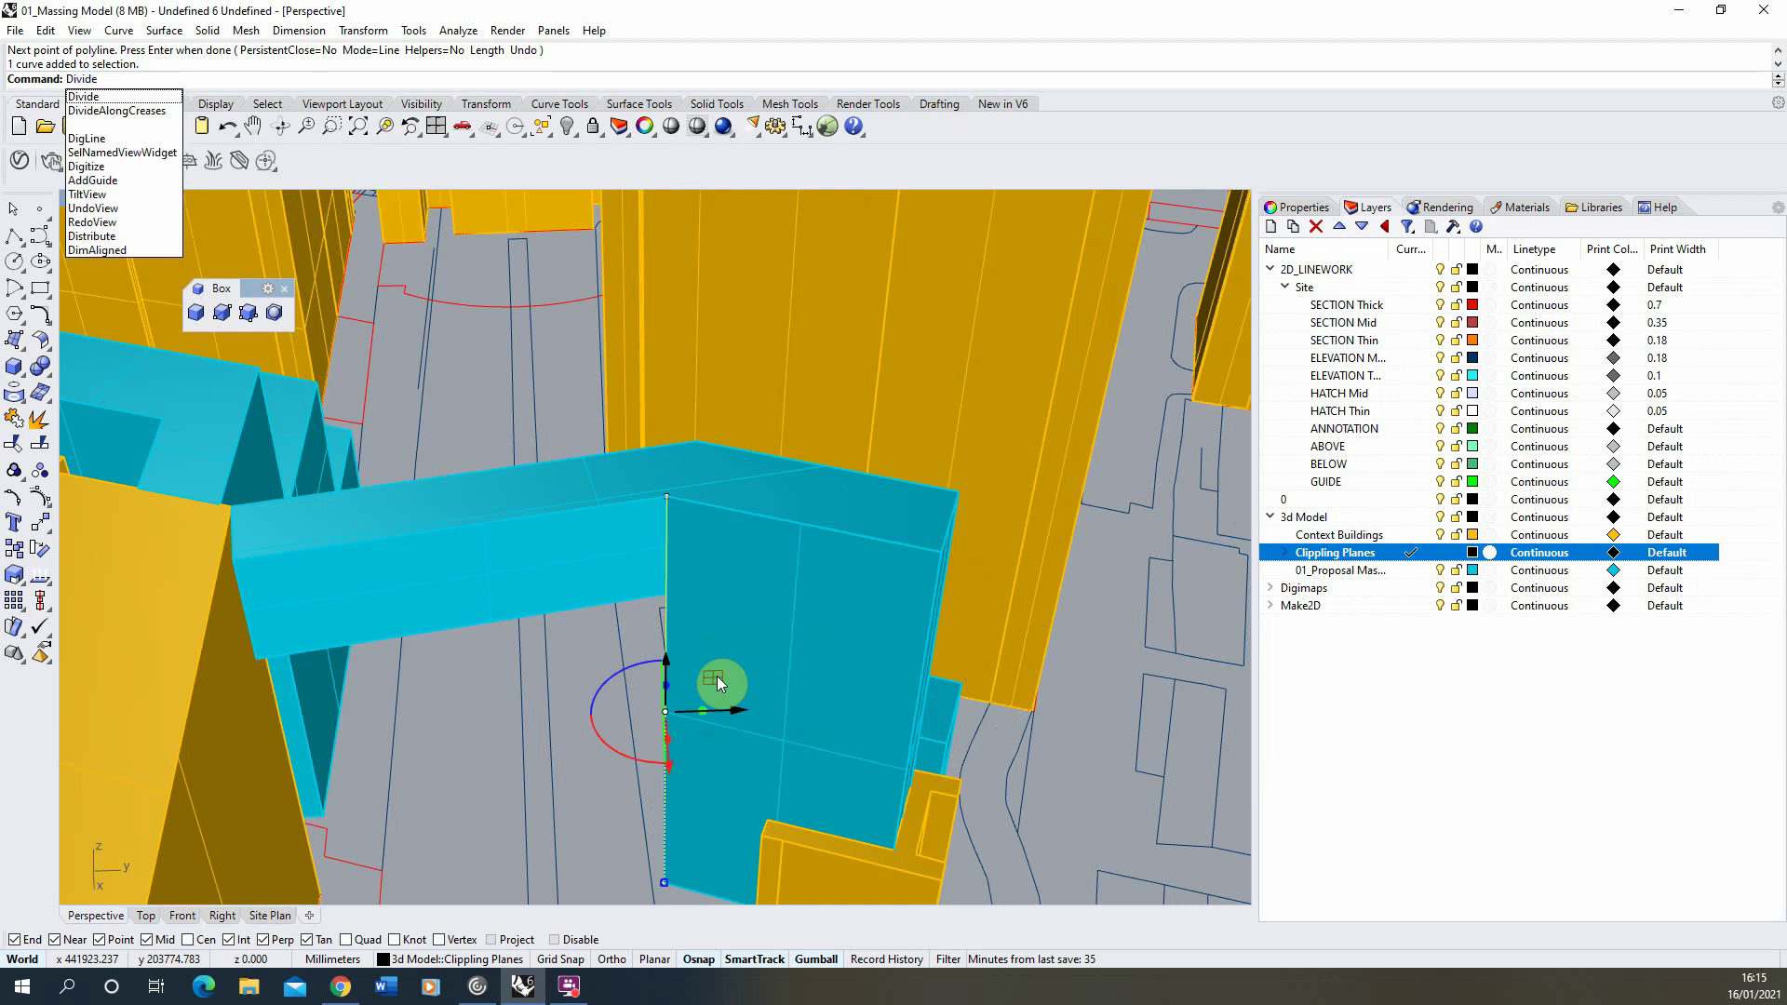
Divide the vertical line into 10 equal segments.
{"action": "key", "text": "Return"}
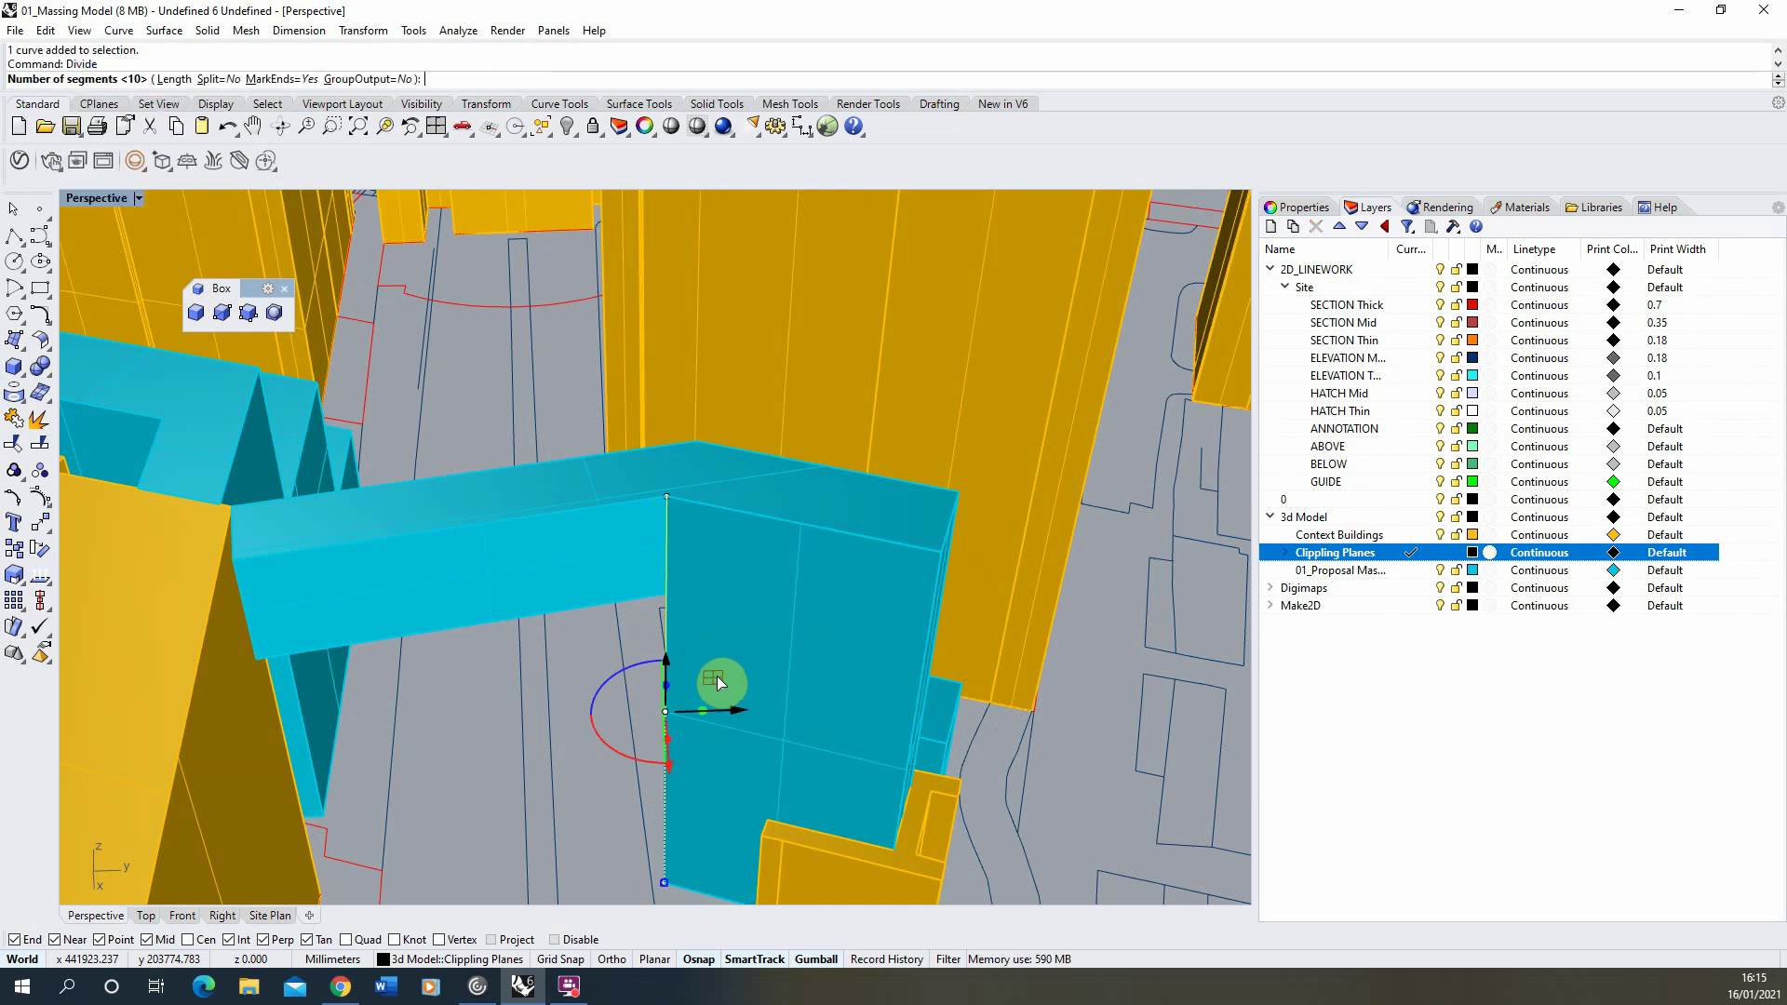
{"action": "type", "text": "10"}
{"action": "right_click", "coordinate": [717, 675]}
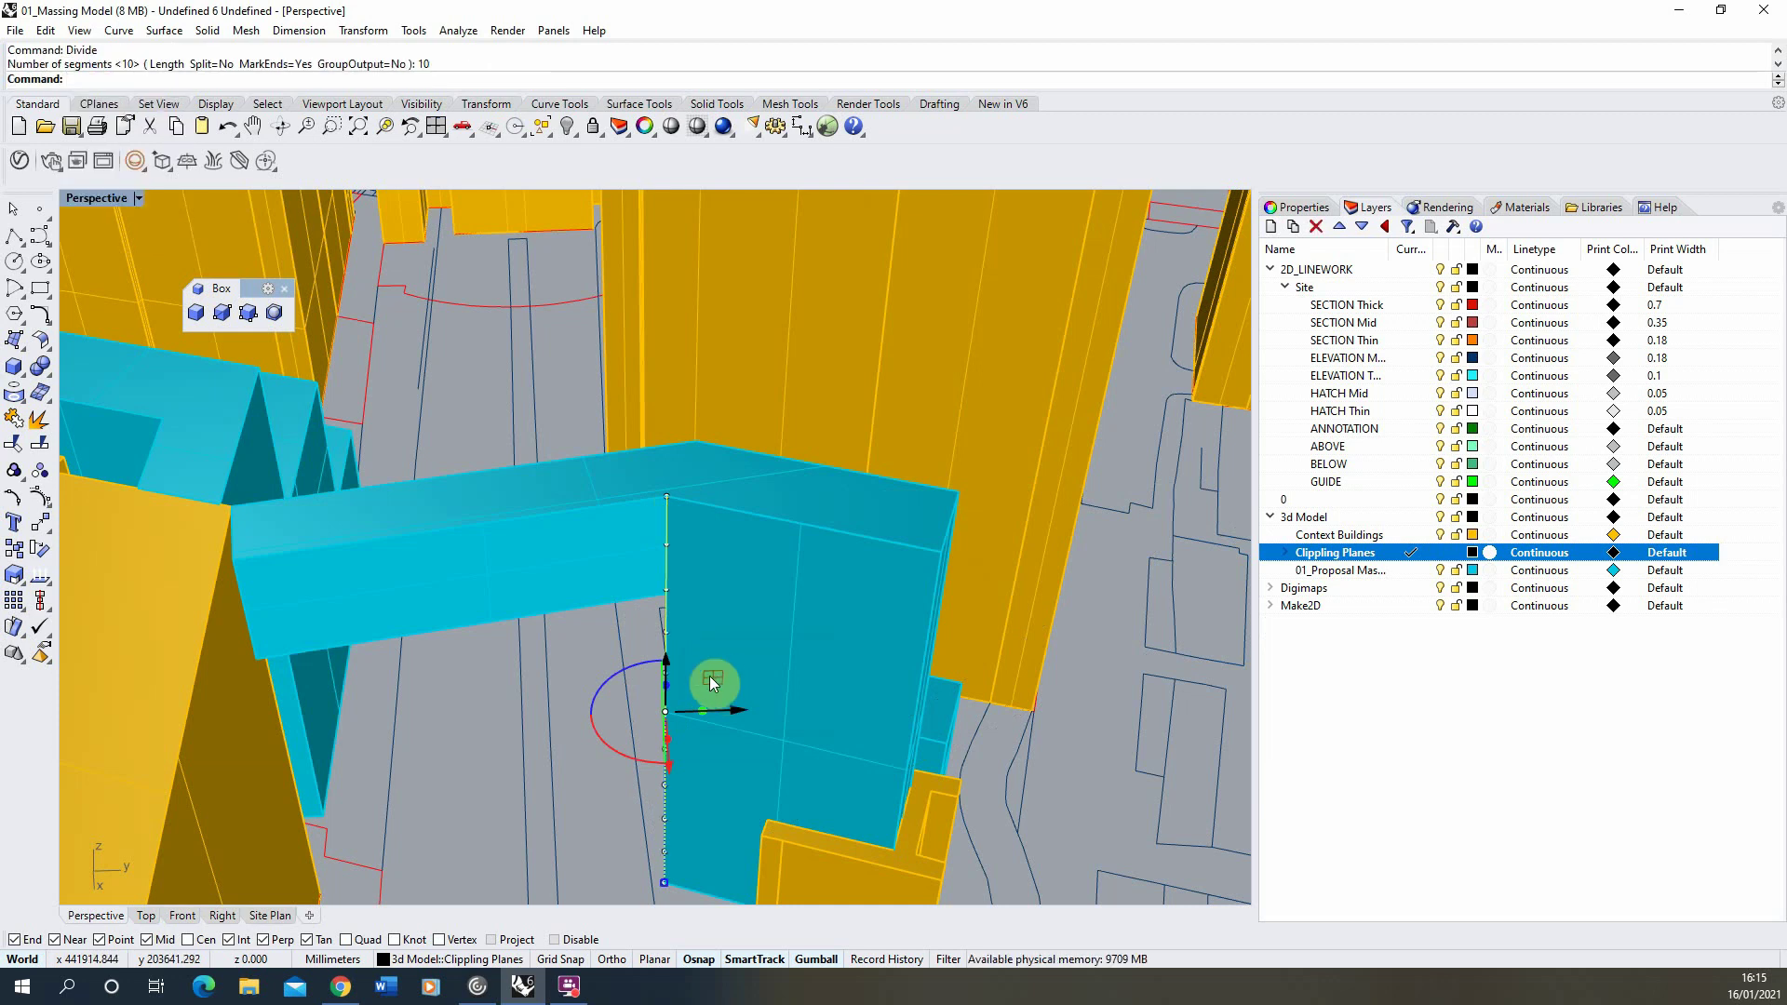
{"action": "left_click", "coordinate": [672, 730]}
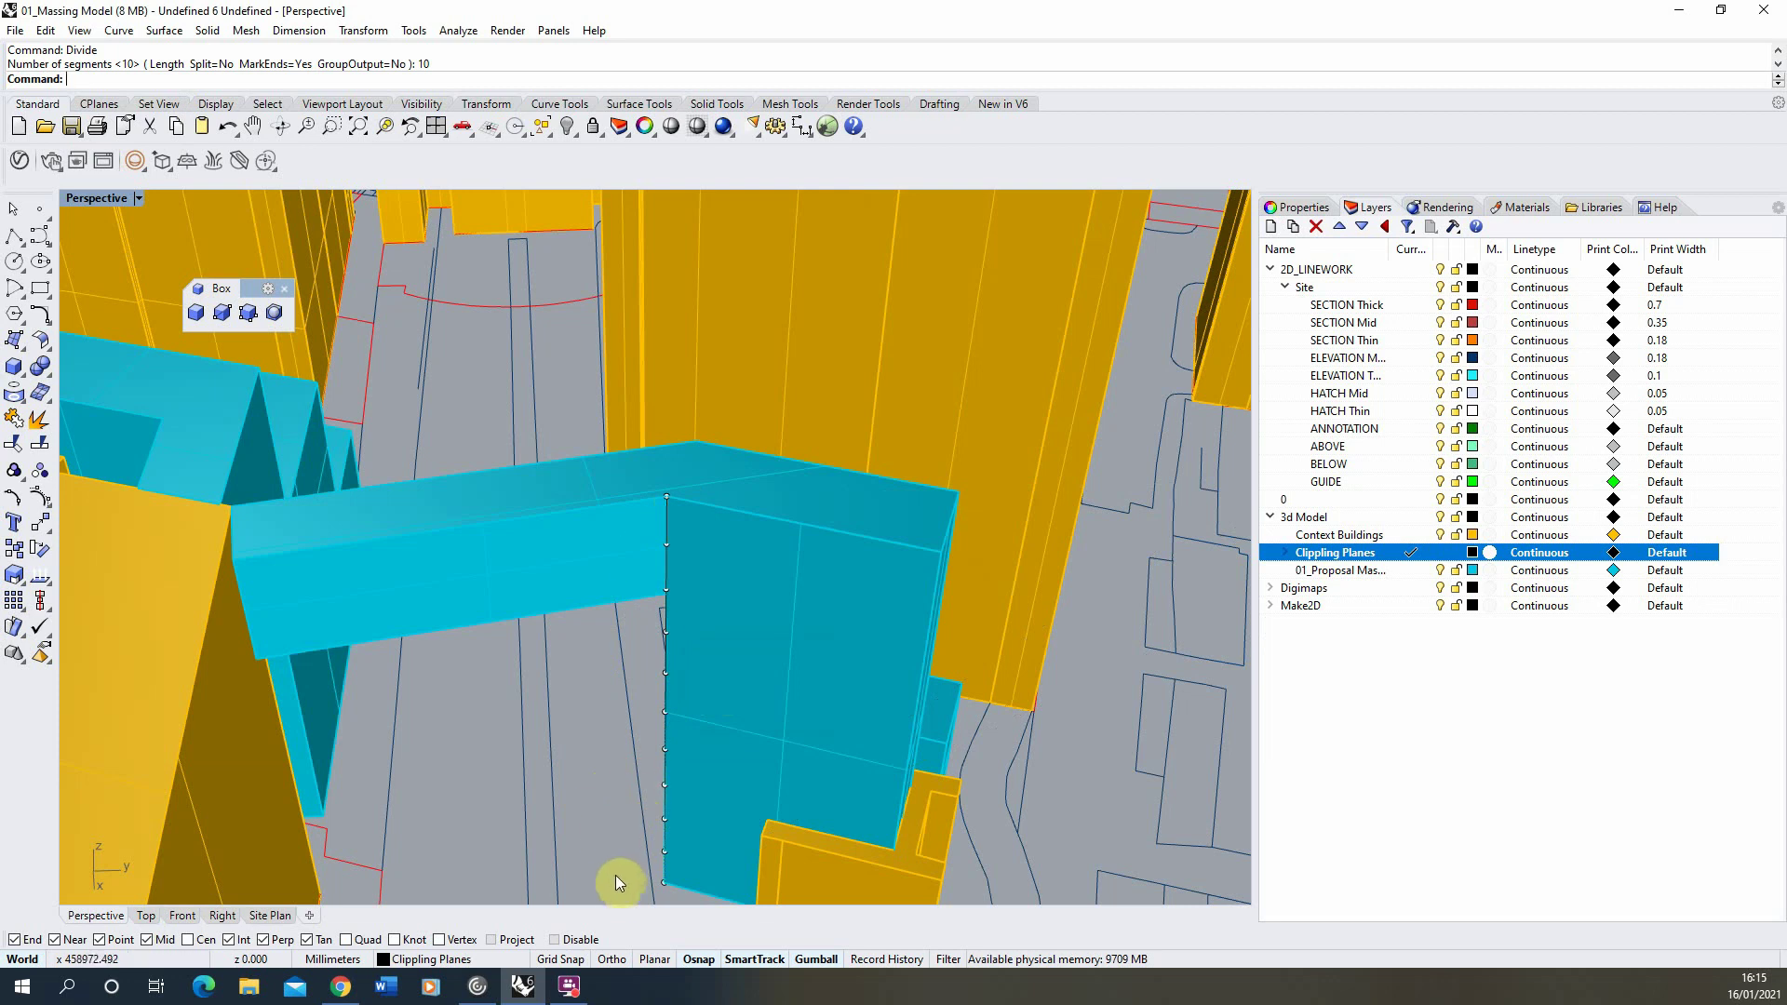
Move the line and its 11 division points sideways along X onto open ground.
{"action": "left_click_drag", "start_coordinate": [625, 888], "coordinate": [694, 435]}
{"action": "right_click_drag", "start_coordinate": [500, 458], "coordinate": [344, 788]}
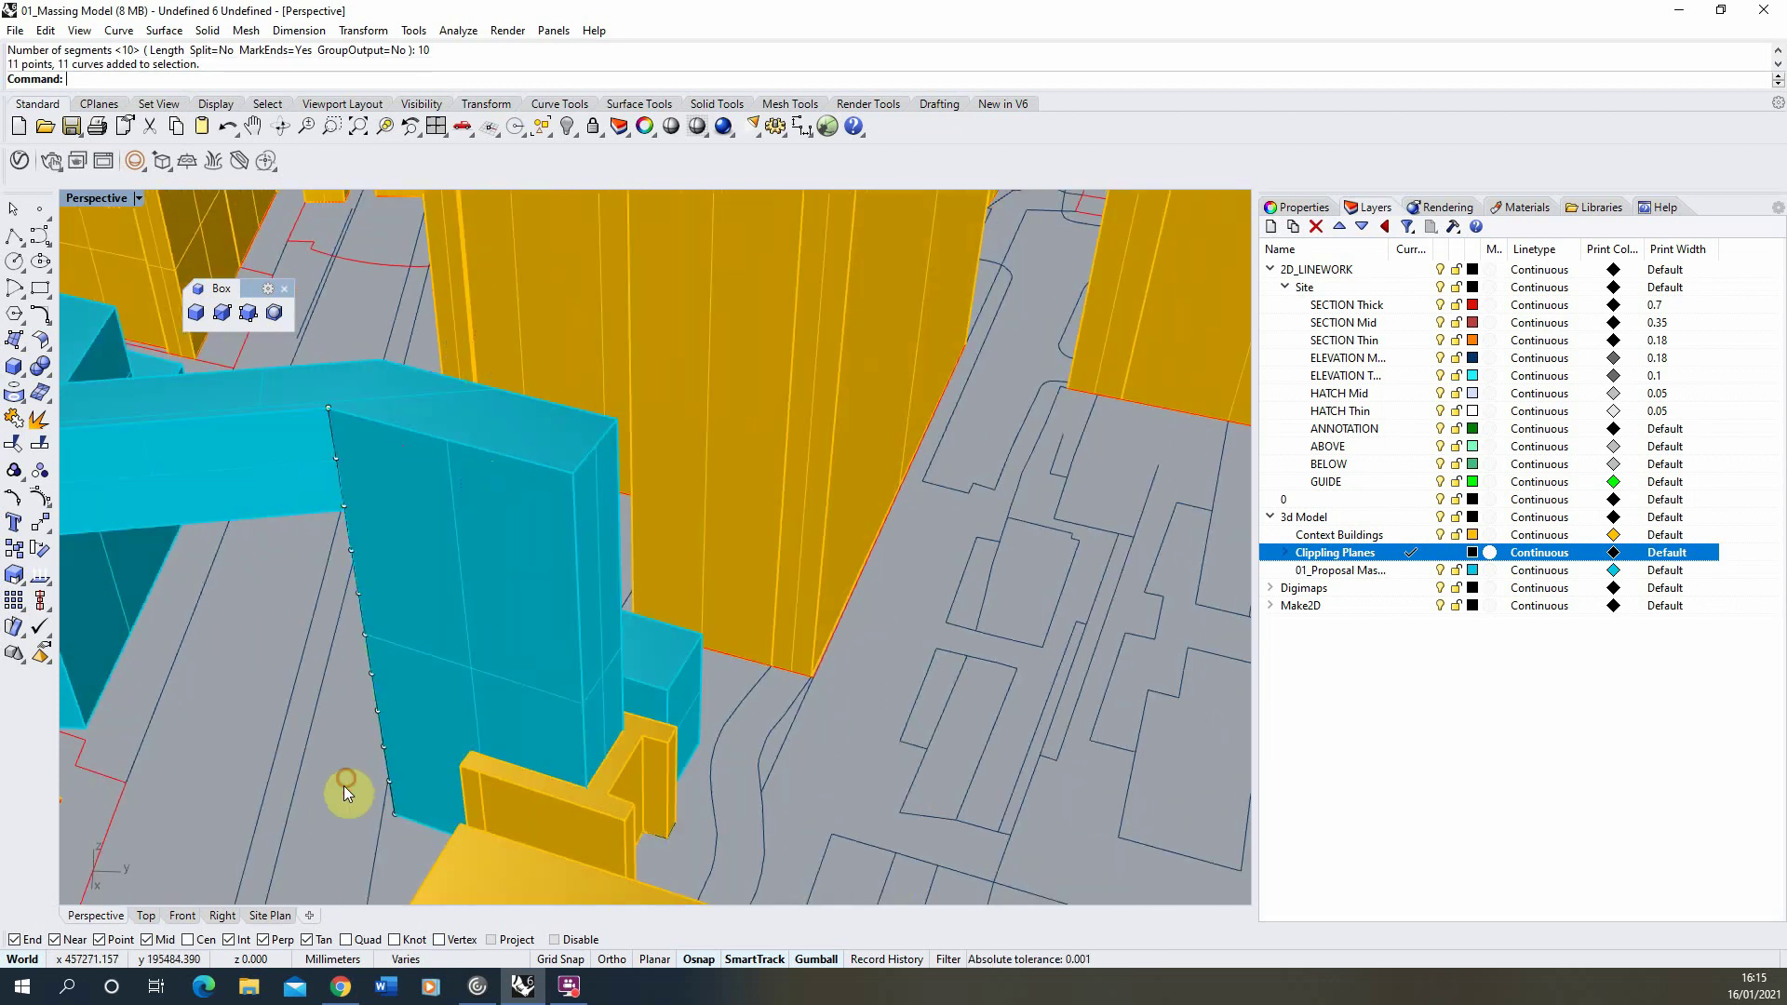
{"action": "left_click_drag", "start_coordinate": [298, 851], "coordinate": [401, 394]}
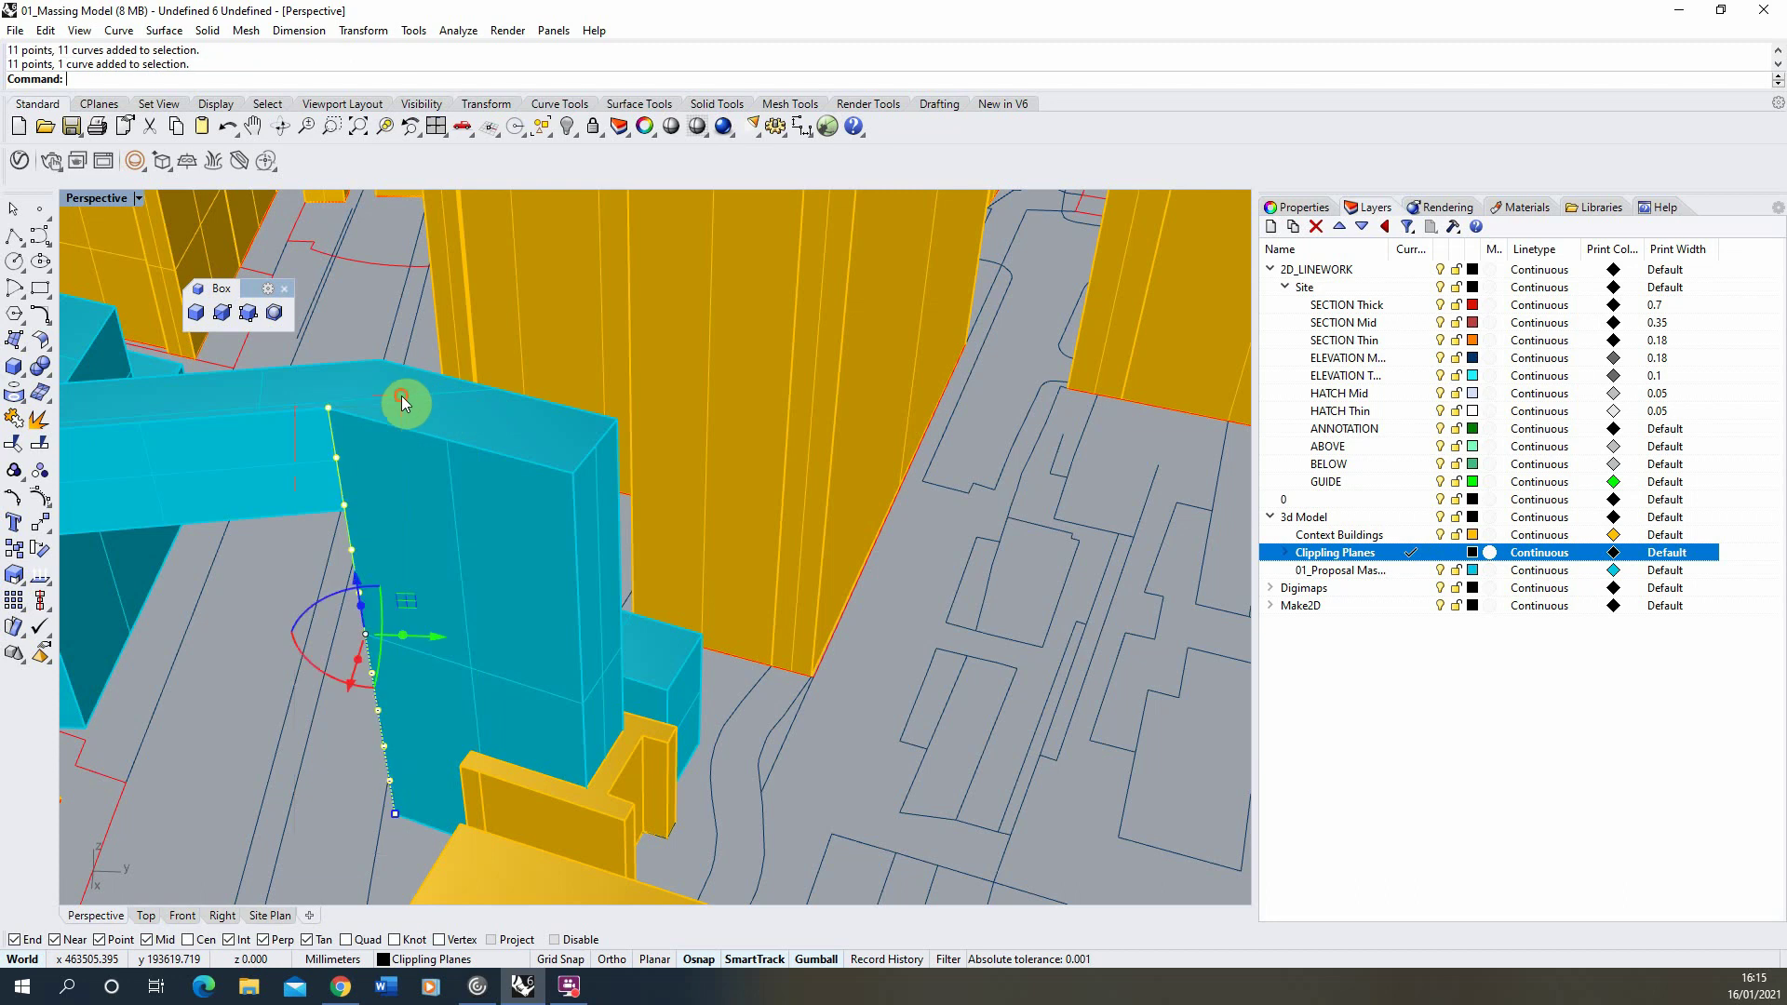
{"action": "scroll", "coordinate": [438, 675], "scroll_direction": "down", "scroll_amount": 8}
{"action": "left_click_drag", "start_coordinate": [477, 682], "coordinate": [1104, 711]}
{"action": "right_click_drag", "start_coordinate": [1103, 712], "coordinate": [913, 670], "text": "shift"}
{"action": "left_click_drag", "start_coordinate": [912, 670], "coordinate": [1019, 675]}
{"action": "right_click_drag", "start_coordinate": [1070, 550], "coordinate": [575, 445]}
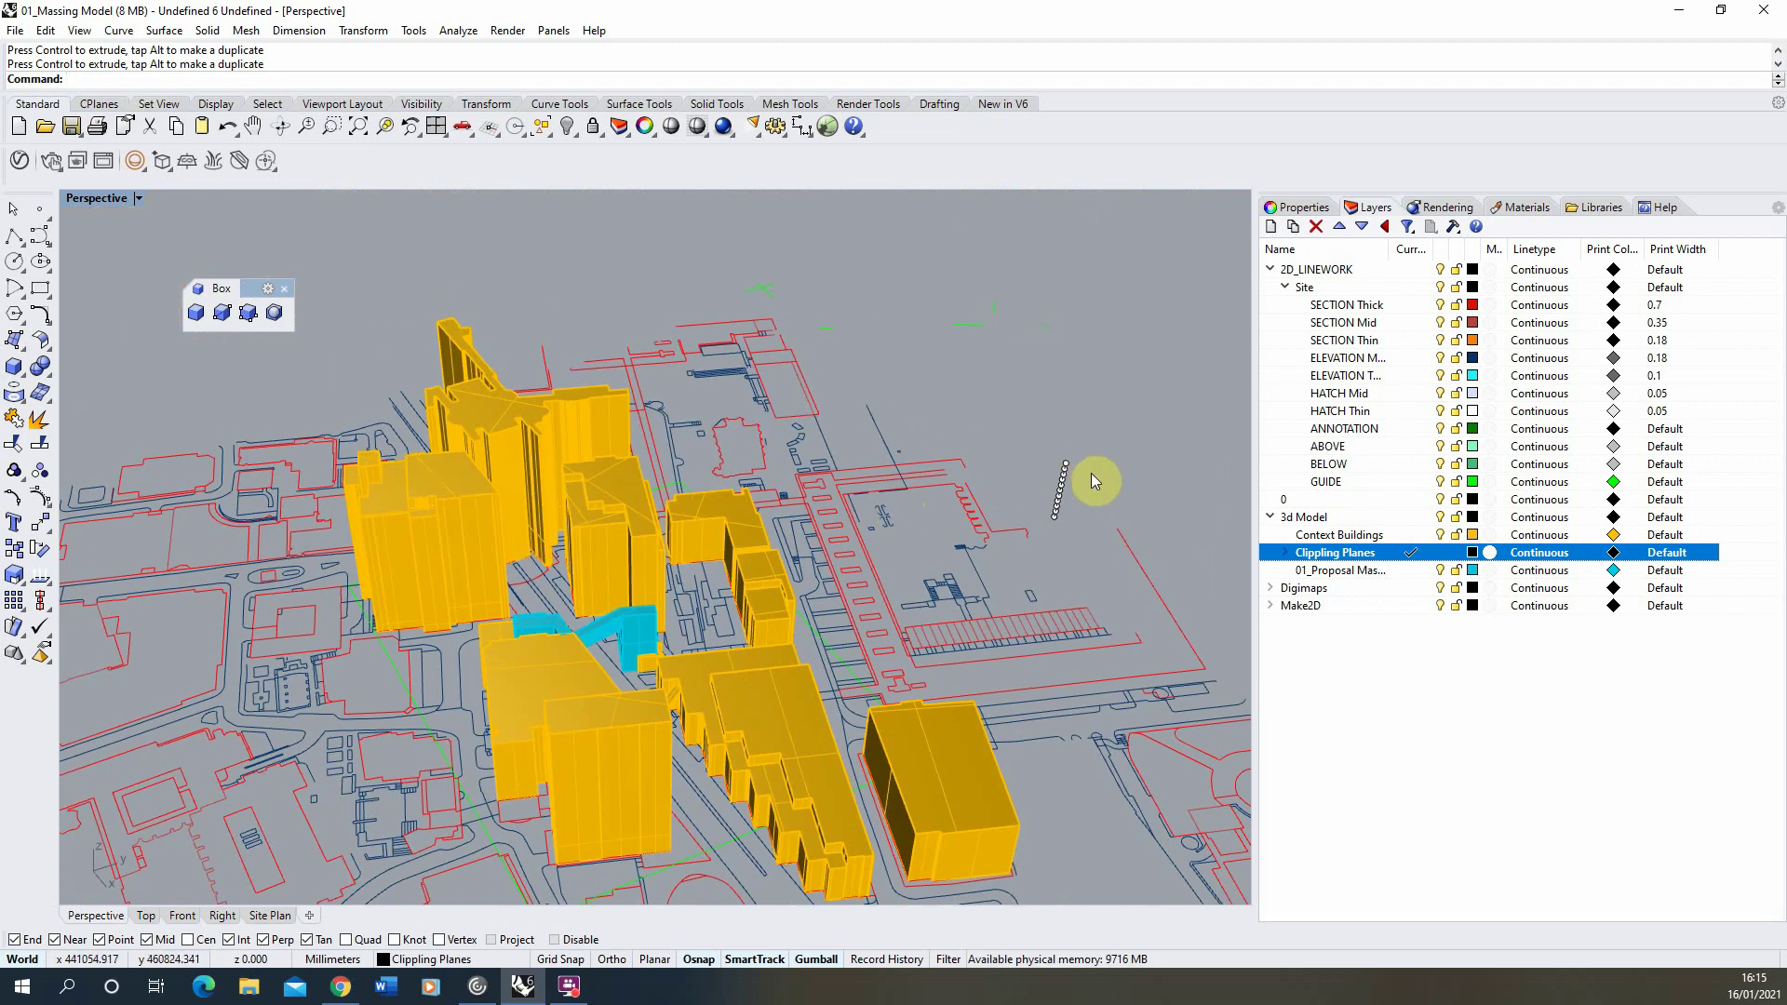
Copy the green guide line from its end onto each division point of the vertical line.
{"action": "scroll", "coordinate": [1099, 474], "scroll_direction": "up", "scroll_amount": 5}
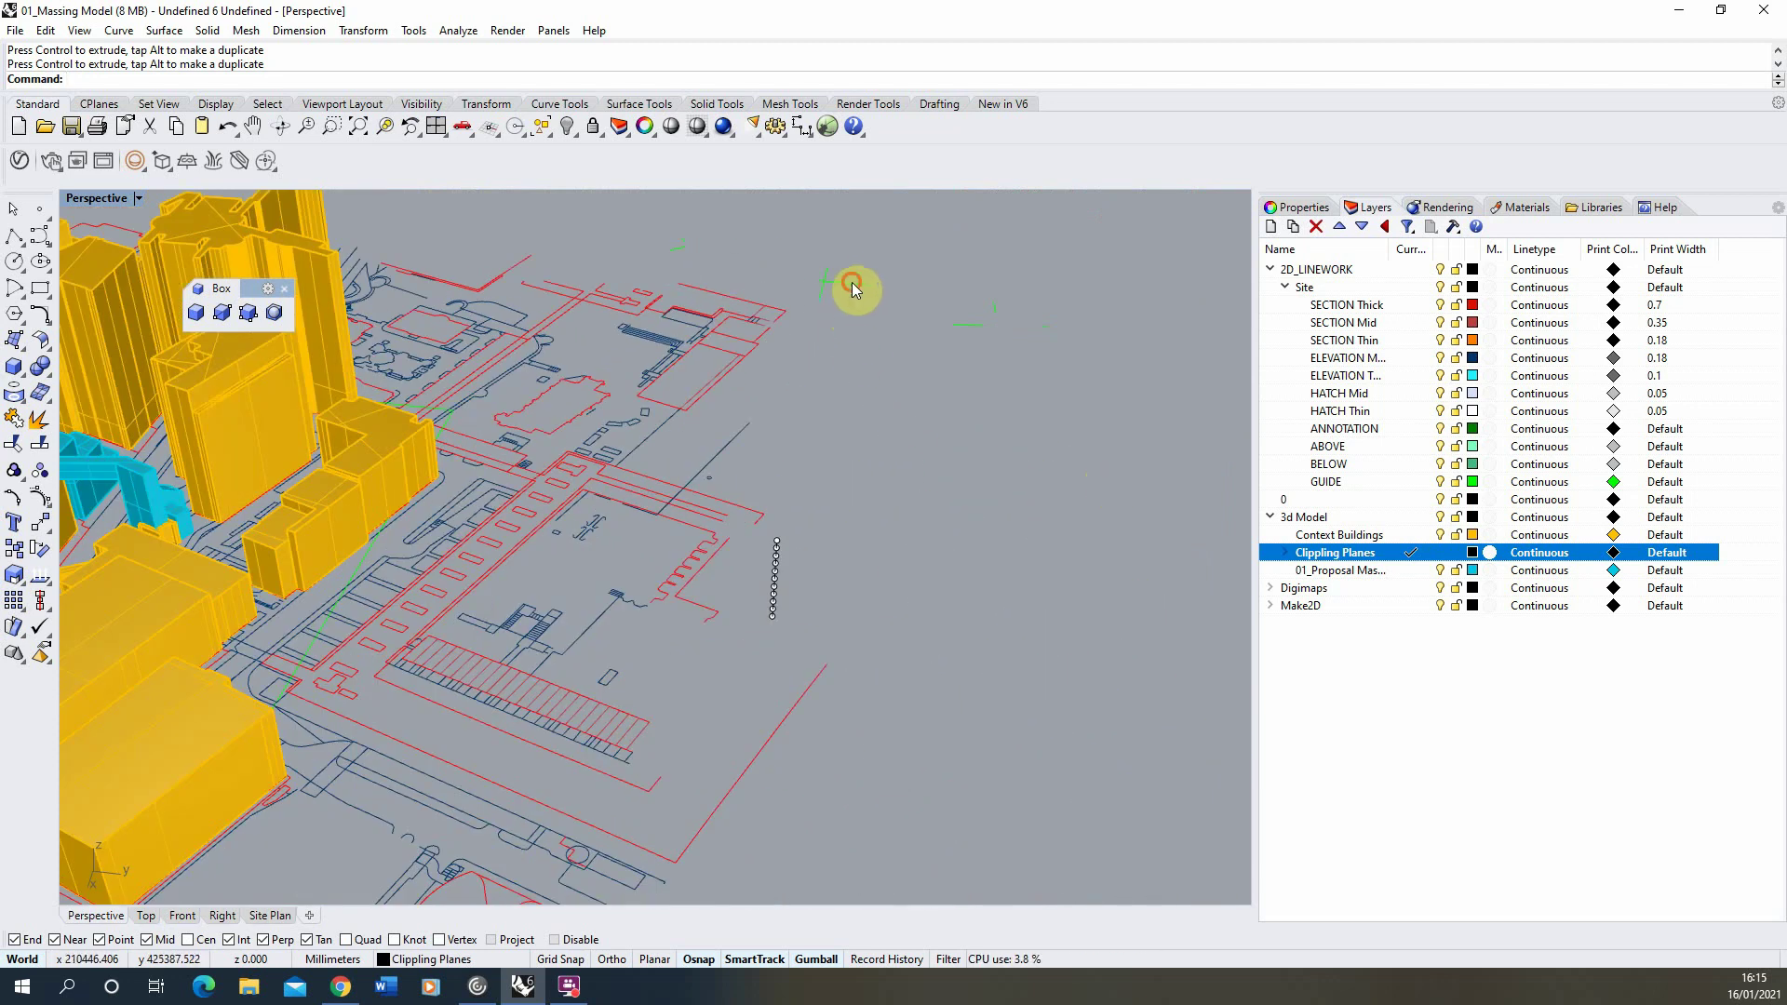
{"action": "left_click", "coordinate": [852, 284]}
{"action": "left_click", "coordinate": [14, 549]}
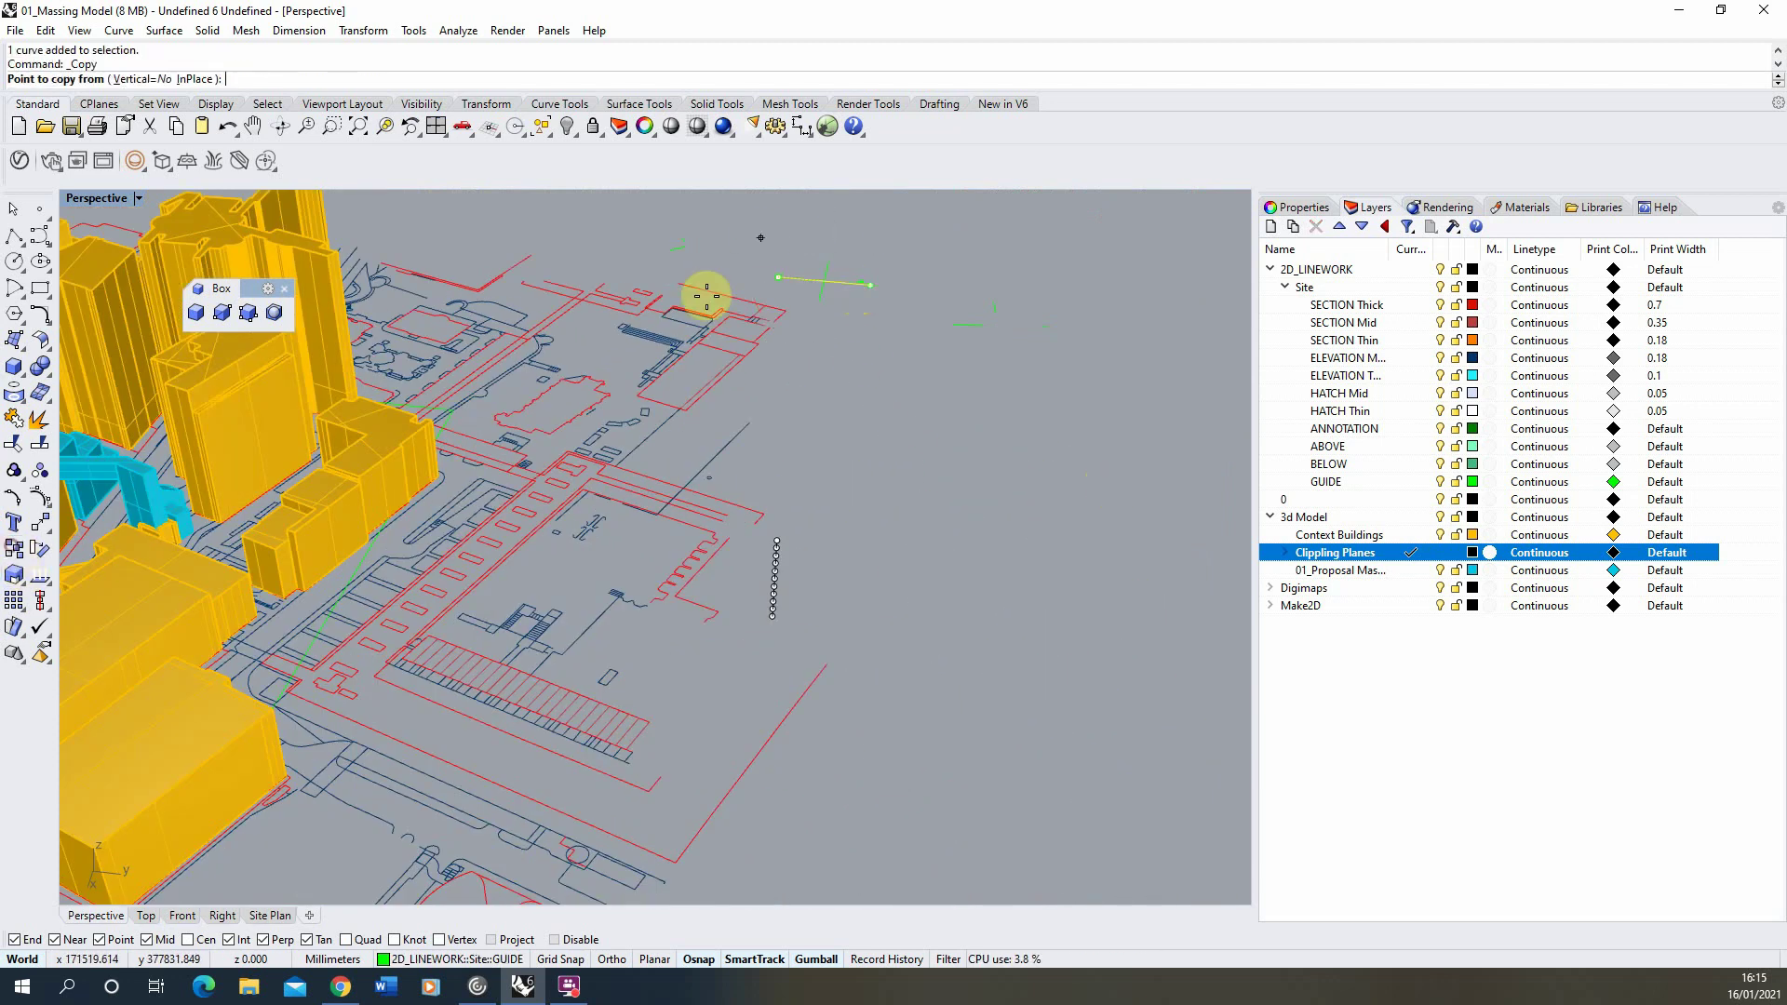
{"action": "left_click", "coordinate": [777, 281]}
{"action": "scroll", "coordinate": [798, 639], "scroll_direction": "up", "scroll_amount": 8}
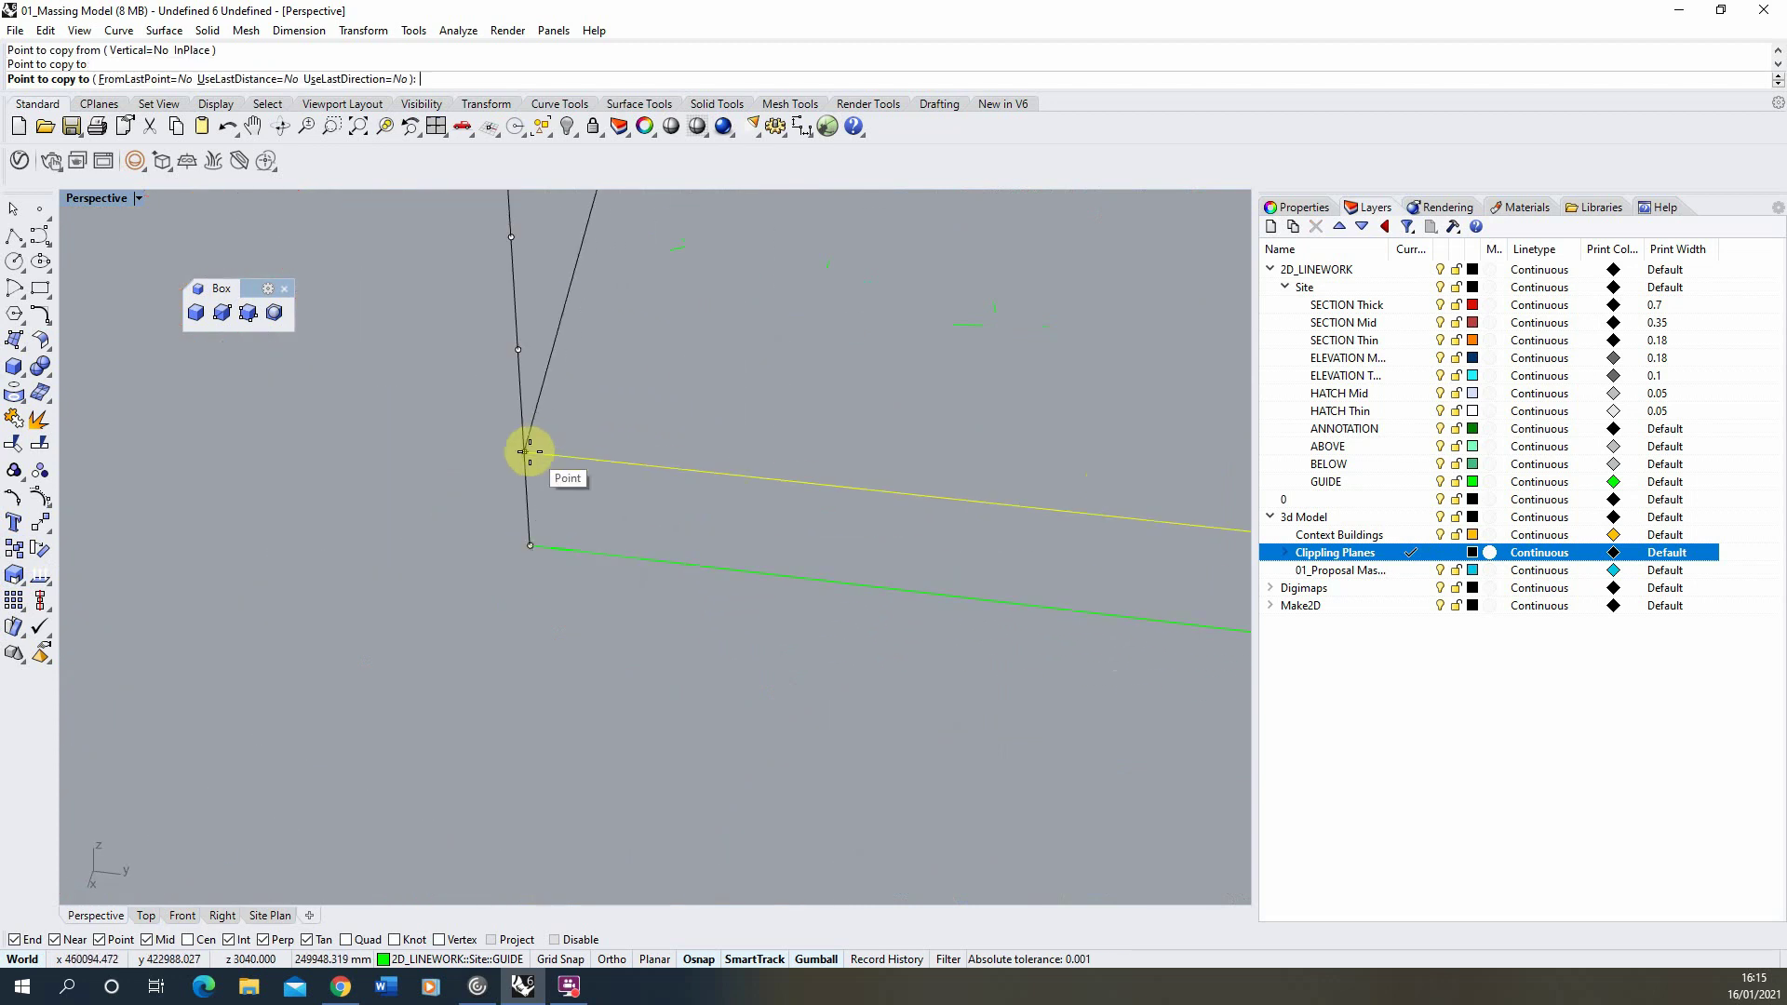
{"action": "left_click", "coordinate": [528, 452]}
{"action": "scroll", "coordinate": [545, 423], "scroll_direction": "down", "scroll_amount": 3}
{"action": "left_click", "coordinate": [563, 554]}
{"action": "left_click", "coordinate": [561, 532]}
{"action": "left_click", "coordinate": [562, 507]}
{"action": "left_click", "coordinate": [562, 461]}
{"action": "left_click", "coordinate": [559, 432]}
{"action": "left_click", "coordinate": [557, 406]}
{"action": "left_click", "coordinate": [555, 382]}
{"action": "key", "text": "Return"}
{"action": "scroll", "coordinate": [797, 488], "scroll_direction": "down", "scroll_amount": 6}
{"action": "right_click_drag", "start_coordinate": [742, 447], "coordinate": [838, 398]}
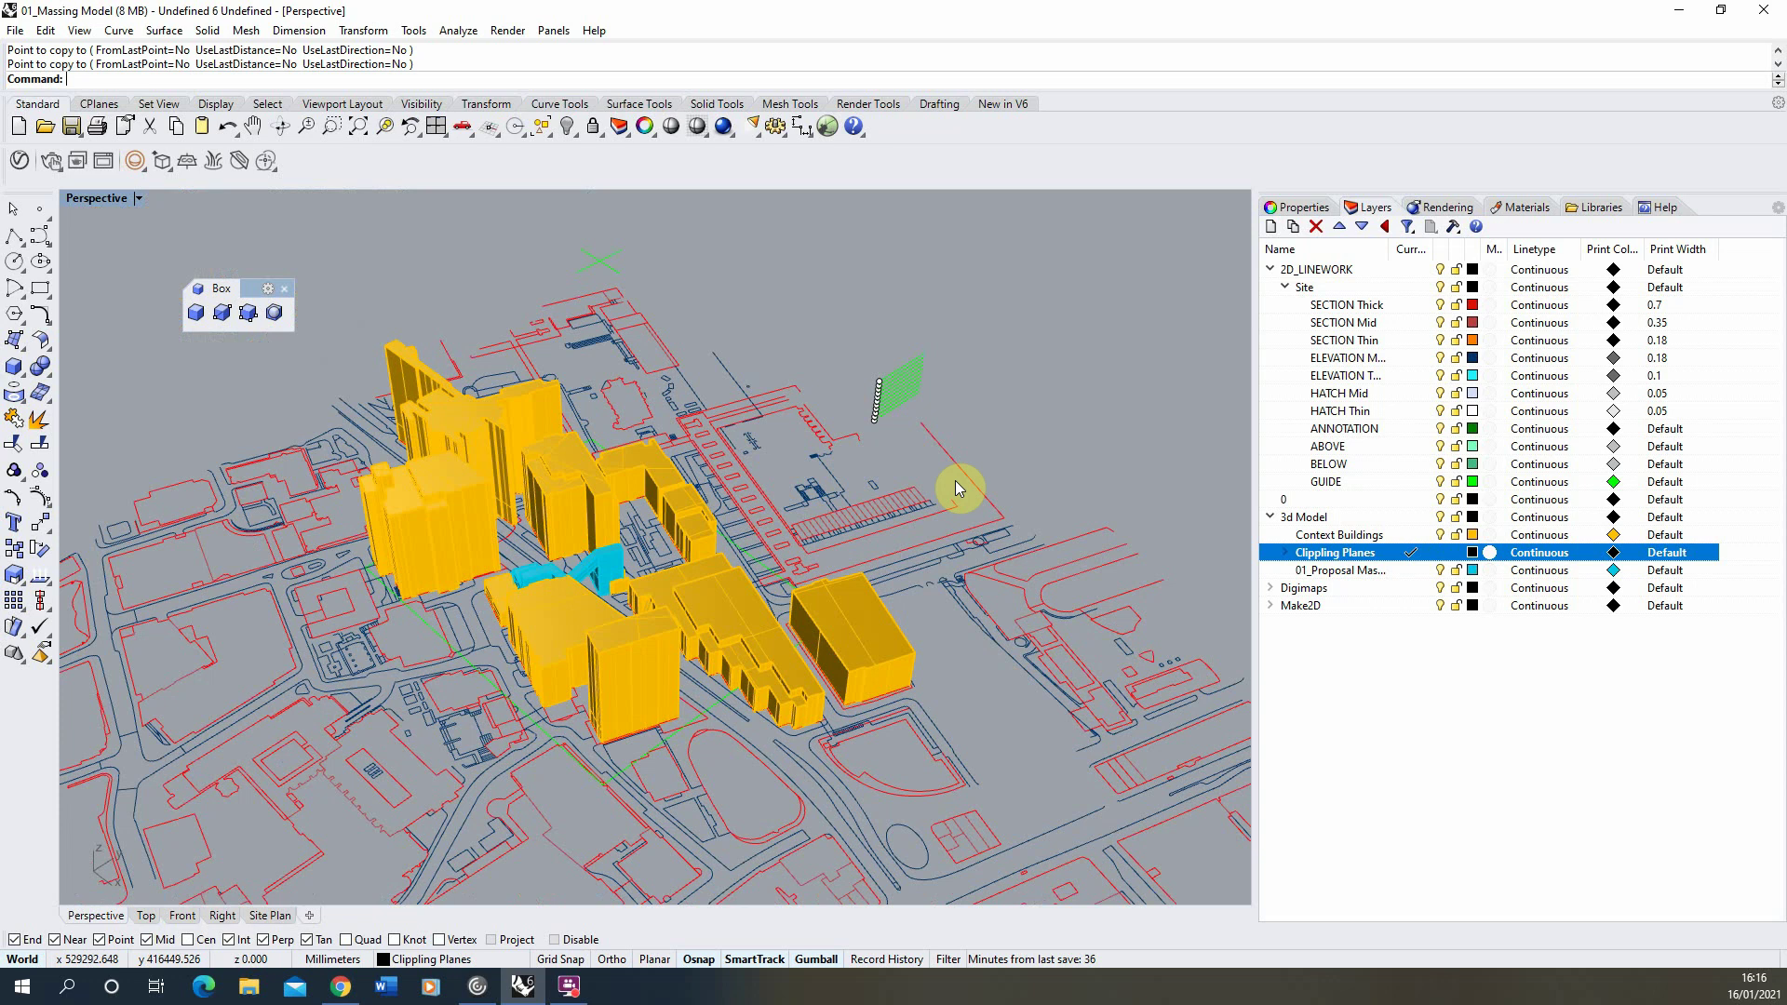
Expand the layer panel to show the 0 Floor to 10 Floor sublayers.
{"action": "left_click", "coordinate": [1286, 555]}
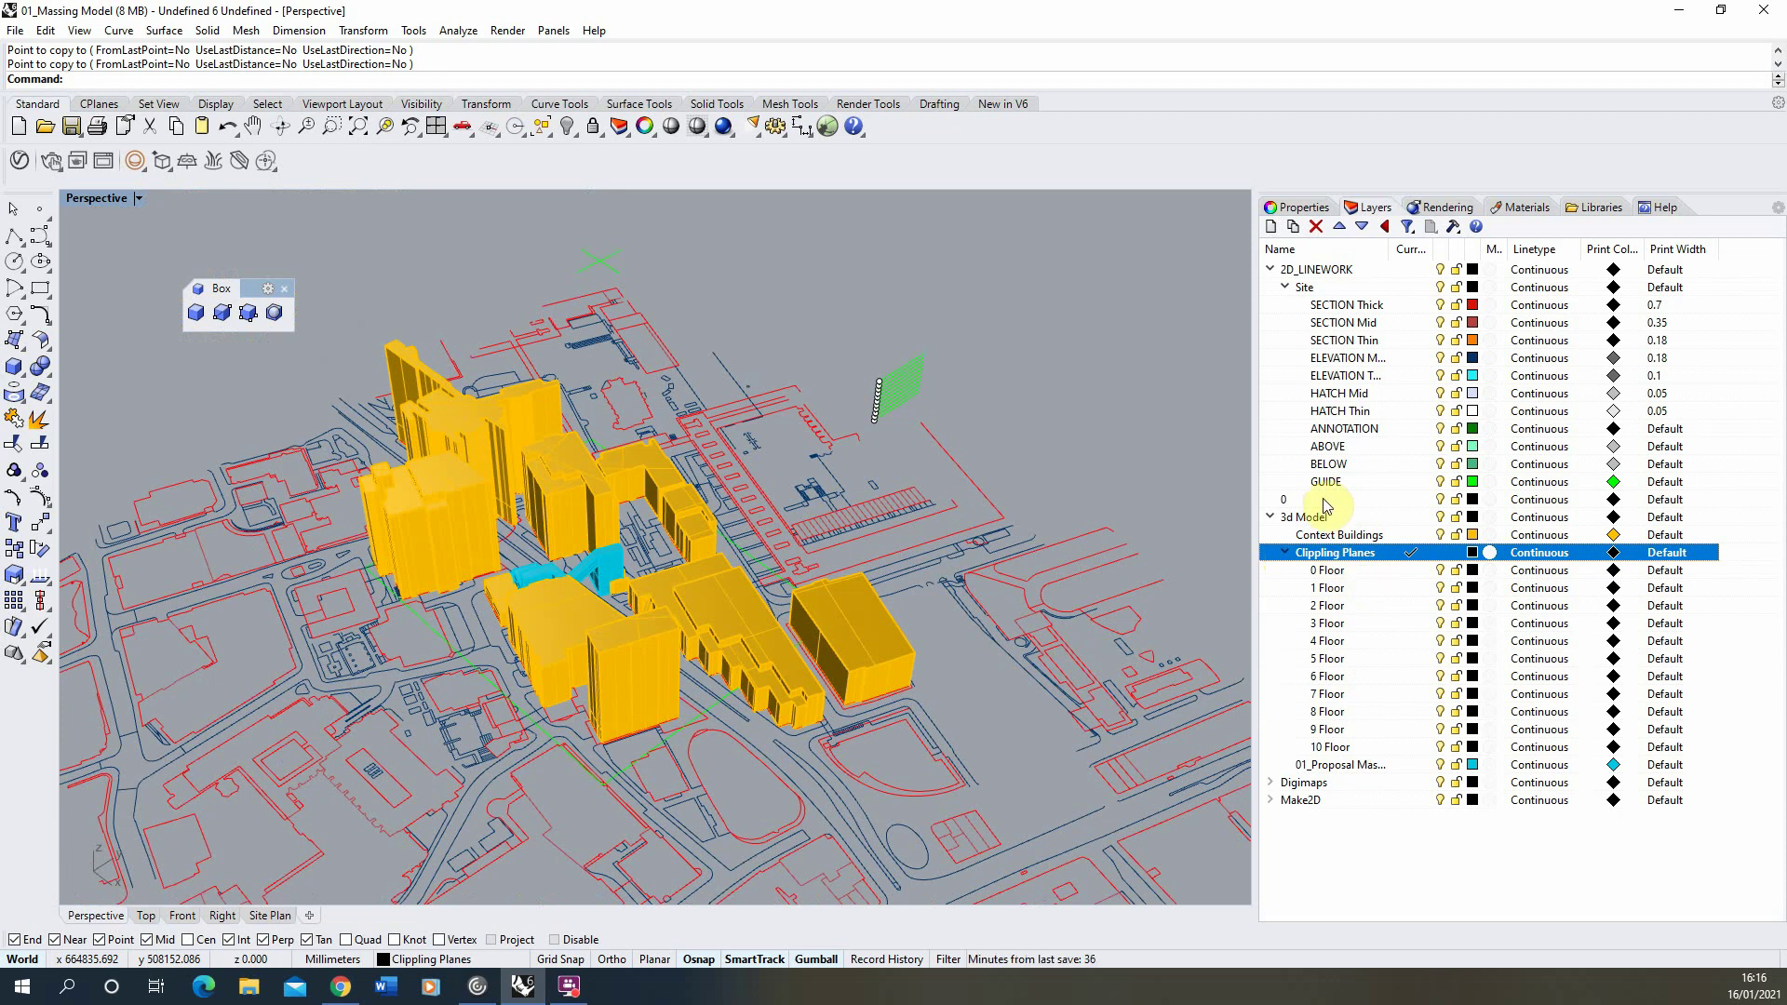
{"action": "right_click_drag", "start_coordinate": [969, 382], "coordinate": [781, 377]}
{"action": "scroll", "coordinate": [782, 376], "scroll_direction": "up", "scroll_amount": 8}
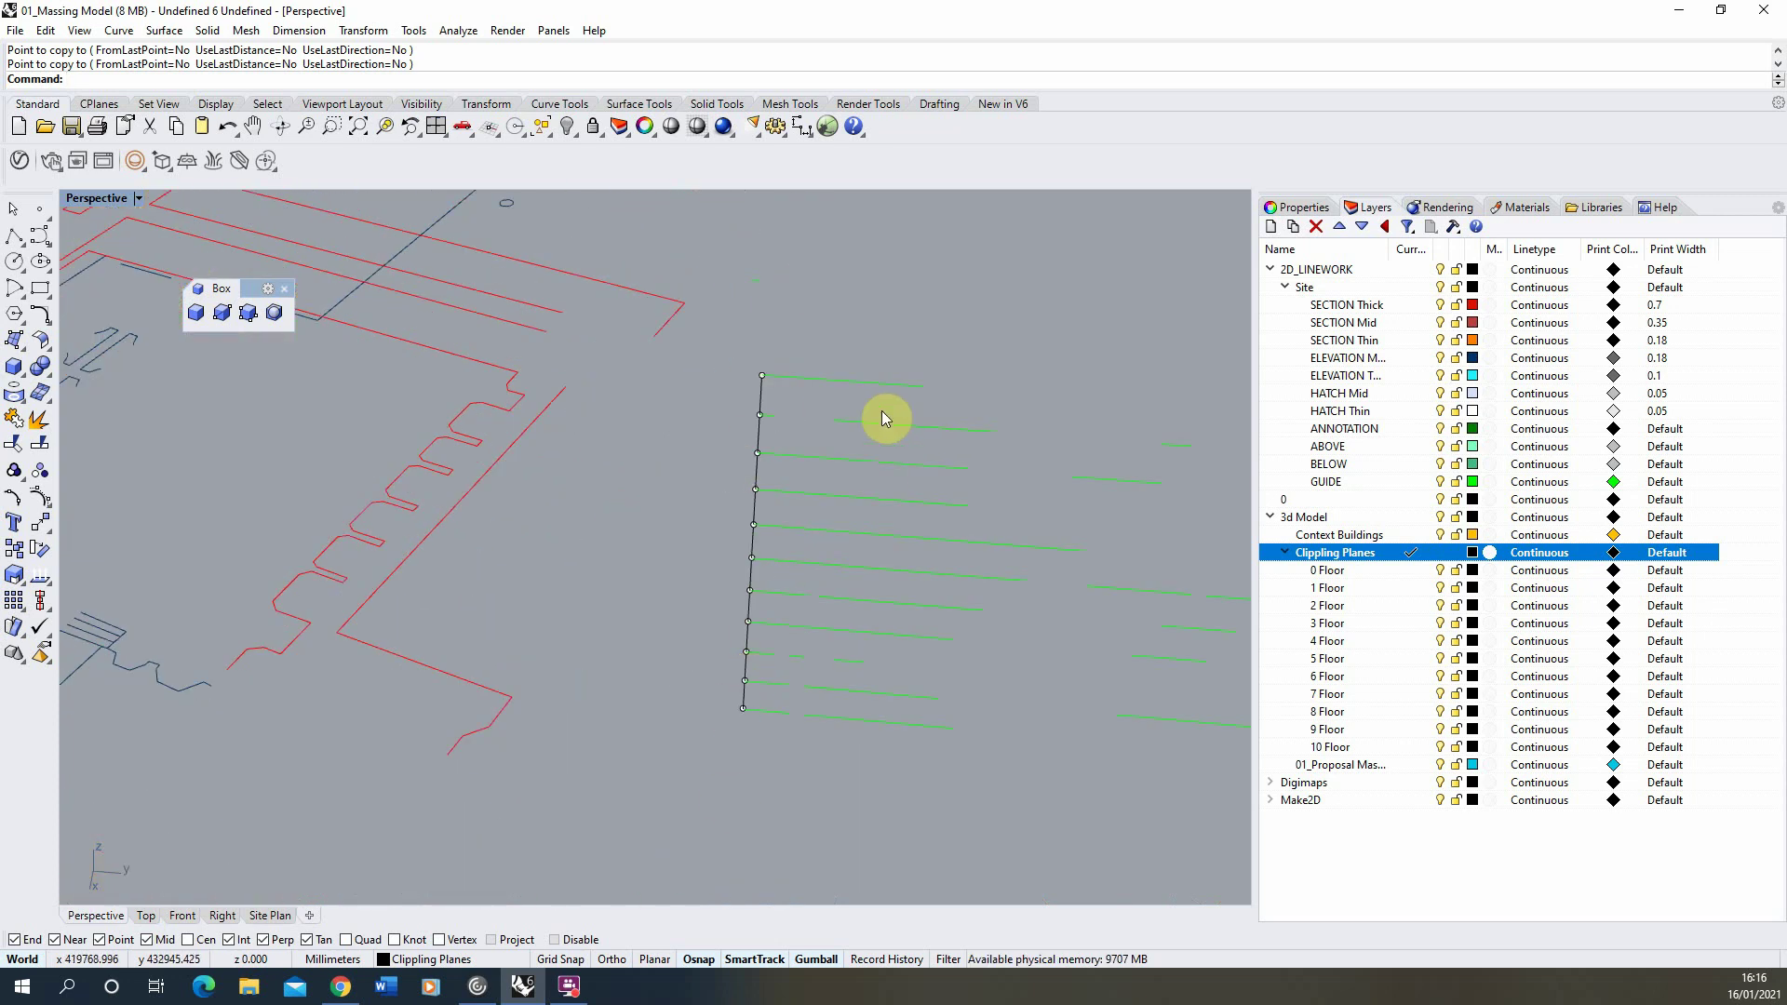
{"action": "scroll", "coordinate": [778, 742], "scroll_direction": "down", "scroll_amount": 6}
Copy the divided line and its points 1520 upward, then view the whole model and site.
{"action": "left_click_drag", "start_coordinate": [568, 703], "coordinate": [622, 518]}
{"action": "left_click", "coordinate": [11, 550]}
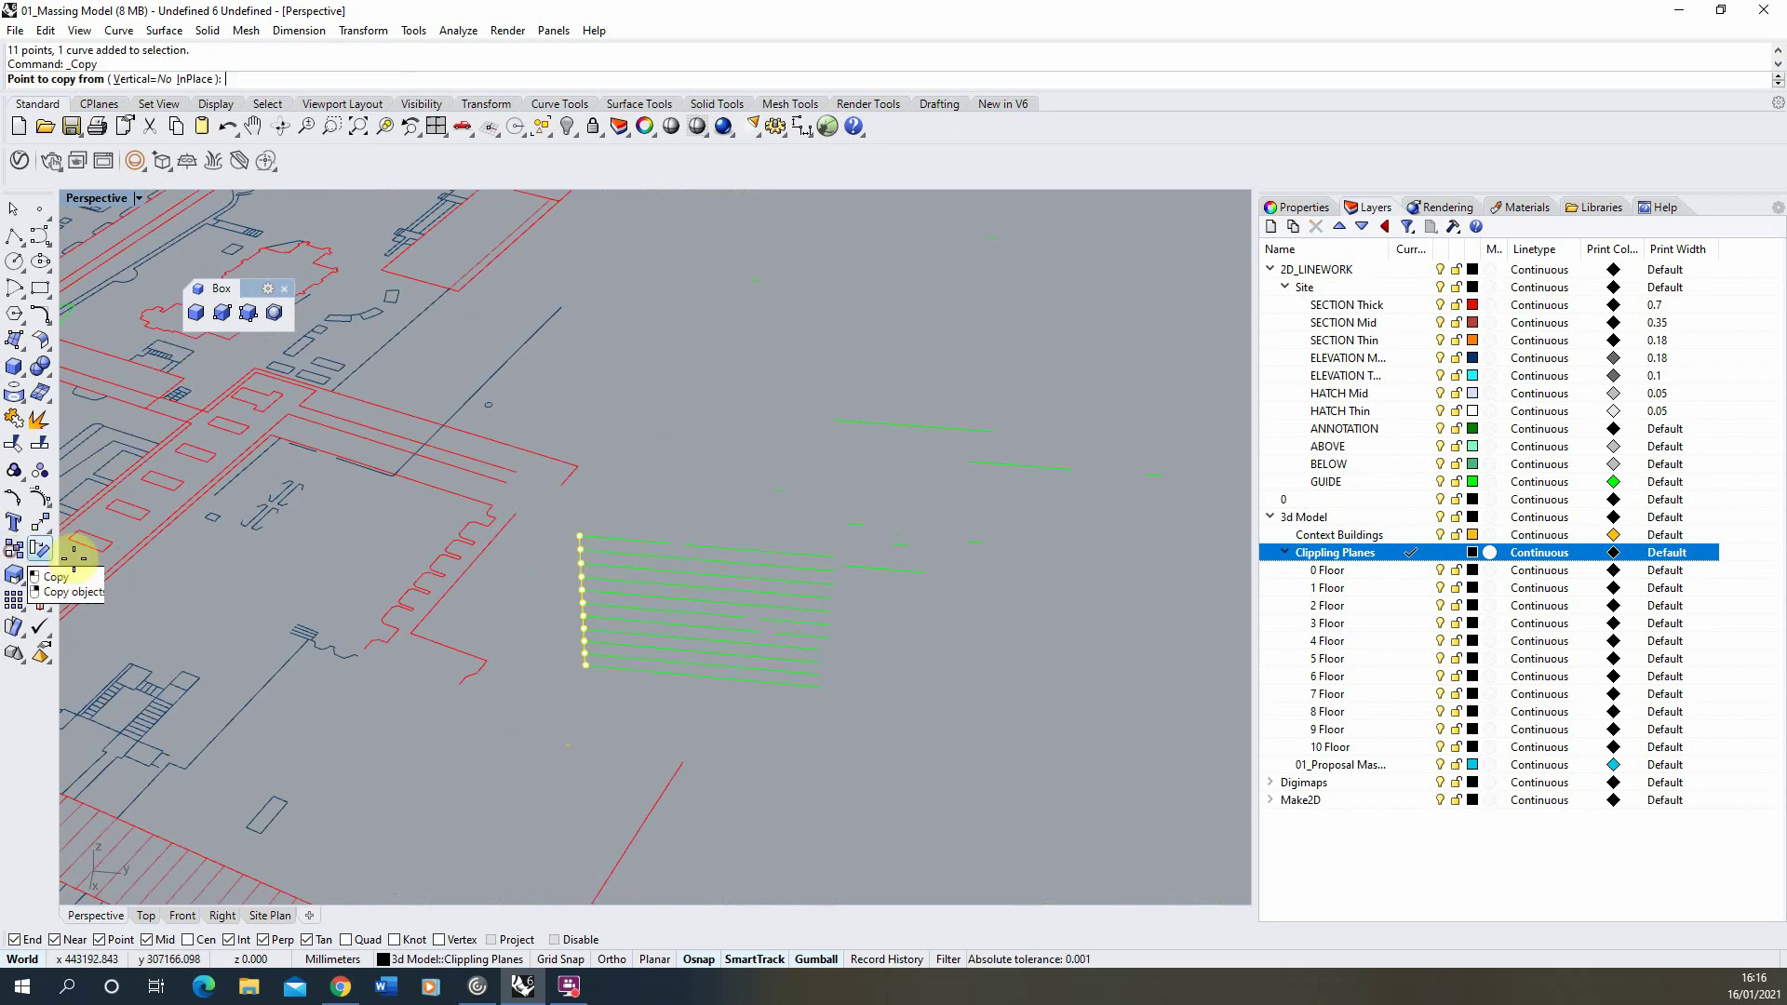
{"action": "scroll", "coordinate": [590, 690], "scroll_direction": "up", "scroll_amount": 5}
{"action": "left_click", "coordinate": [426, 602]}
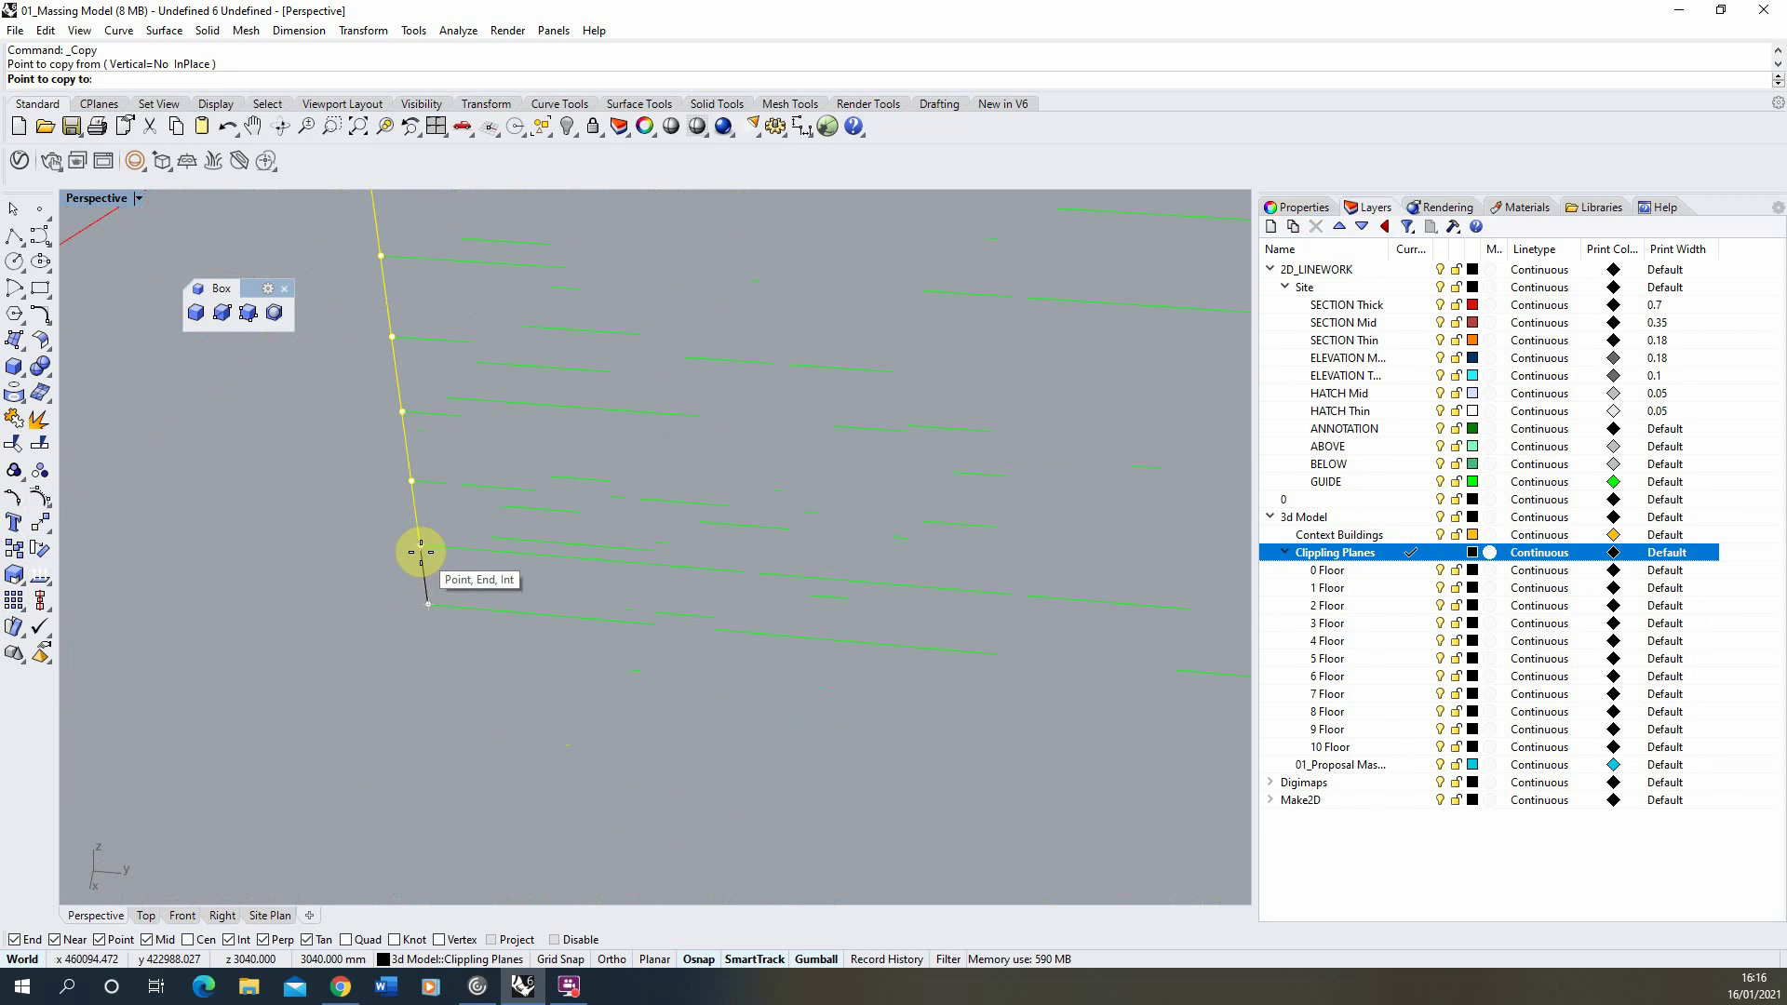
{"action": "type", "text": "1520"}
{"action": "left_click", "coordinate": [423, 557]}
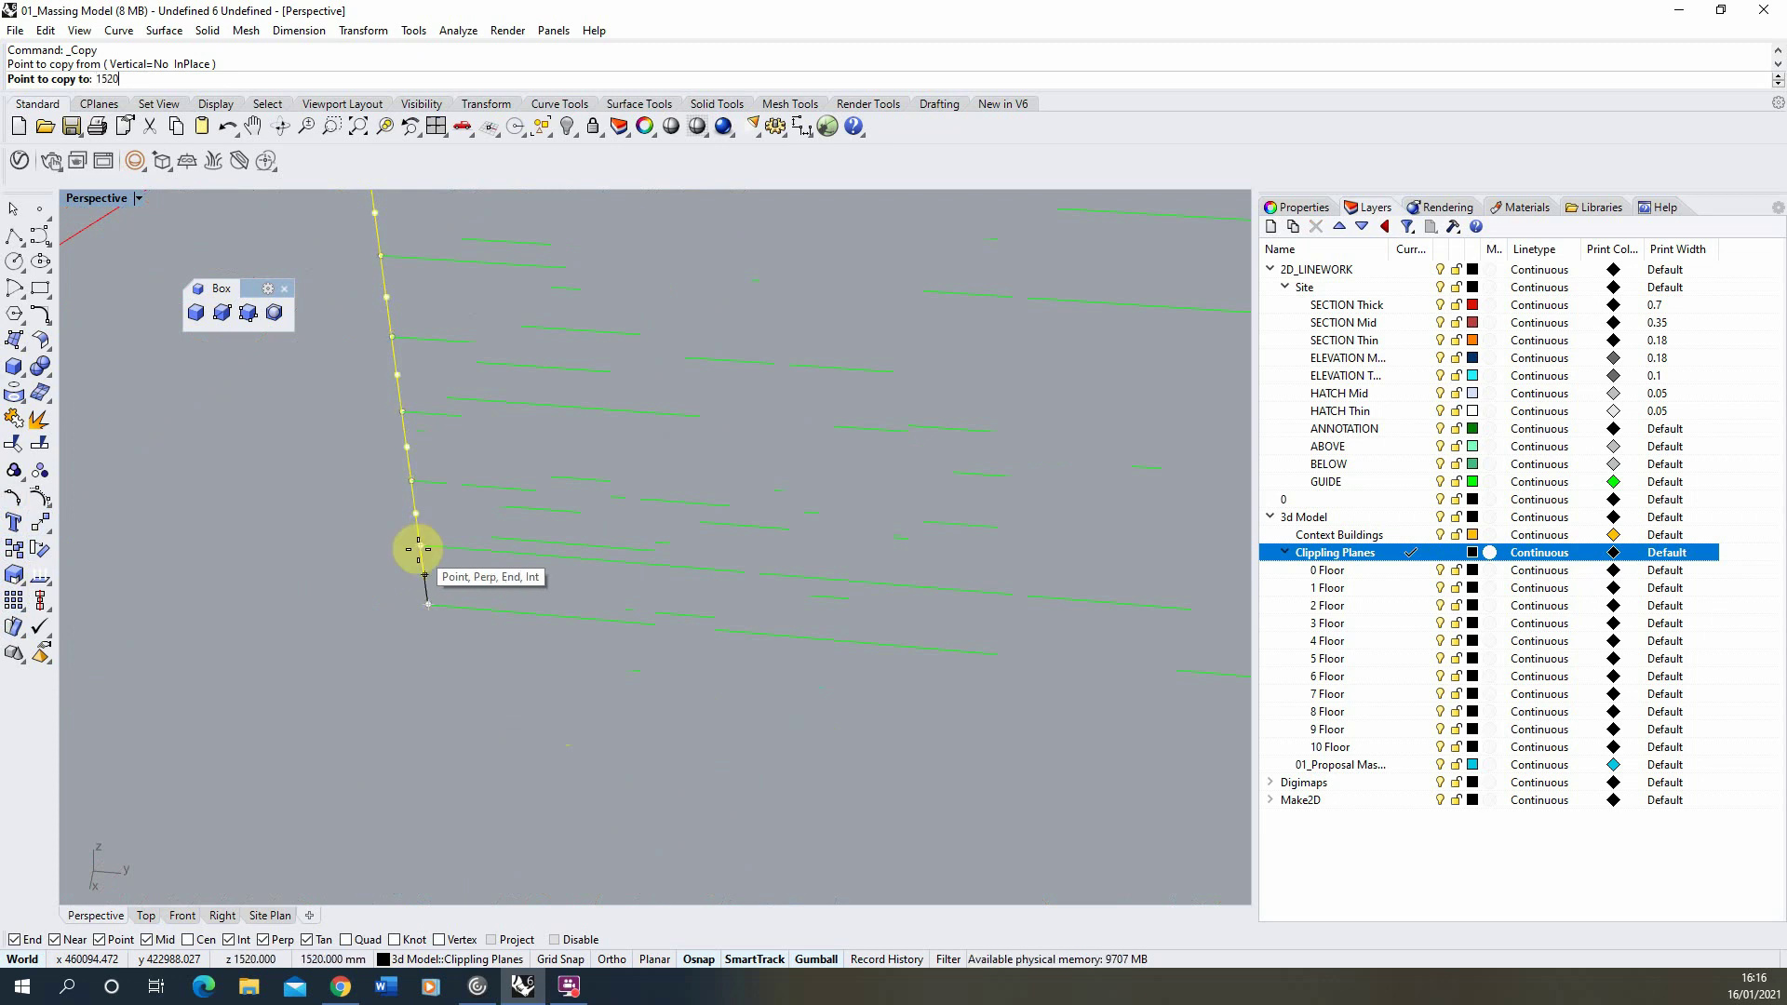
{"action": "key", "text": "Return"}
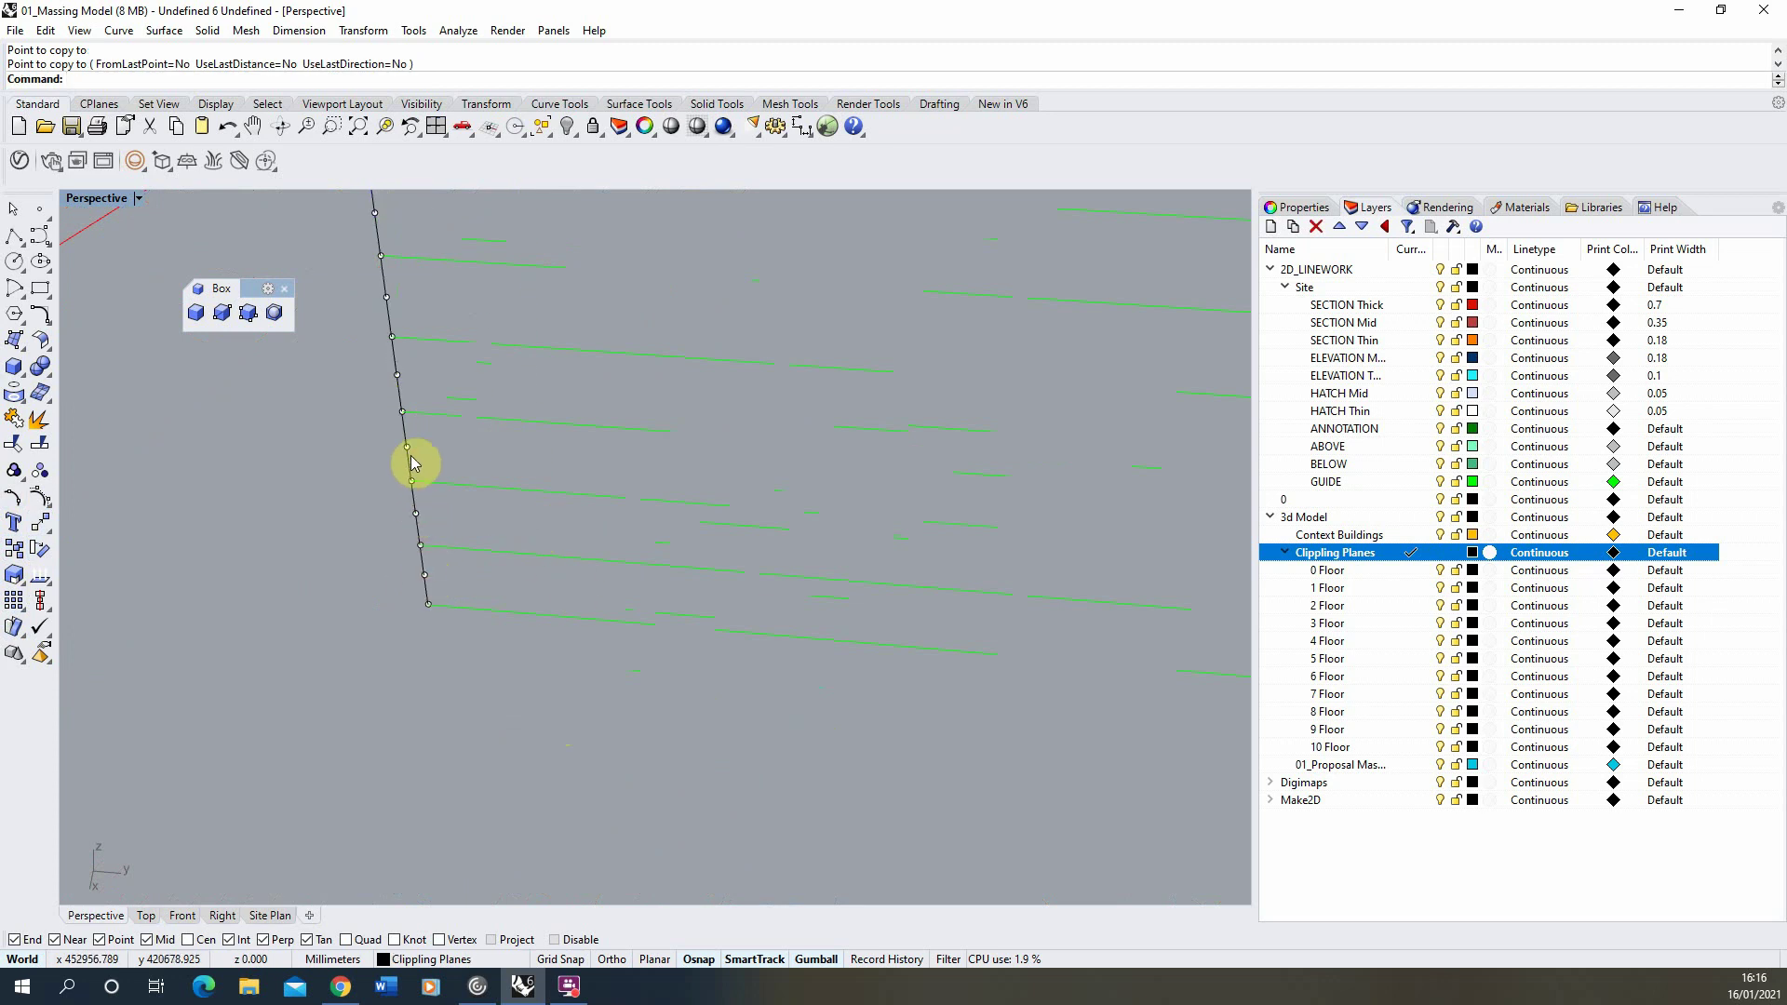
{"action": "scroll", "coordinate": [611, 698], "scroll_direction": "down", "scroll_amount": 8}
{"action": "right_click_drag", "start_coordinate": [687, 559], "coordinate": [645, 288]}
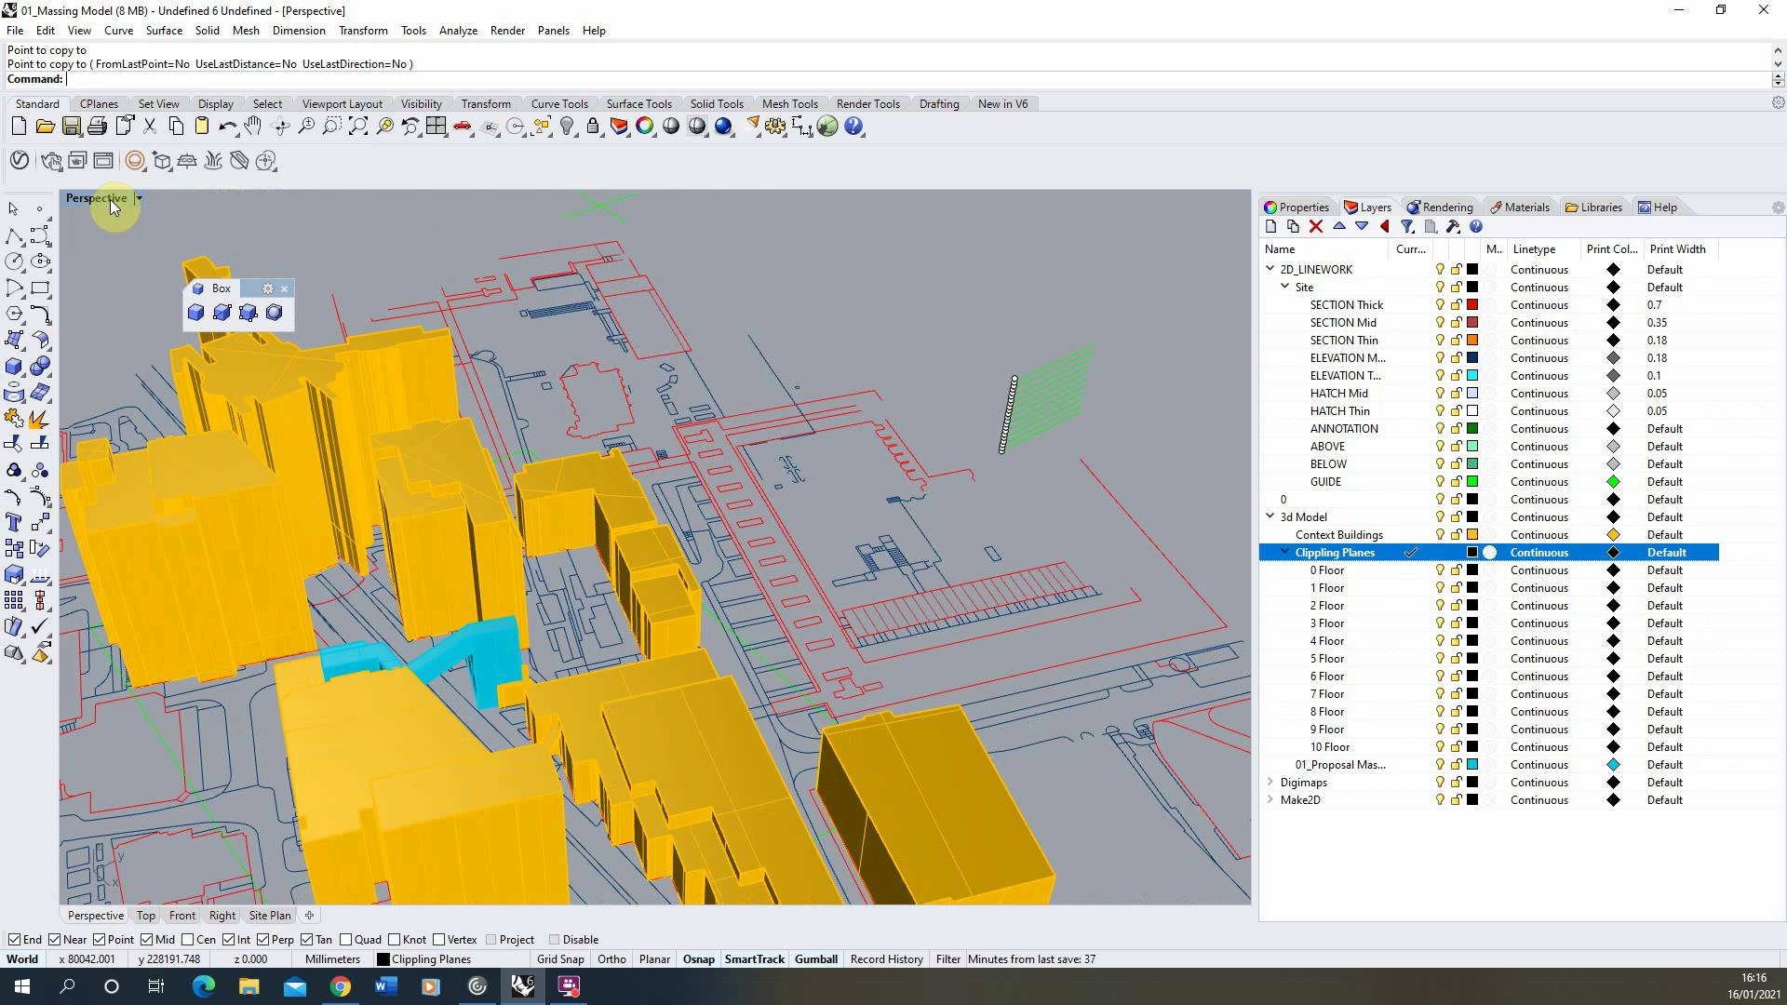
In a maximised Top view, draw a rectangular clipping plane spanning the proposal buildings.
{"action": "double_click", "coordinate": [112, 199]}
{"action": "double_click", "coordinate": [77, 198]}
{"action": "scroll", "coordinate": [468, 559], "scroll_direction": "up", "scroll_amount": 4}
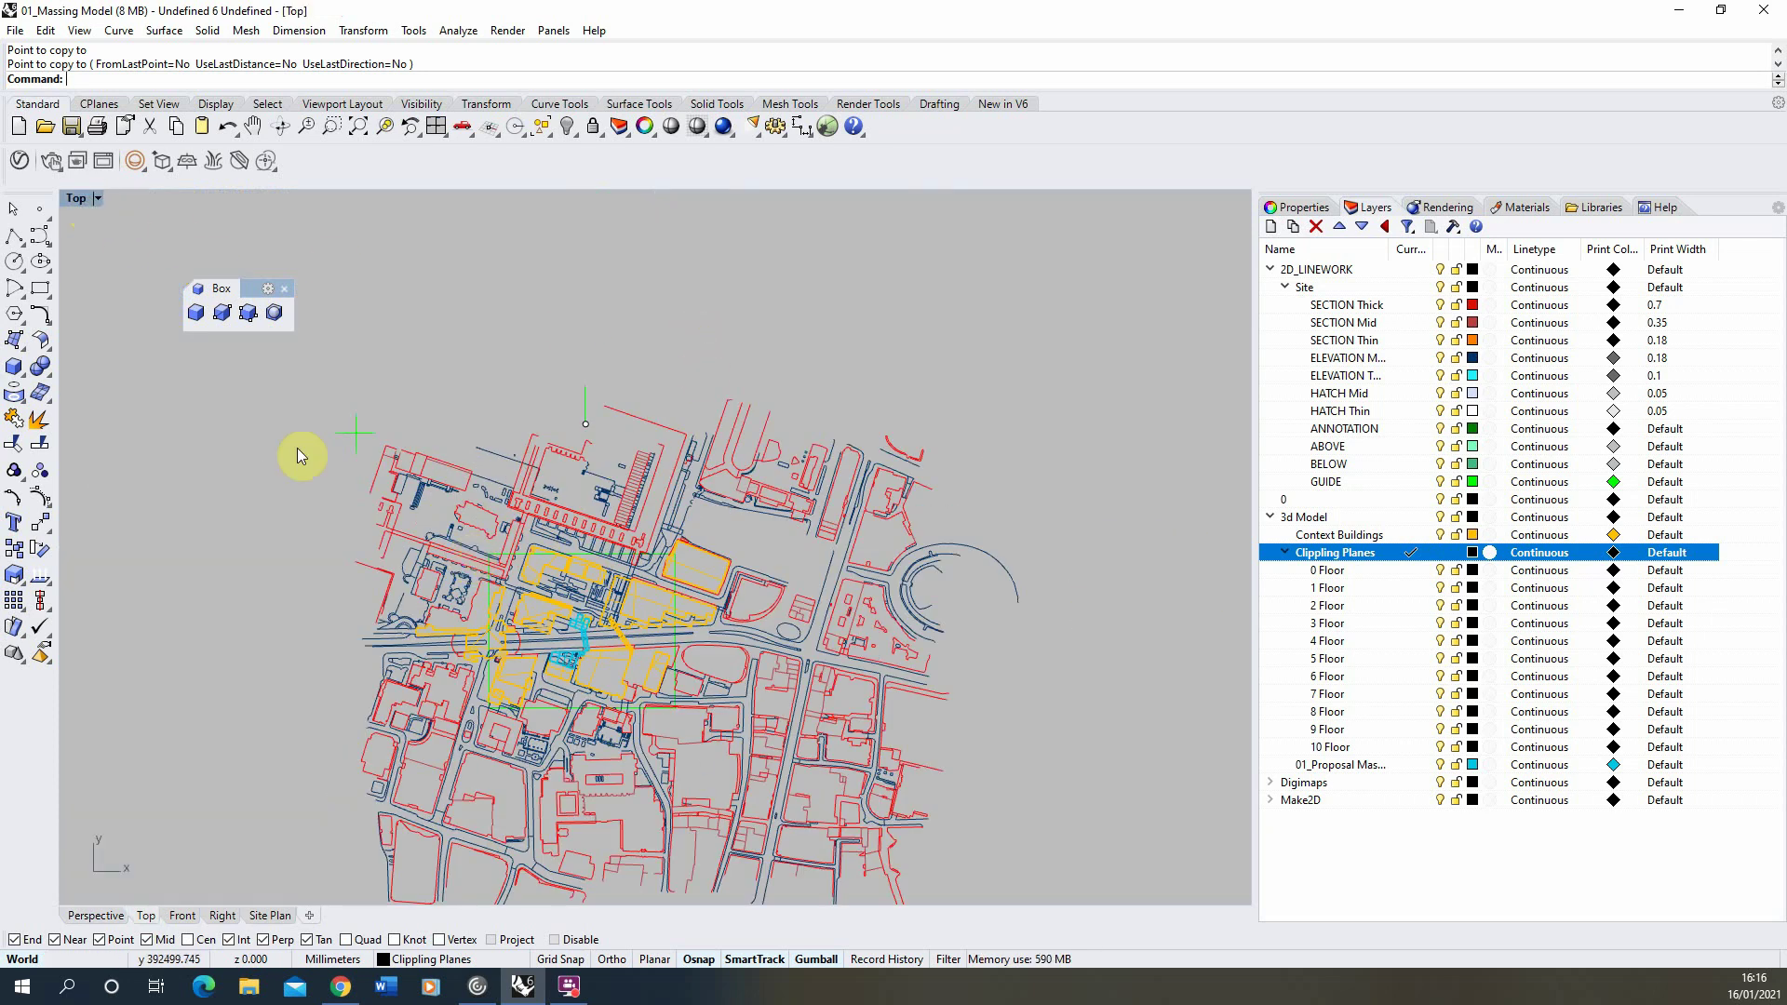
{"action": "type", "text": "cli"}
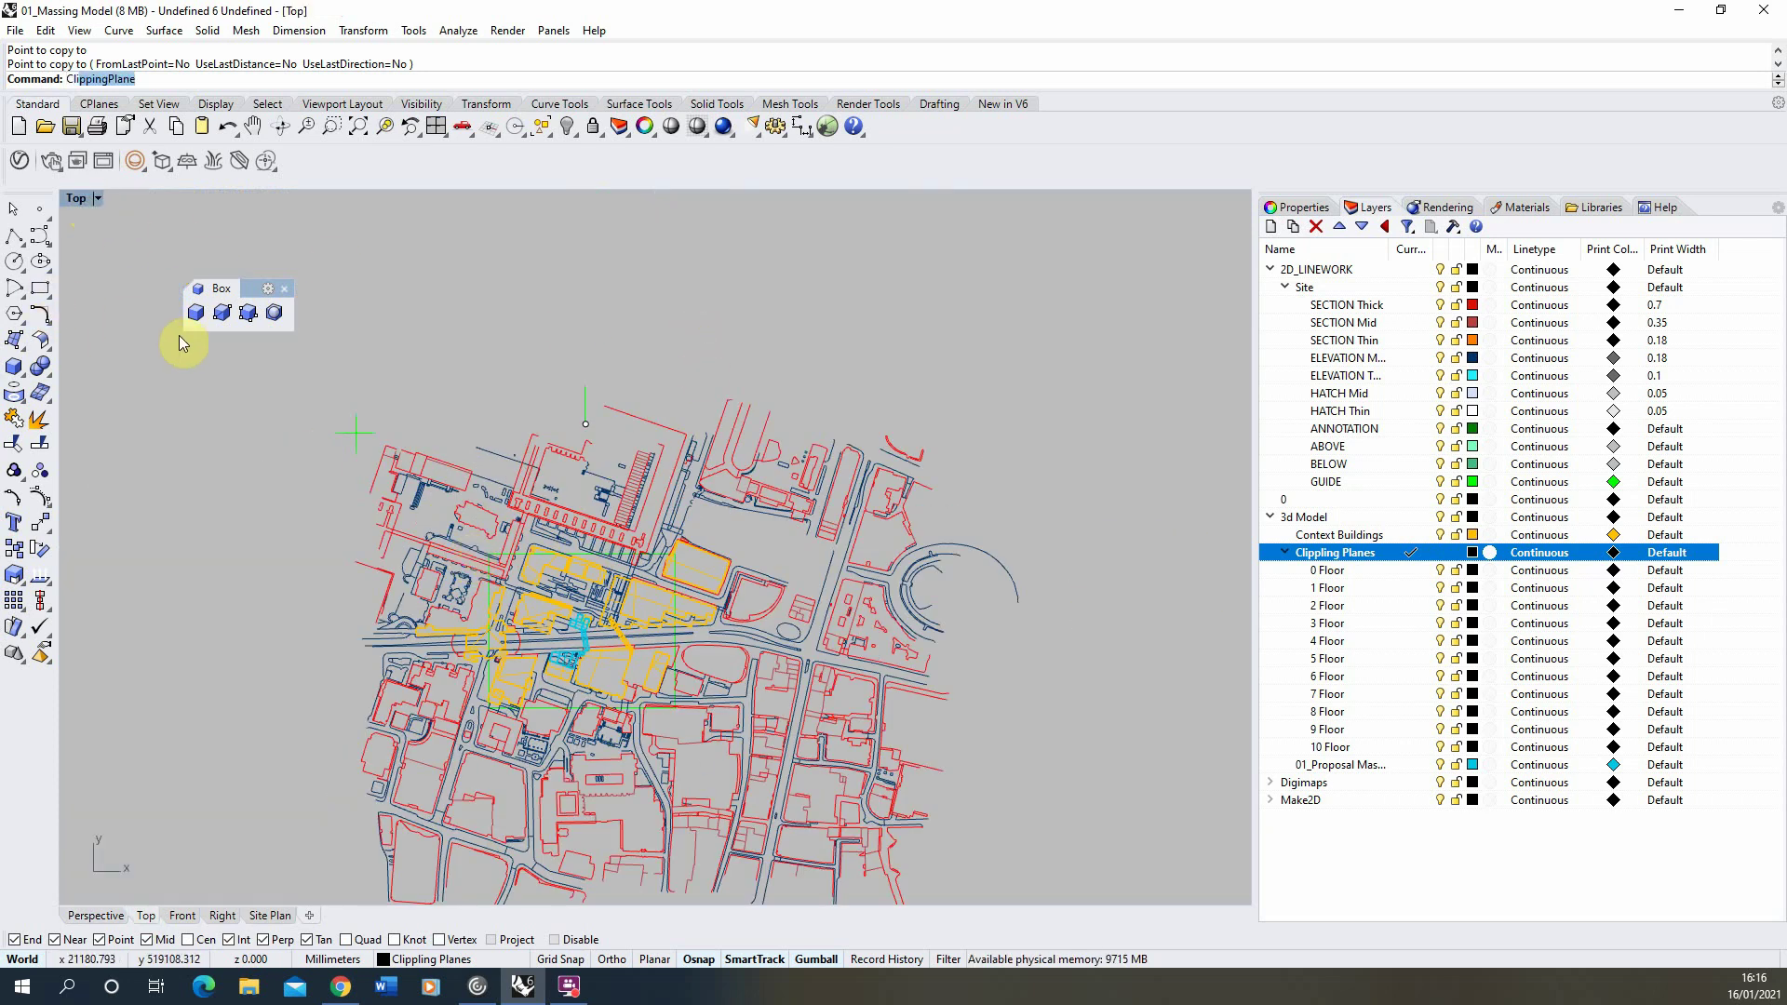
{"action": "key", "text": "Return"}
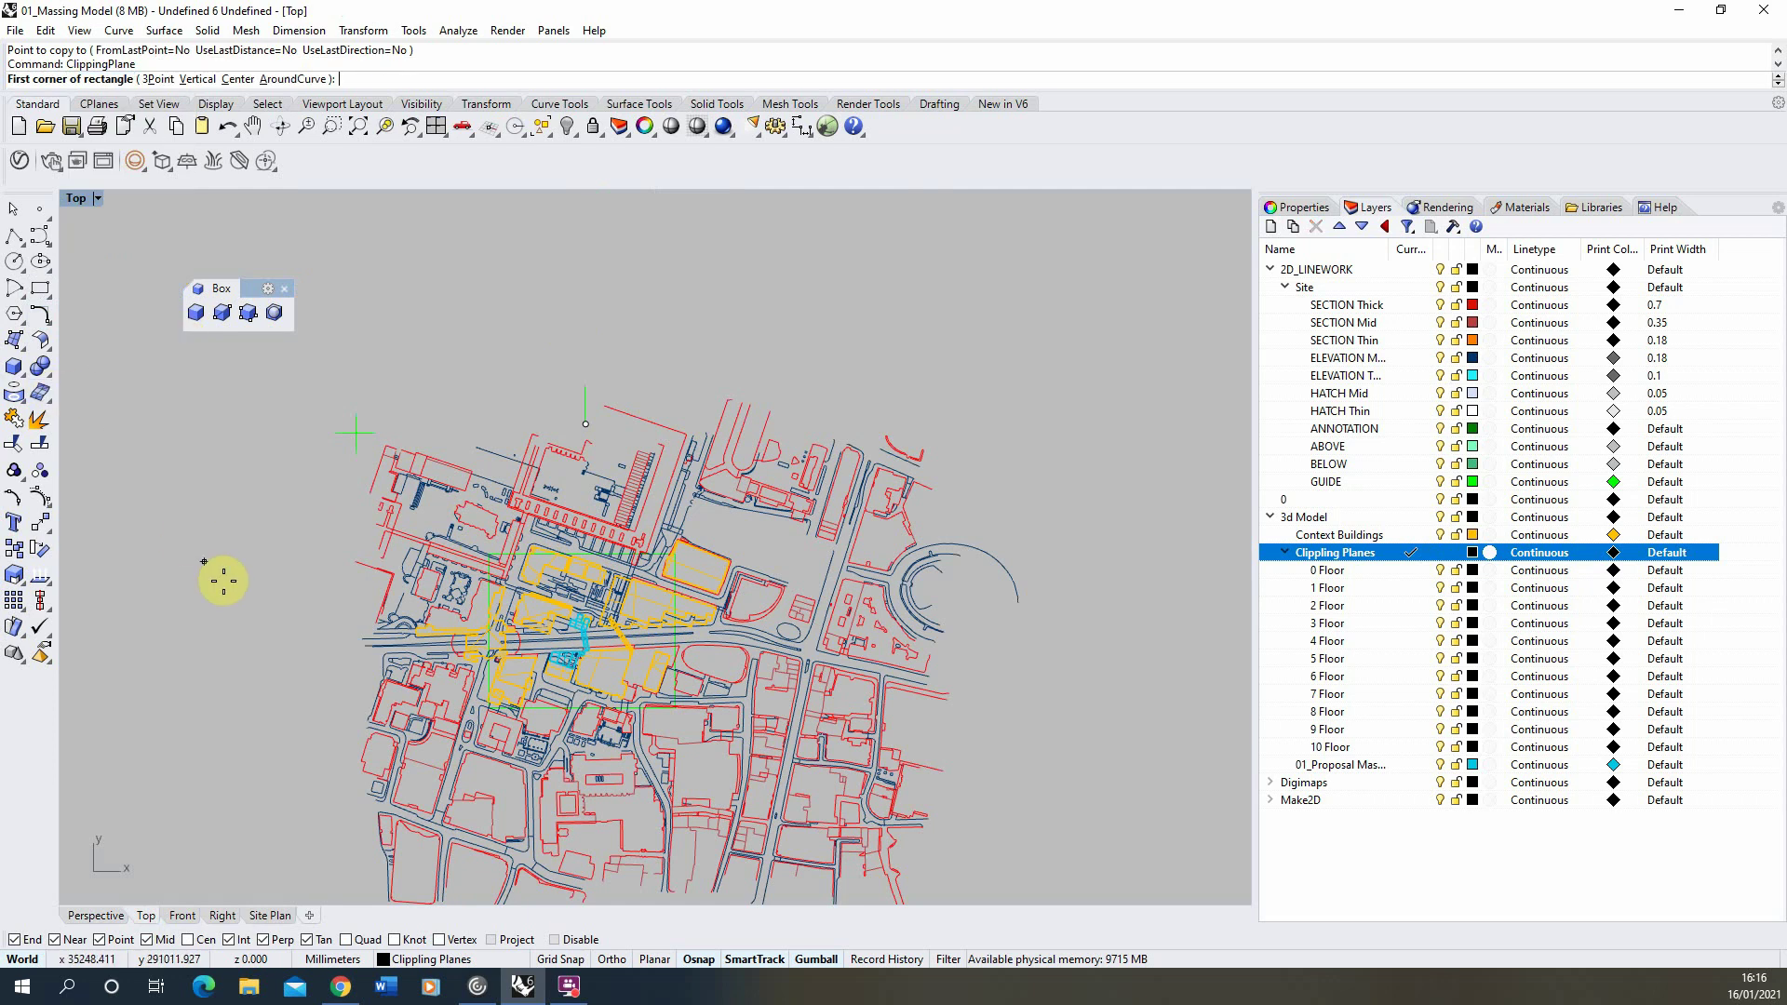
{"action": "scroll", "coordinate": [502, 586], "scroll_direction": "up", "scroll_amount": 3}
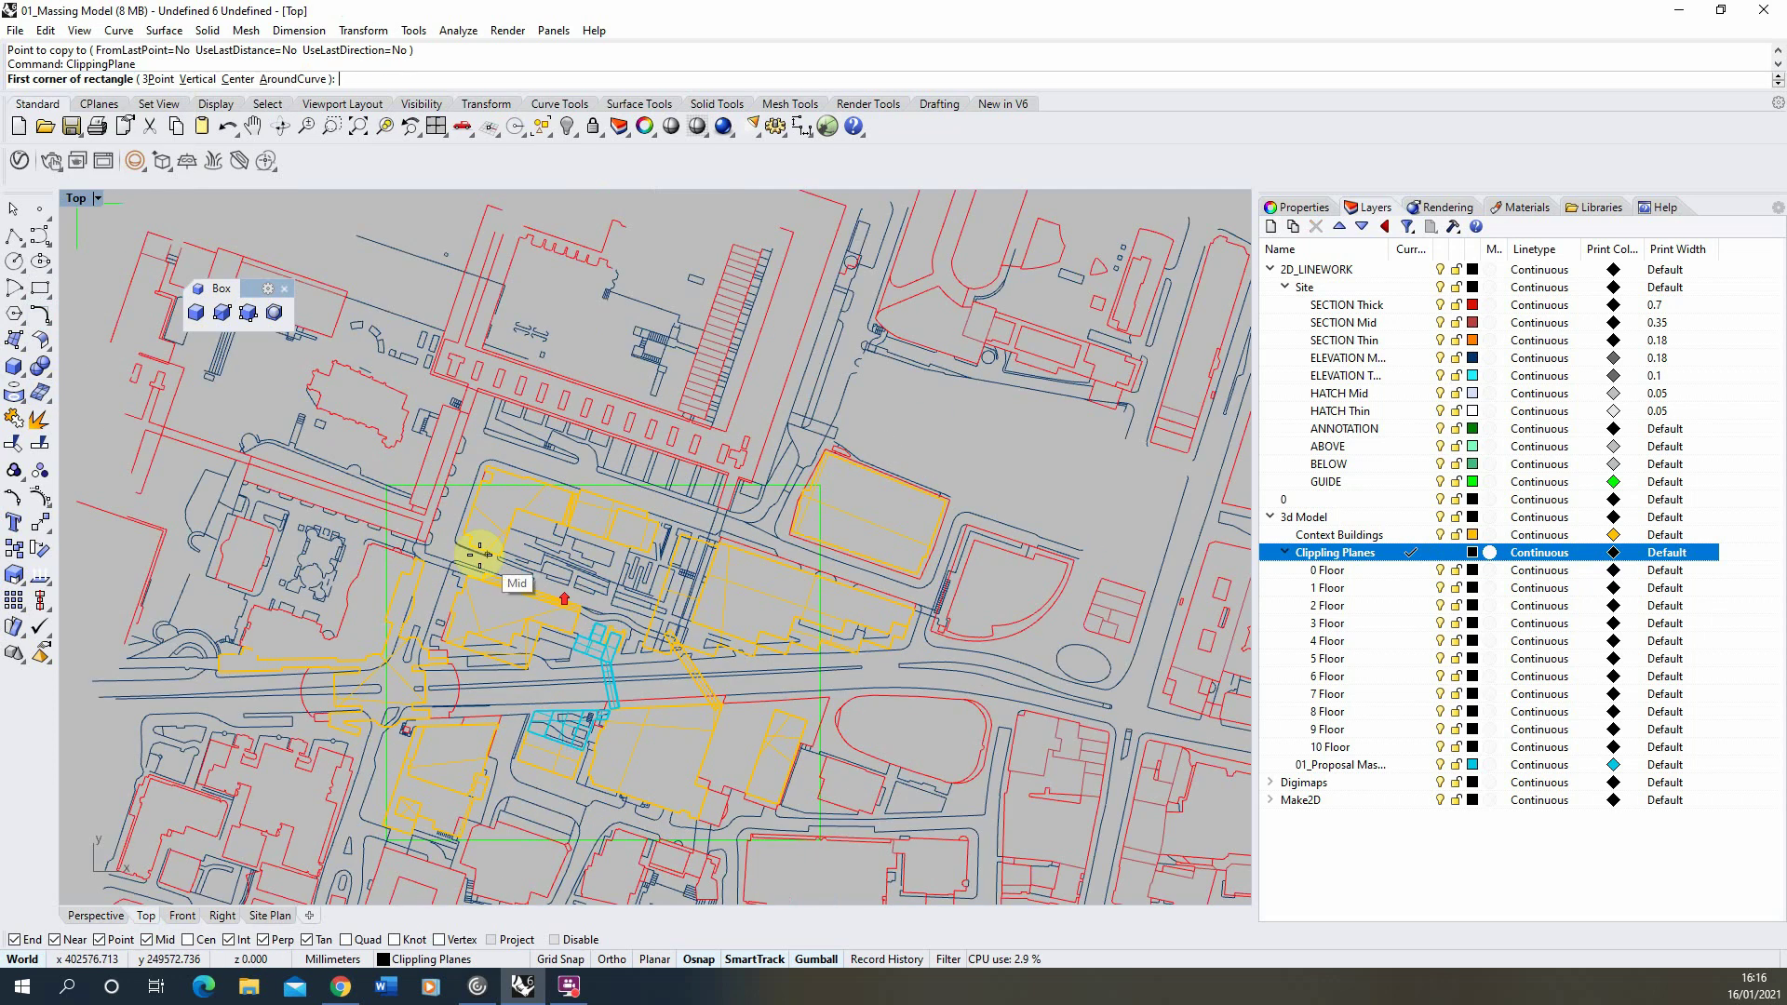
{"action": "left_click", "coordinate": [438, 519]}
{"action": "left_click", "coordinate": [756, 841]}
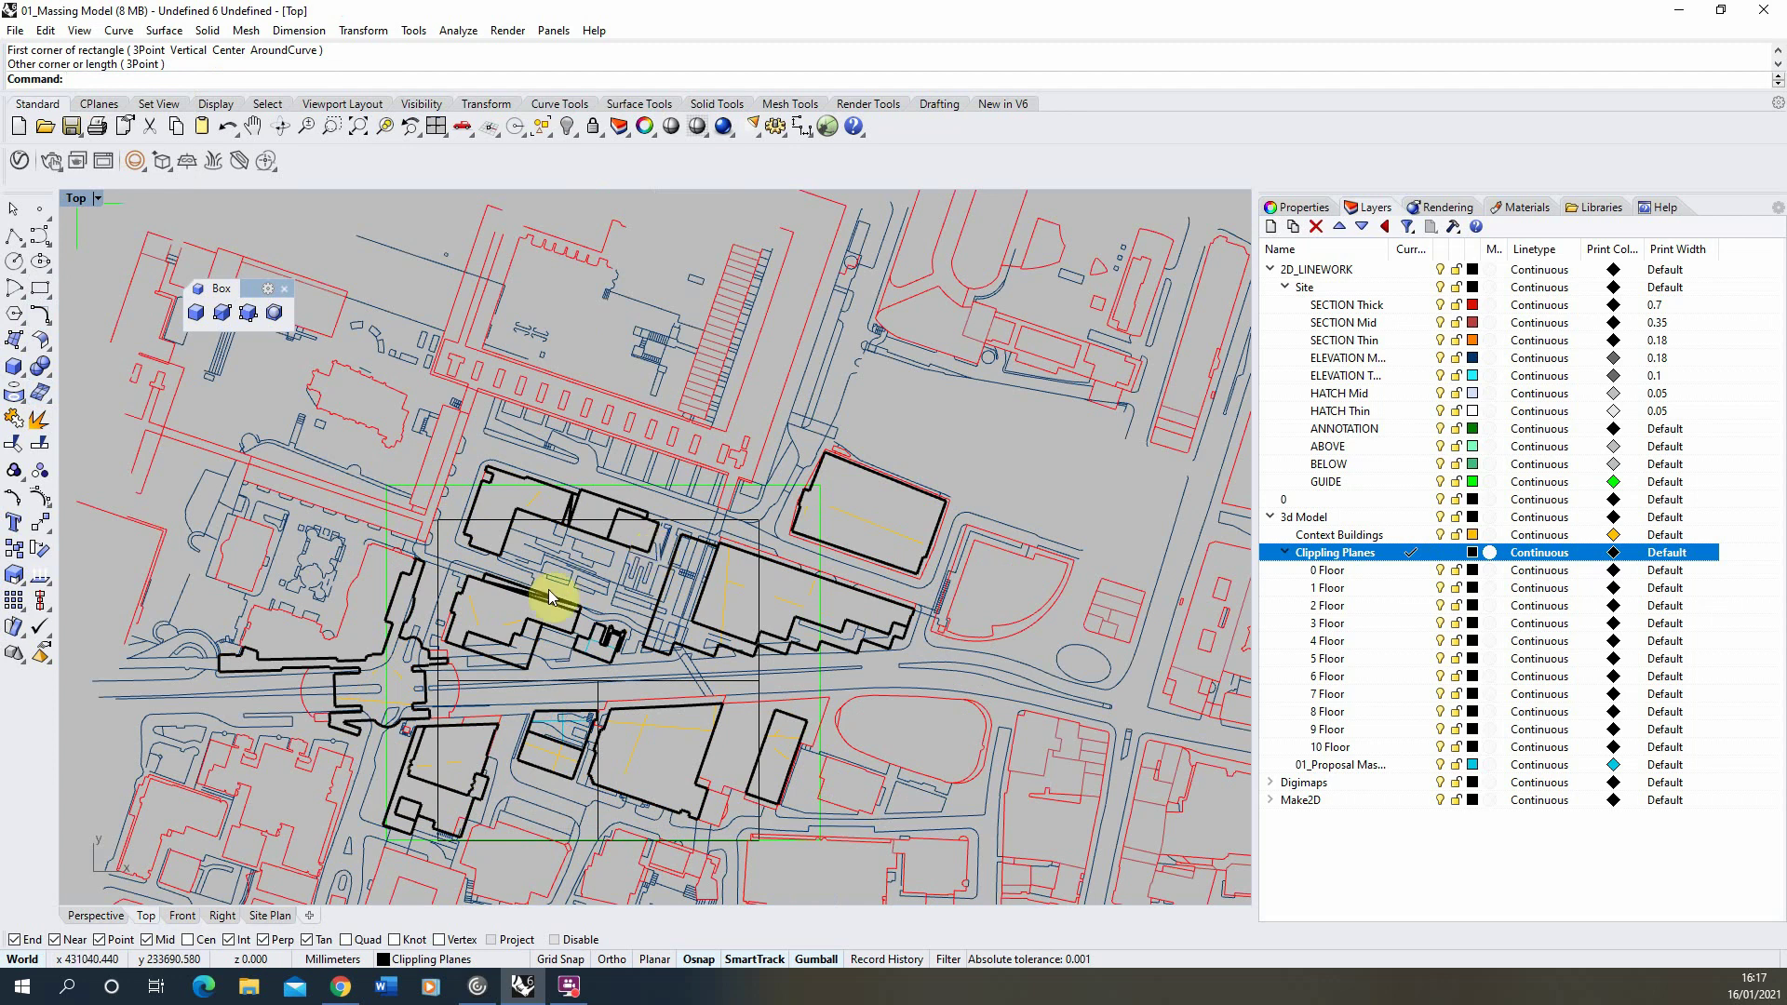
{"action": "left_click", "coordinate": [760, 541]}
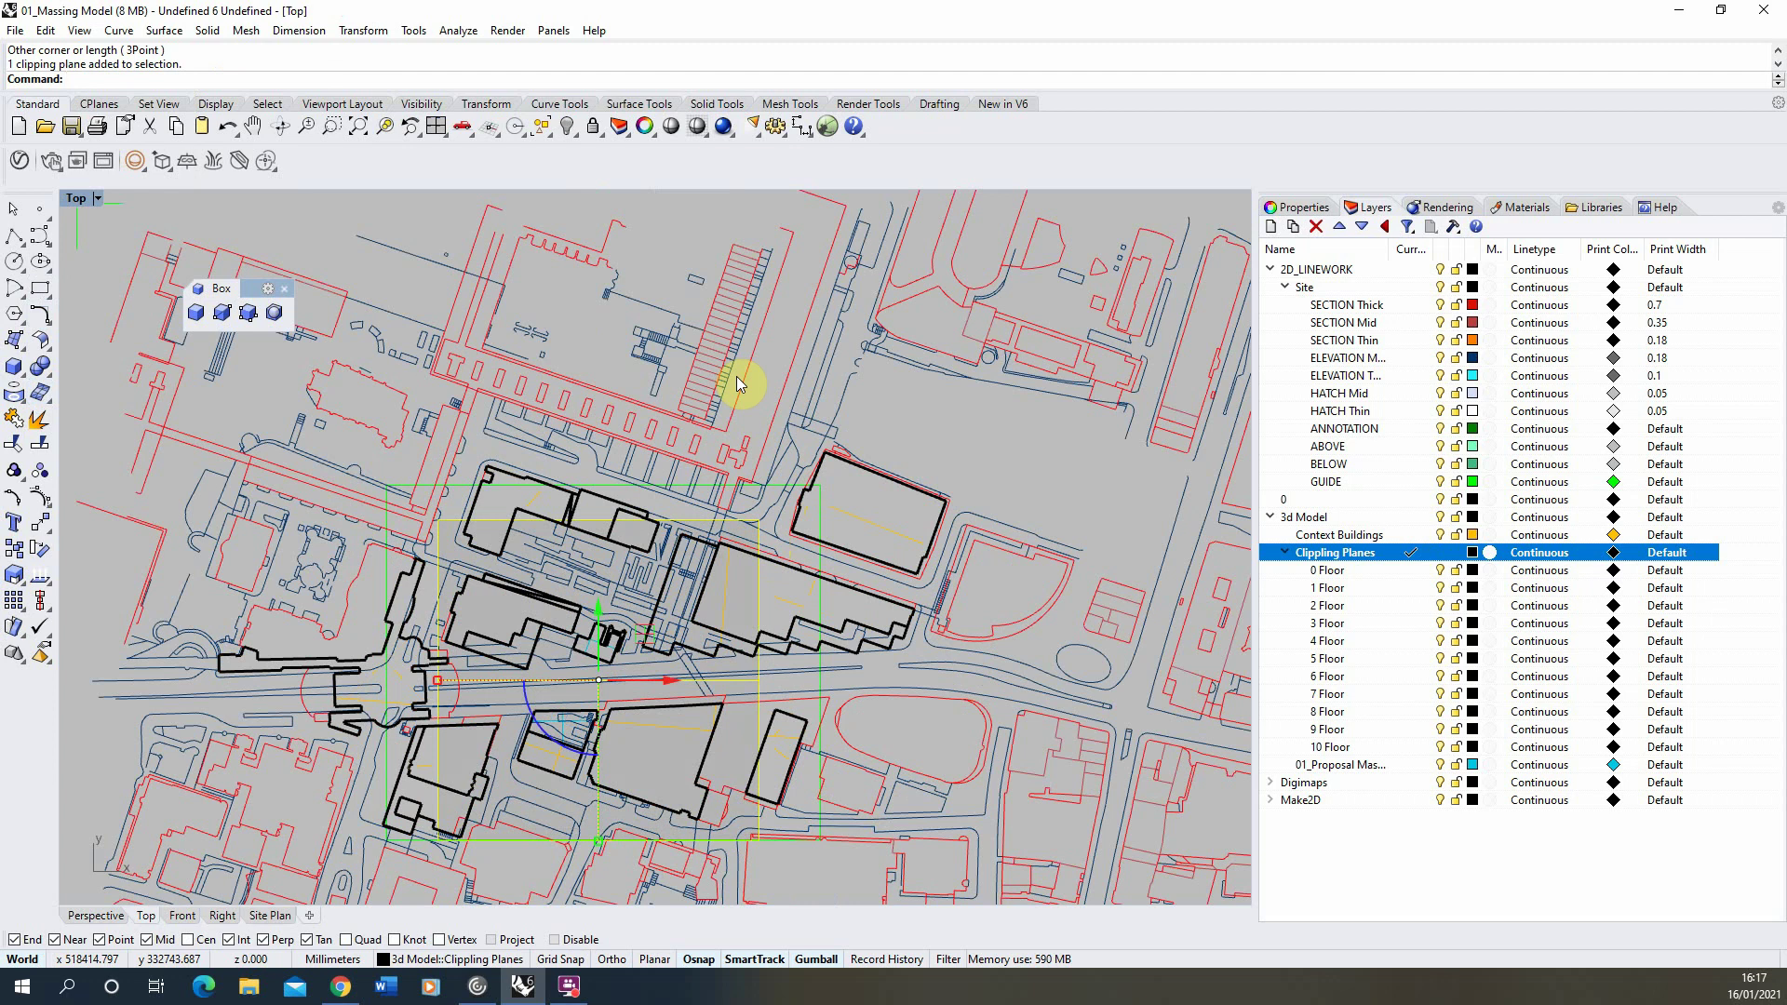
{"action": "double_click", "coordinate": [78, 198]}
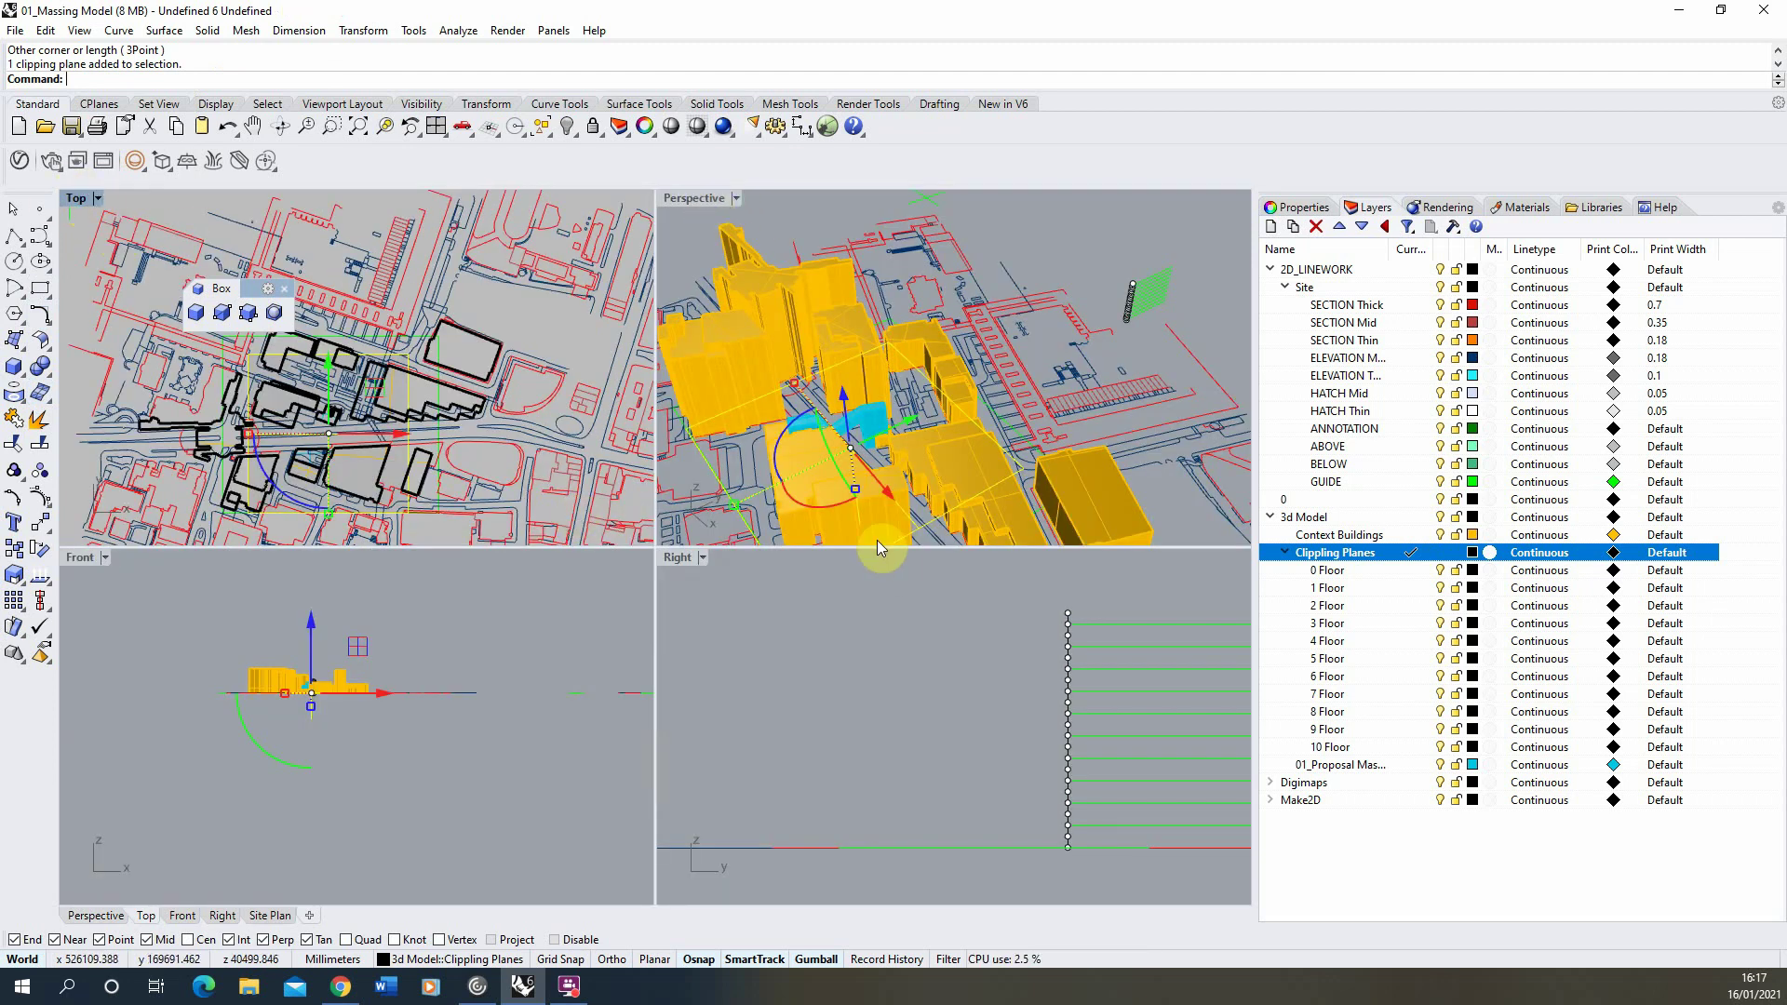
In the Right view, move the clipping plane from the building base to the lowest floor line.
{"action": "double_click", "coordinate": [682, 558]}
{"action": "scroll", "coordinate": [1005, 617], "scroll_direction": "down", "scroll_amount": 5}
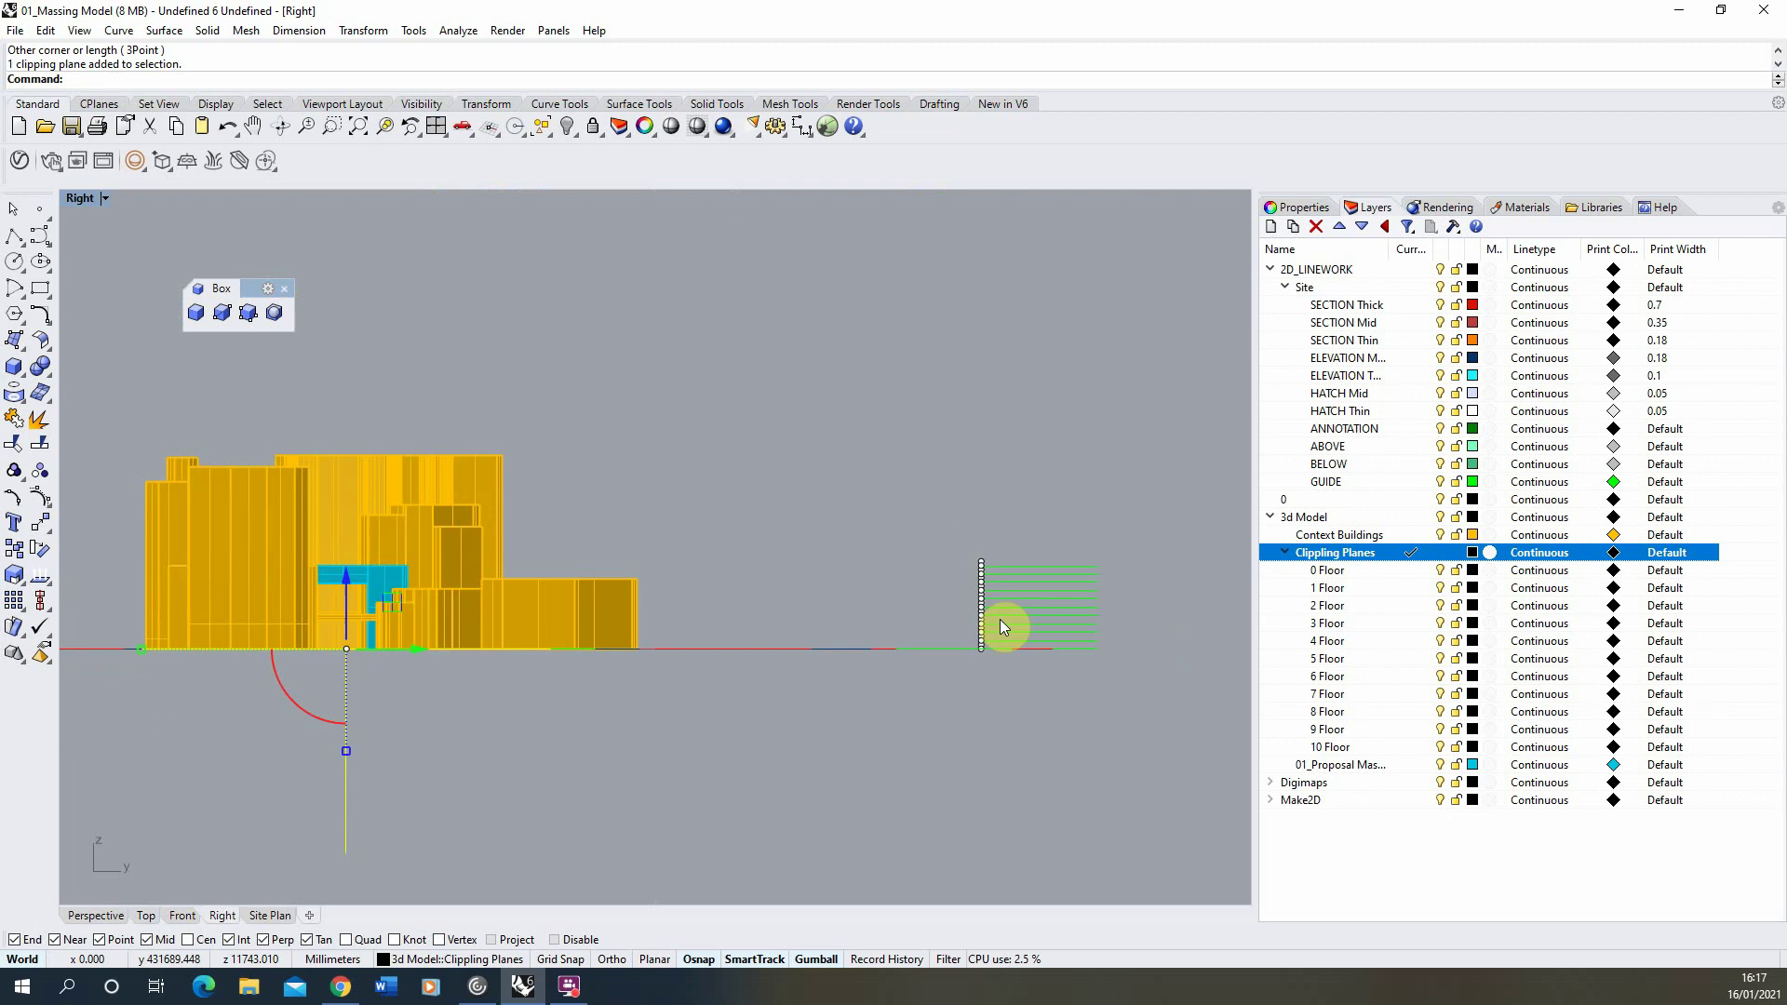
{"action": "left_click", "coordinate": [42, 522]}
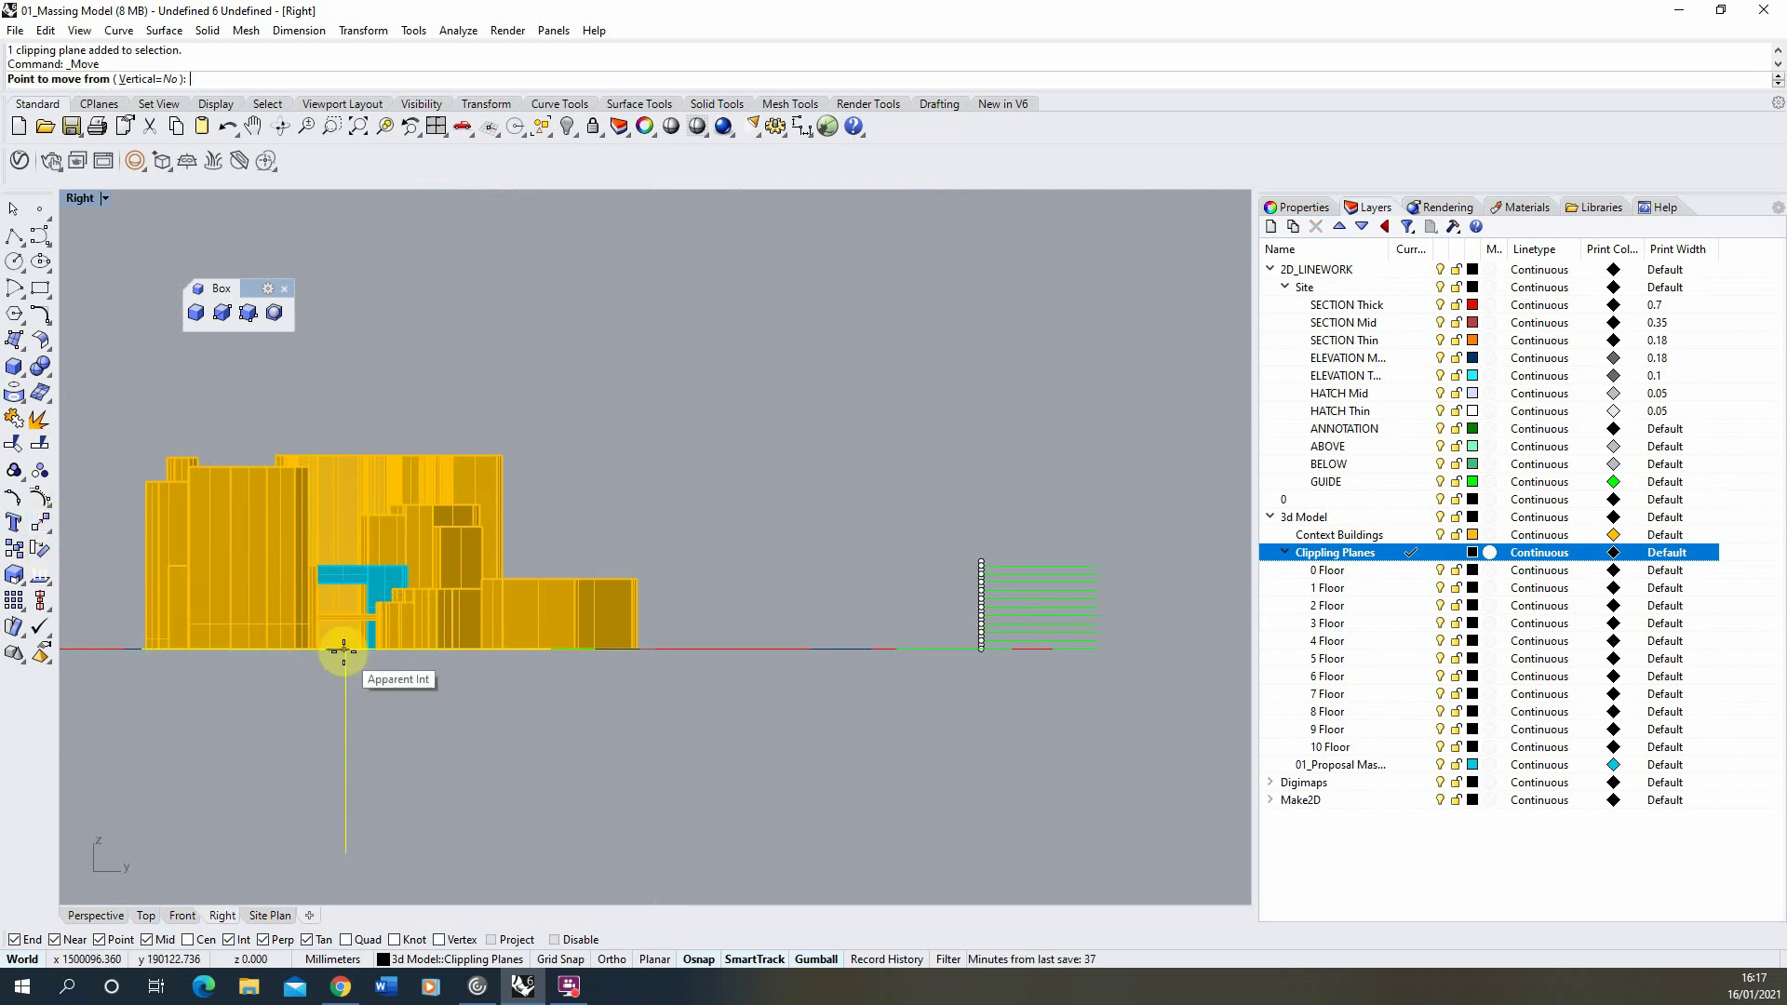
{"action": "left_click", "coordinate": [360, 649]}
{"action": "scroll", "coordinate": [989, 639], "scroll_direction": "up", "scroll_amount": 5}
{"action": "left_click", "coordinate": [969, 672]}
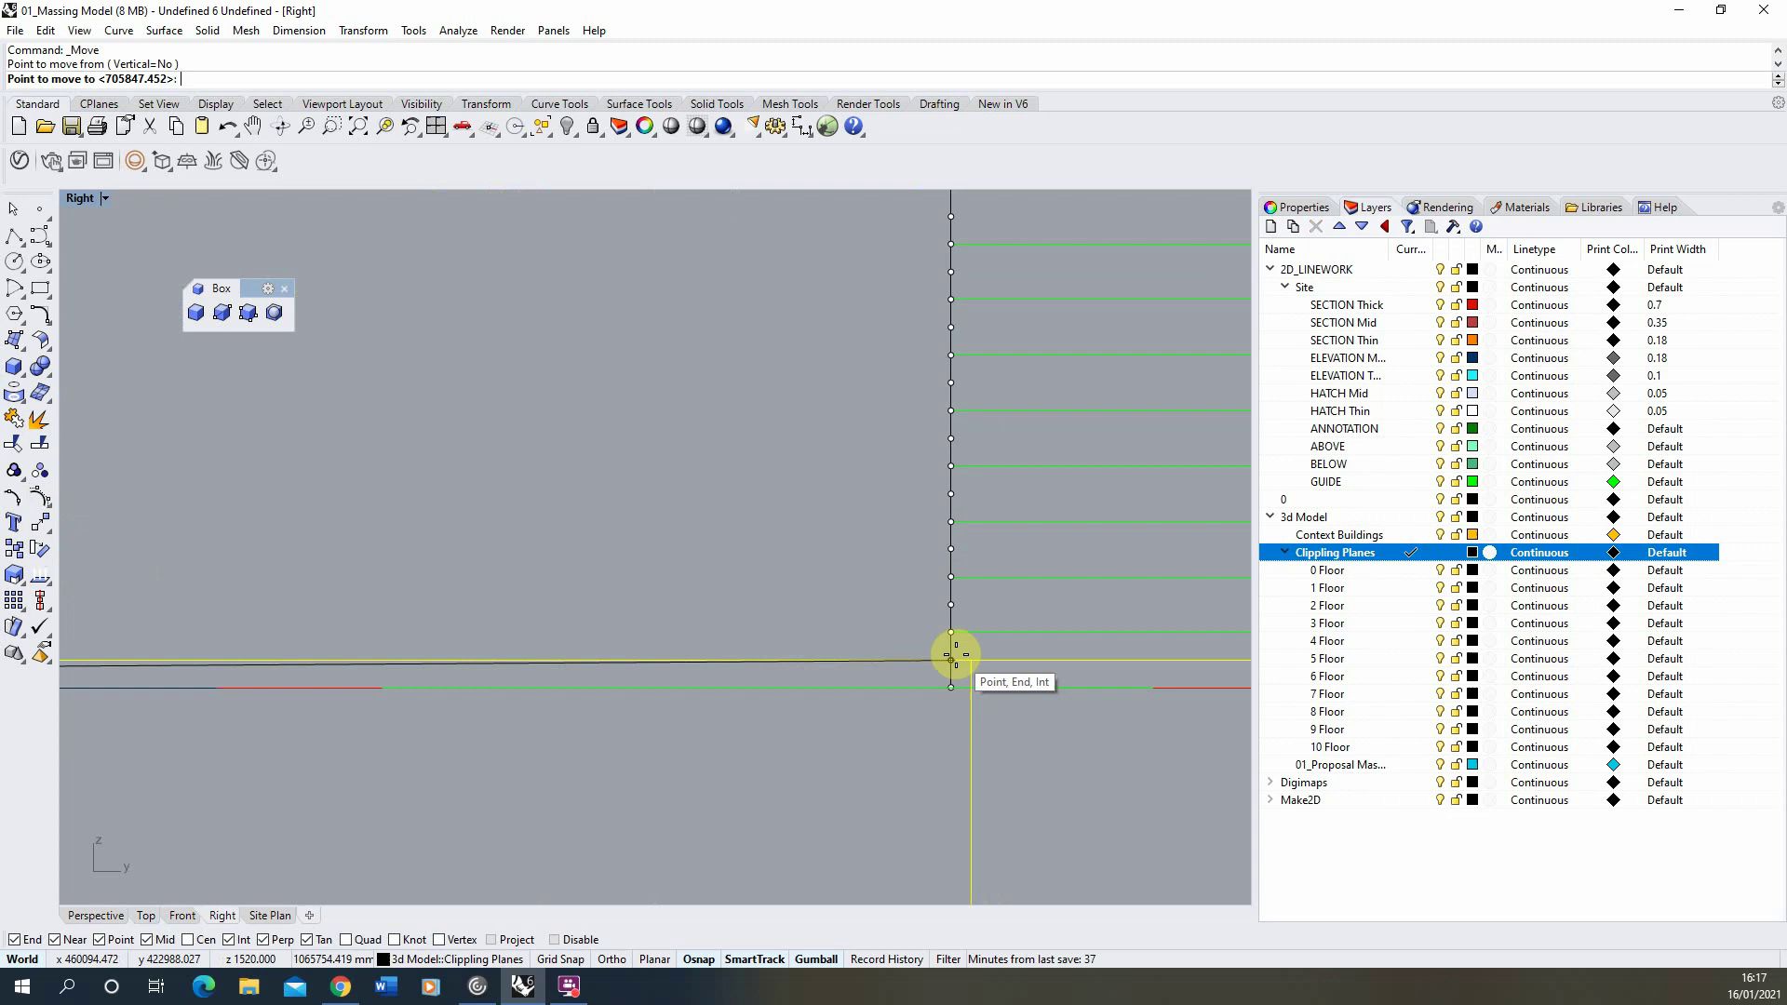
{"action": "scroll", "coordinate": [945, 650], "scroll_direction": "down", "scroll_amount": 3}
{"action": "left_click", "coordinate": [930, 639]}
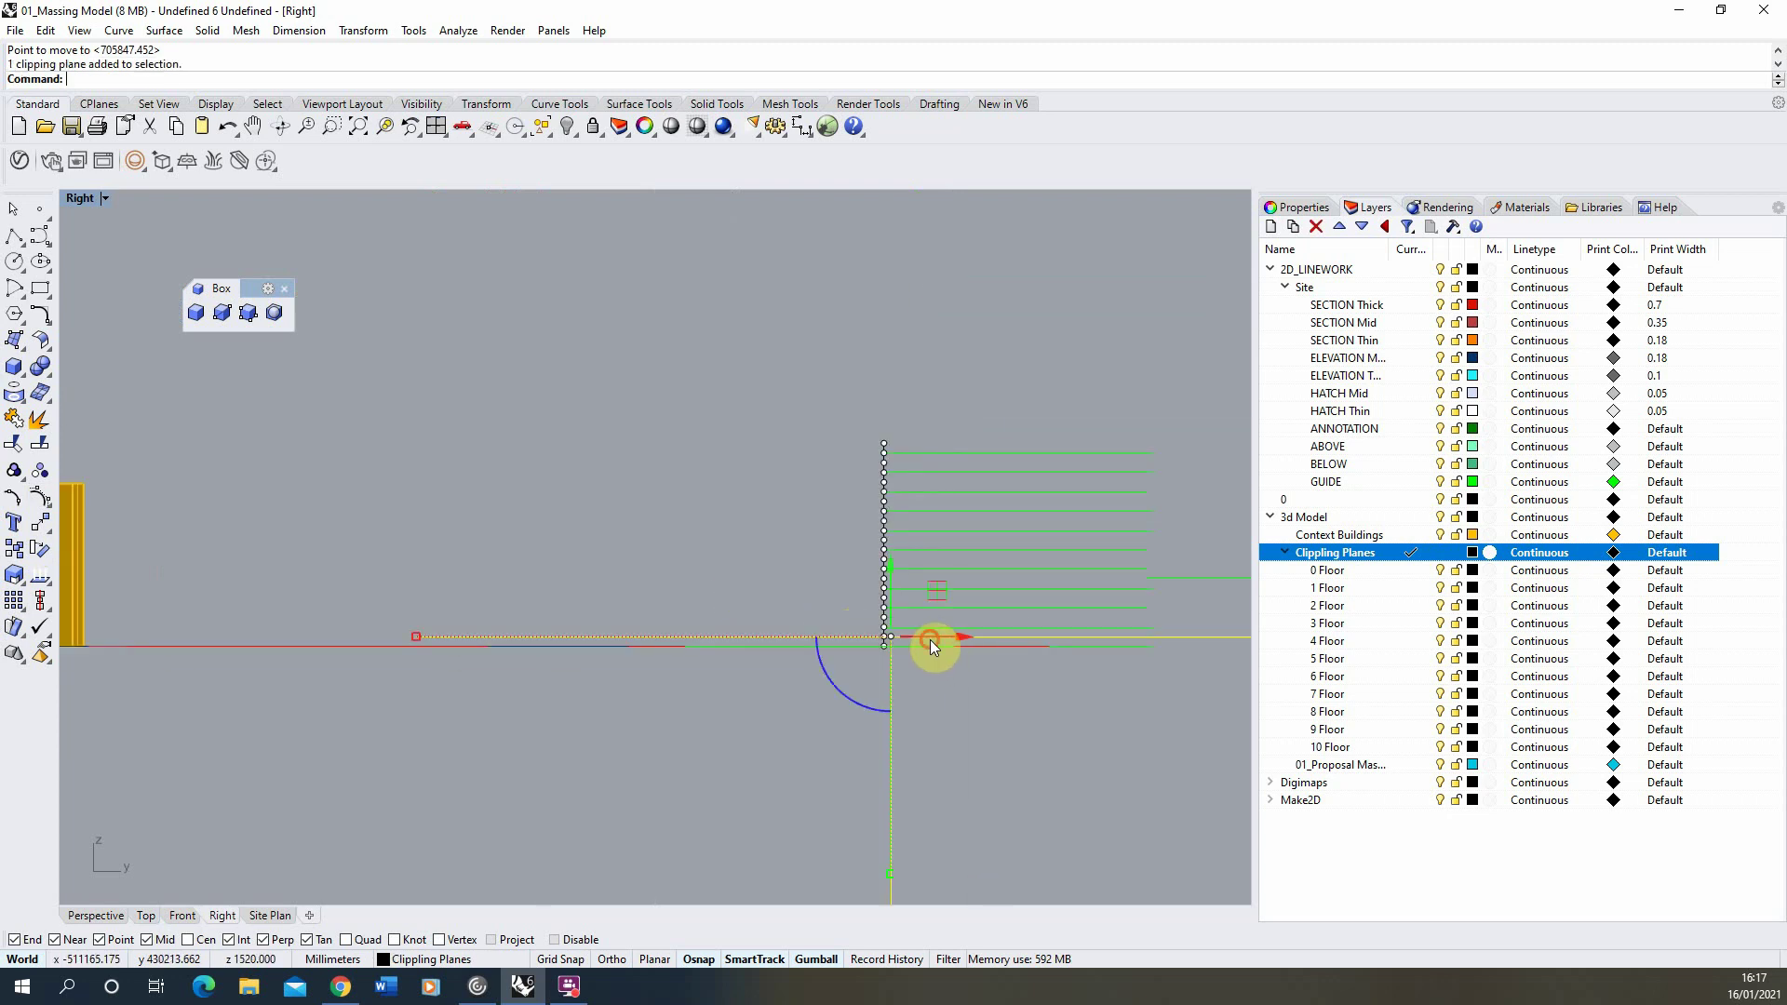
{"action": "scroll", "coordinate": [911, 647], "scroll_direction": "up", "scroll_amount": 3}
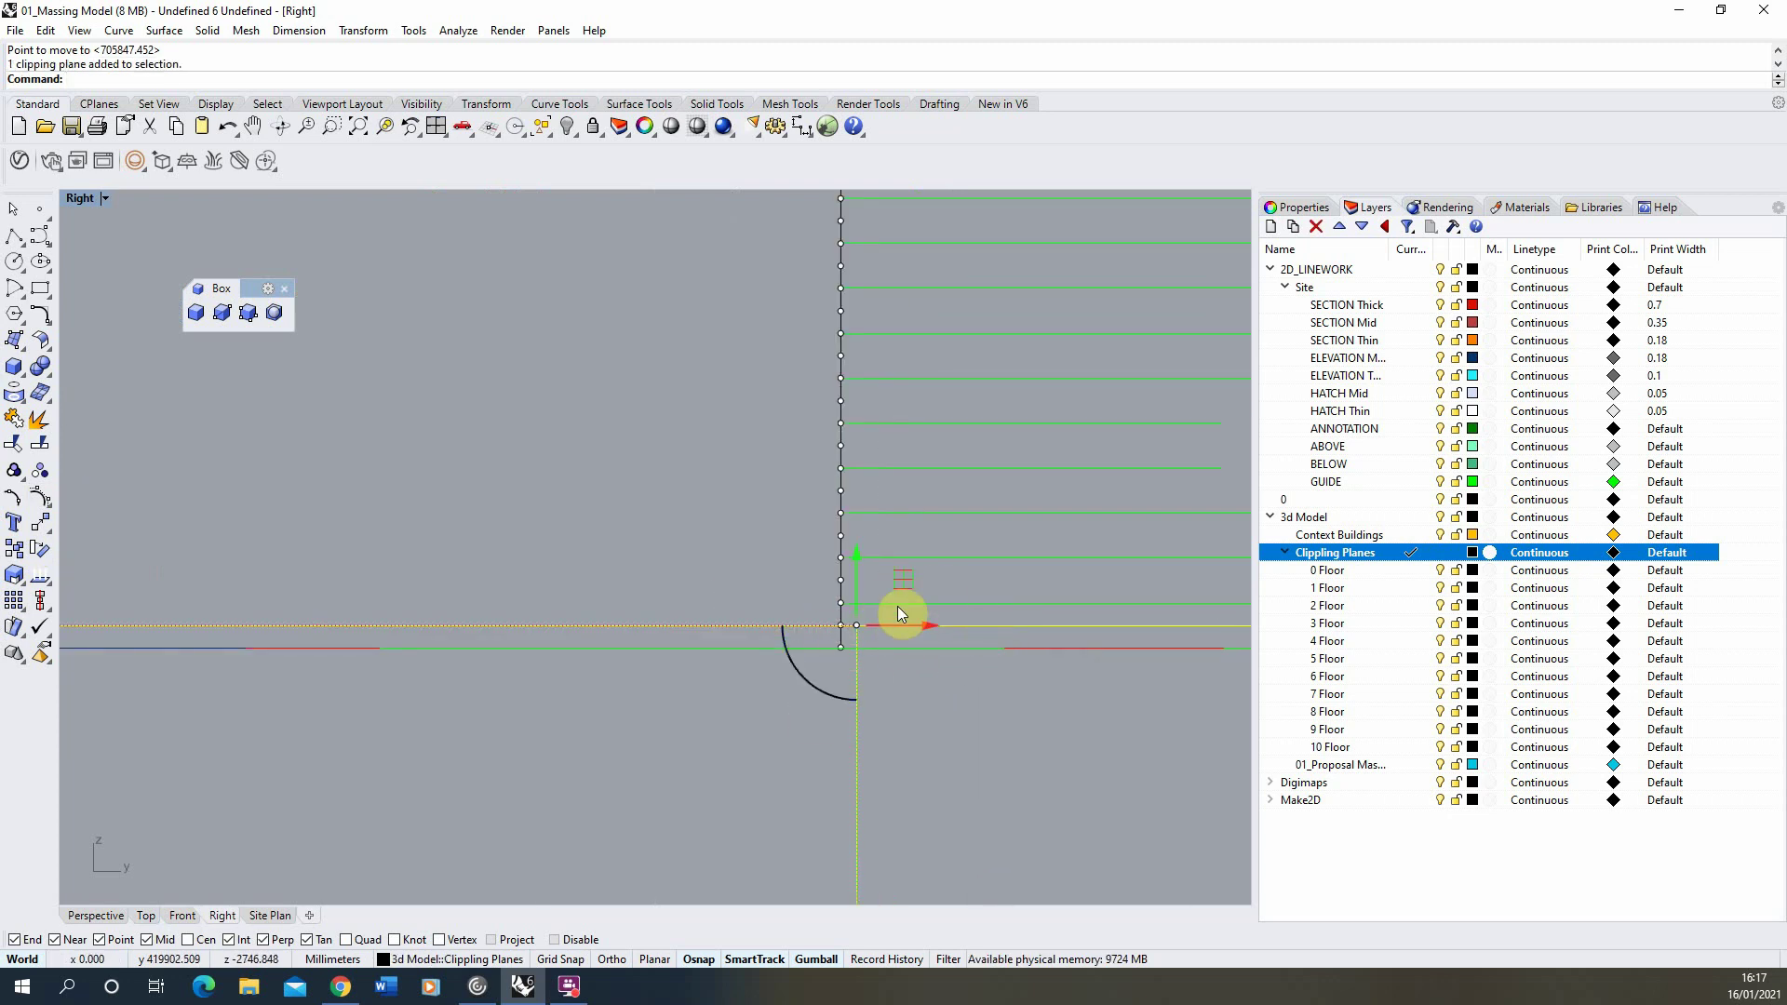
{"action": "left_click", "coordinate": [1302, 207]}
Set the clipping plane's layer to 0 Floor in its object properties.
{"action": "left_click", "coordinate": [1404, 363]}
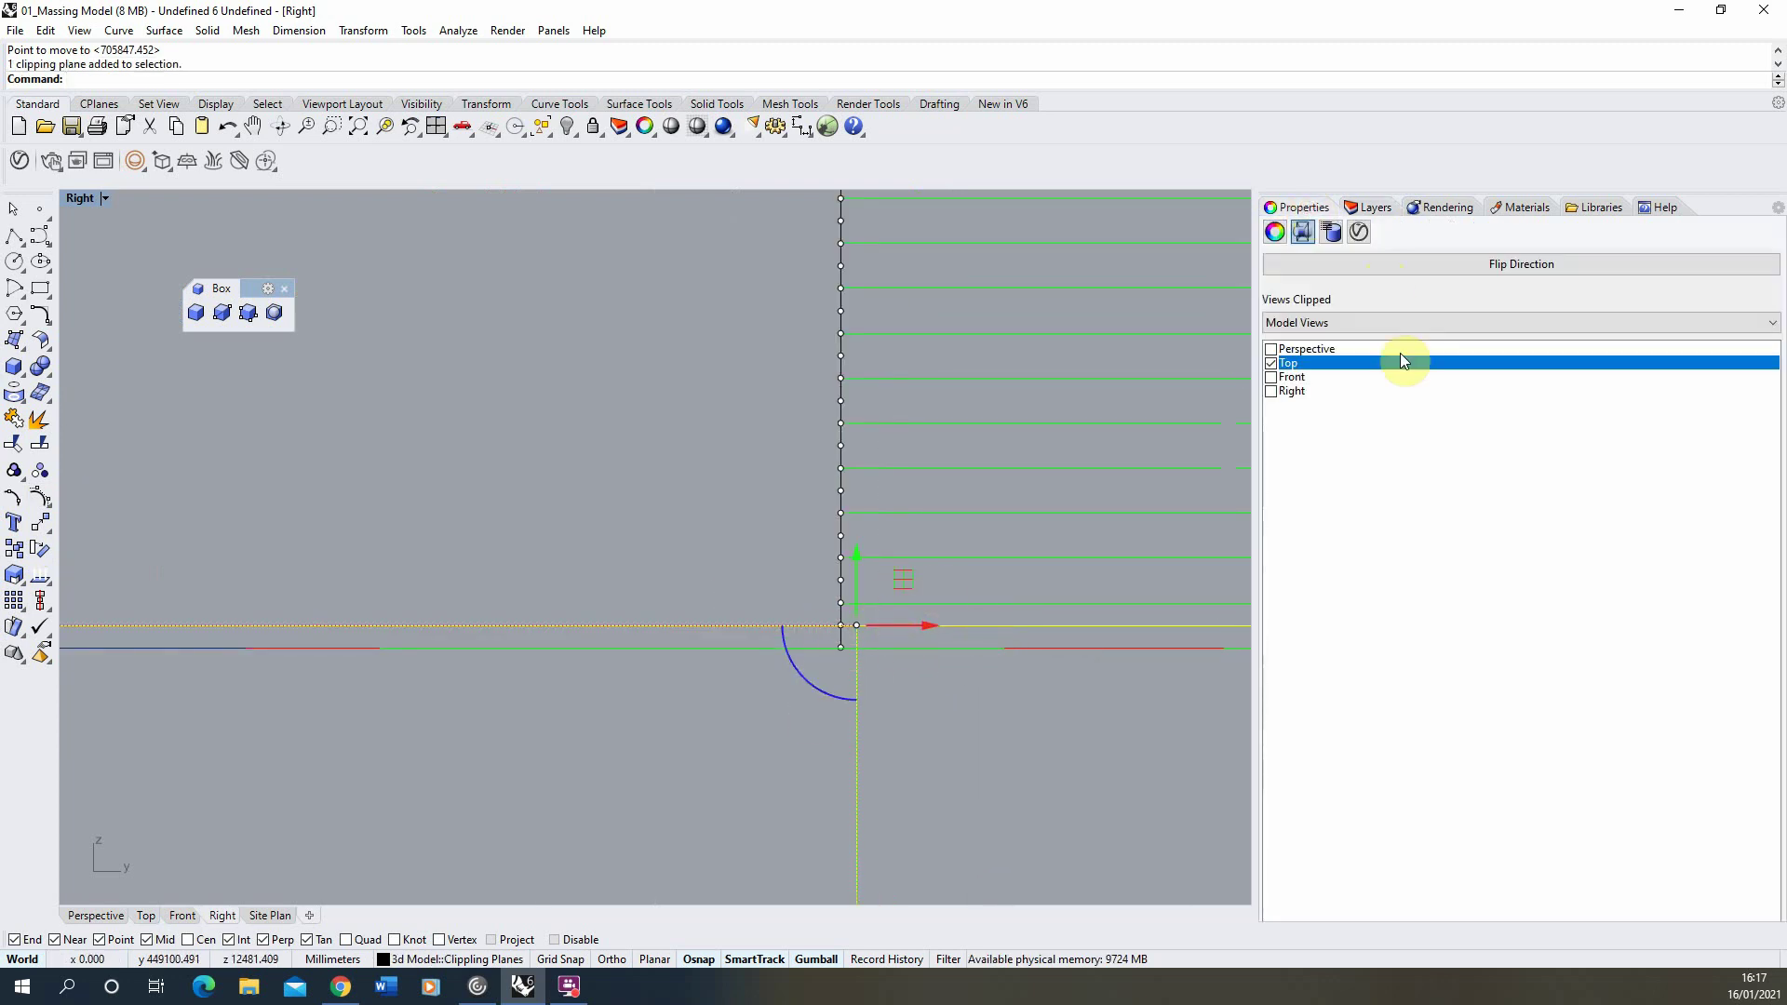
{"action": "left_click", "coordinate": [1275, 232]}
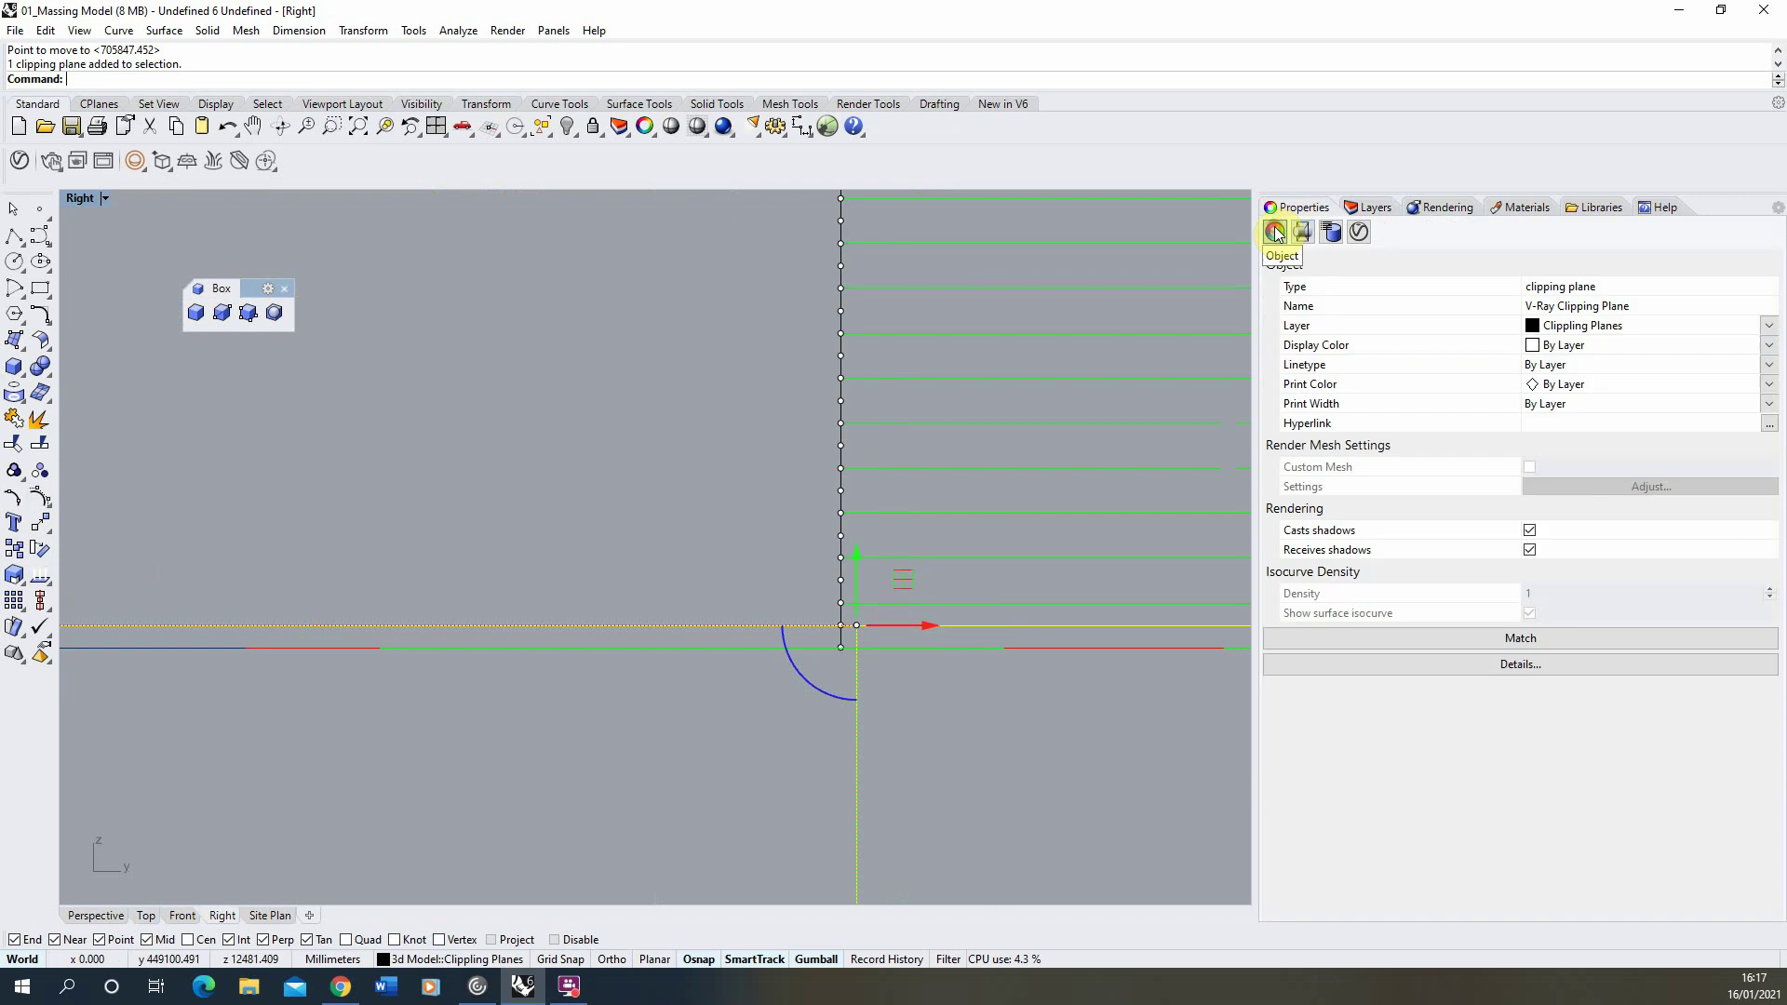
{"action": "left_click", "coordinate": [1771, 333]}
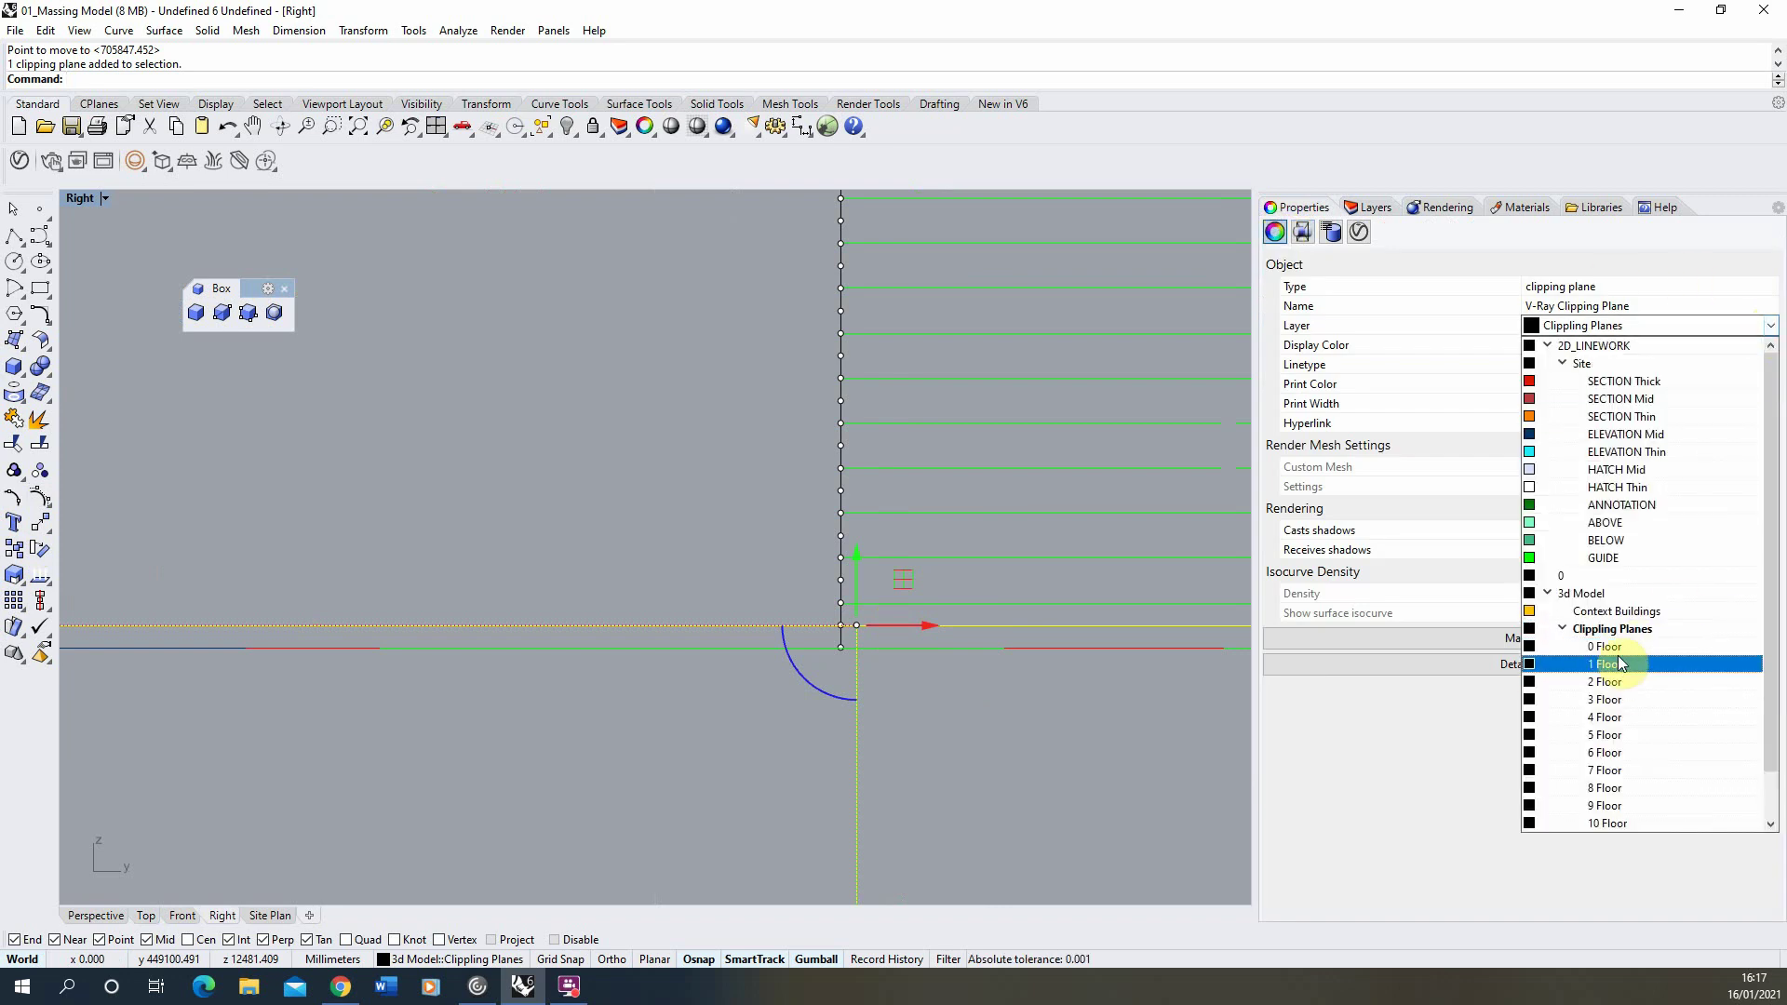
{"action": "left_click", "coordinate": [1573, 647]}
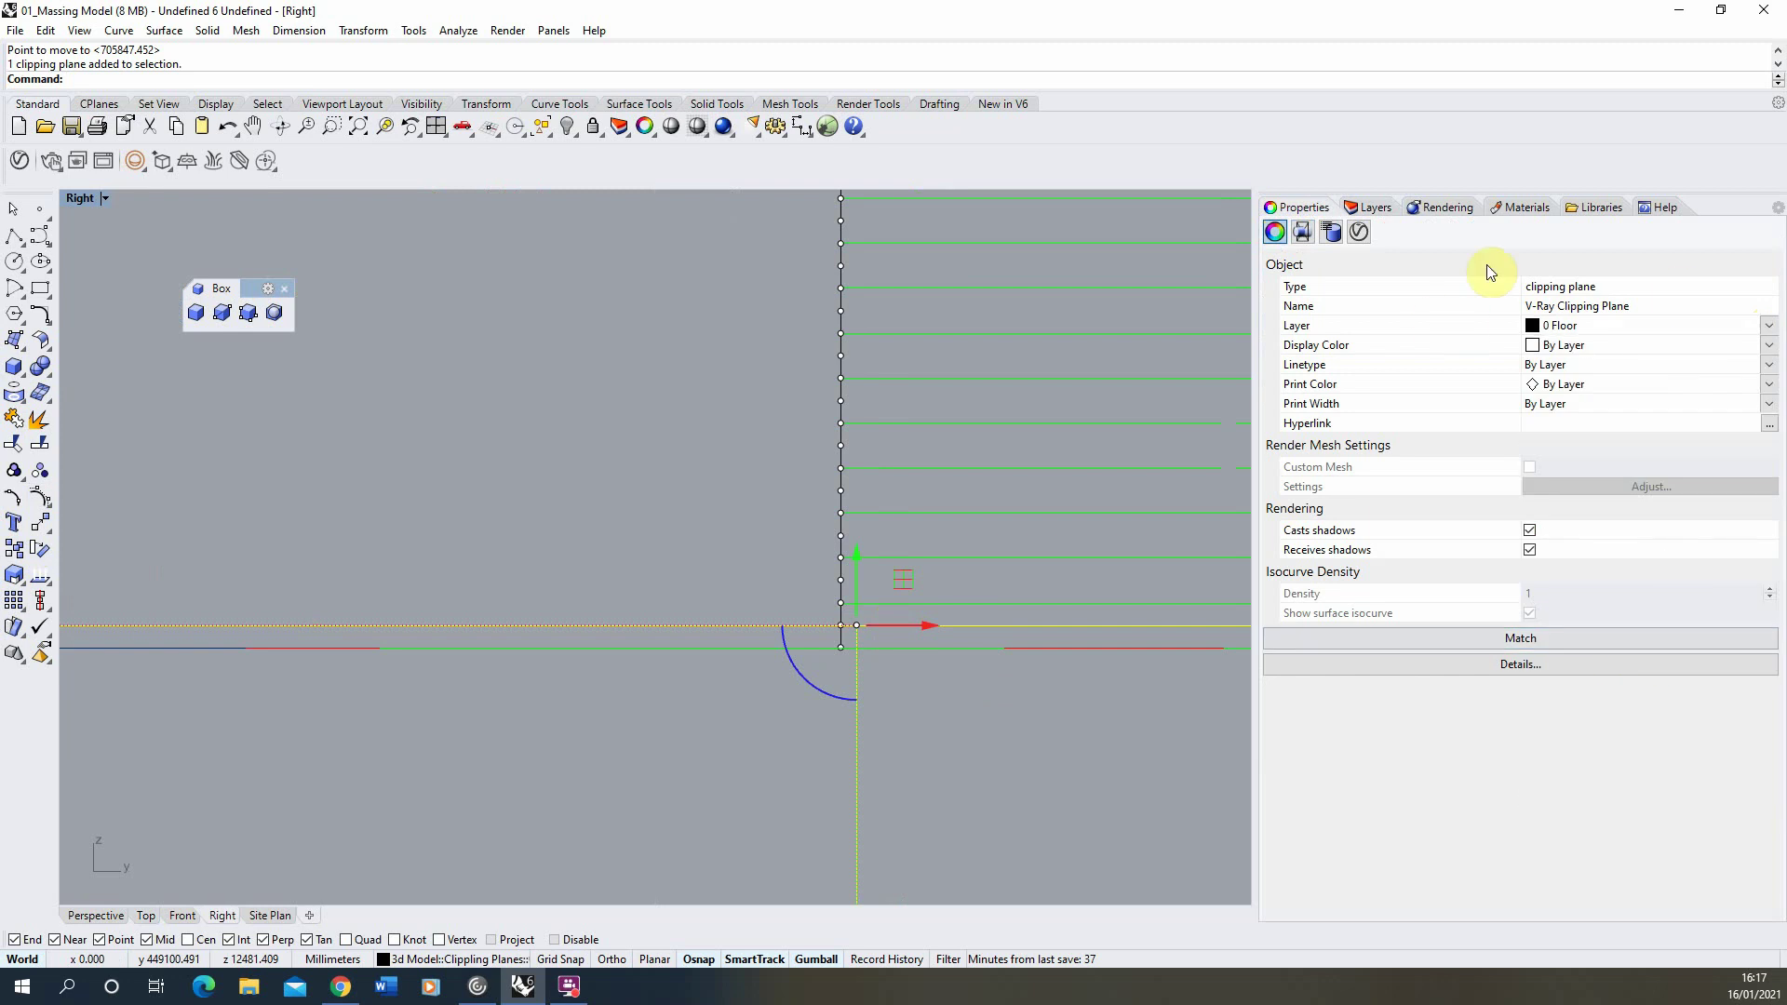
{"action": "left_click", "coordinate": [1301, 232]}
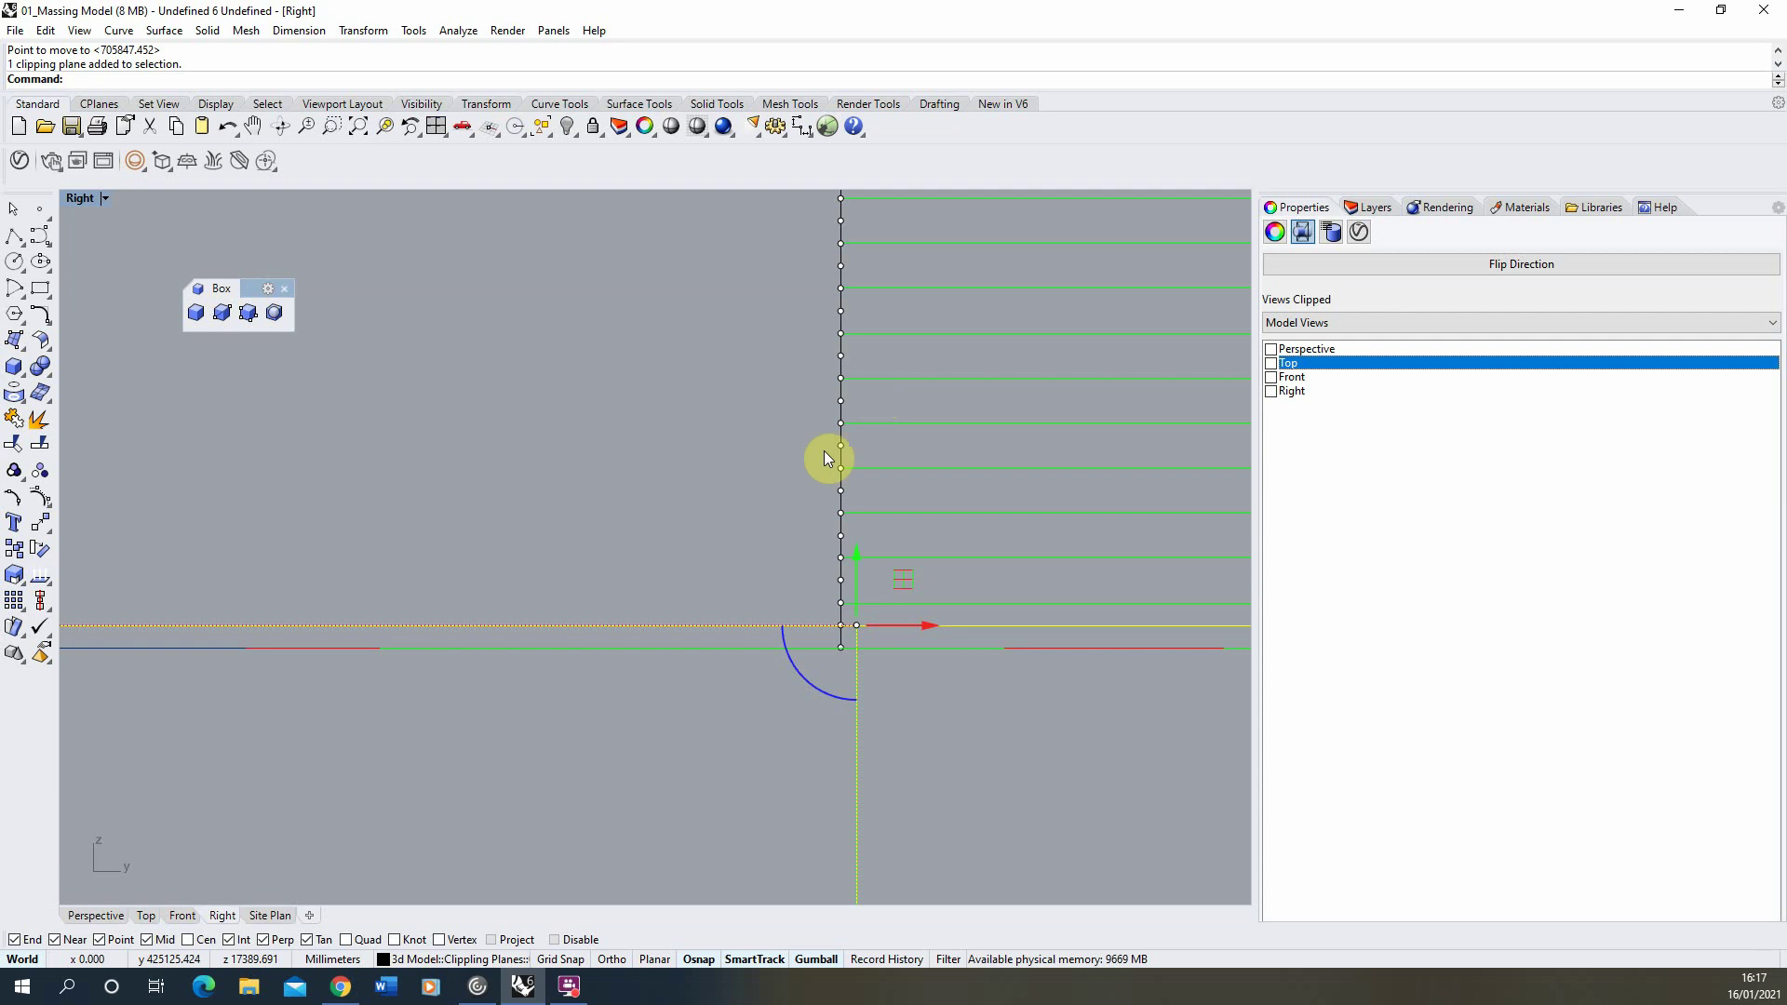
{"action": "scroll", "coordinate": [854, 713], "scroll_direction": "down", "scroll_amount": 3}
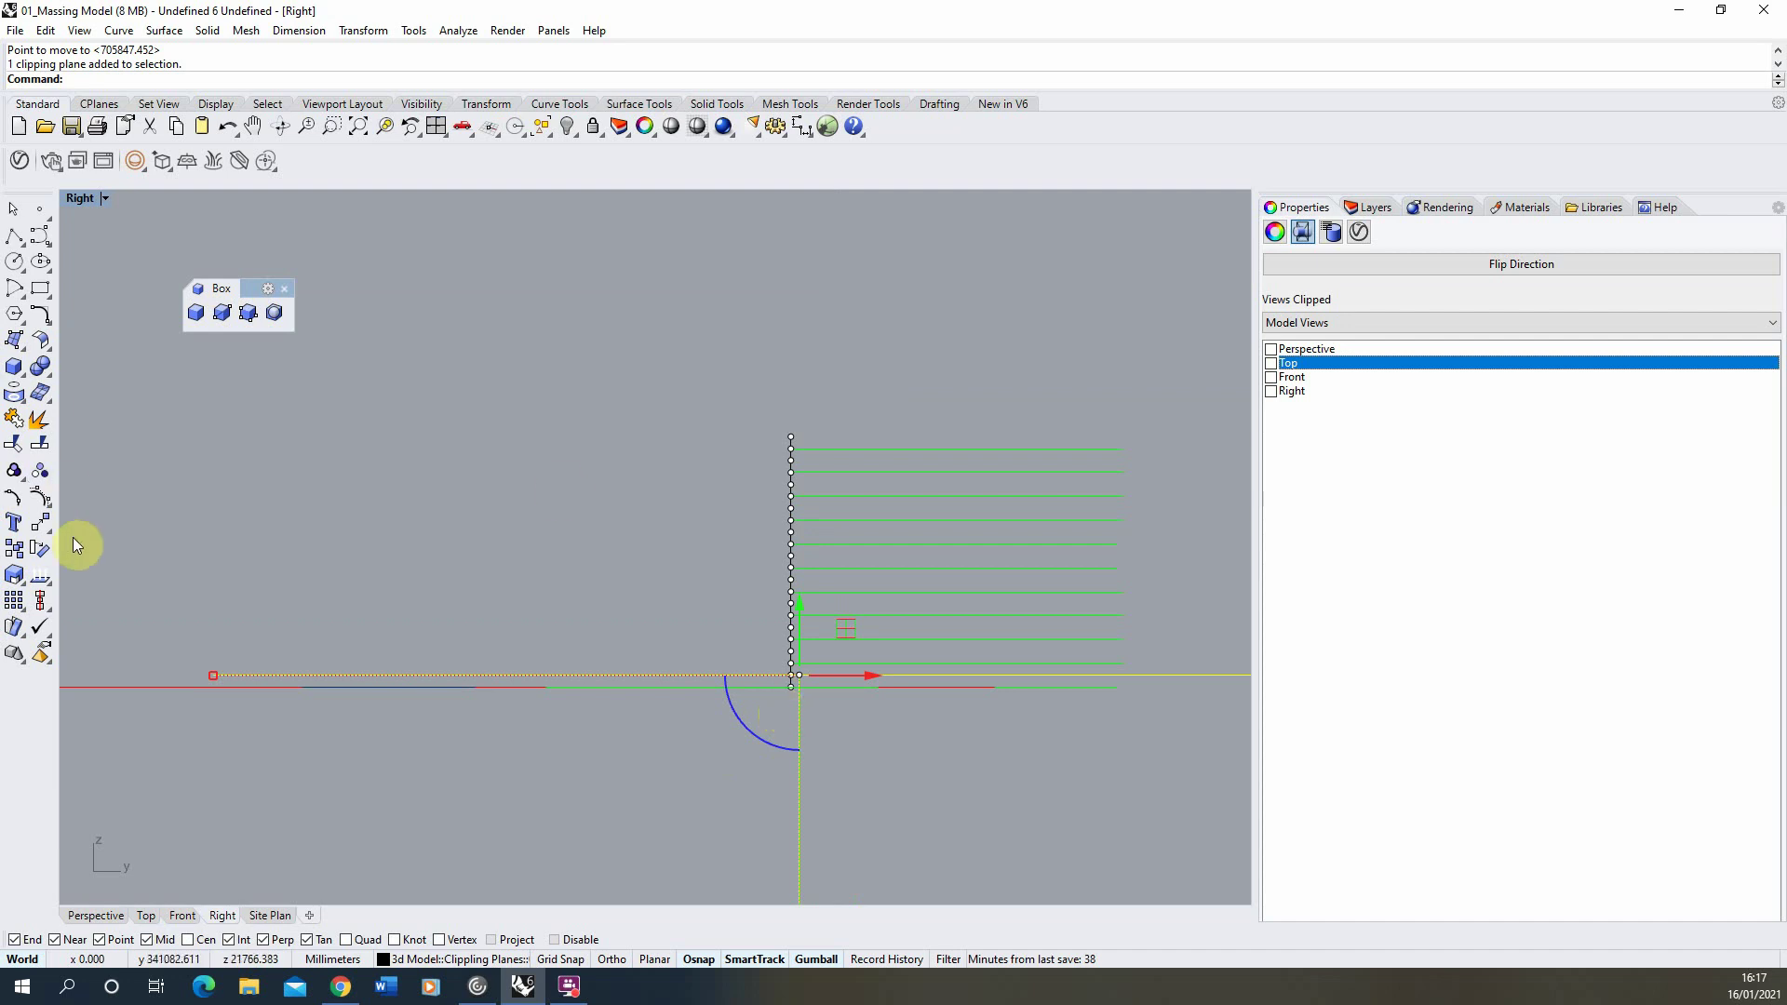
{"action": "left_click", "coordinate": [15, 551]}
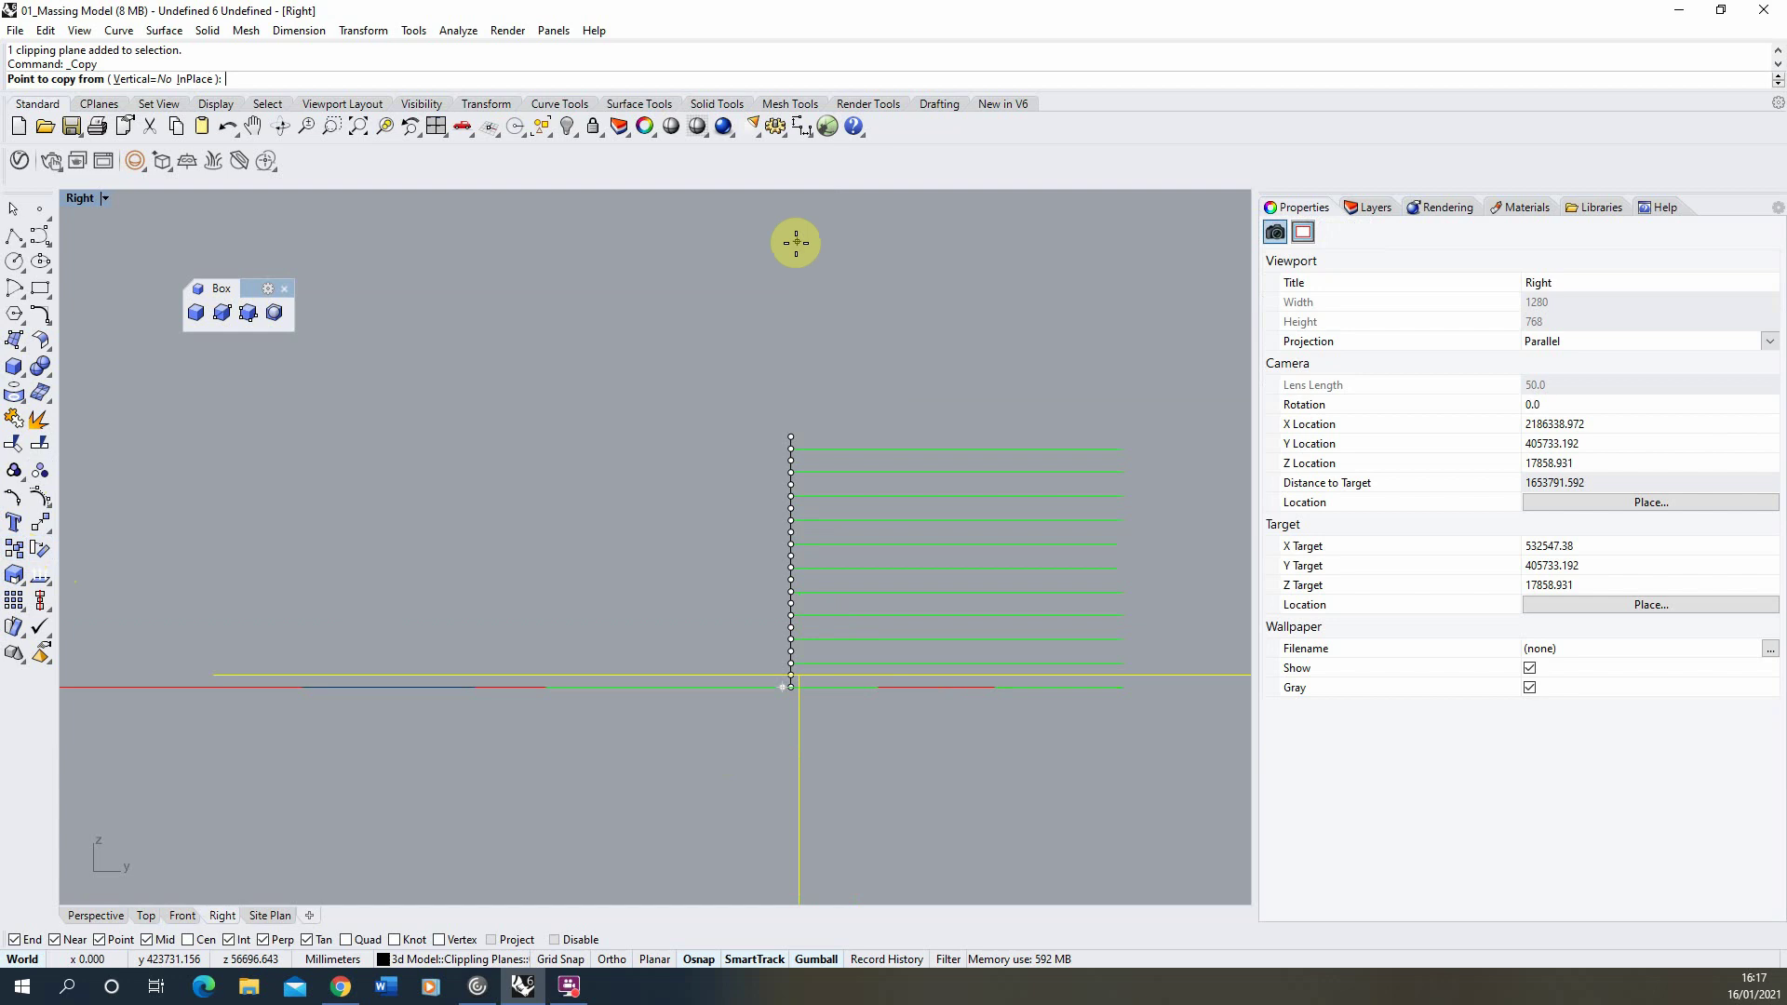
Check the clipping-plane copies placed at each floor level.
{"action": "scroll", "coordinate": [807, 638], "scroll_direction": "up", "scroll_amount": 2}
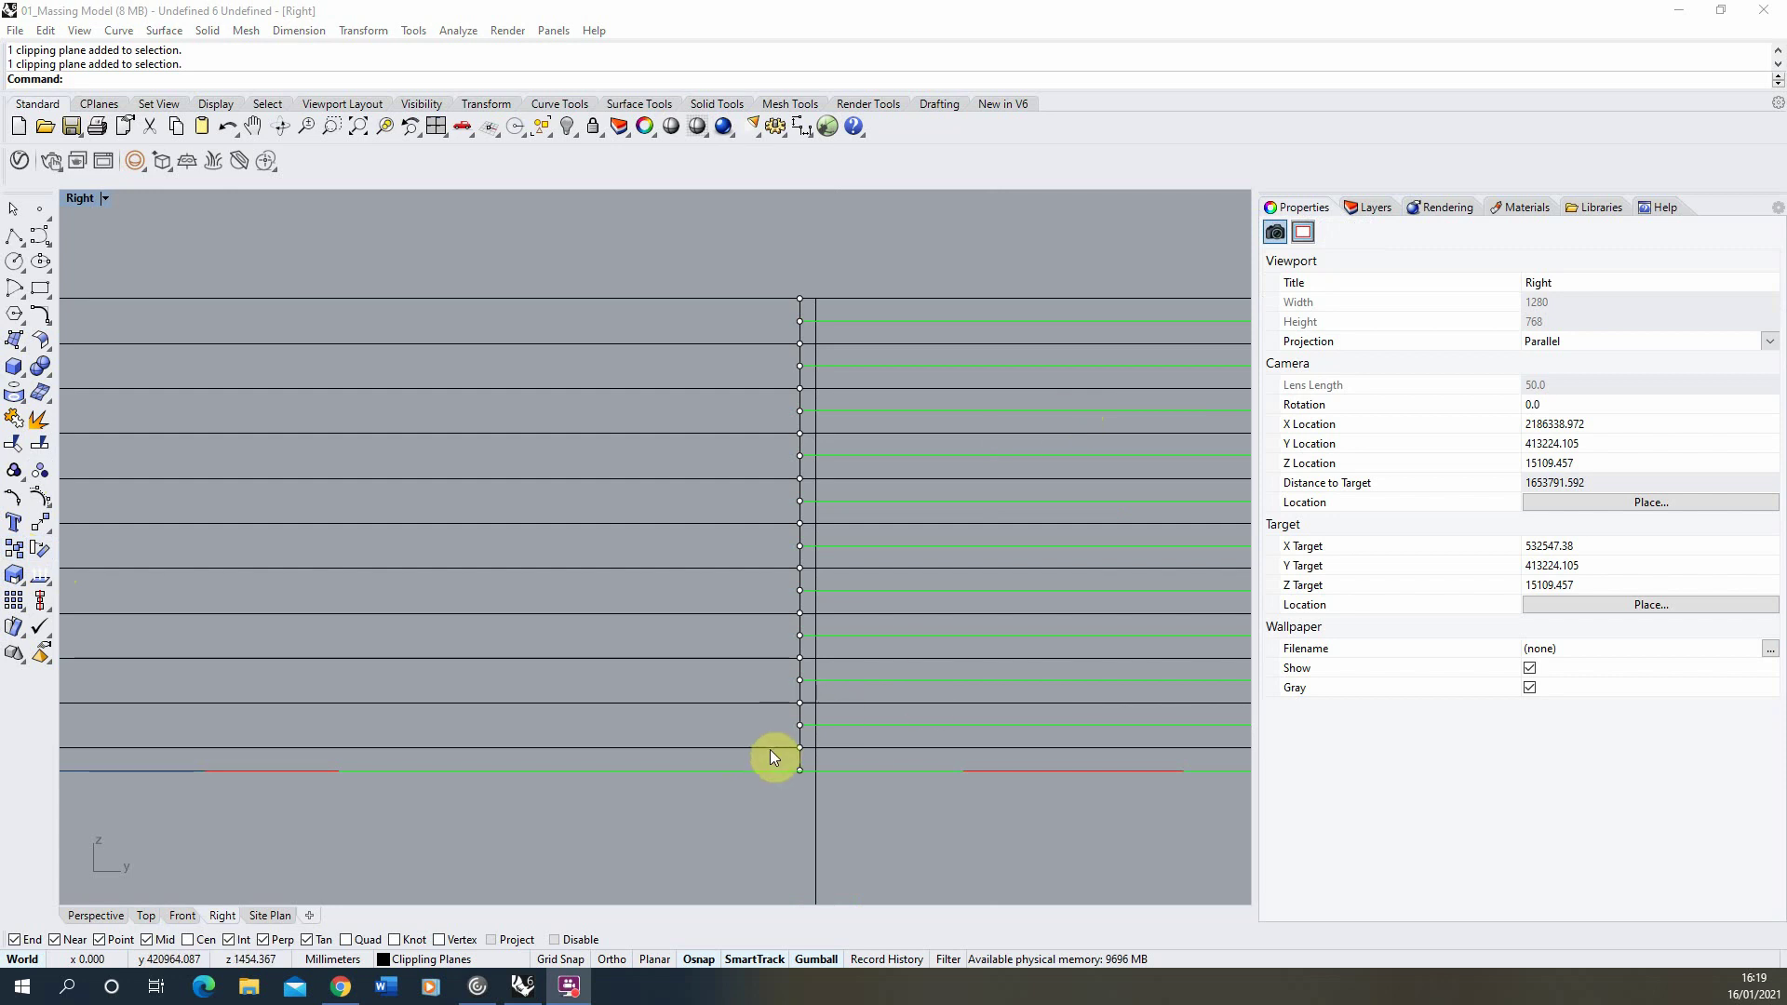
{"action": "left_click", "coordinate": [747, 343]}
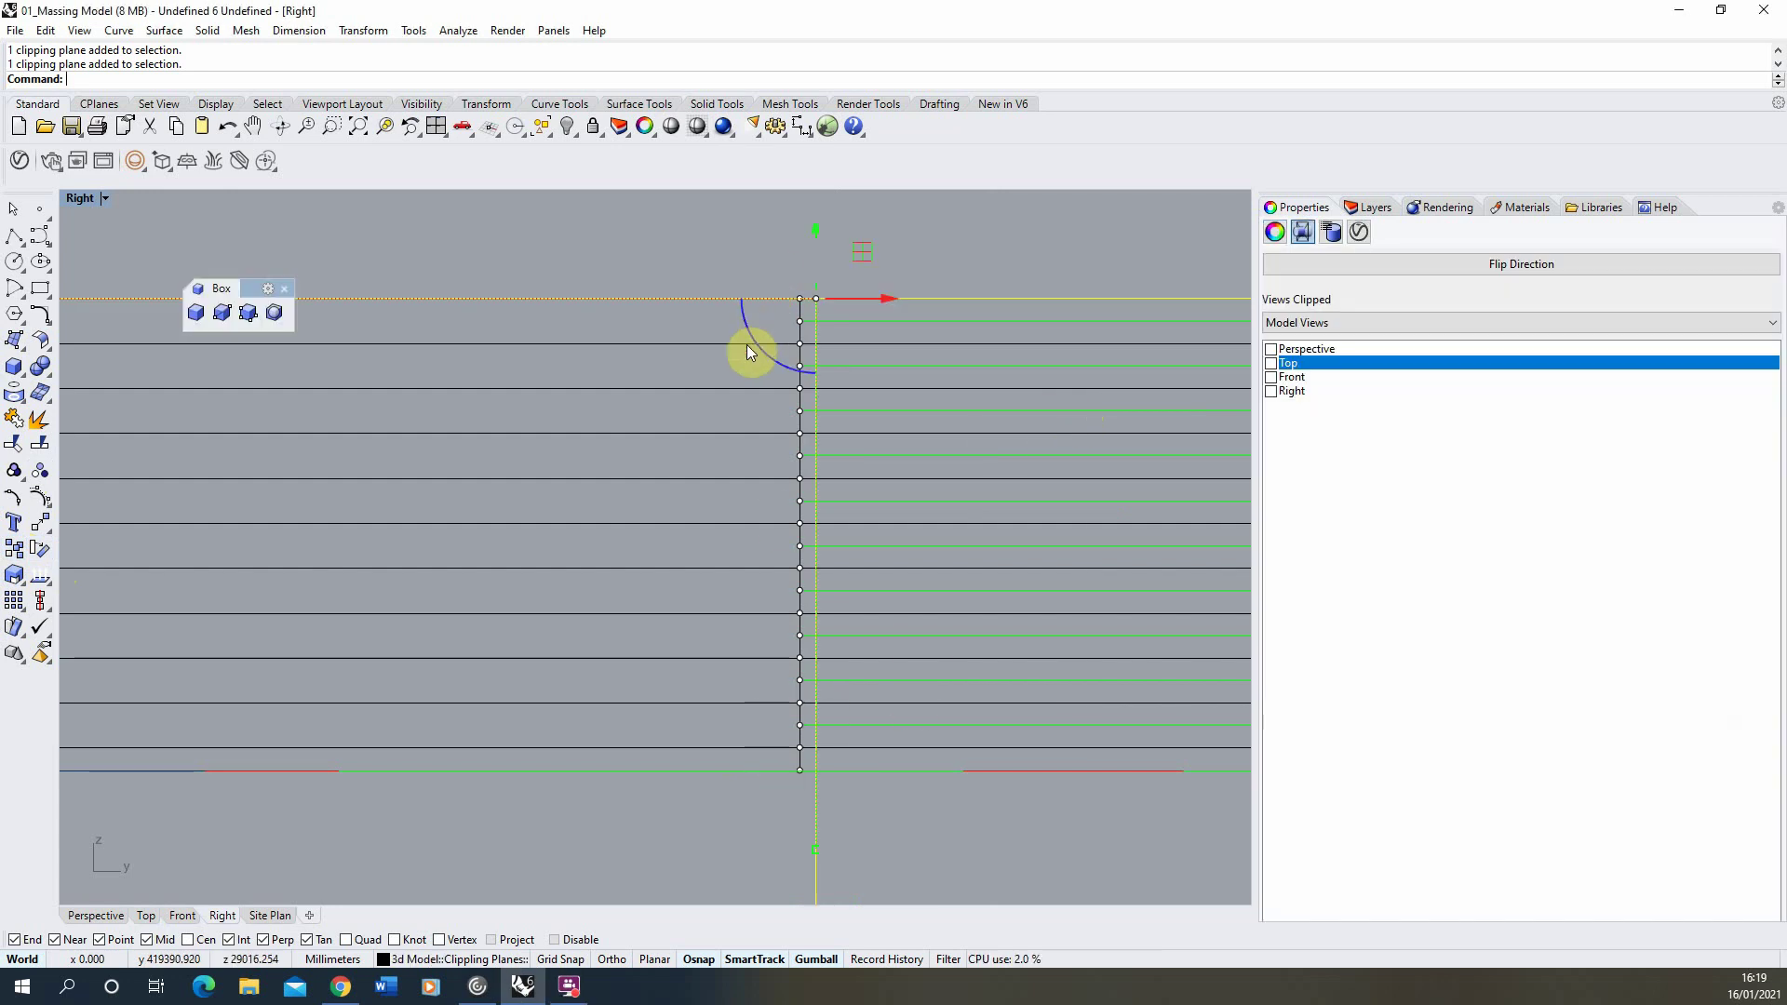
{"action": "left_click", "coordinate": [752, 253]}
Hide layers 10 Floor down to 1 Floor and restore the four-view layout.
{"action": "left_click", "coordinate": [1369, 206]}
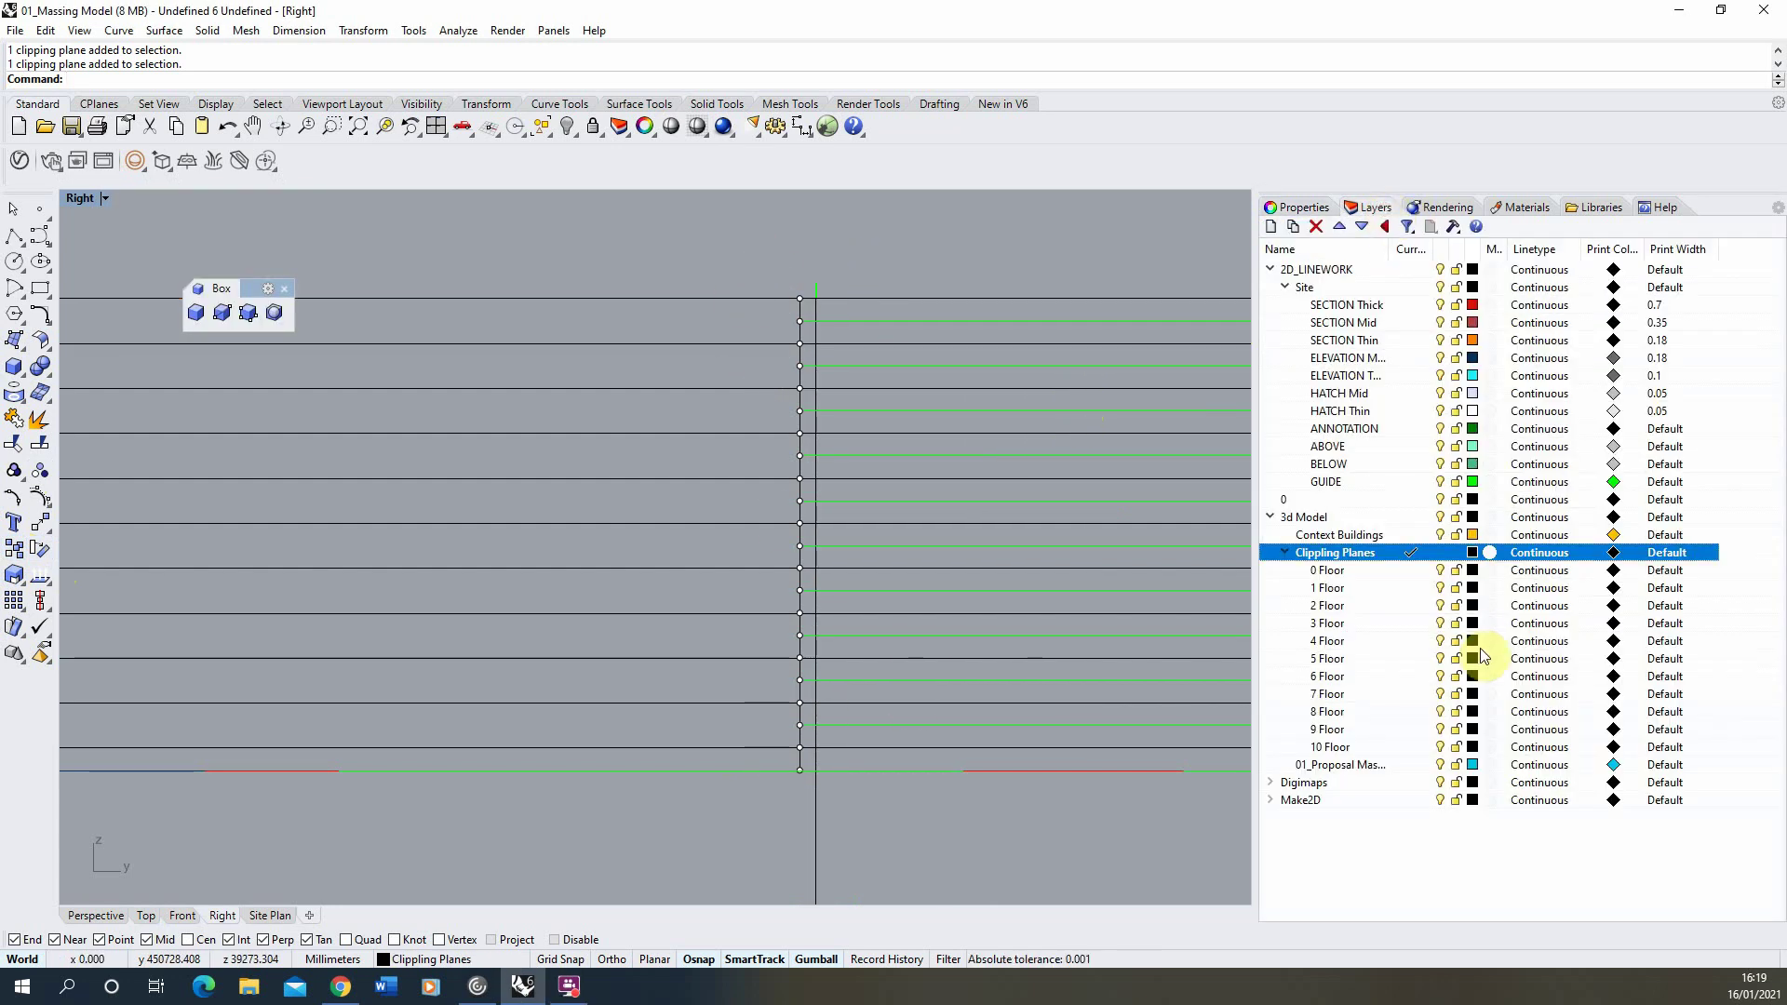
{"action": "left_click", "coordinate": [1441, 747]}
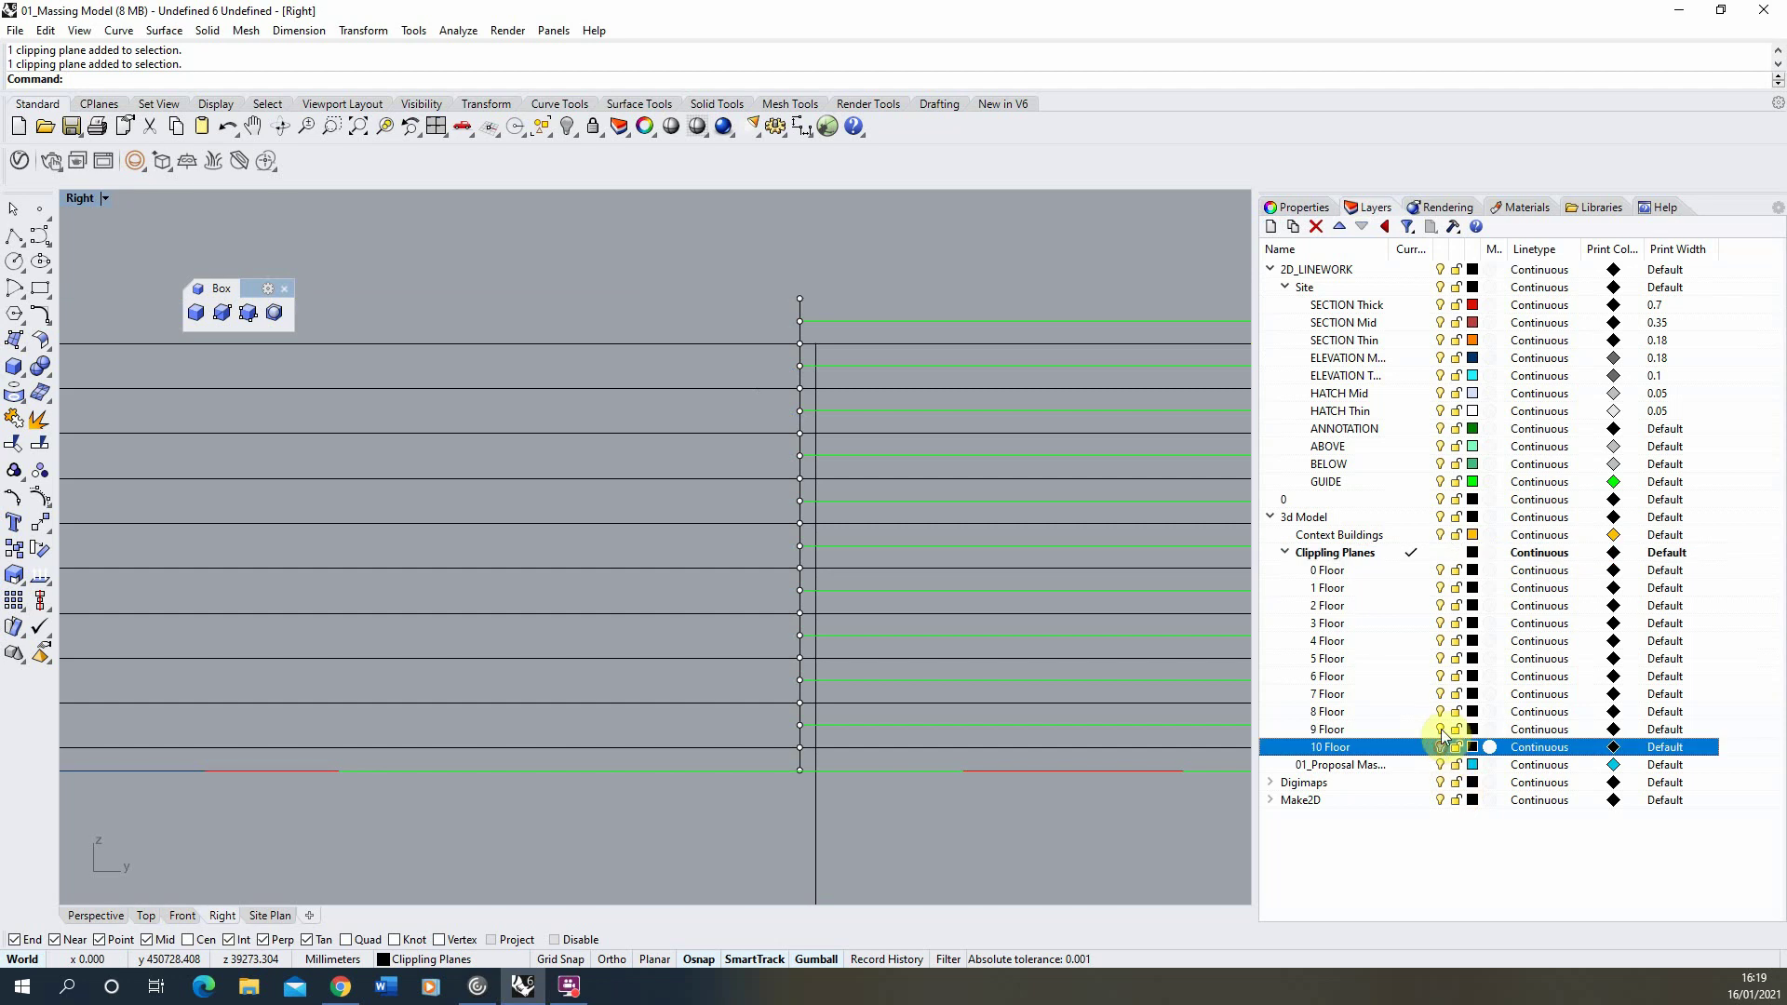
{"action": "left_click", "coordinate": [1440, 729]}
{"action": "left_click", "coordinate": [1440, 712]}
{"action": "left_click", "coordinate": [1440, 694]}
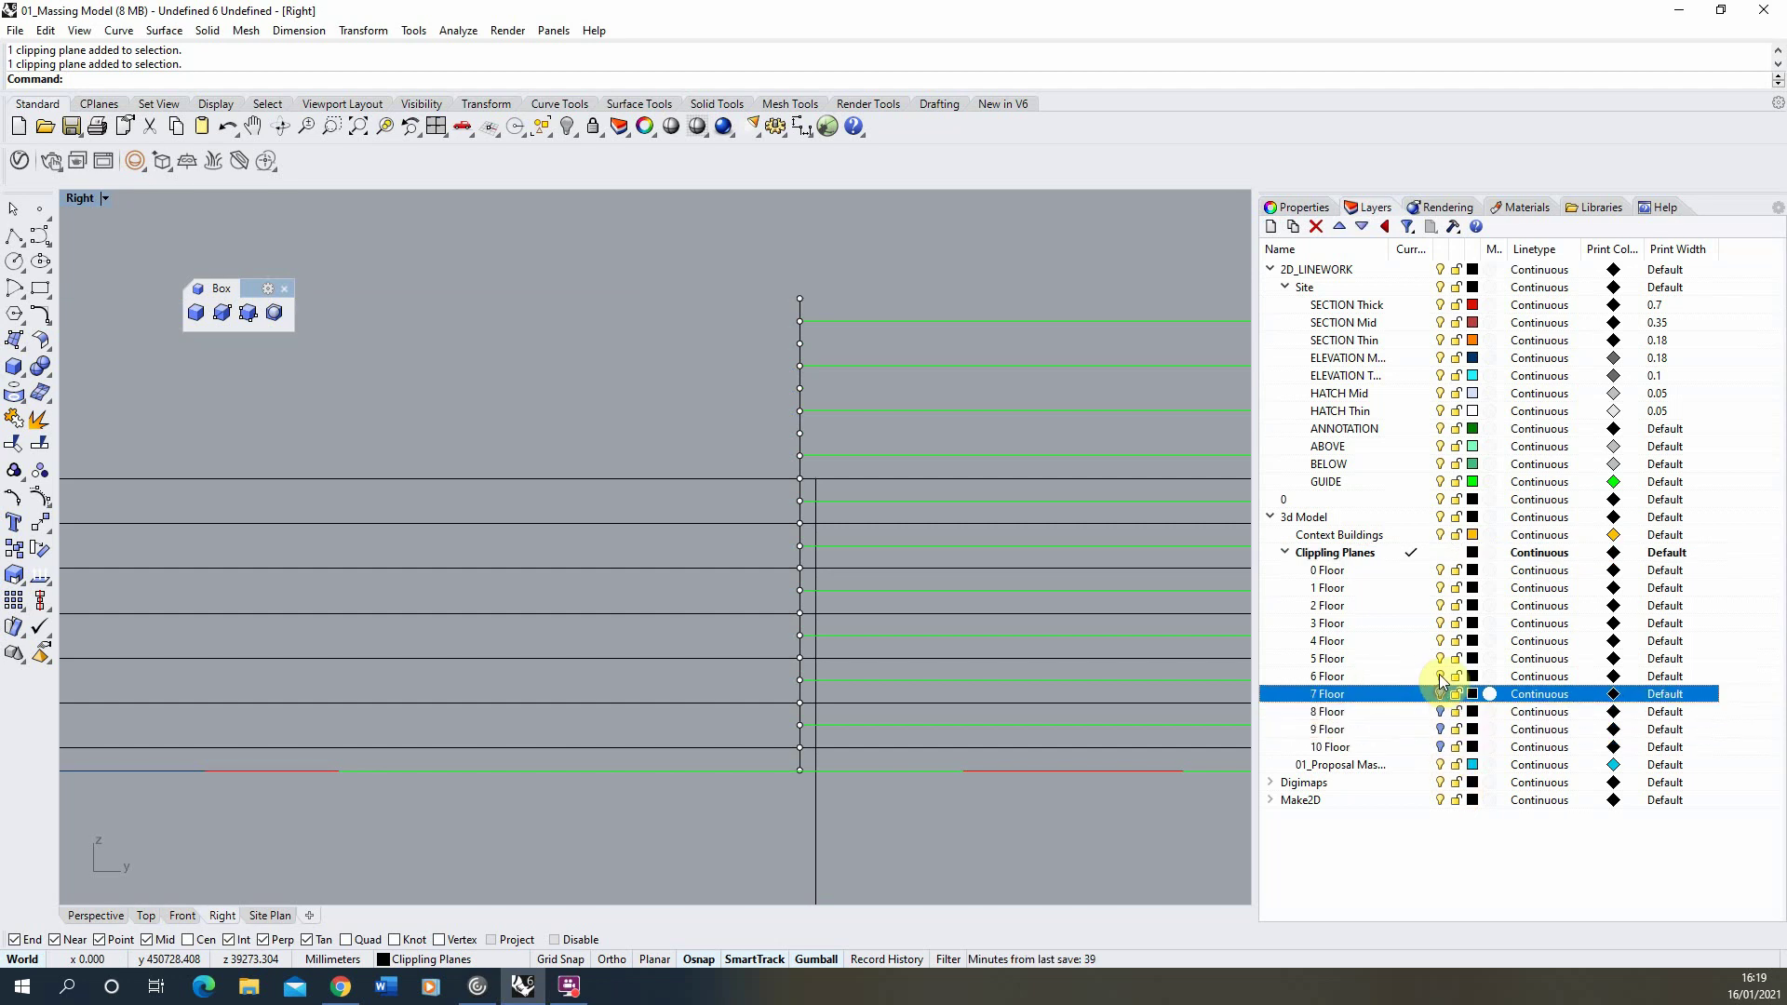
{"action": "left_click", "coordinate": [1441, 677]}
{"action": "left_click", "coordinate": [1441, 659]}
{"action": "left_click", "coordinate": [1441, 641]}
{"action": "left_click", "coordinate": [1441, 624]}
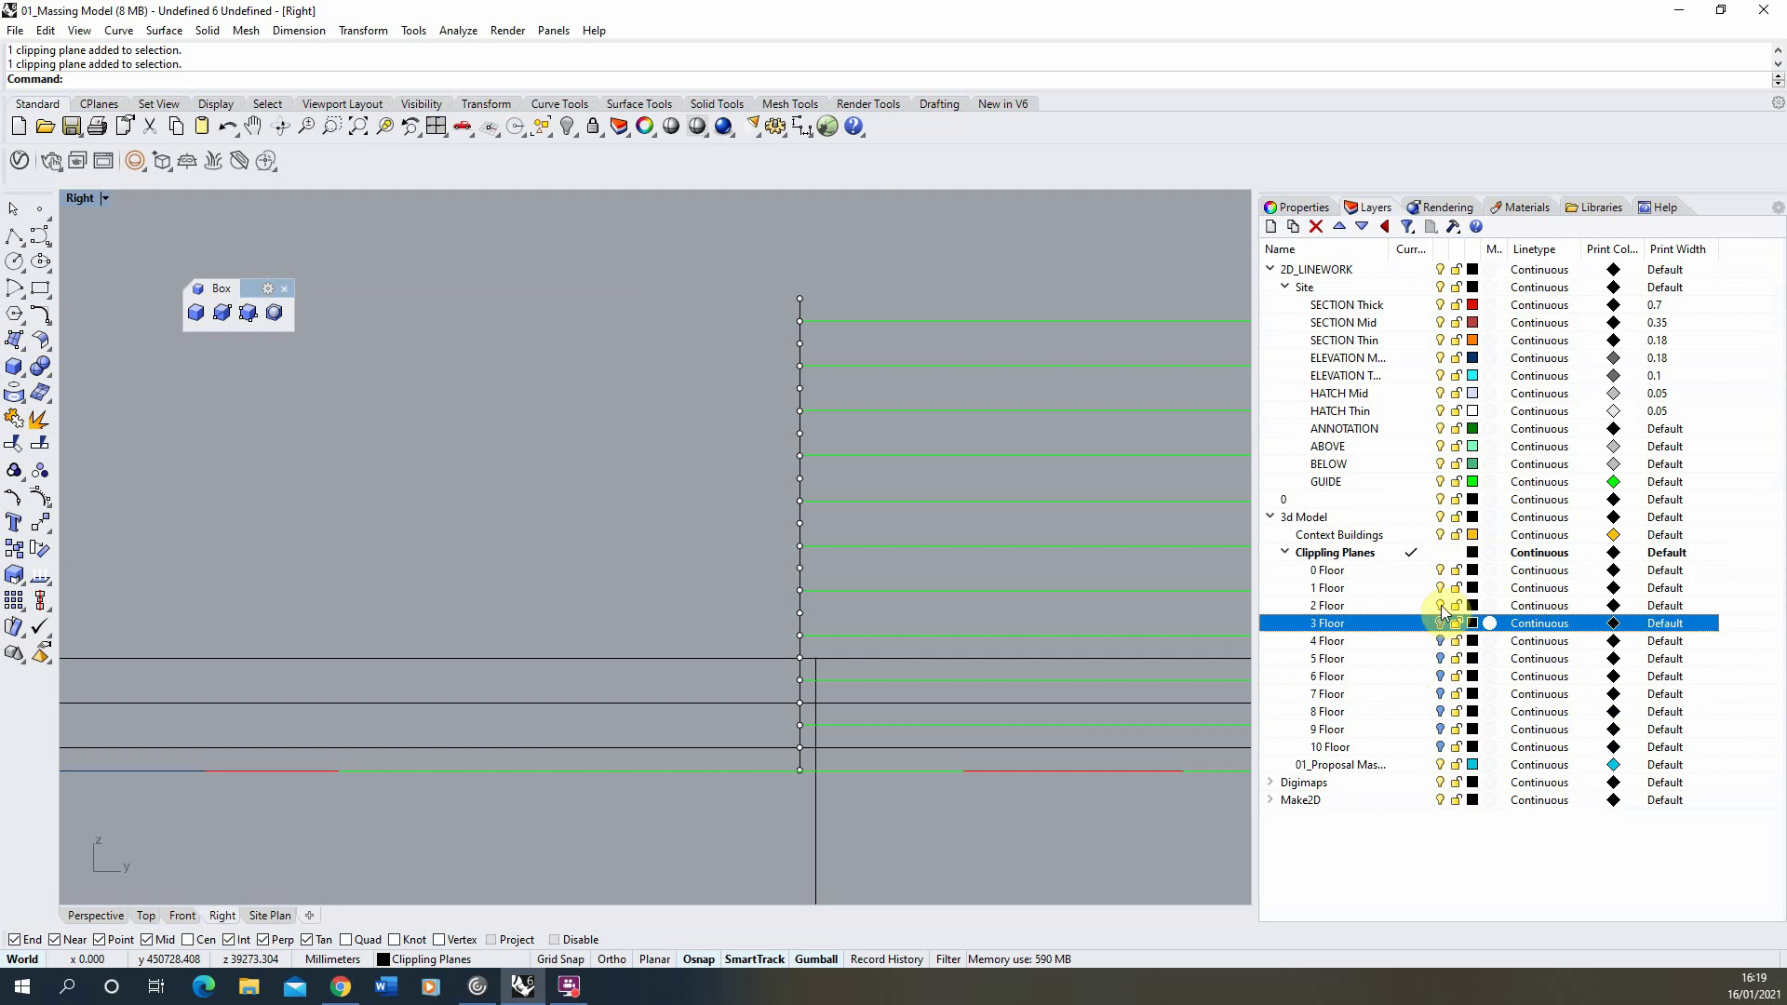
{"action": "left_click", "coordinate": [1440, 605]}
{"action": "left_click", "coordinate": [1441, 588]}
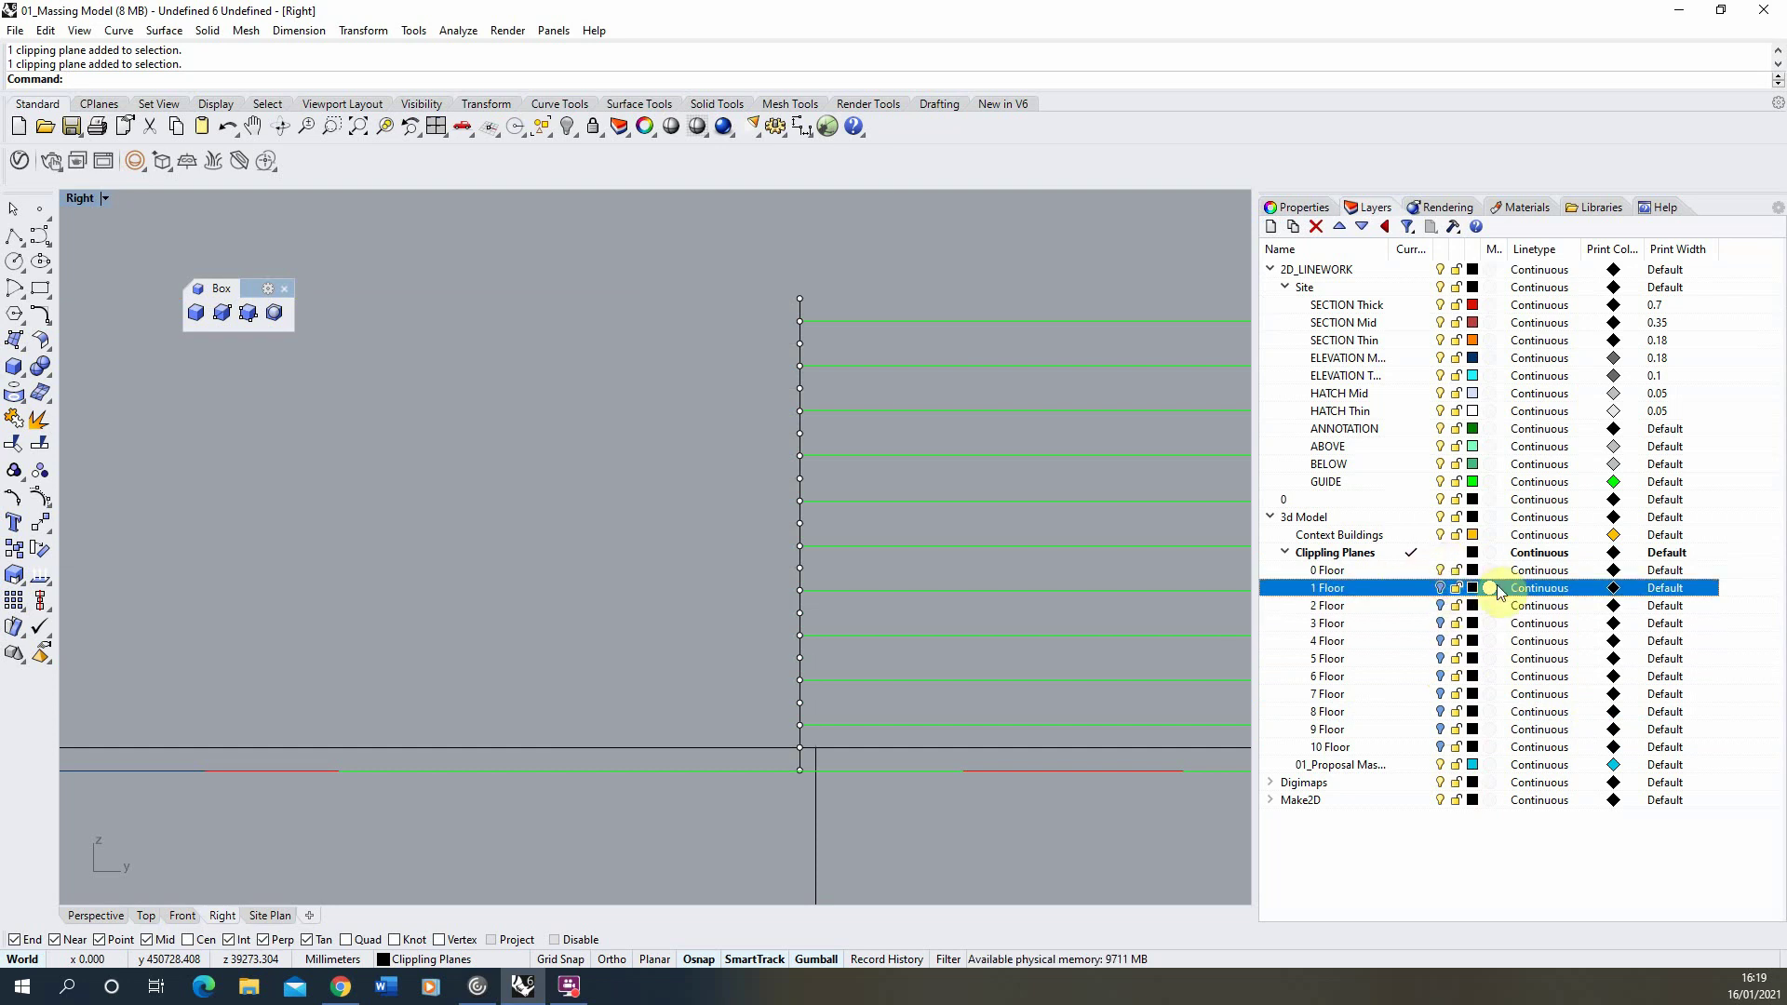
{"action": "scroll", "coordinate": [863, 618], "scroll_direction": "down", "scroll_amount": 3}
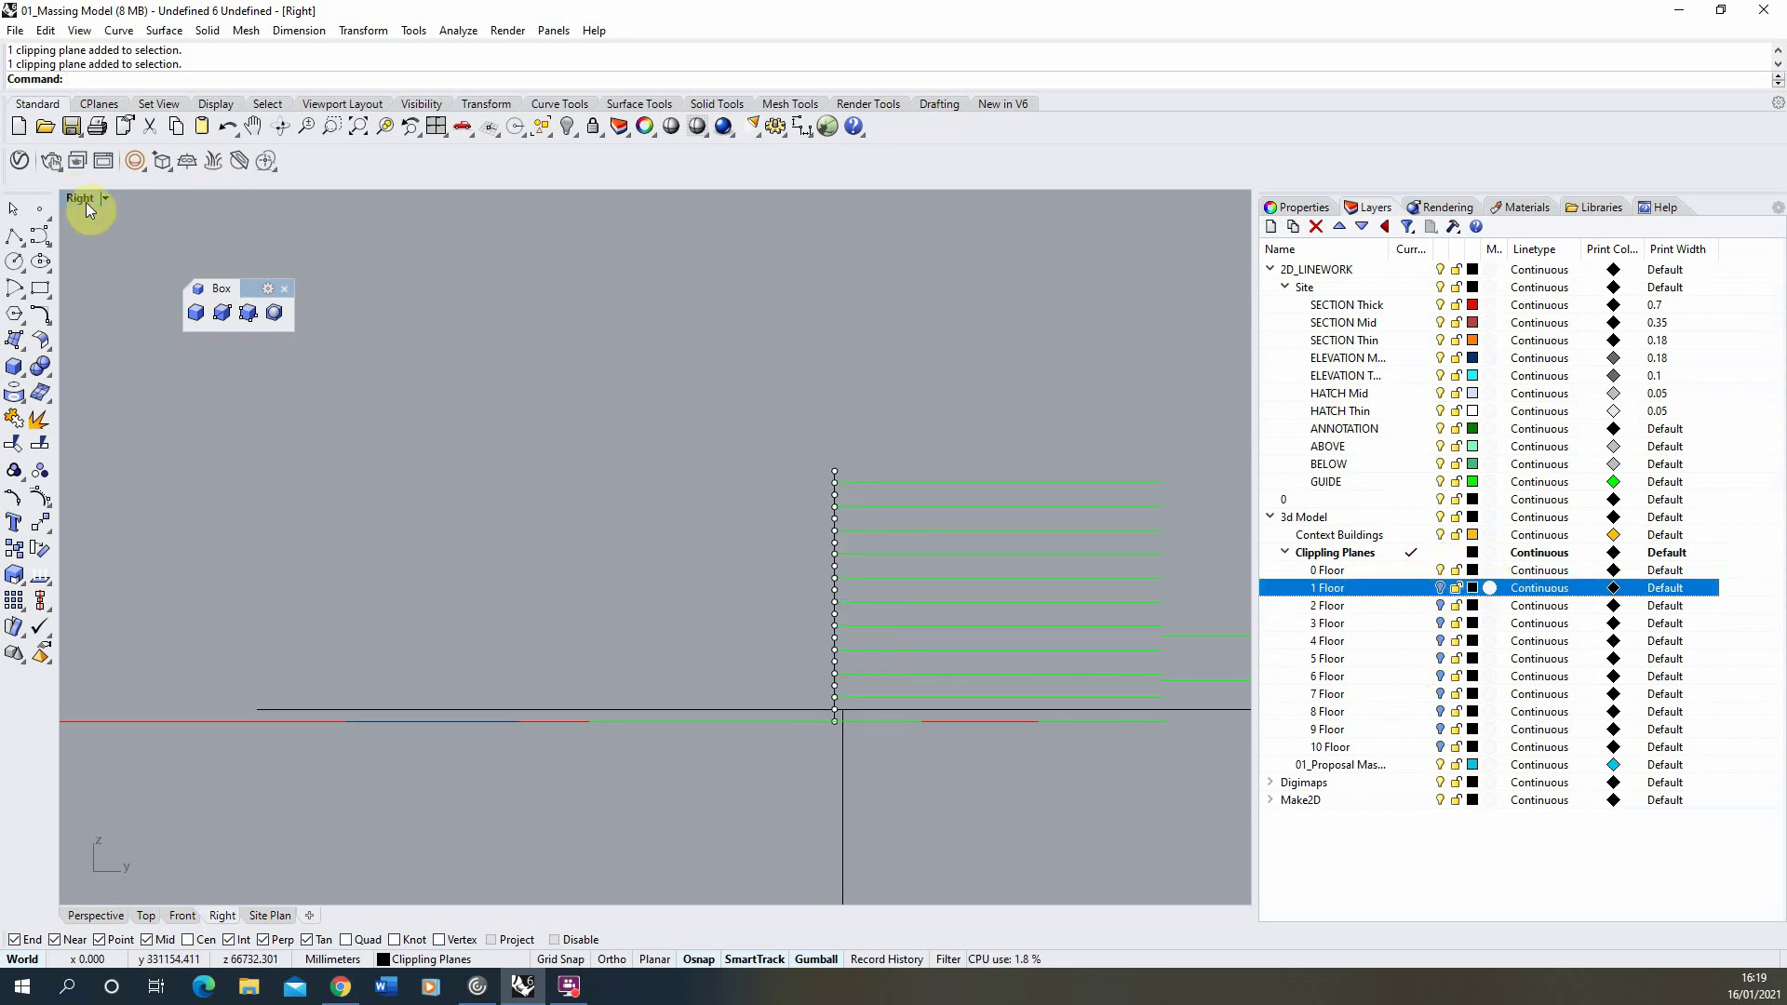
{"action": "double_click", "coordinate": [78, 198]}
Maximise the Top view and select the objects on the 0 Floor layer.
{"action": "double_click", "coordinate": [74, 198]}
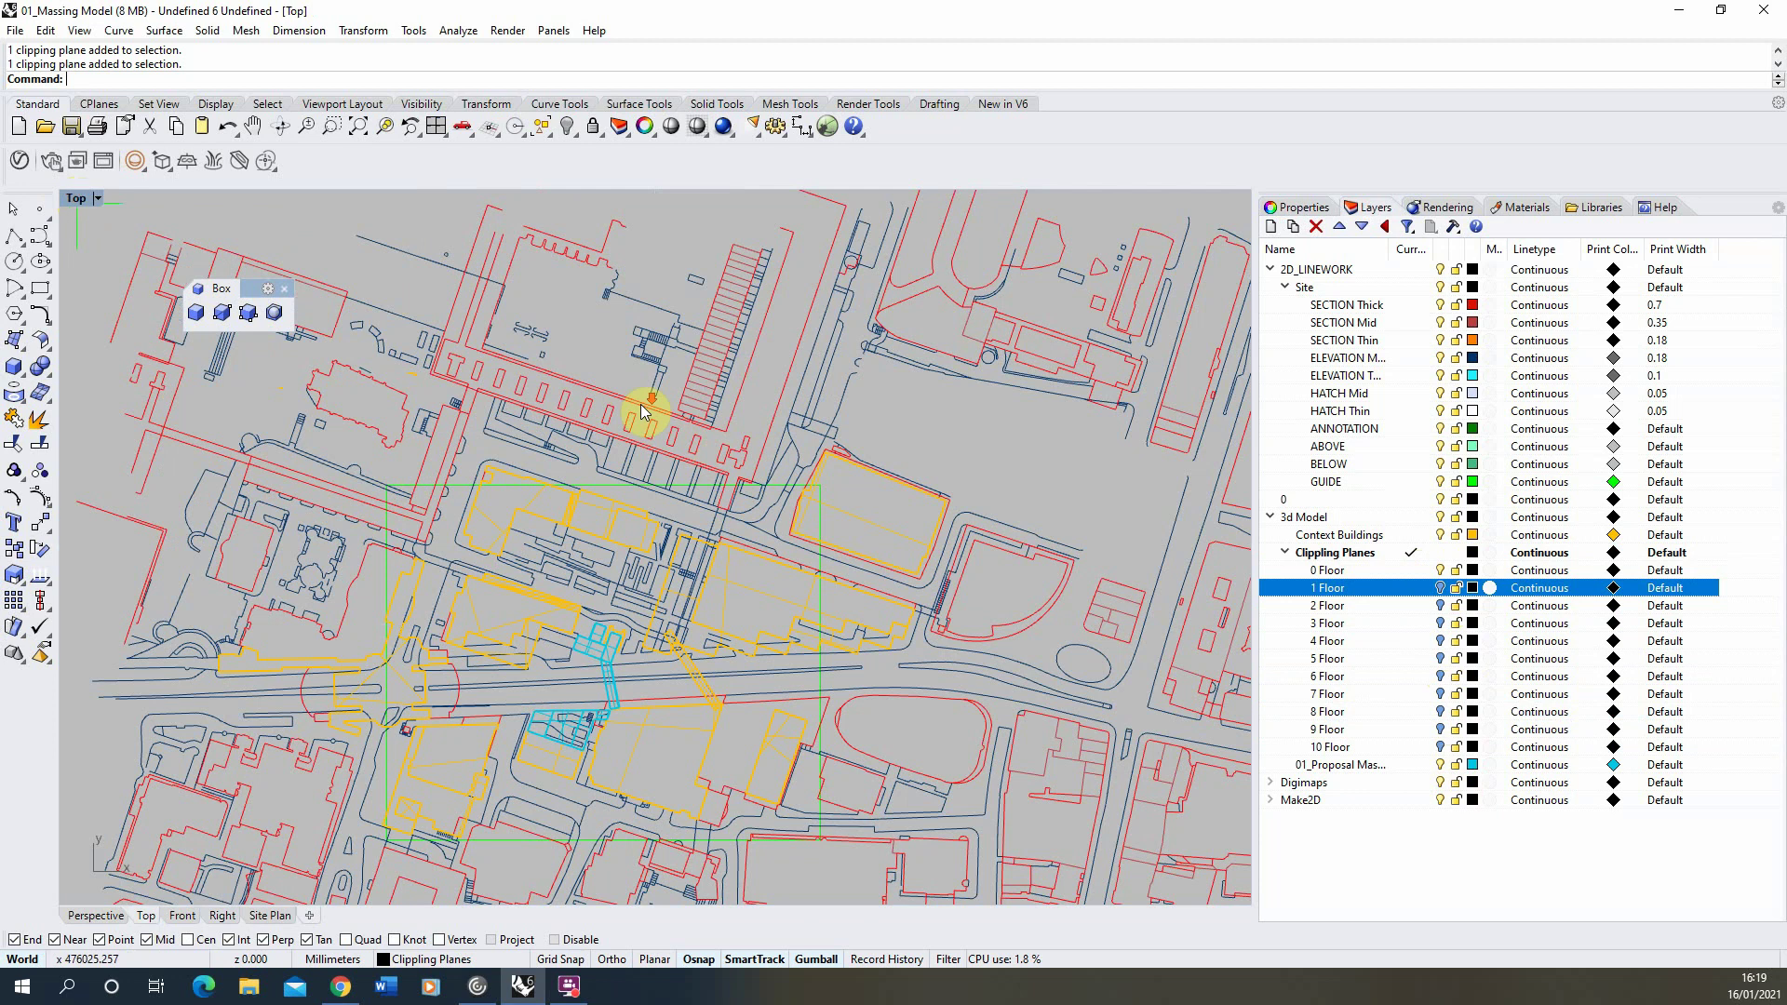
{"action": "scroll", "coordinate": [596, 466], "scroll_direction": "down", "scroll_amount": 3}
{"action": "scroll", "coordinate": [571, 568], "scroll_direction": "down", "scroll_amount": 1}
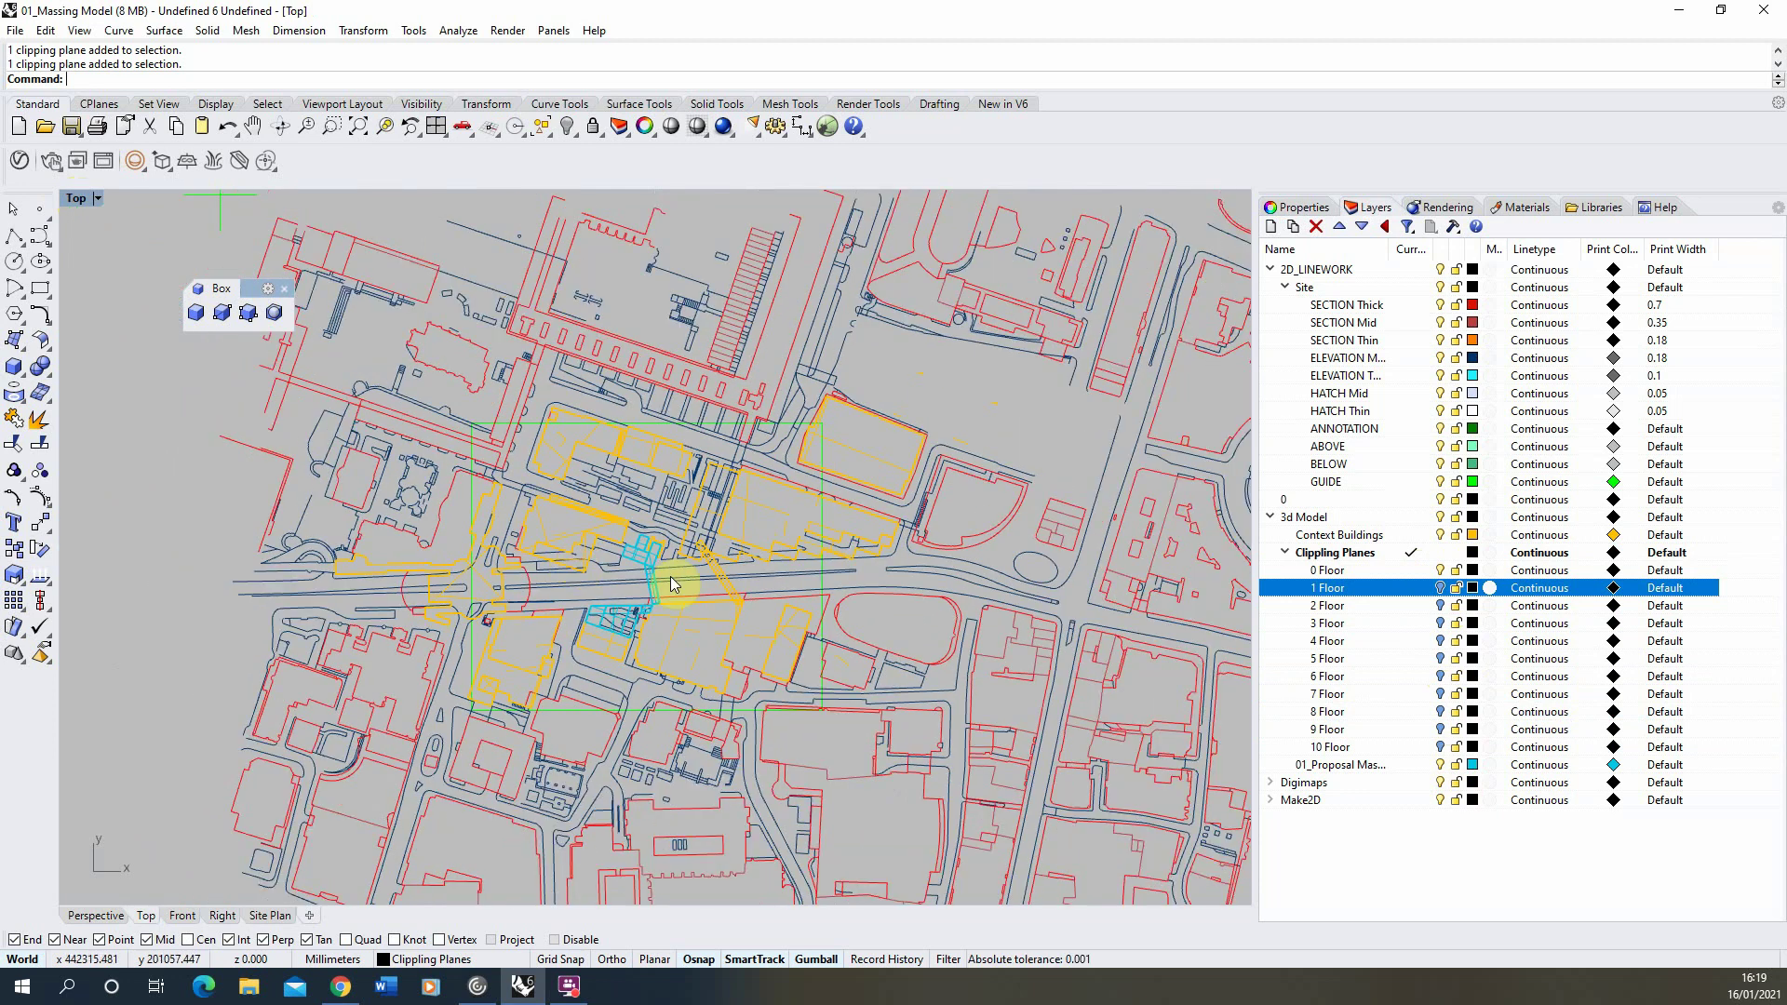
{"action": "scroll", "coordinate": [674, 579], "scroll_direction": "down", "scroll_amount": 1}
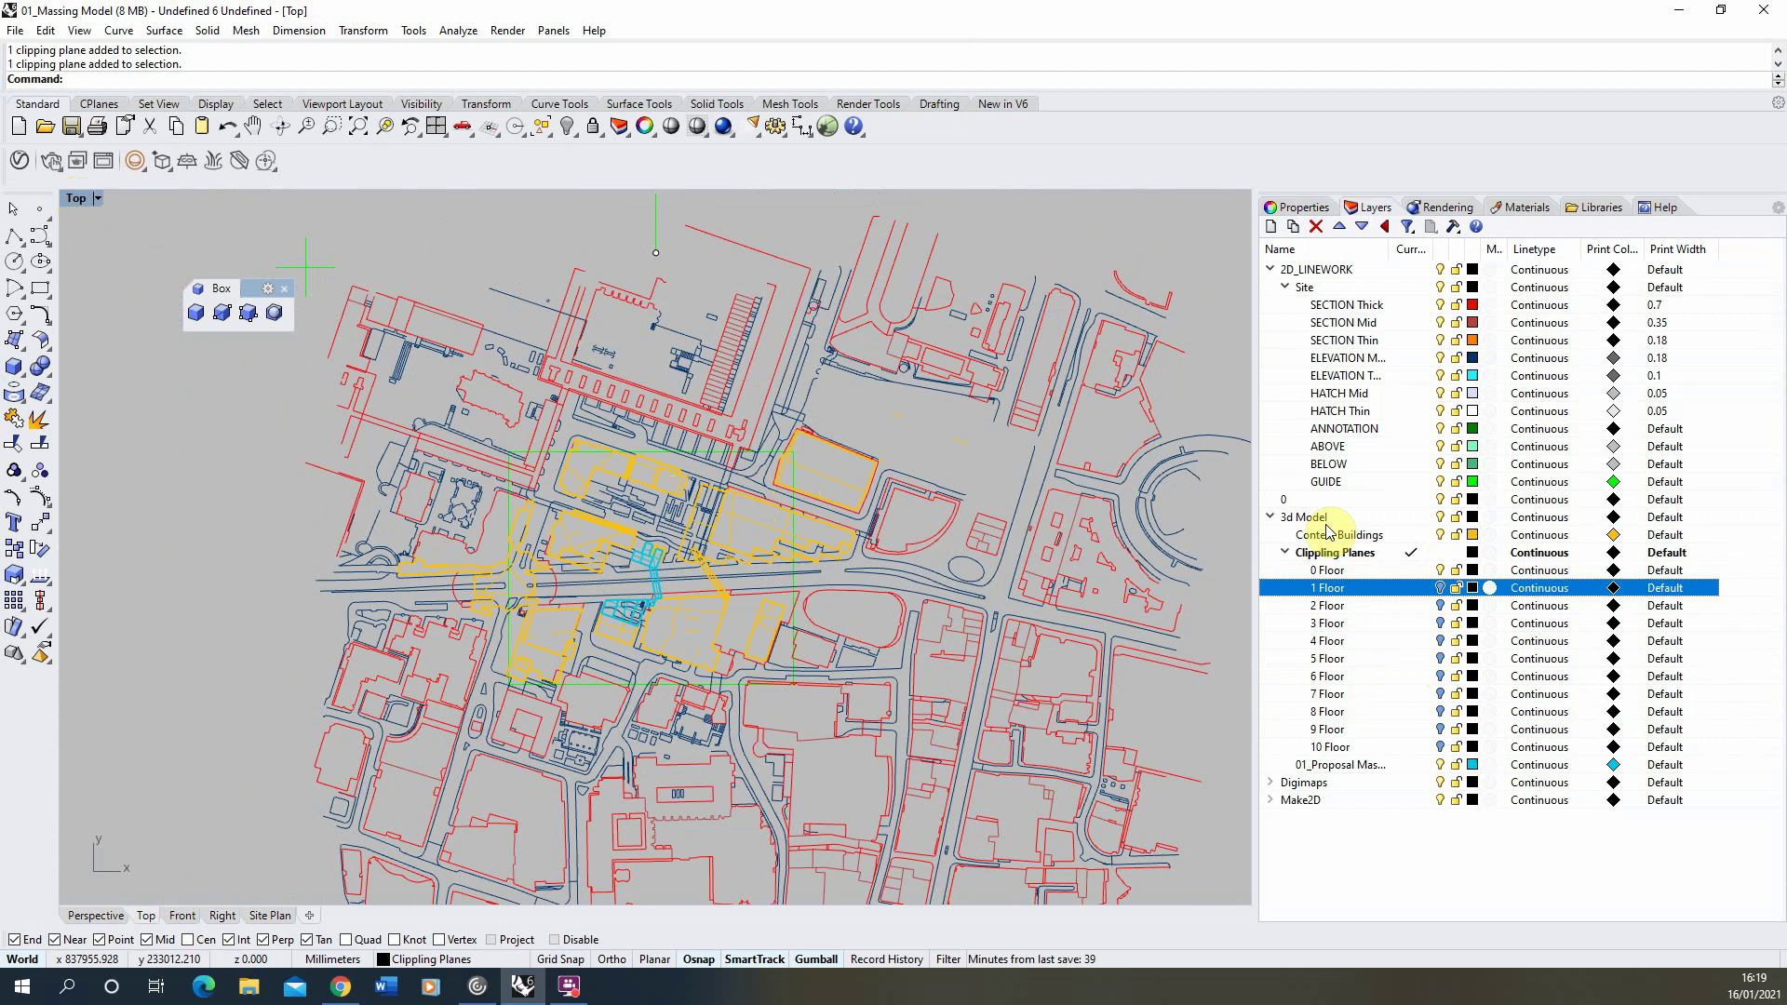
{"action": "scroll", "coordinate": [808, 564], "scroll_direction": "down", "scroll_amount": 2}
{"action": "scroll", "coordinate": [761, 565], "scroll_direction": "up", "scroll_amount": 3}
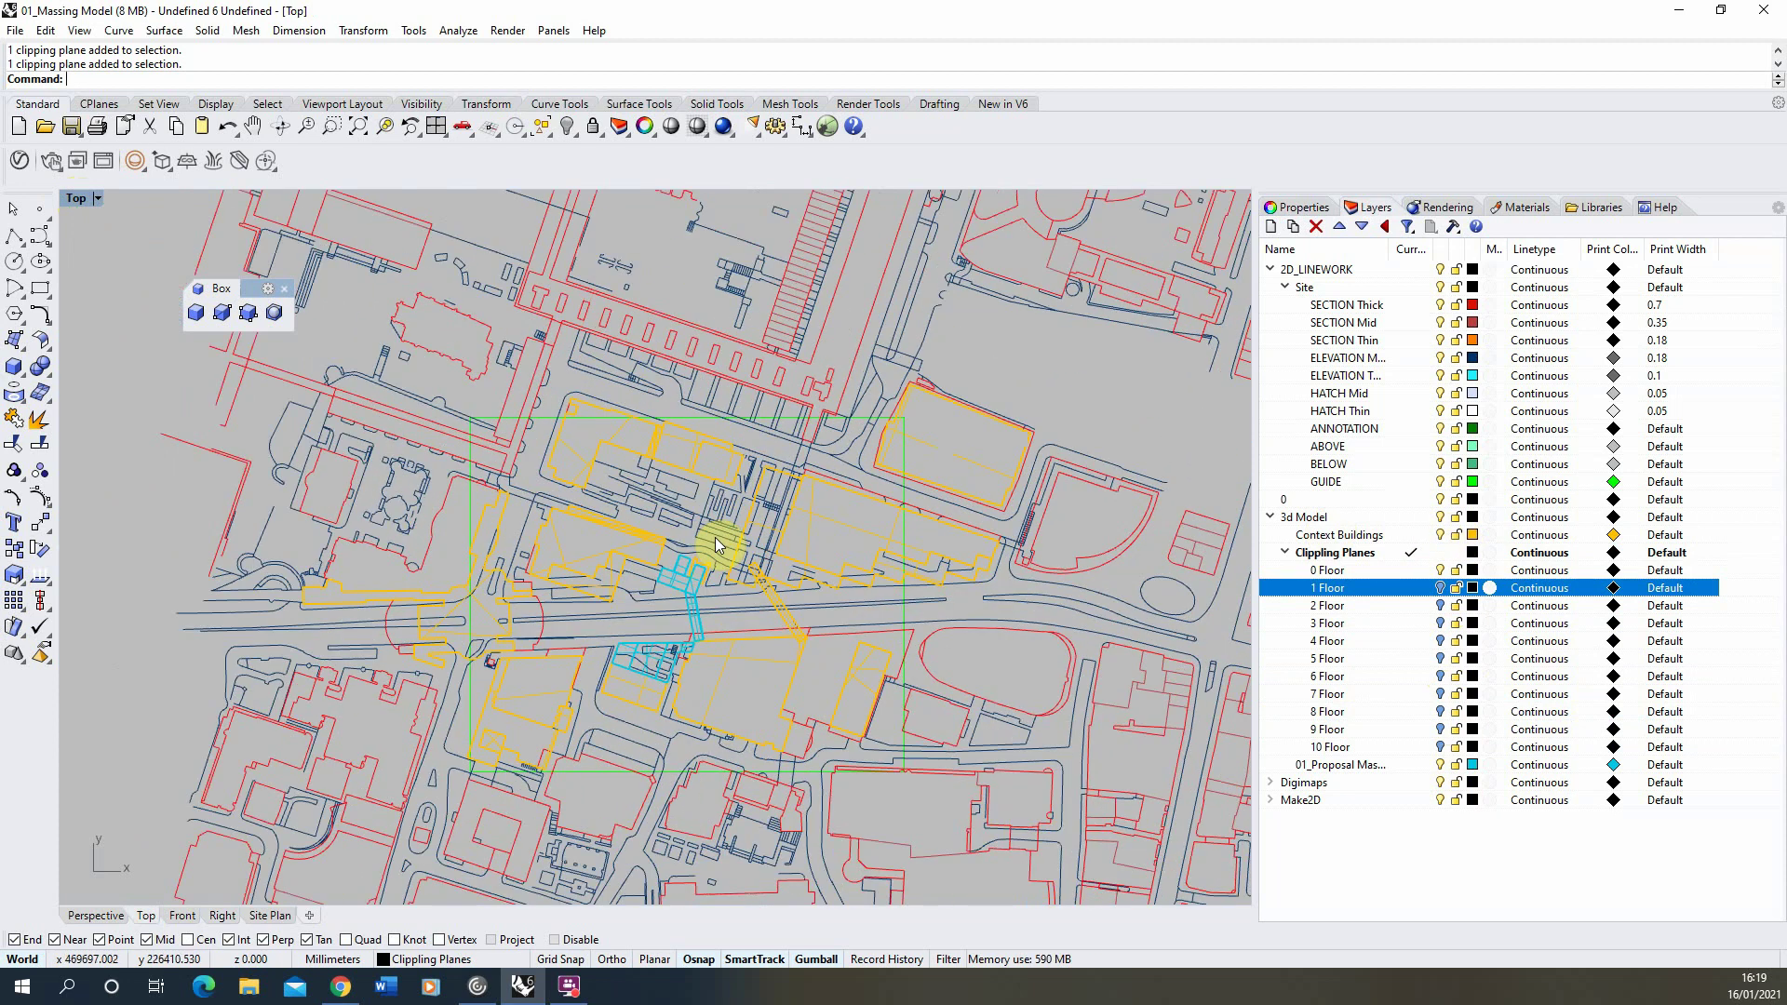
{"action": "right_click", "coordinate": [1378, 573]}
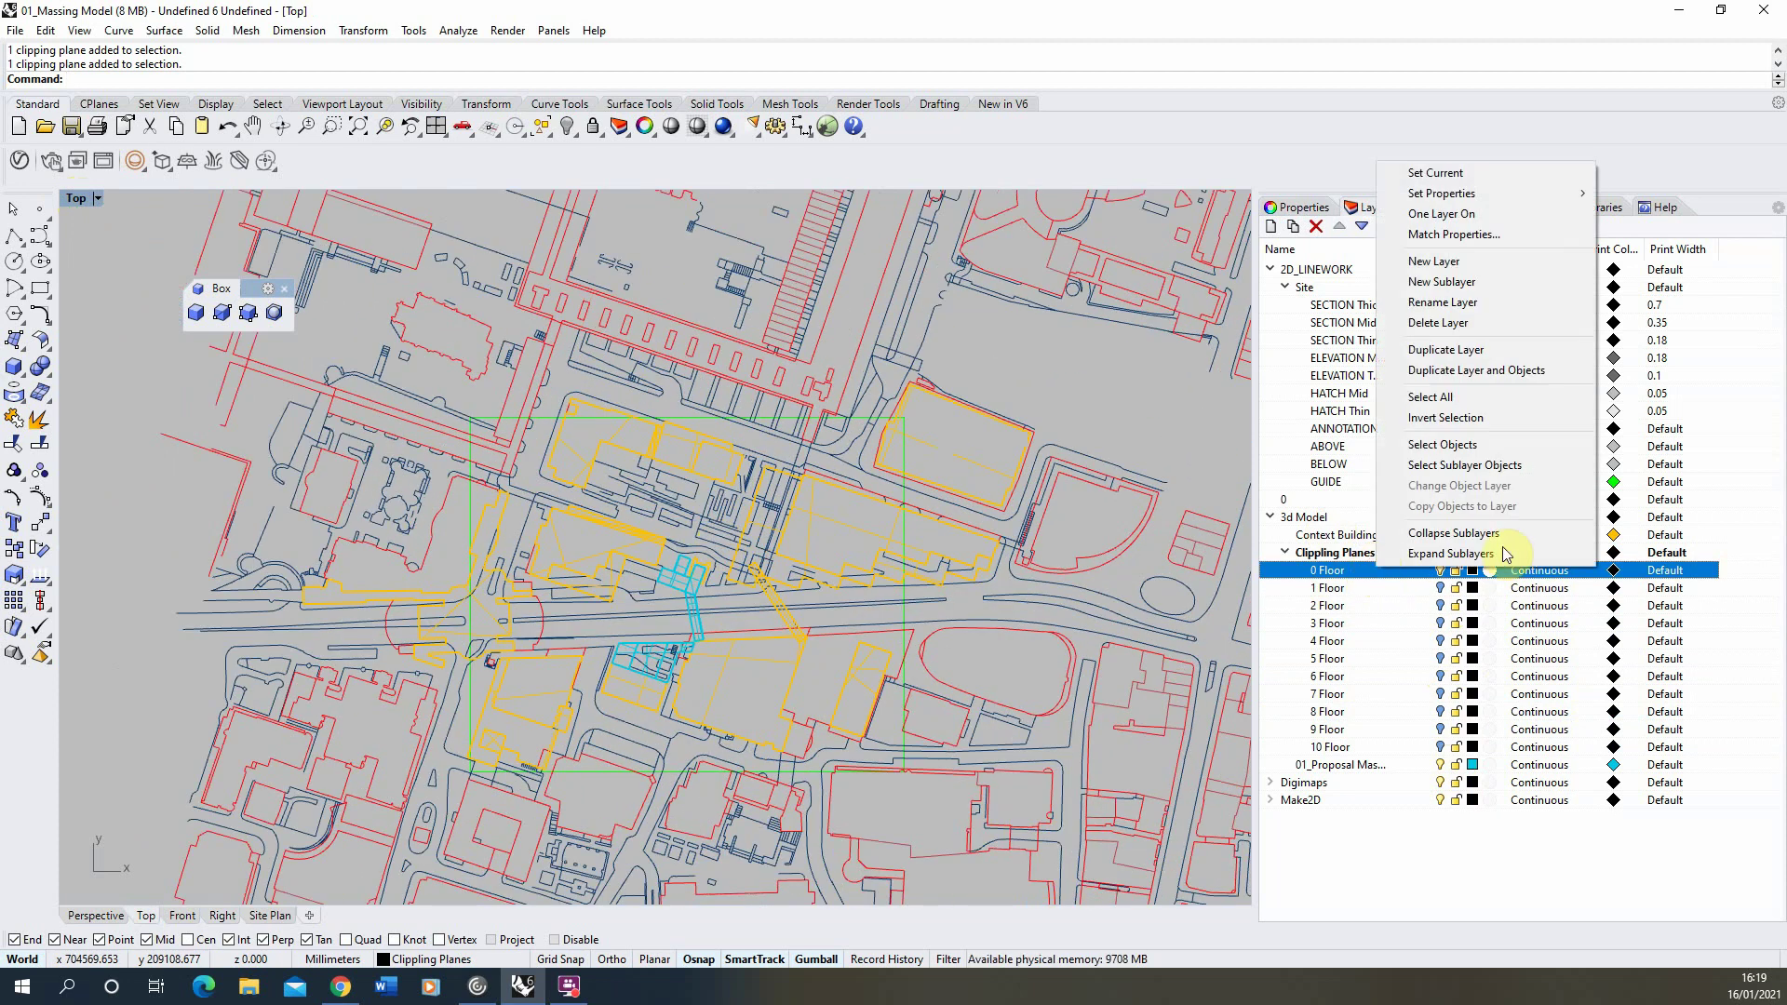
{"action": "left_click", "coordinate": [1480, 395]}
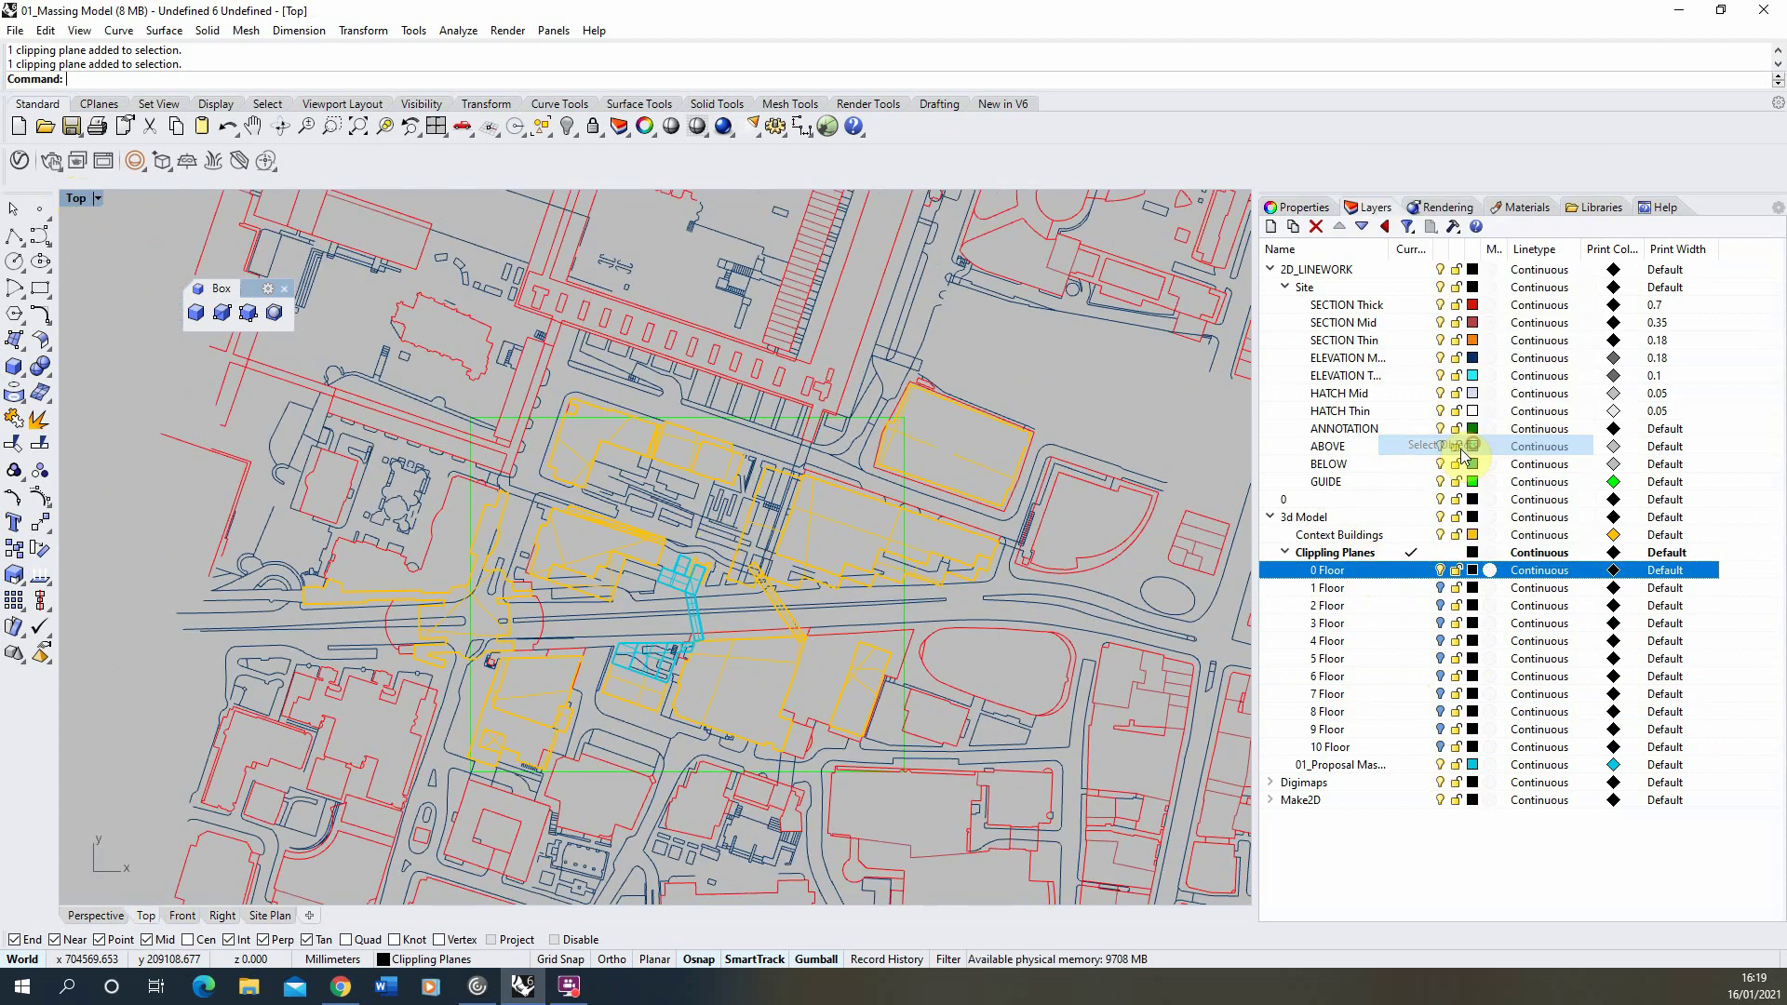
Show the 0 Floor clipping plane's properties with its clipped-views list.
{"action": "scroll", "coordinate": [652, 549], "scroll_direction": "down", "scroll_amount": 5}
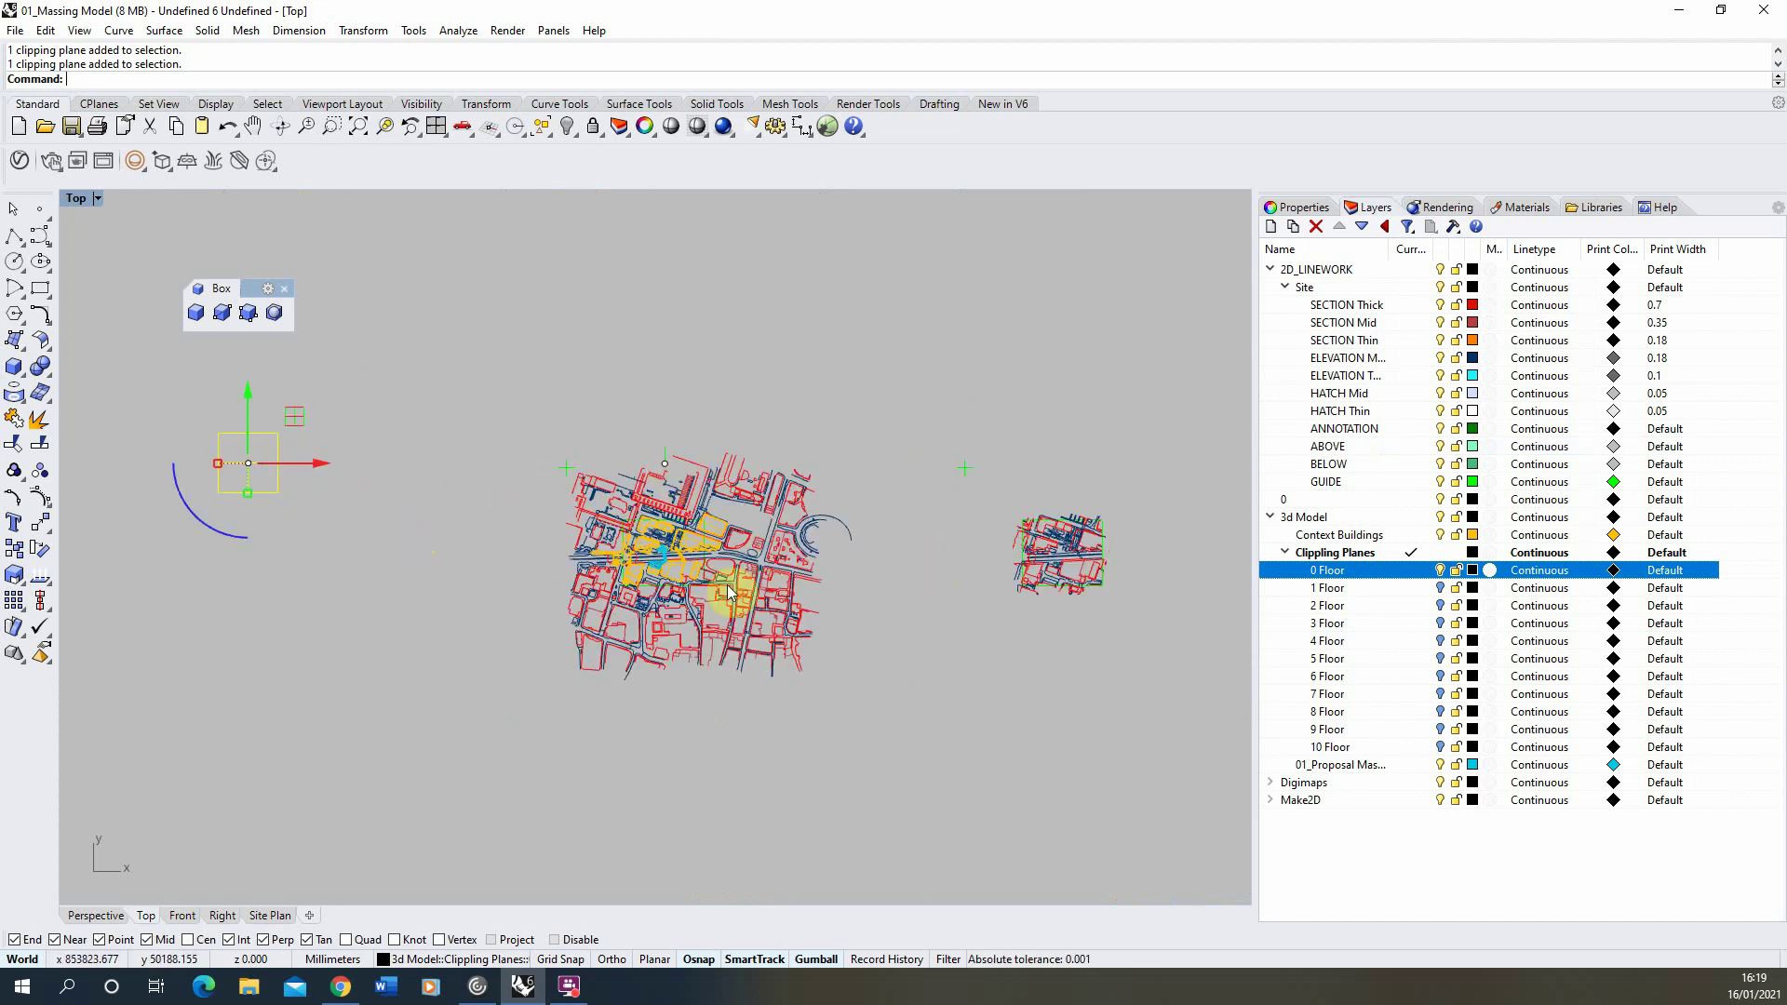
{"action": "scroll", "coordinate": [716, 595], "scroll_direction": "up", "scroll_amount": 1}
{"action": "scroll", "coordinate": [556, 549], "scroll_direction": "up", "scroll_amount": 1}
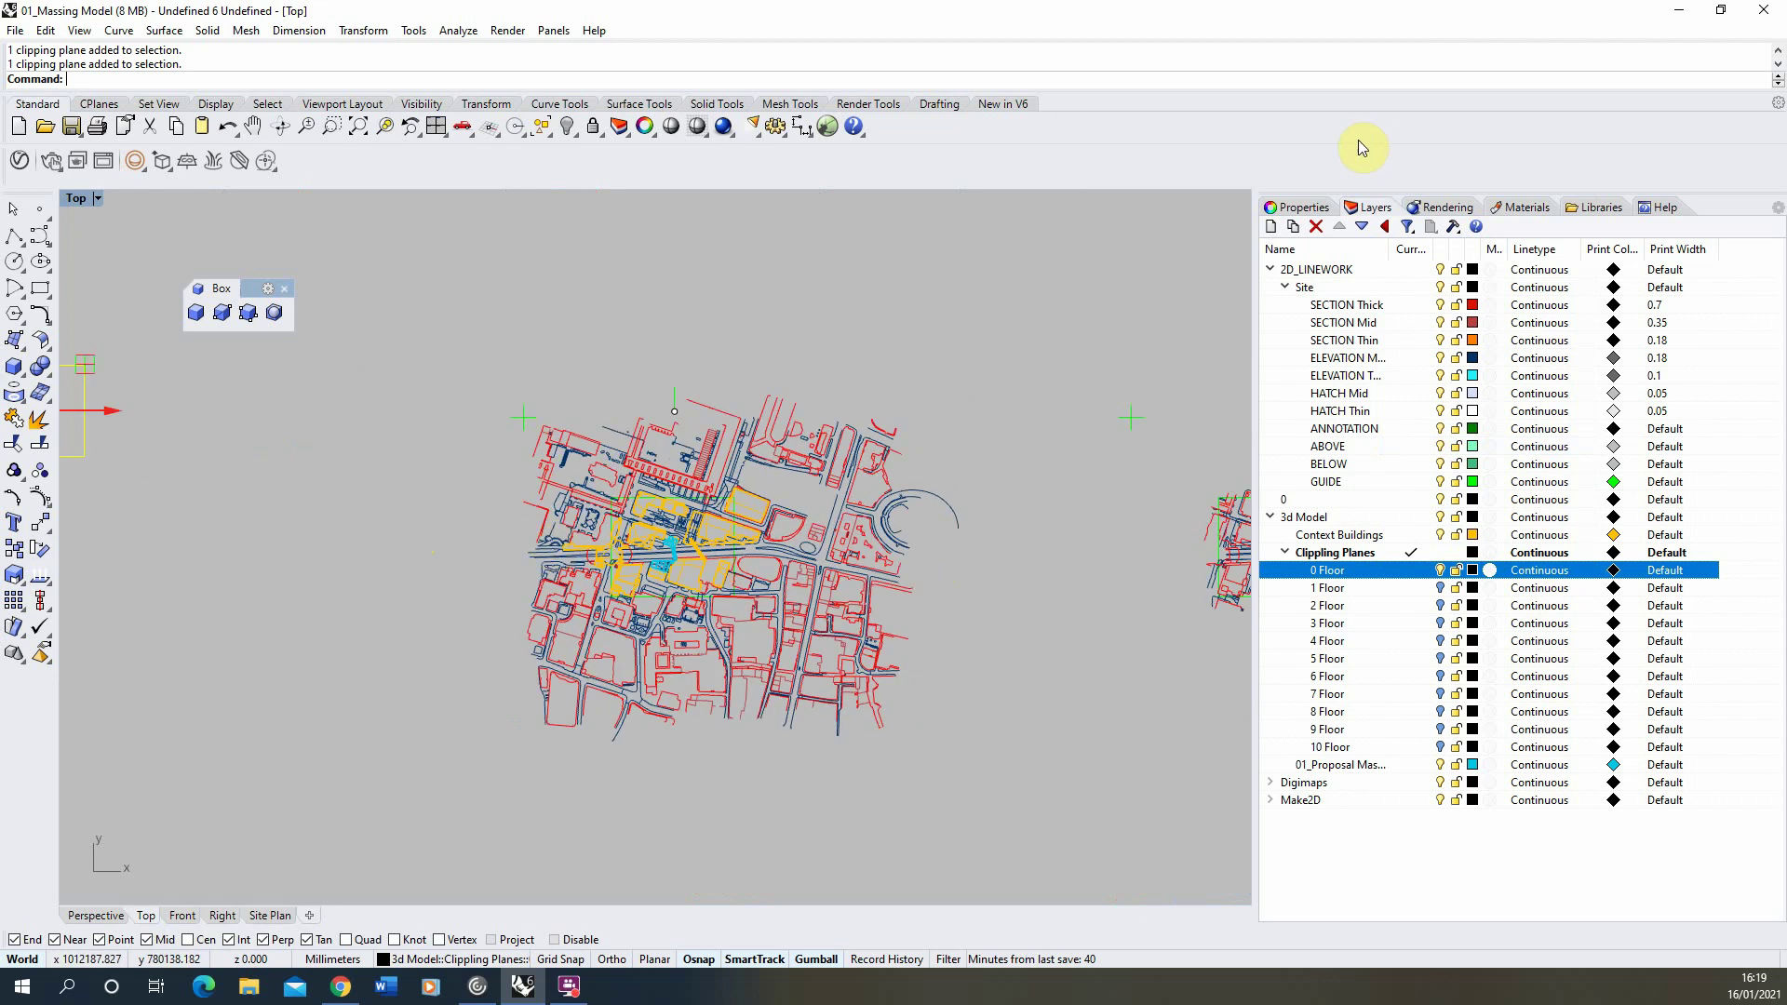
{"action": "left_click", "coordinate": [1296, 207]}
{"action": "left_click", "coordinate": [1275, 368]}
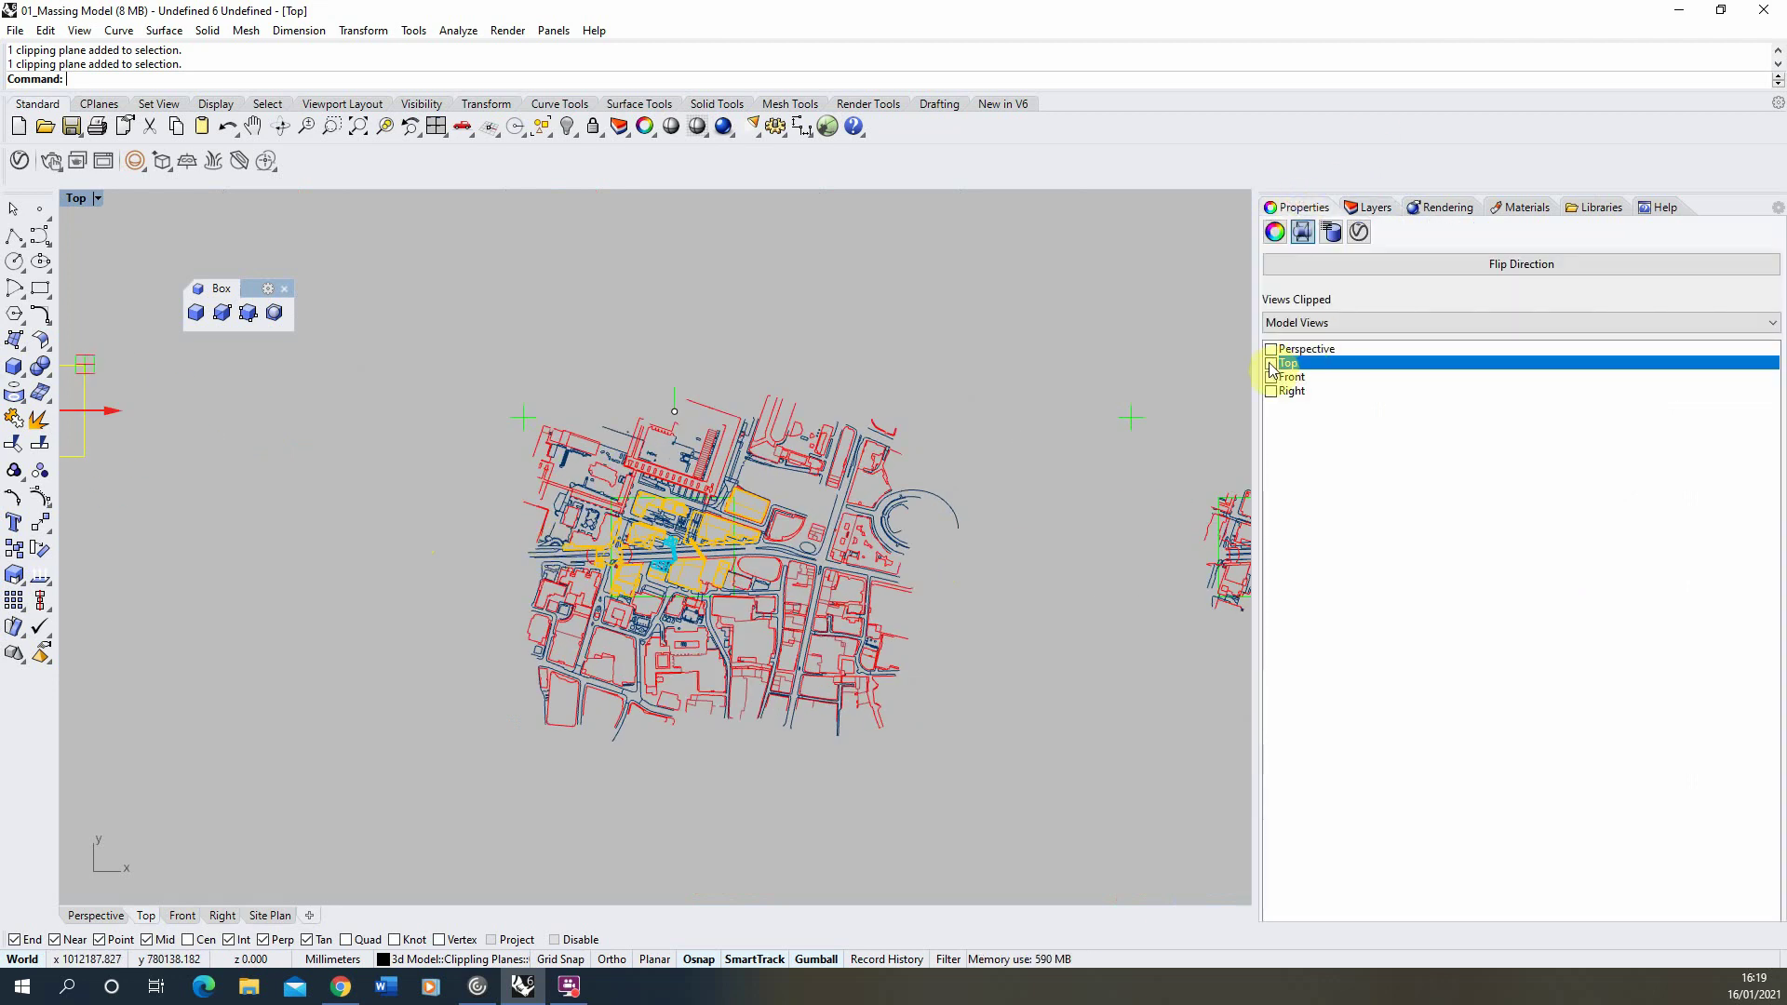
Tick Top under Views Clipped and zoom to check the black ground-floor outlines.
{"action": "left_click", "coordinate": [1271, 364]}
{"action": "scroll", "coordinate": [657, 555], "scroll_direction": "up", "scroll_amount": 4}
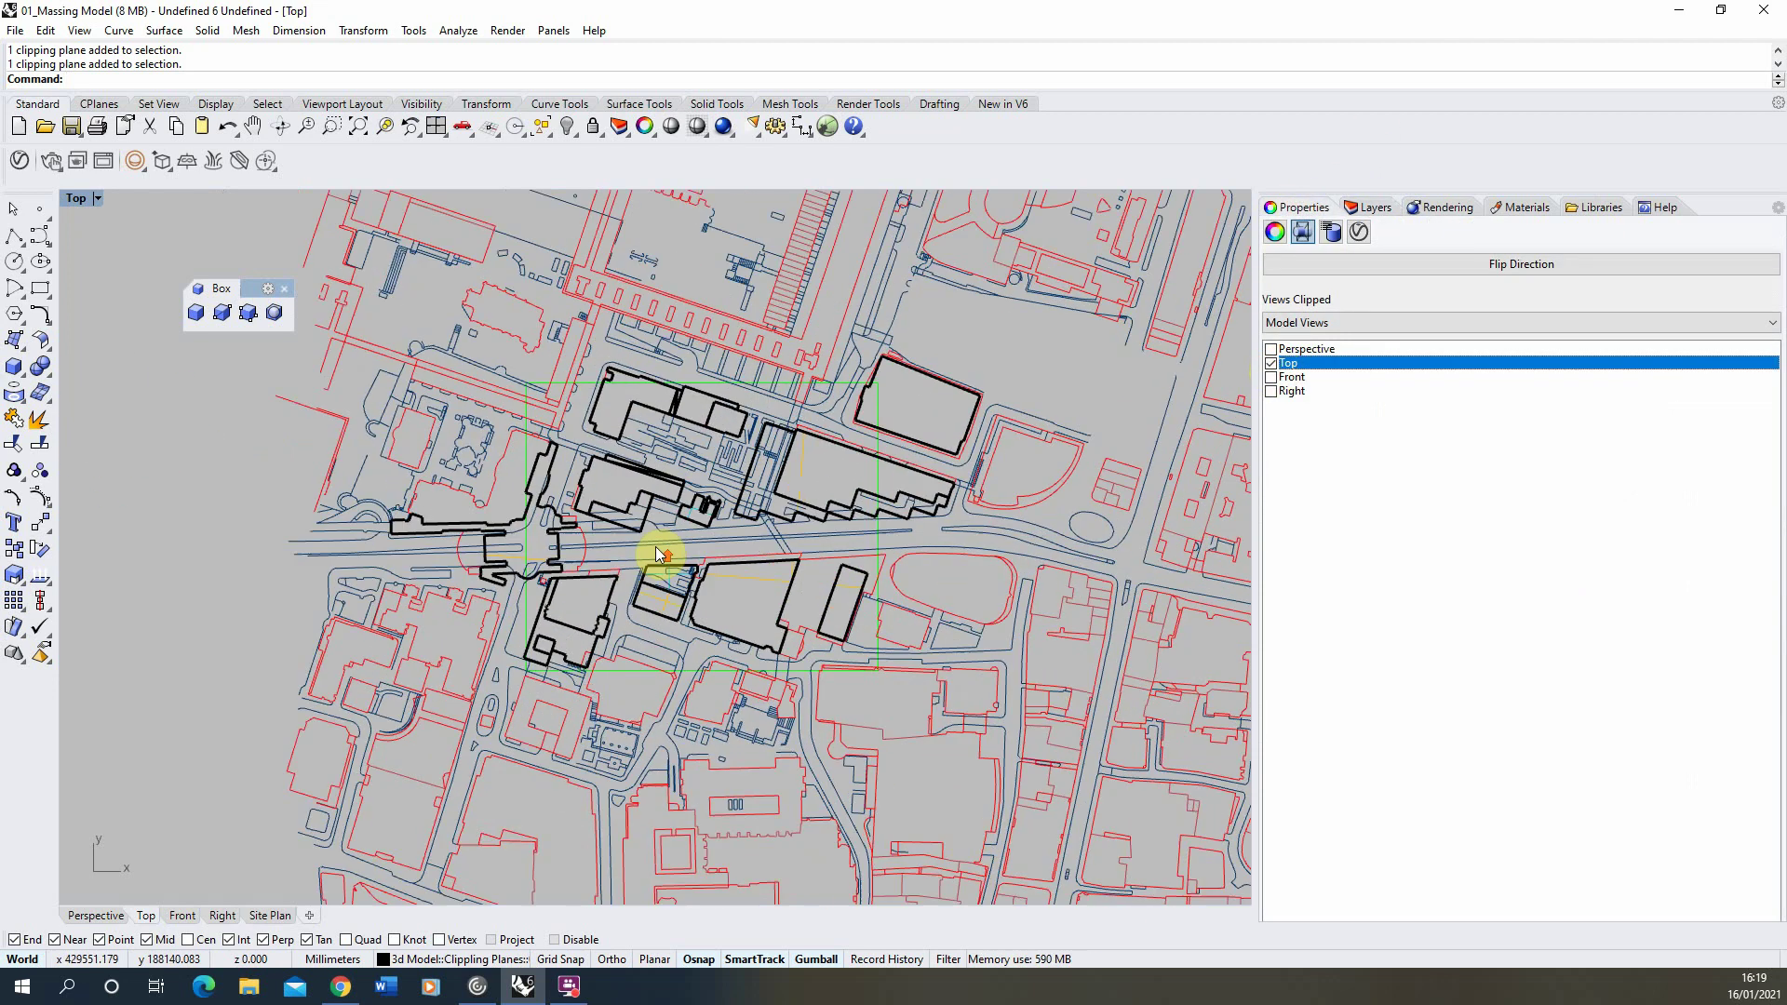
{"action": "scroll", "coordinate": [657, 555], "scroll_direction": "up", "scroll_amount": 2}
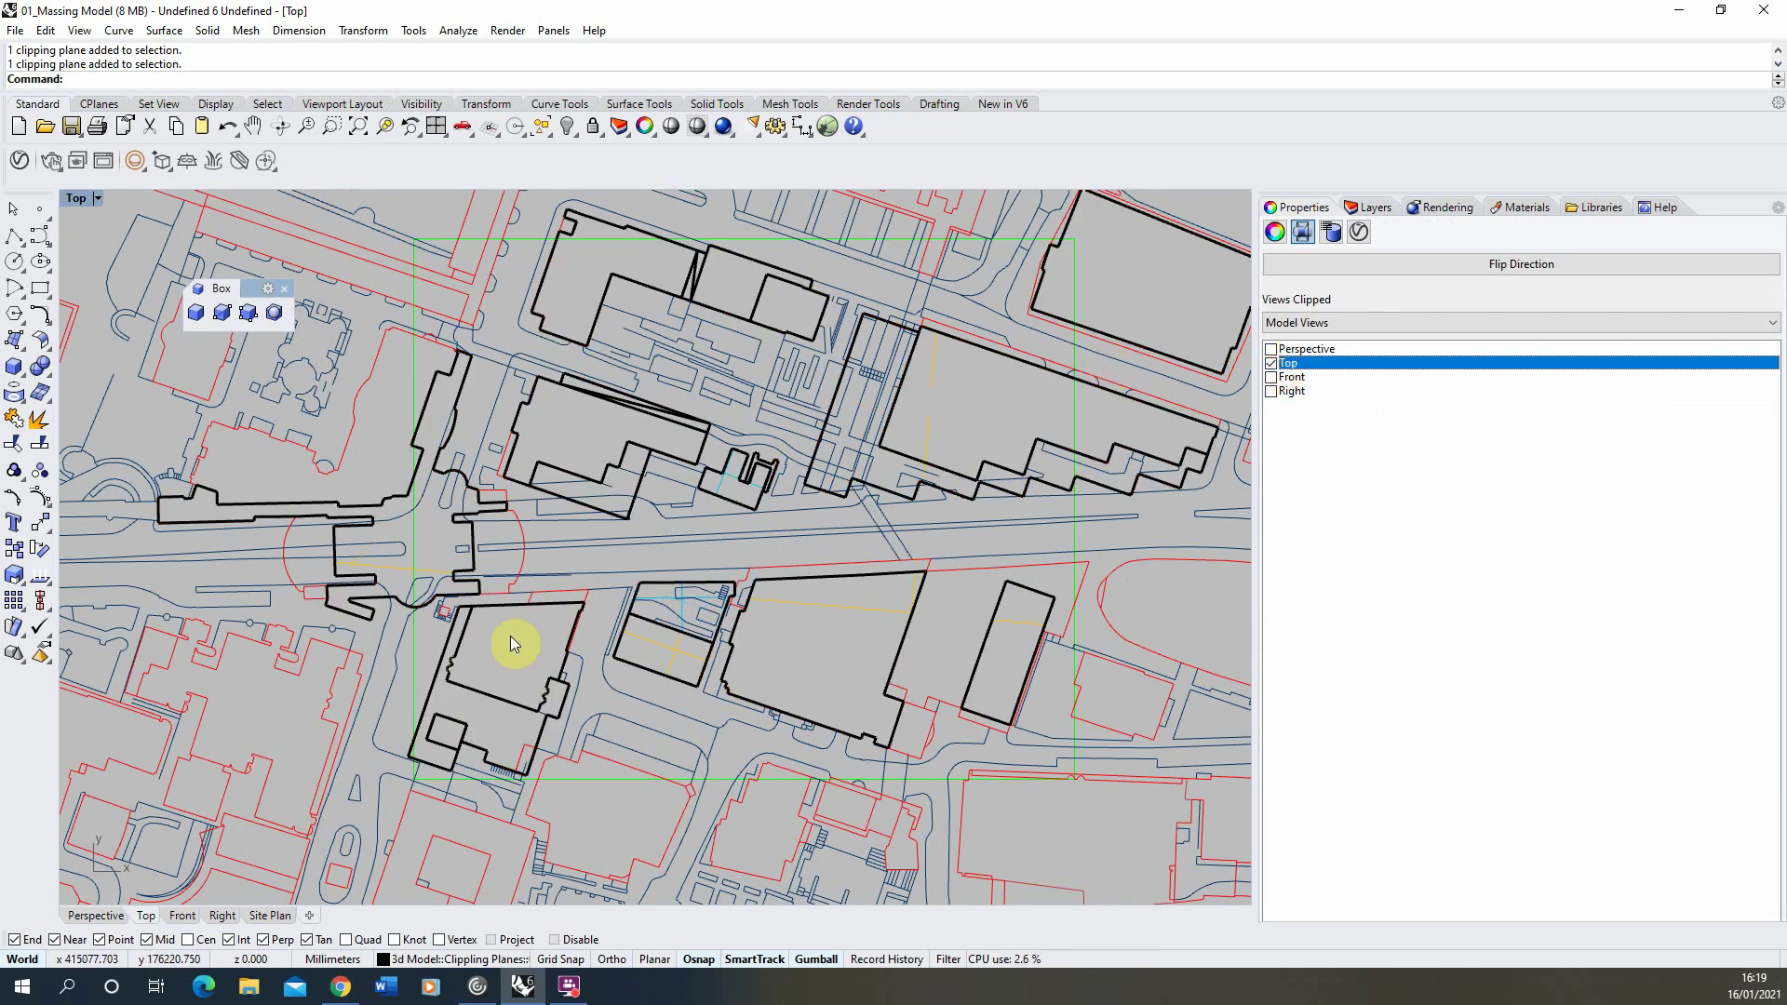
{"action": "scroll", "coordinate": [518, 586], "scroll_direction": "down", "scroll_amount": 3}
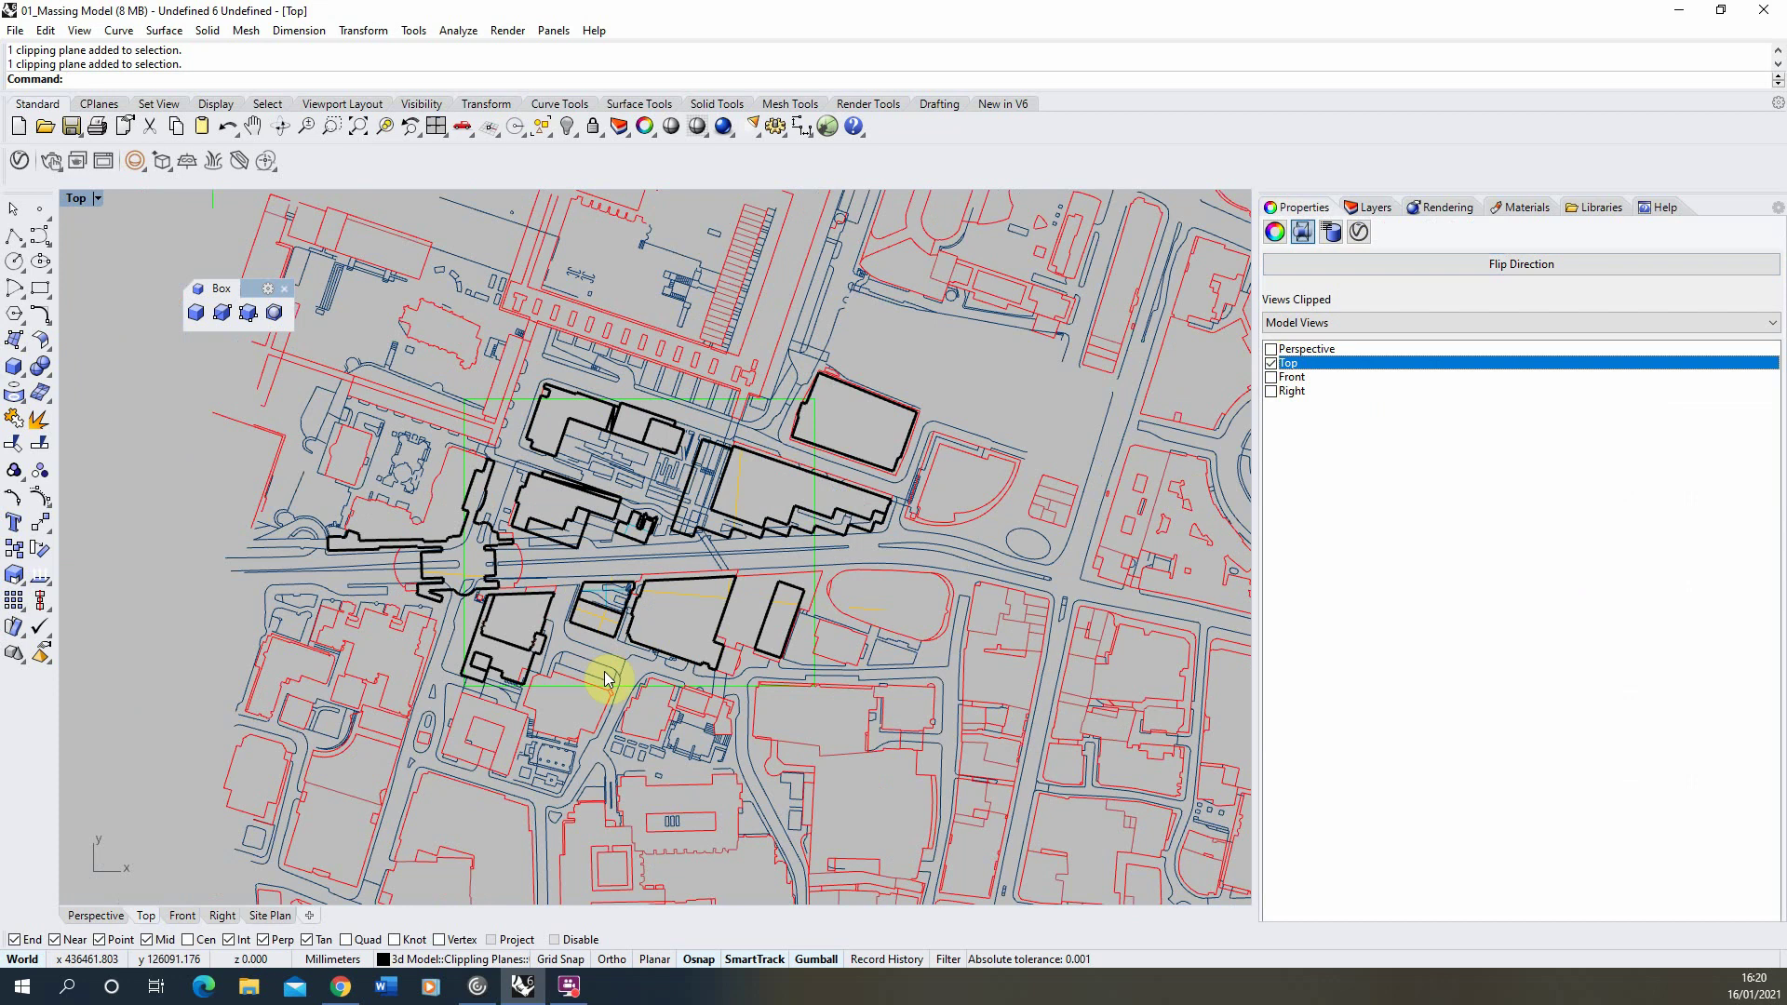
{"action": "scroll", "coordinate": [605, 684], "scroll_direction": "down", "scroll_amount": 2}
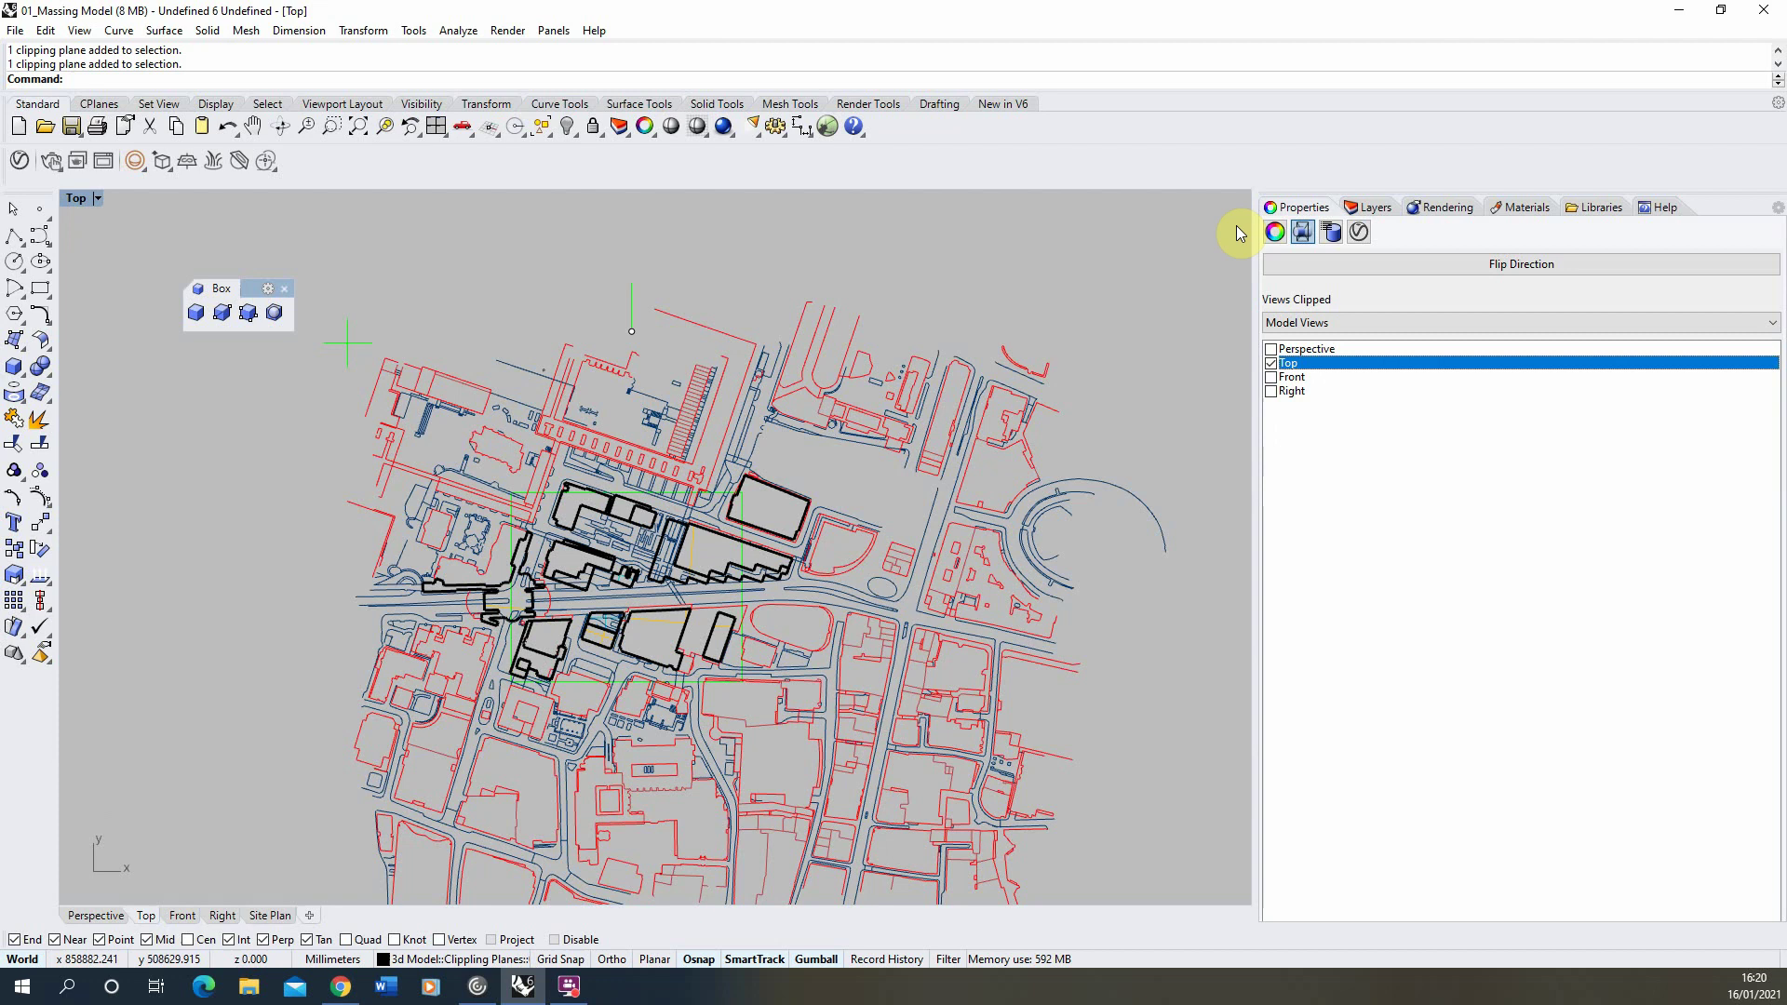
{"action": "scroll", "coordinate": [400, 511], "scroll_direction": "down", "scroll_amount": 3}
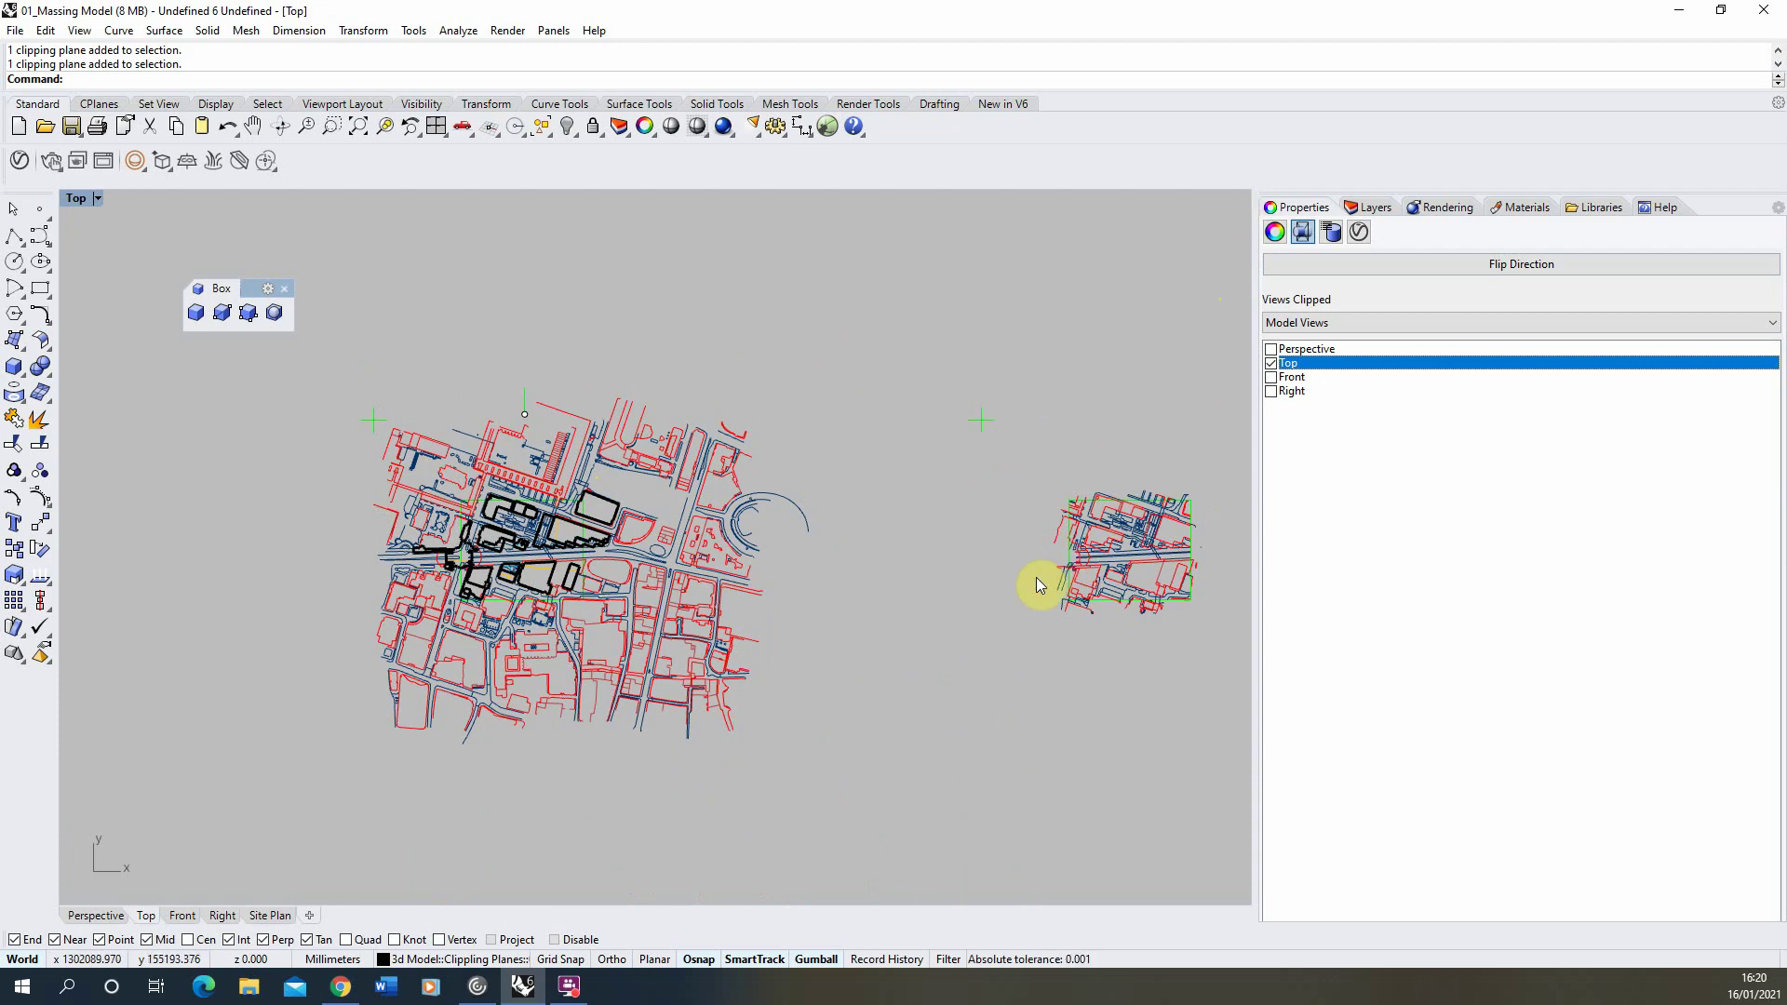
Toggle the Site linework layer off and back on, and drag GUIDE up the layer tree.
{"action": "left_click", "coordinate": [1370, 206]}
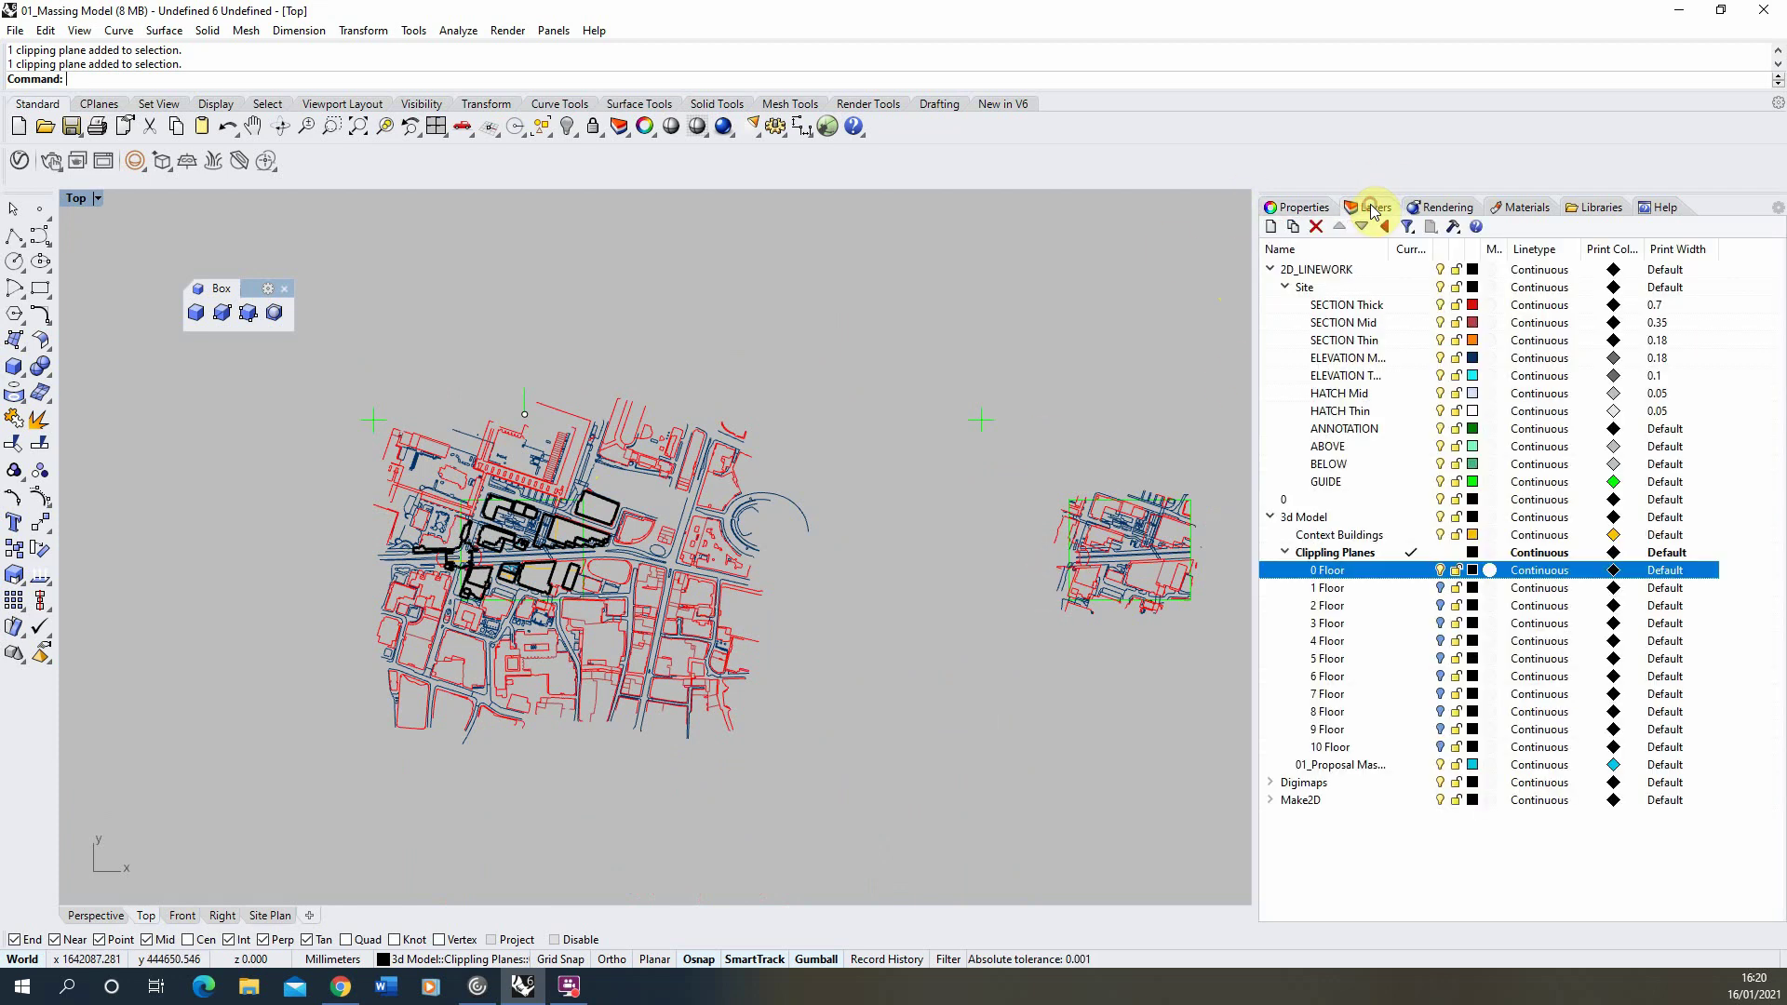
{"action": "left_click", "coordinate": [1441, 287]}
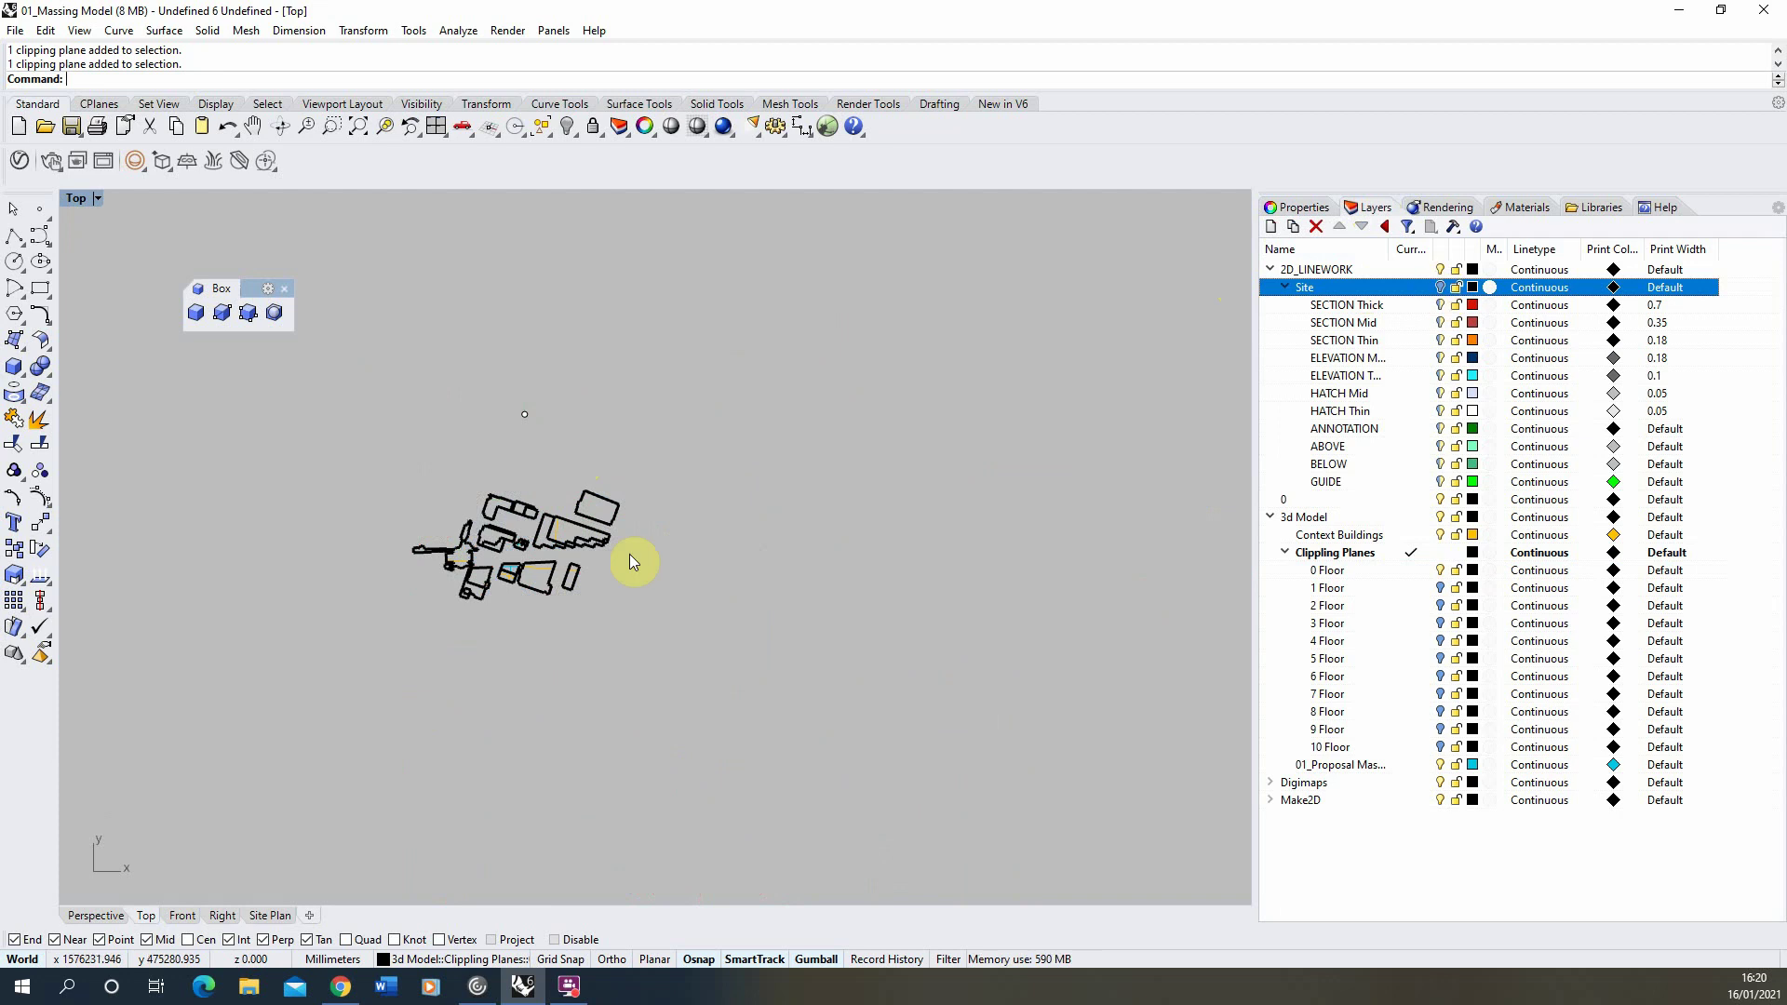
{"action": "scroll", "coordinate": [511, 470], "scroll_direction": "up", "scroll_amount": 3}
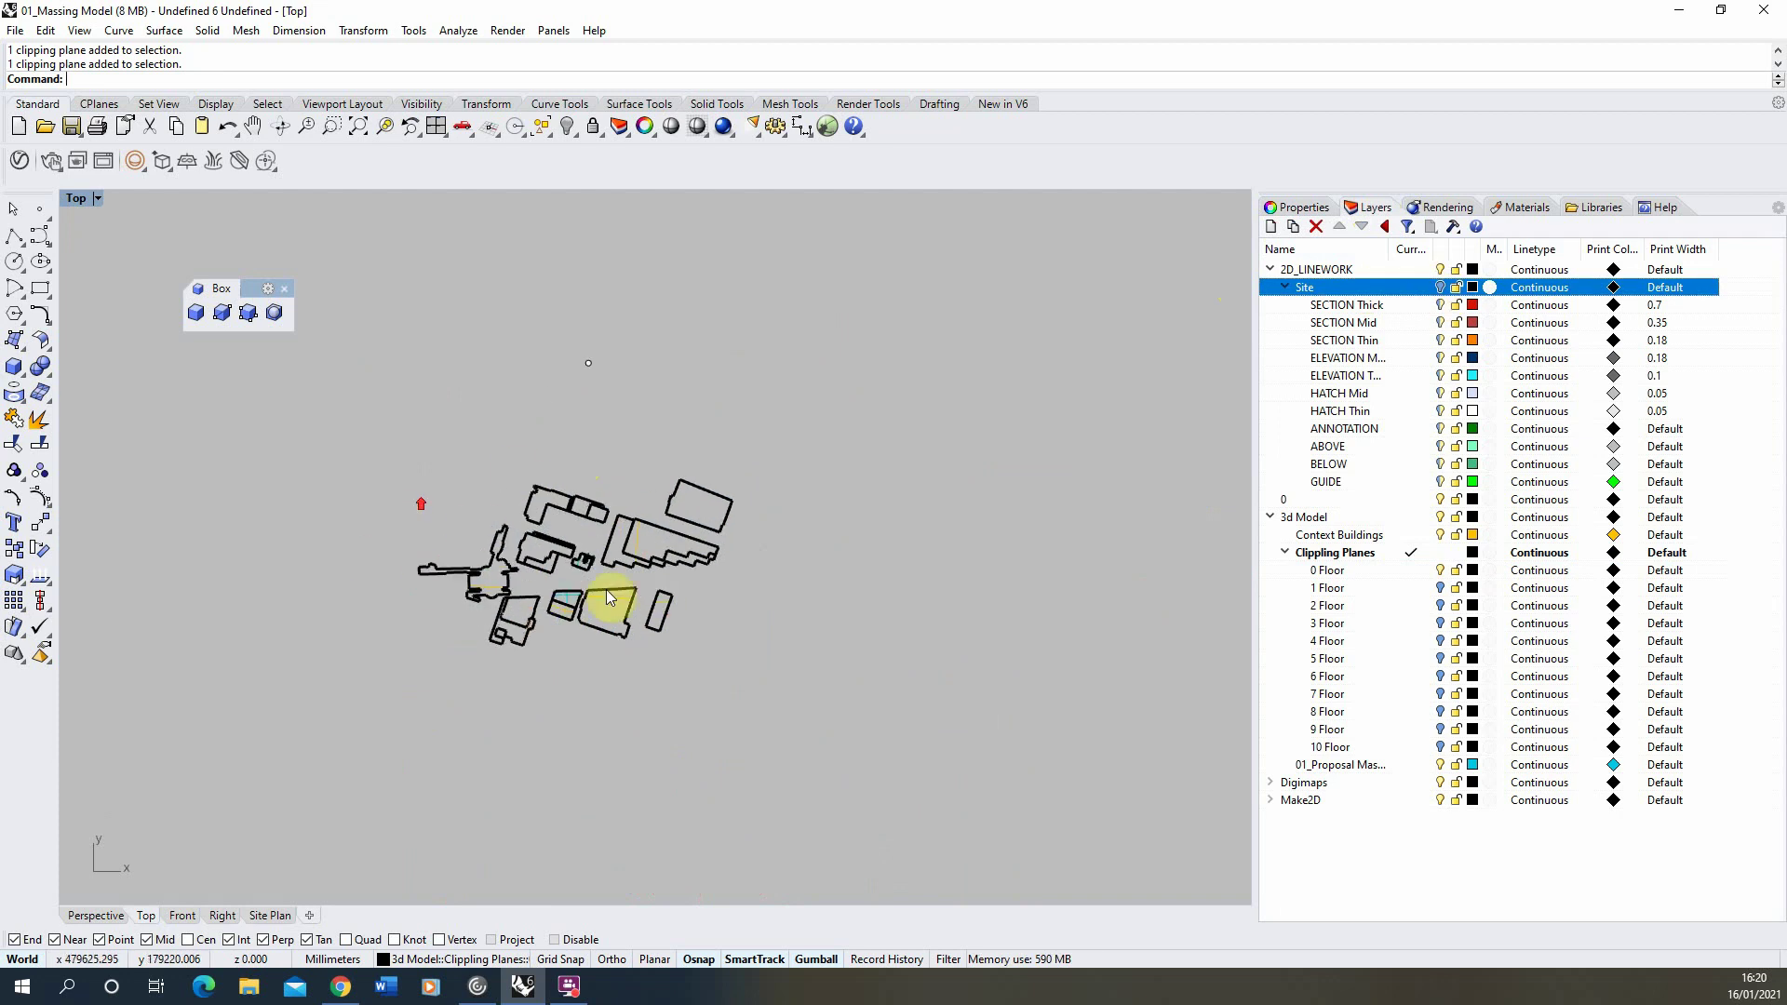
{"action": "left_click", "coordinate": [1441, 287]}
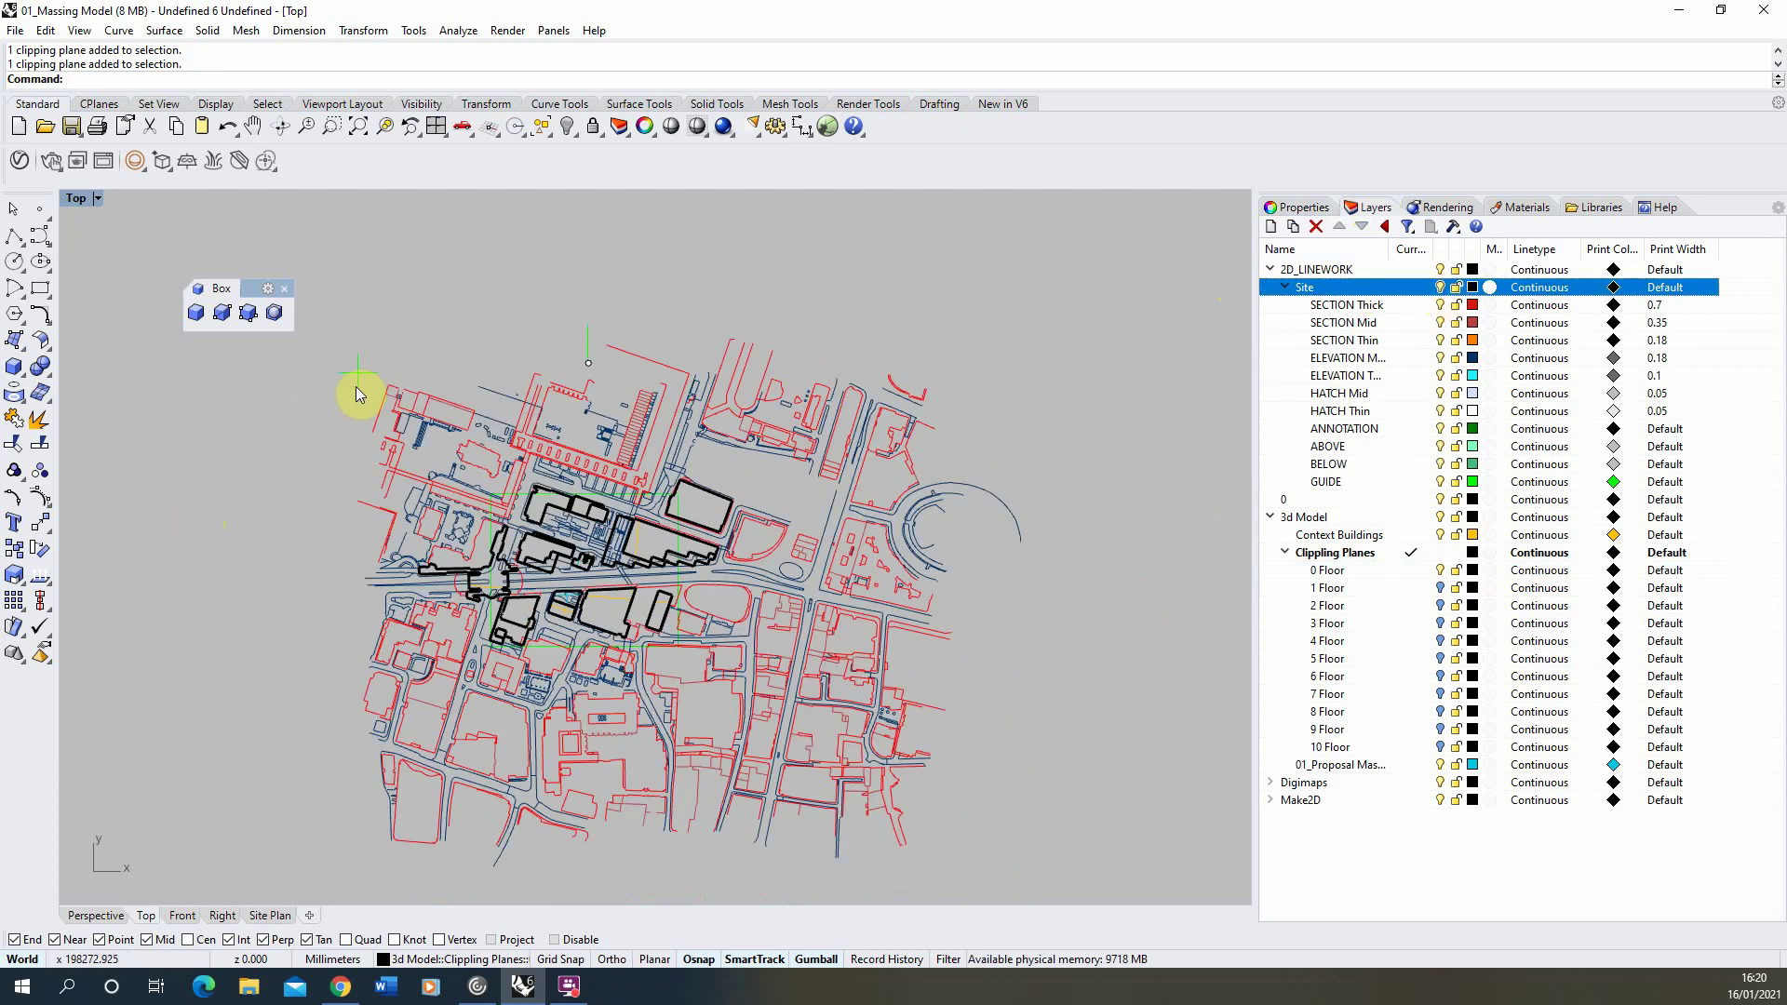
{"action": "left_click_drag", "start_coordinate": [1354, 485], "coordinate": [1337, 277]}
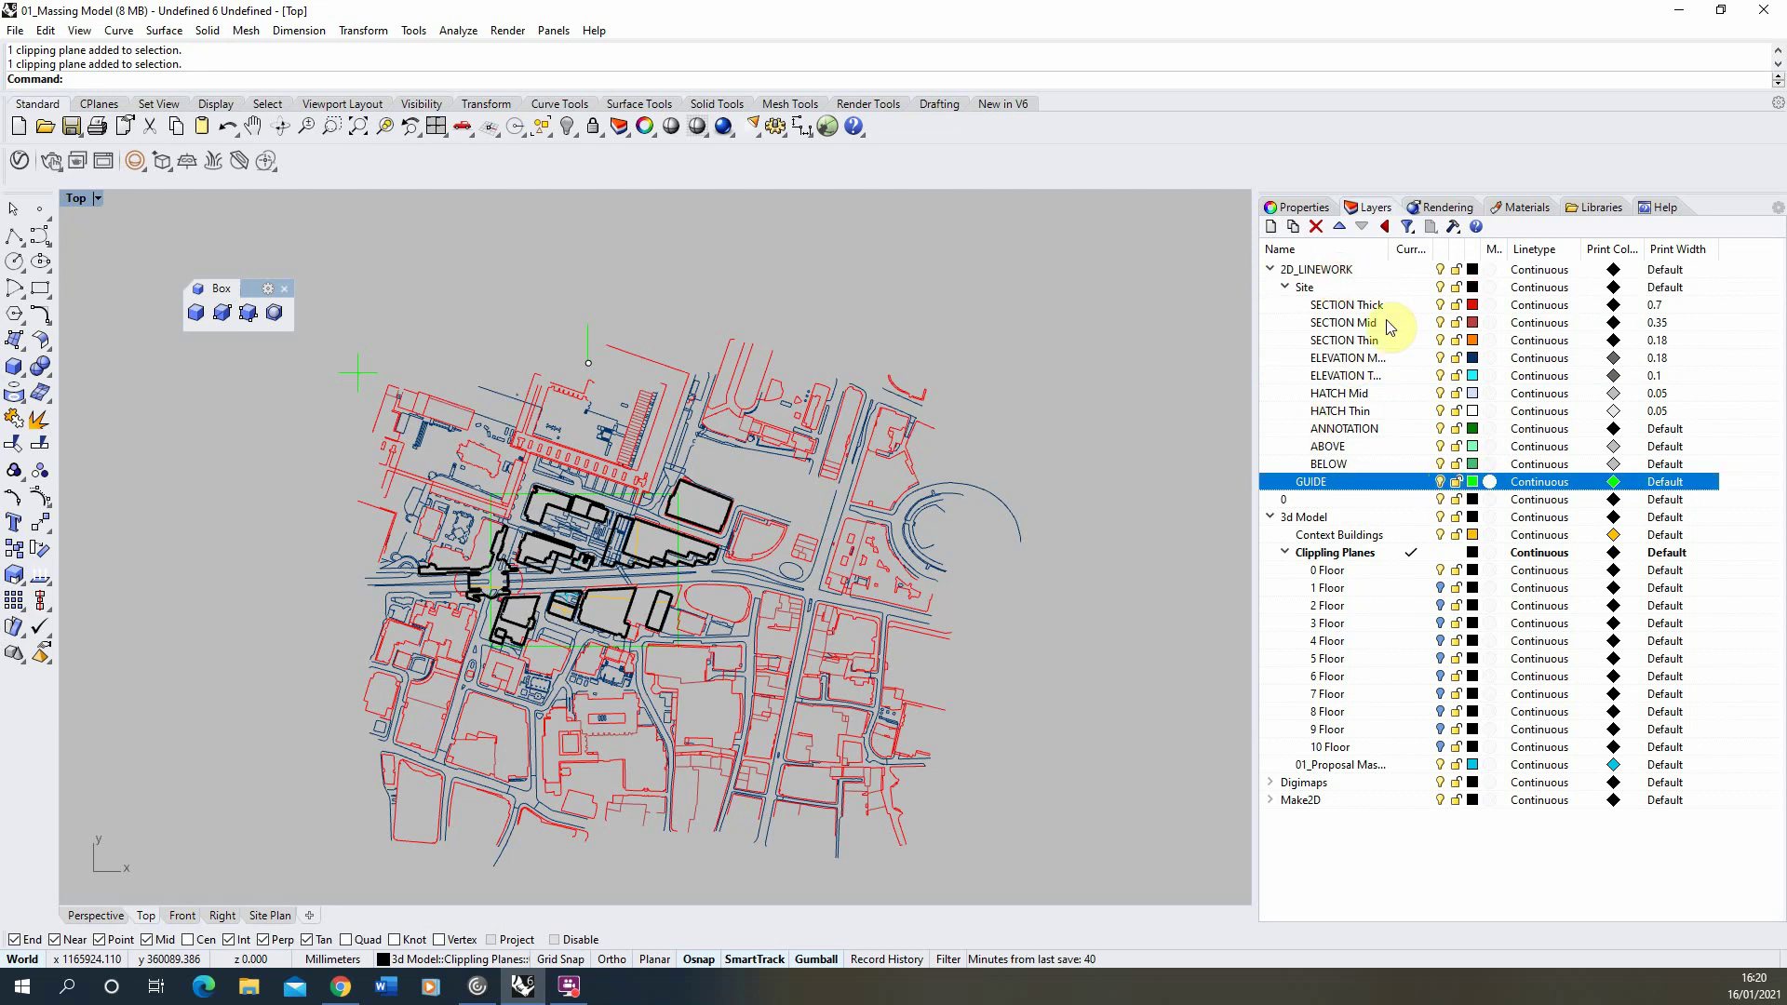
Hide the Site and GUIDE layers and move GUIDE out of Site into 2D_LINEWORK.
{"action": "left_click", "coordinate": [1445, 289], "text": "ctrl"}
{"action": "left_click", "coordinate": [1440, 288]}
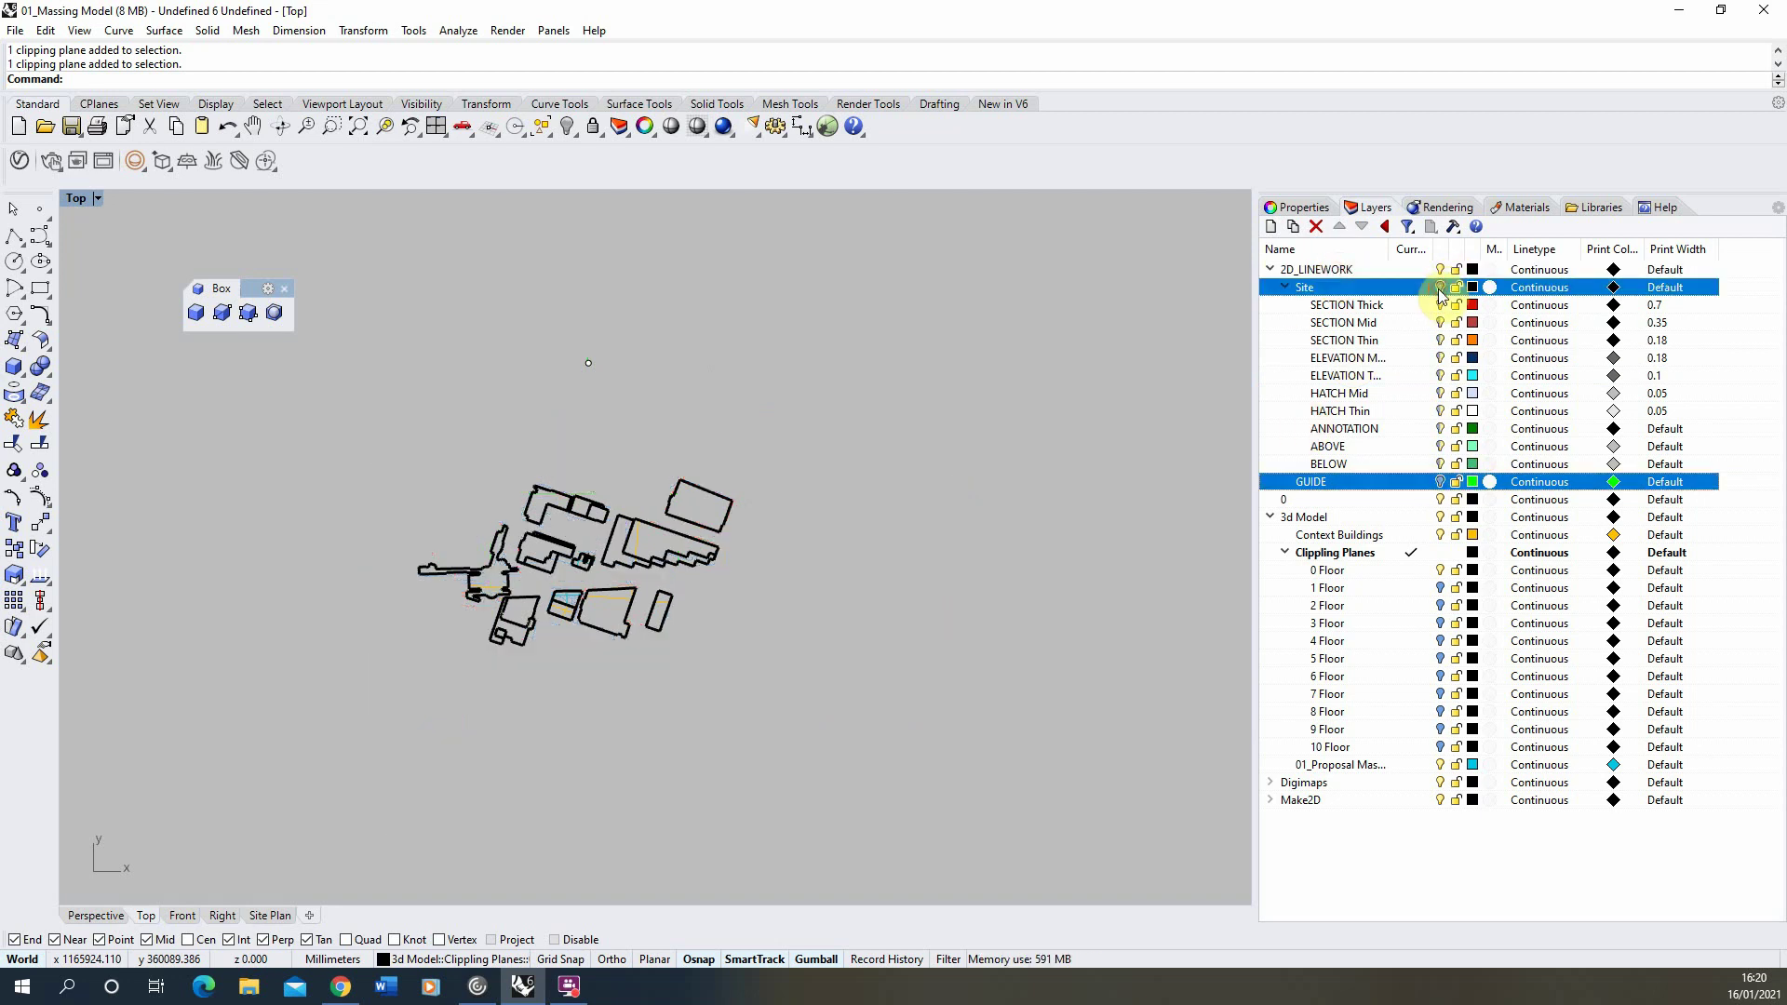
{"action": "left_click", "coordinate": [1439, 481]}
{"action": "left_click_drag", "start_coordinate": [1440, 481], "coordinate": [1324, 255]}
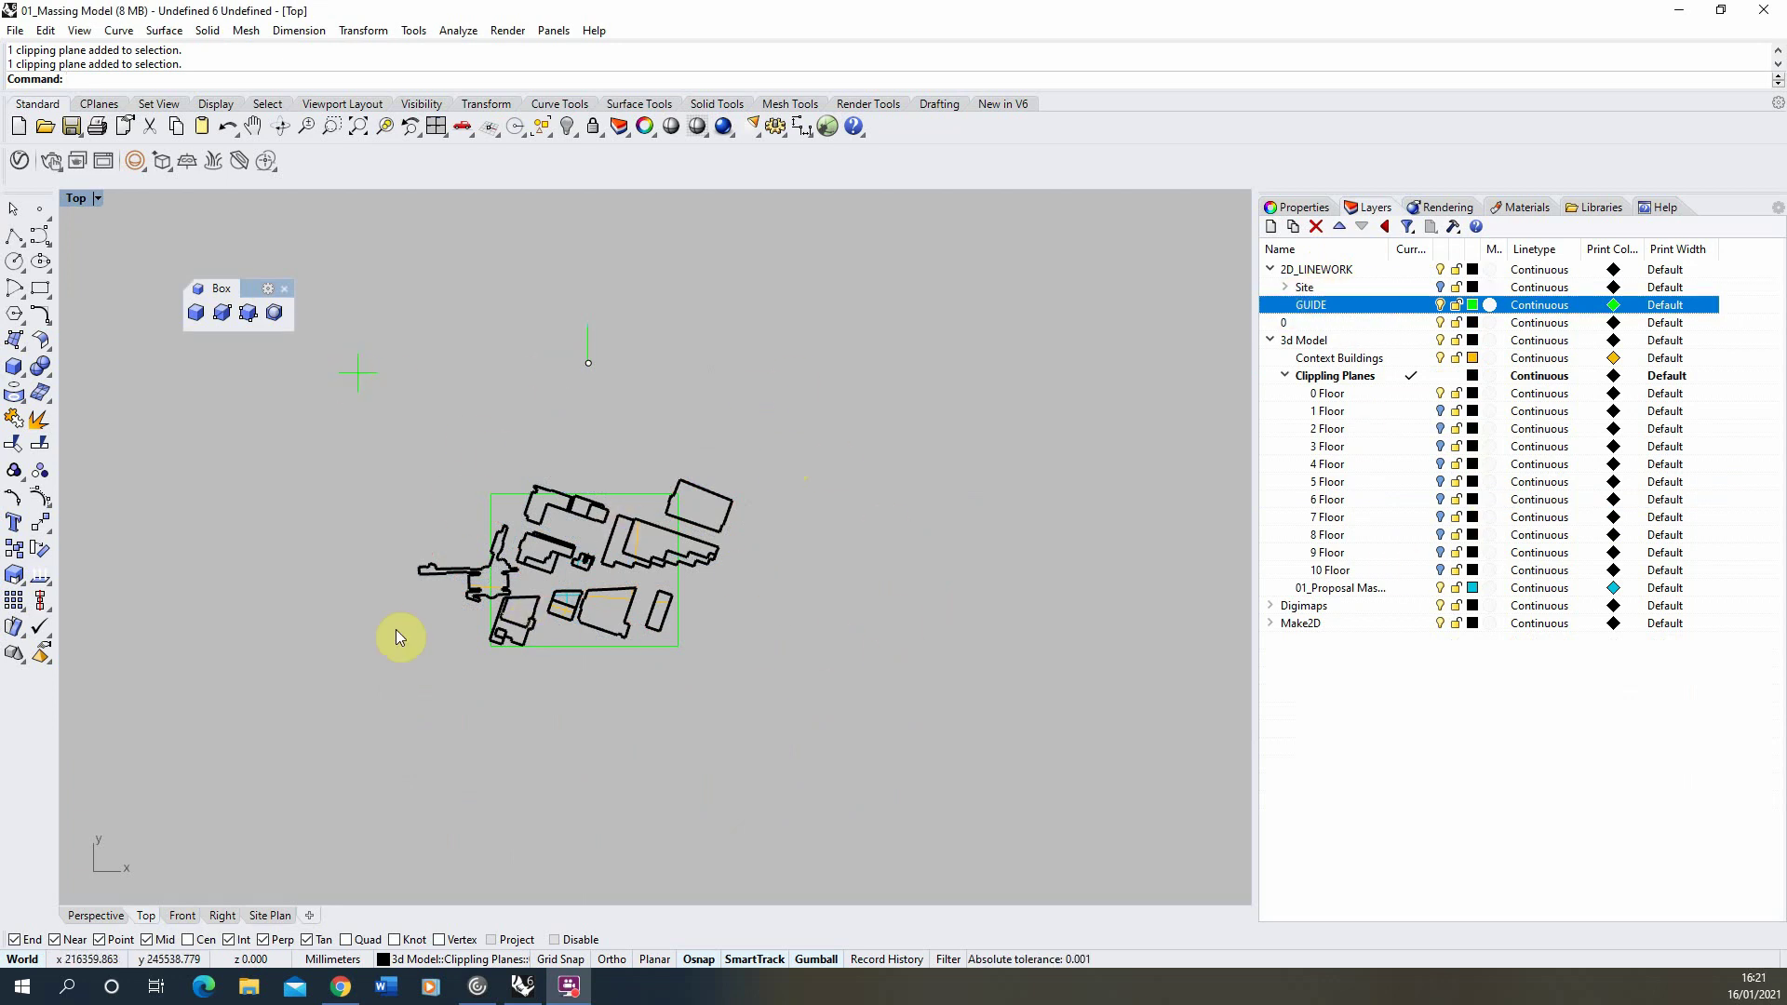
Window-select the clipped ground-floor model and run Make2D from the Top view, keeping source layers.
{"action": "left_click_drag", "start_coordinate": [882, 293], "coordinate": [311, 705]}
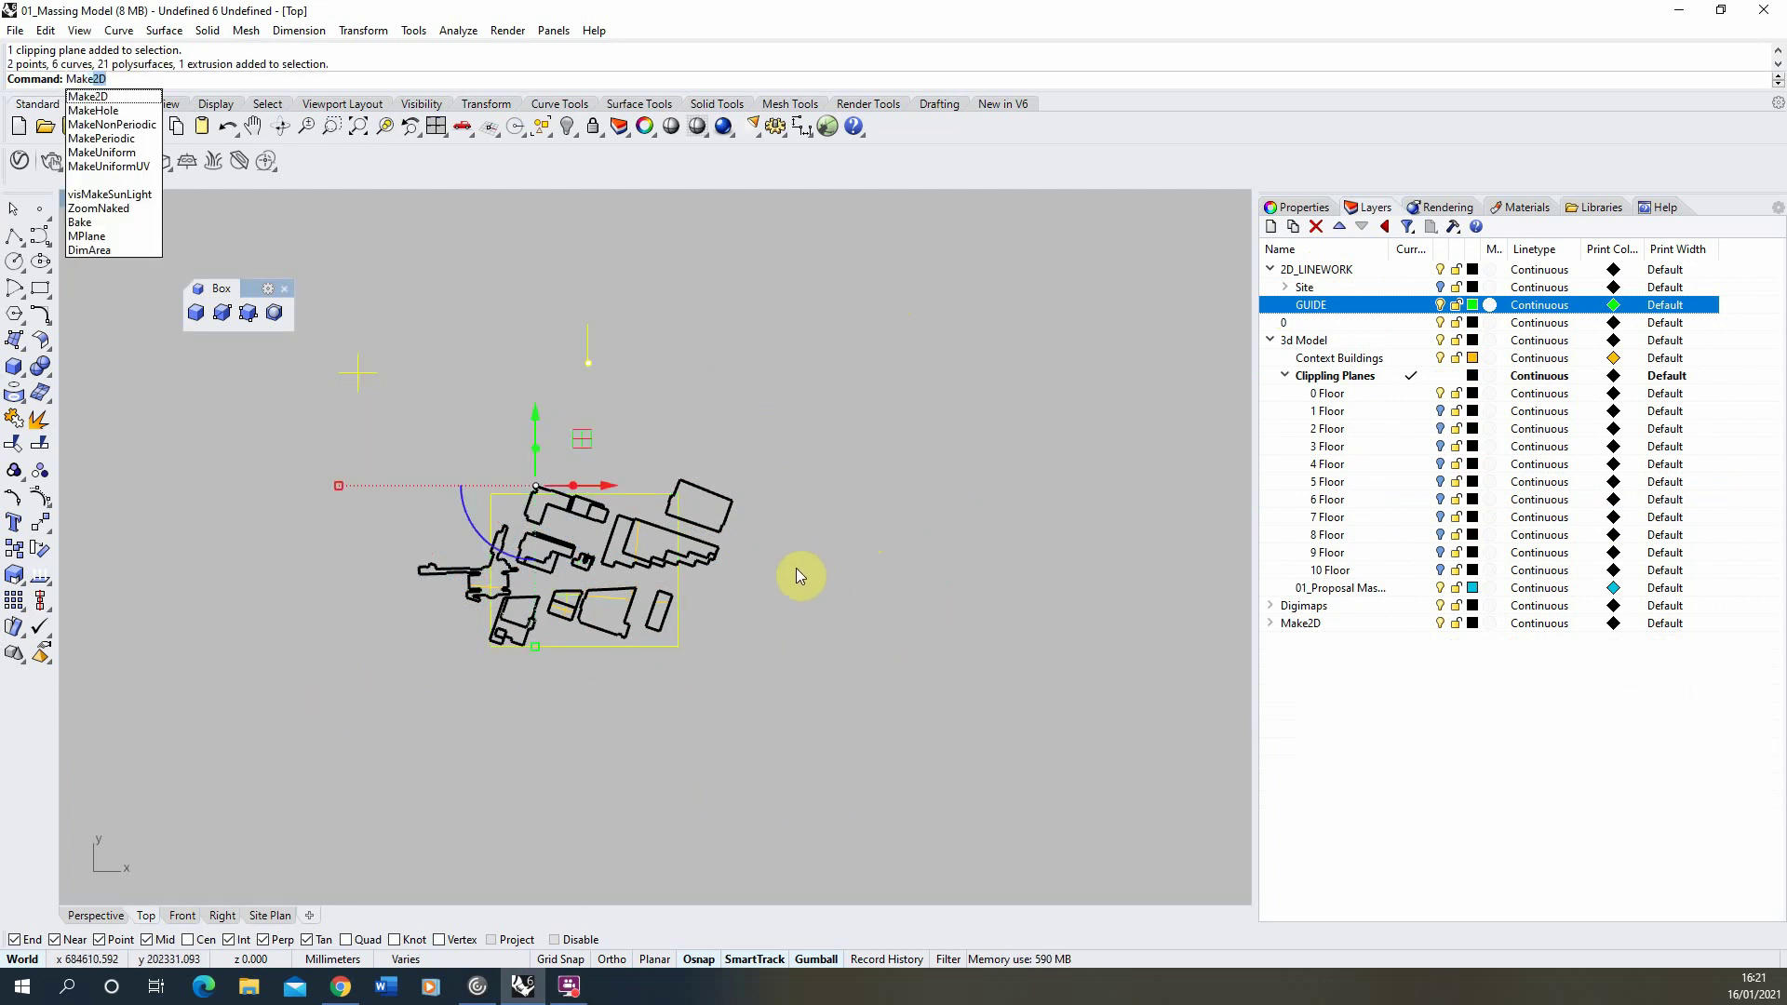
{"action": "key", "text": "Return"}
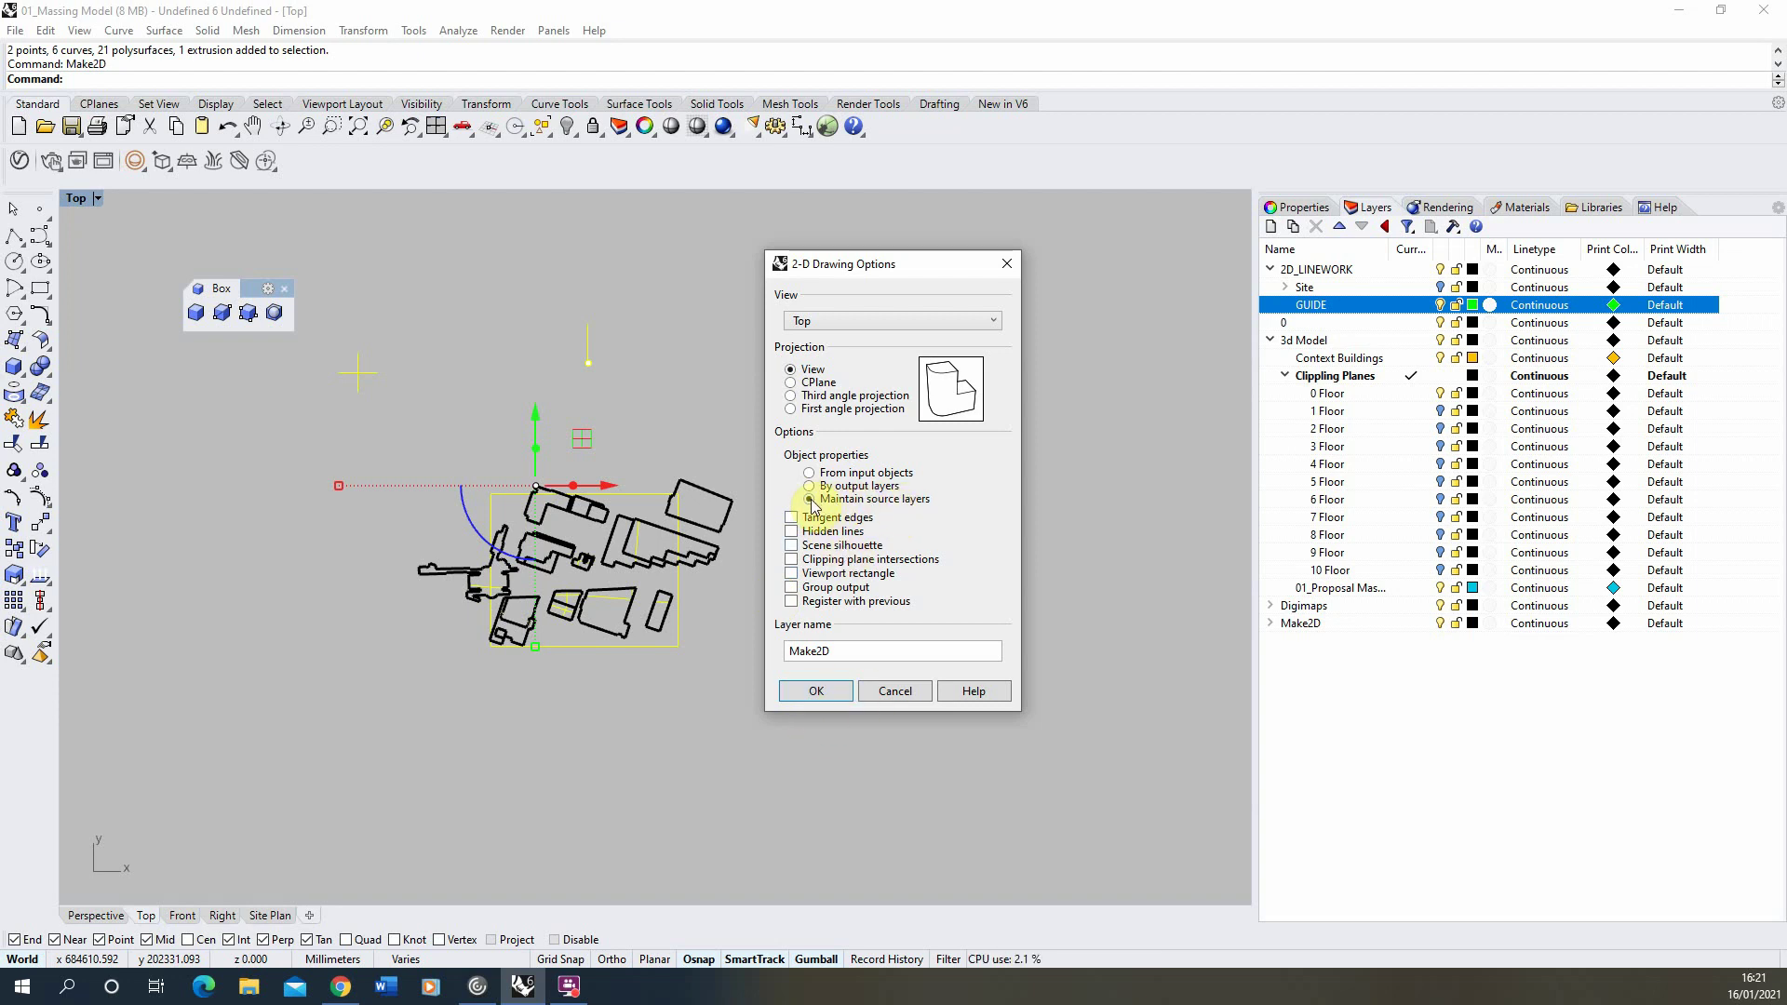
{"action": "left_click", "coordinate": [816, 693]}
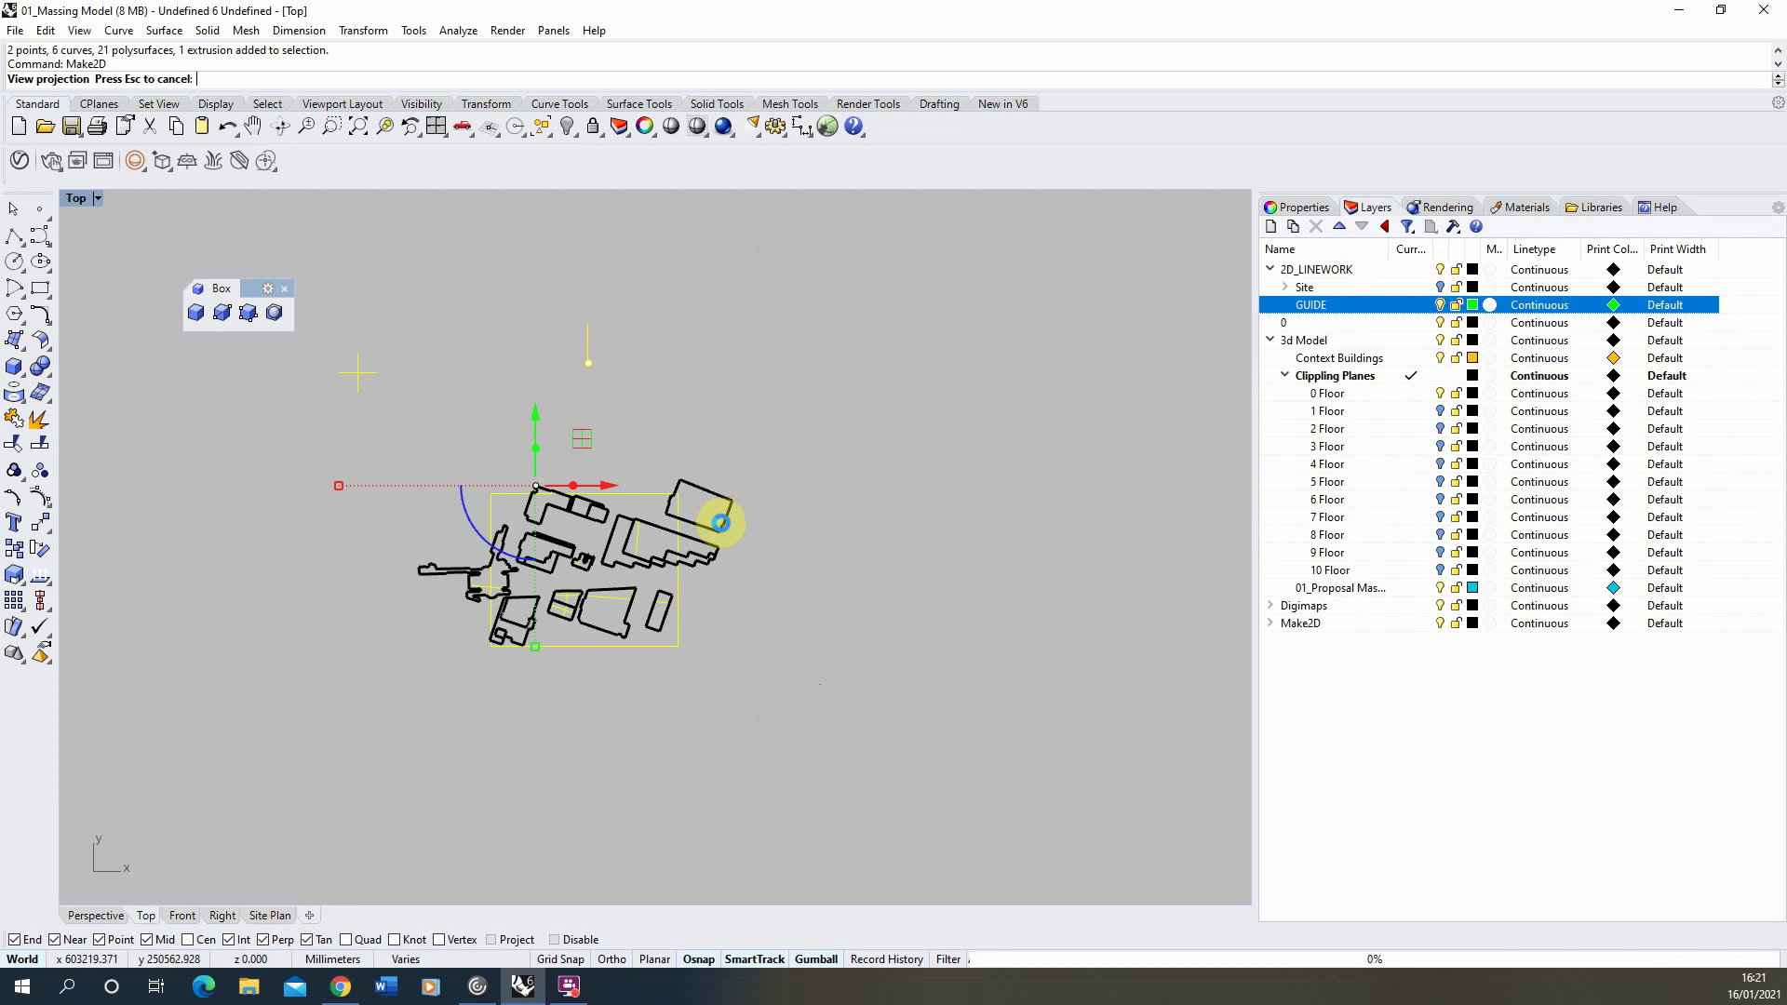
{"action": "left_click", "coordinate": [37, 531]}
{"action": "scroll", "coordinate": [665, 633], "scroll_direction": "down", "scroll_amount": 5}
Move the ground-floor Make2D drawing to a spot above the model.
{"action": "left_click", "coordinate": [590, 482]}
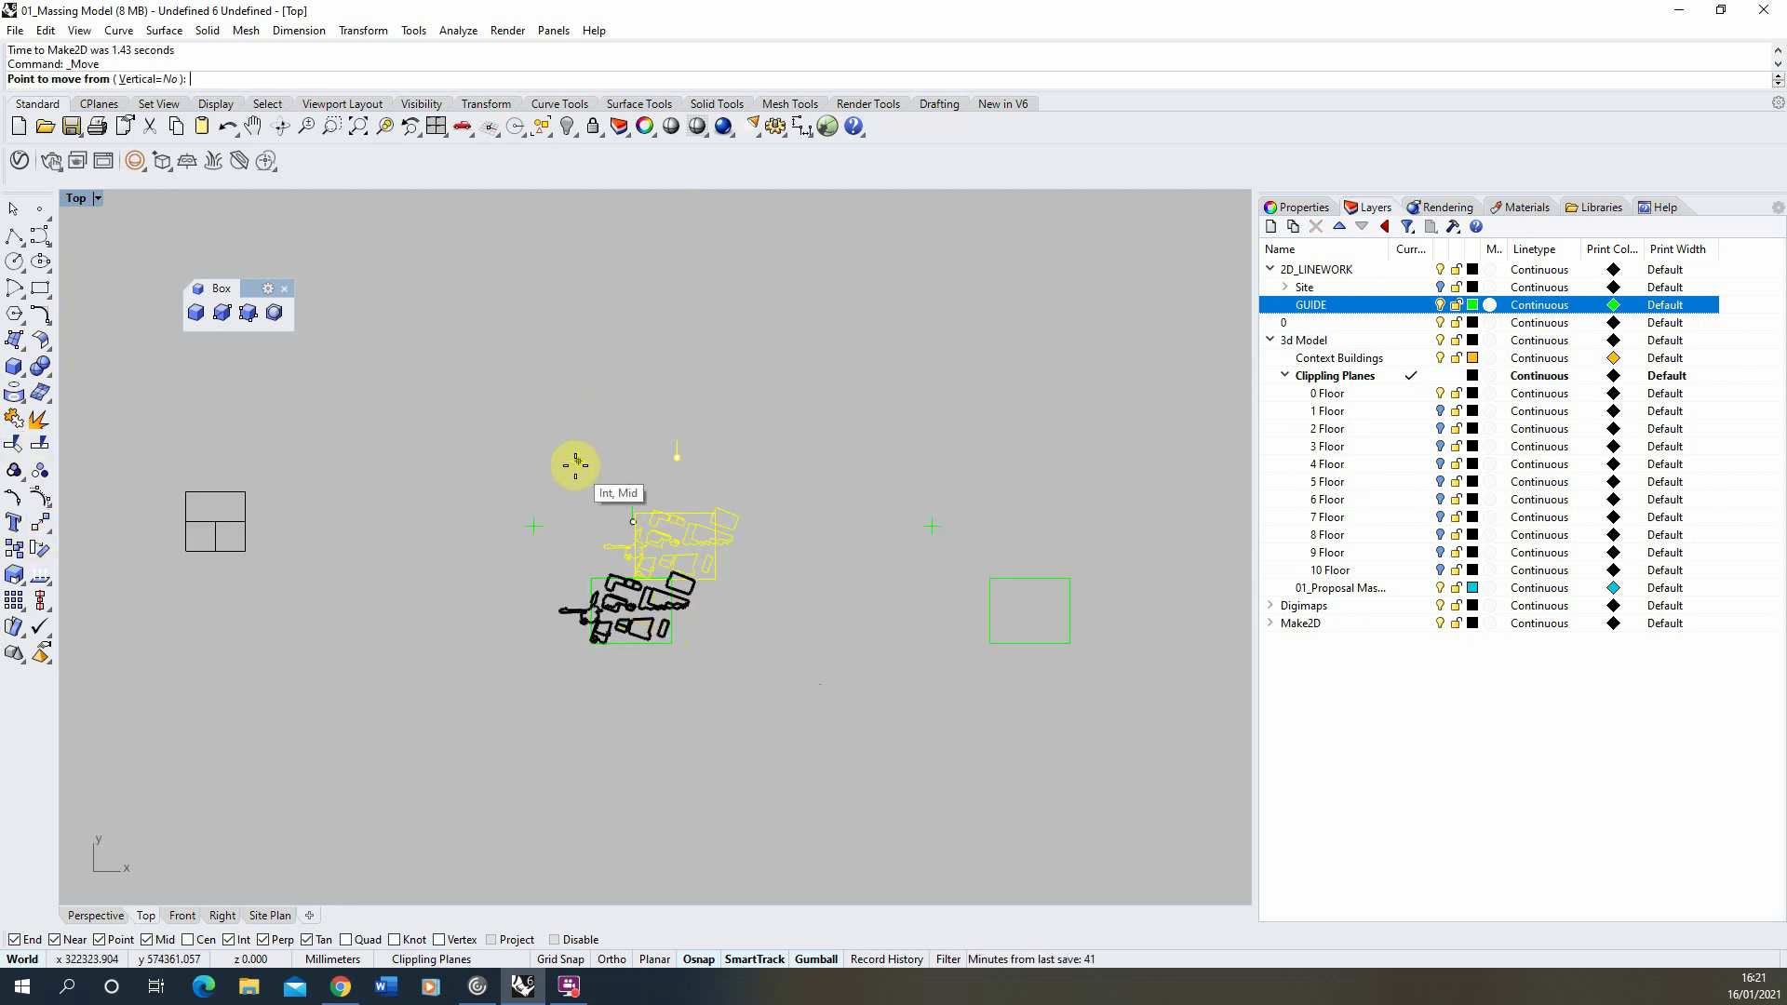
{"action": "left_click", "coordinate": [731, 317]}
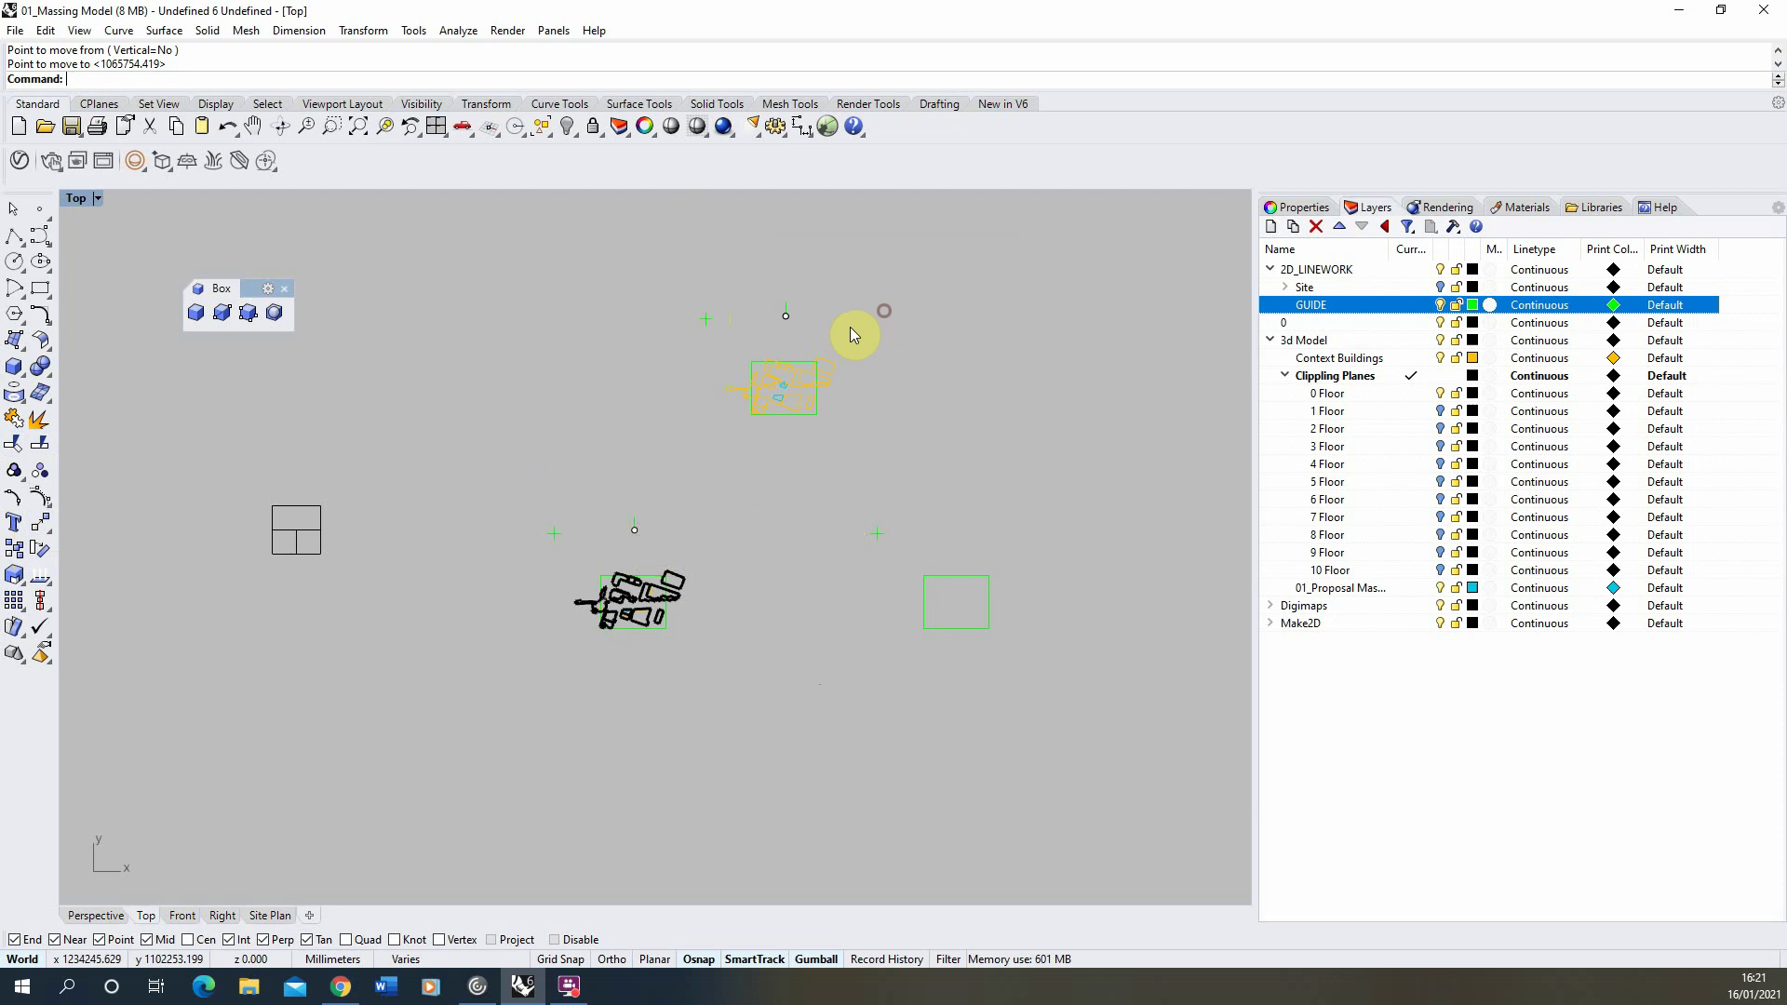
{"action": "scroll", "coordinate": [746, 430], "scroll_direction": "up", "scroll_amount": 5}
{"action": "scroll", "coordinate": [746, 438], "scroll_direction": "up", "scroll_amount": 3}
{"action": "scroll", "coordinate": [817, 399], "scroll_direction": "down", "scroll_amount": 6}
{"action": "scroll", "coordinate": [402, 688], "scroll_direction": "up", "scroll_amount": 3}
{"action": "scroll", "coordinate": [409, 687], "scroll_direction": "down", "scroll_amount": 1}
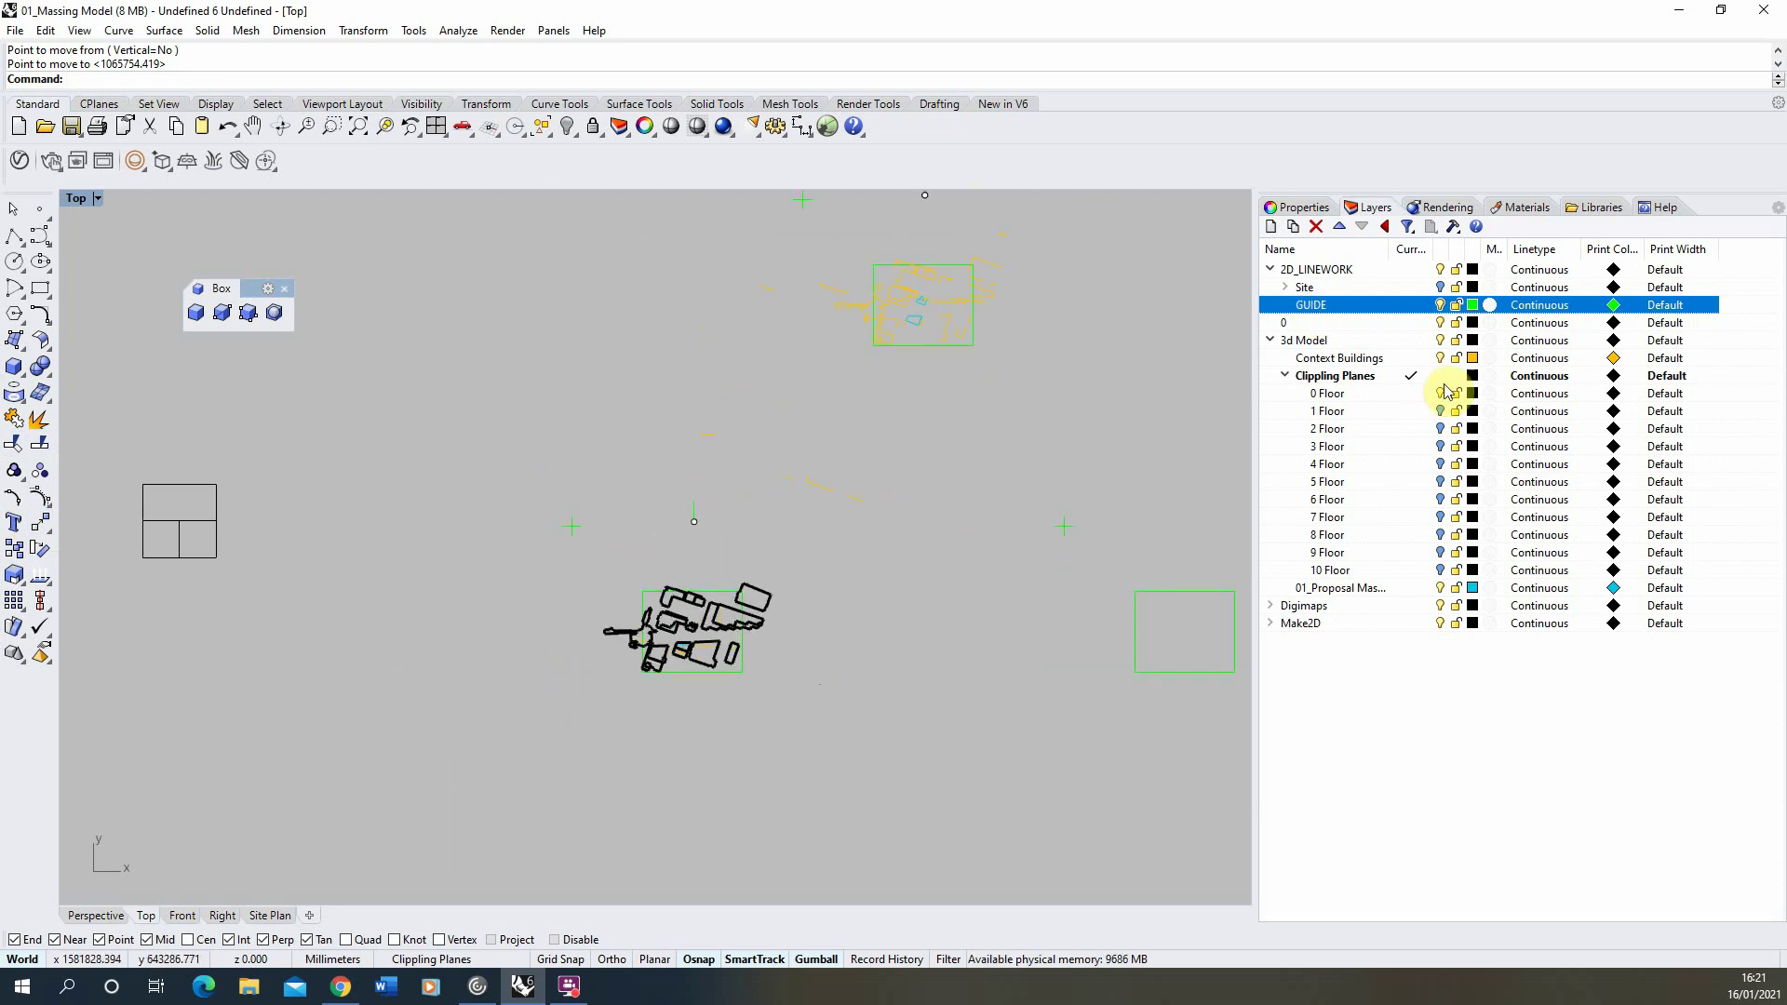
Stop the 0 Floor clipping plane clipping the Top view, then turn on the 1 Floor layer.
{"action": "left_click", "coordinate": [1411, 394]}
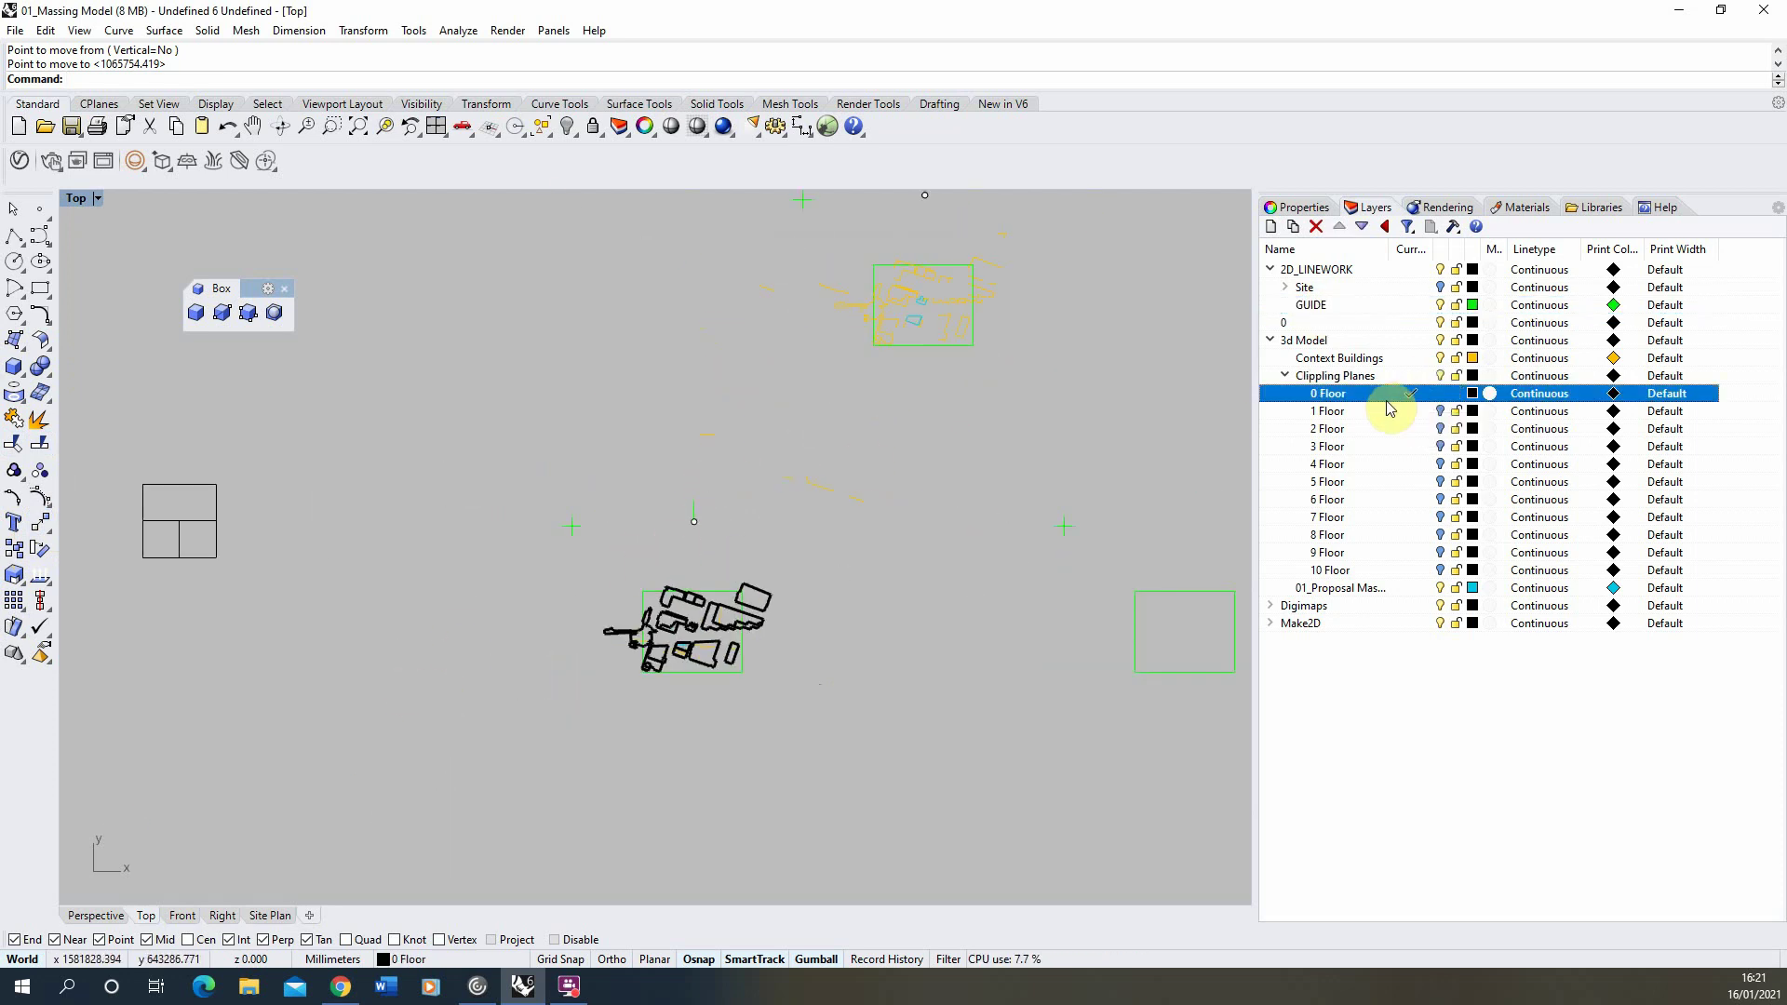
{"action": "right_click", "coordinate": [1383, 400]}
{"action": "left_click", "coordinate": [1449, 682]}
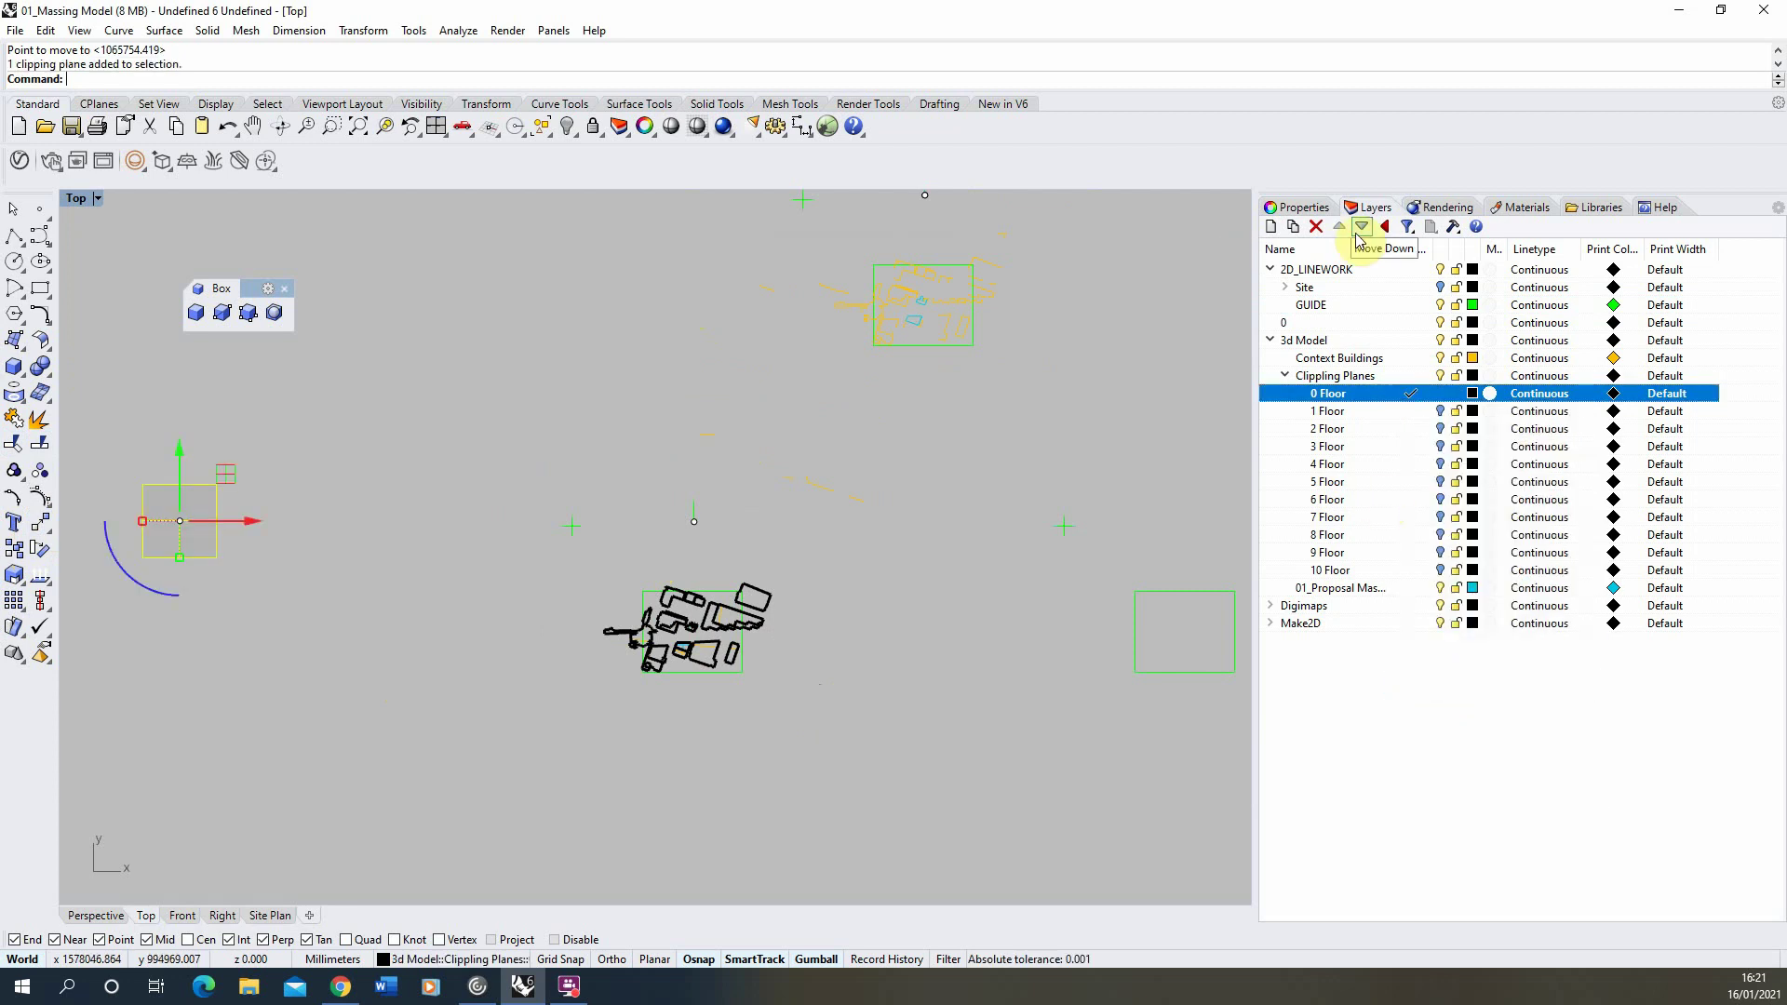
{"action": "left_click", "coordinate": [1295, 207]}
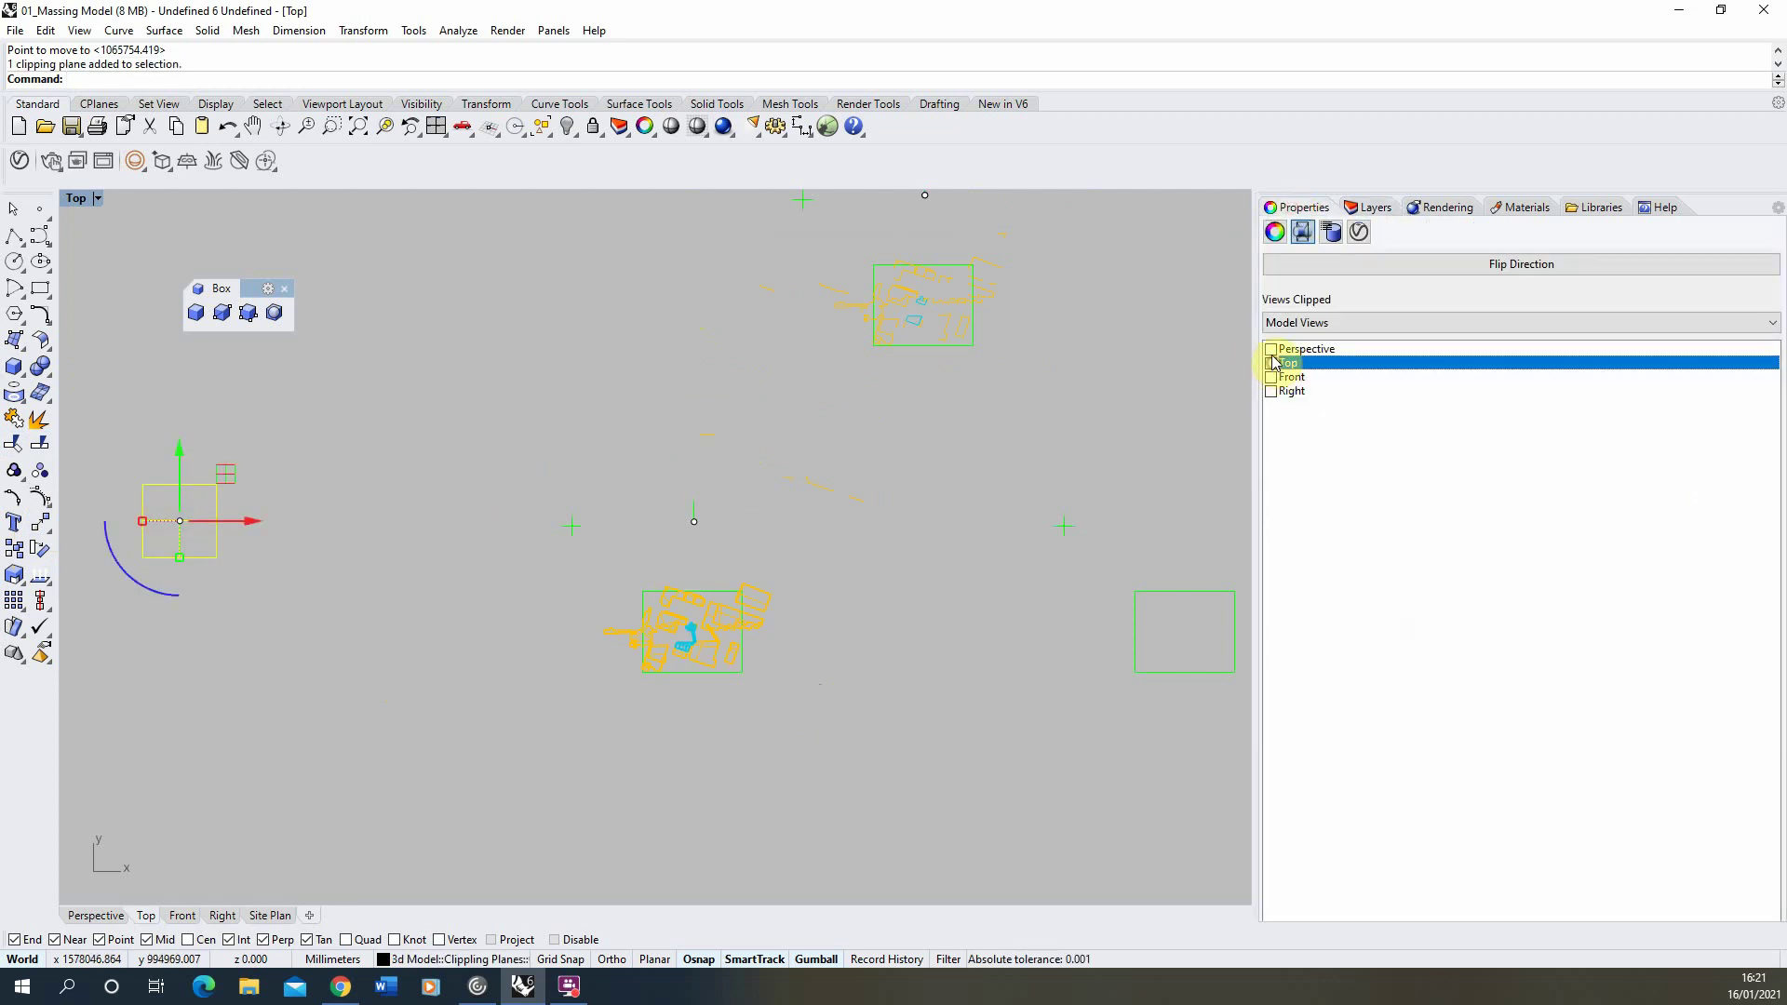
{"action": "left_click", "coordinate": [1368, 207]}
{"action": "left_click", "coordinate": [1439, 412]}
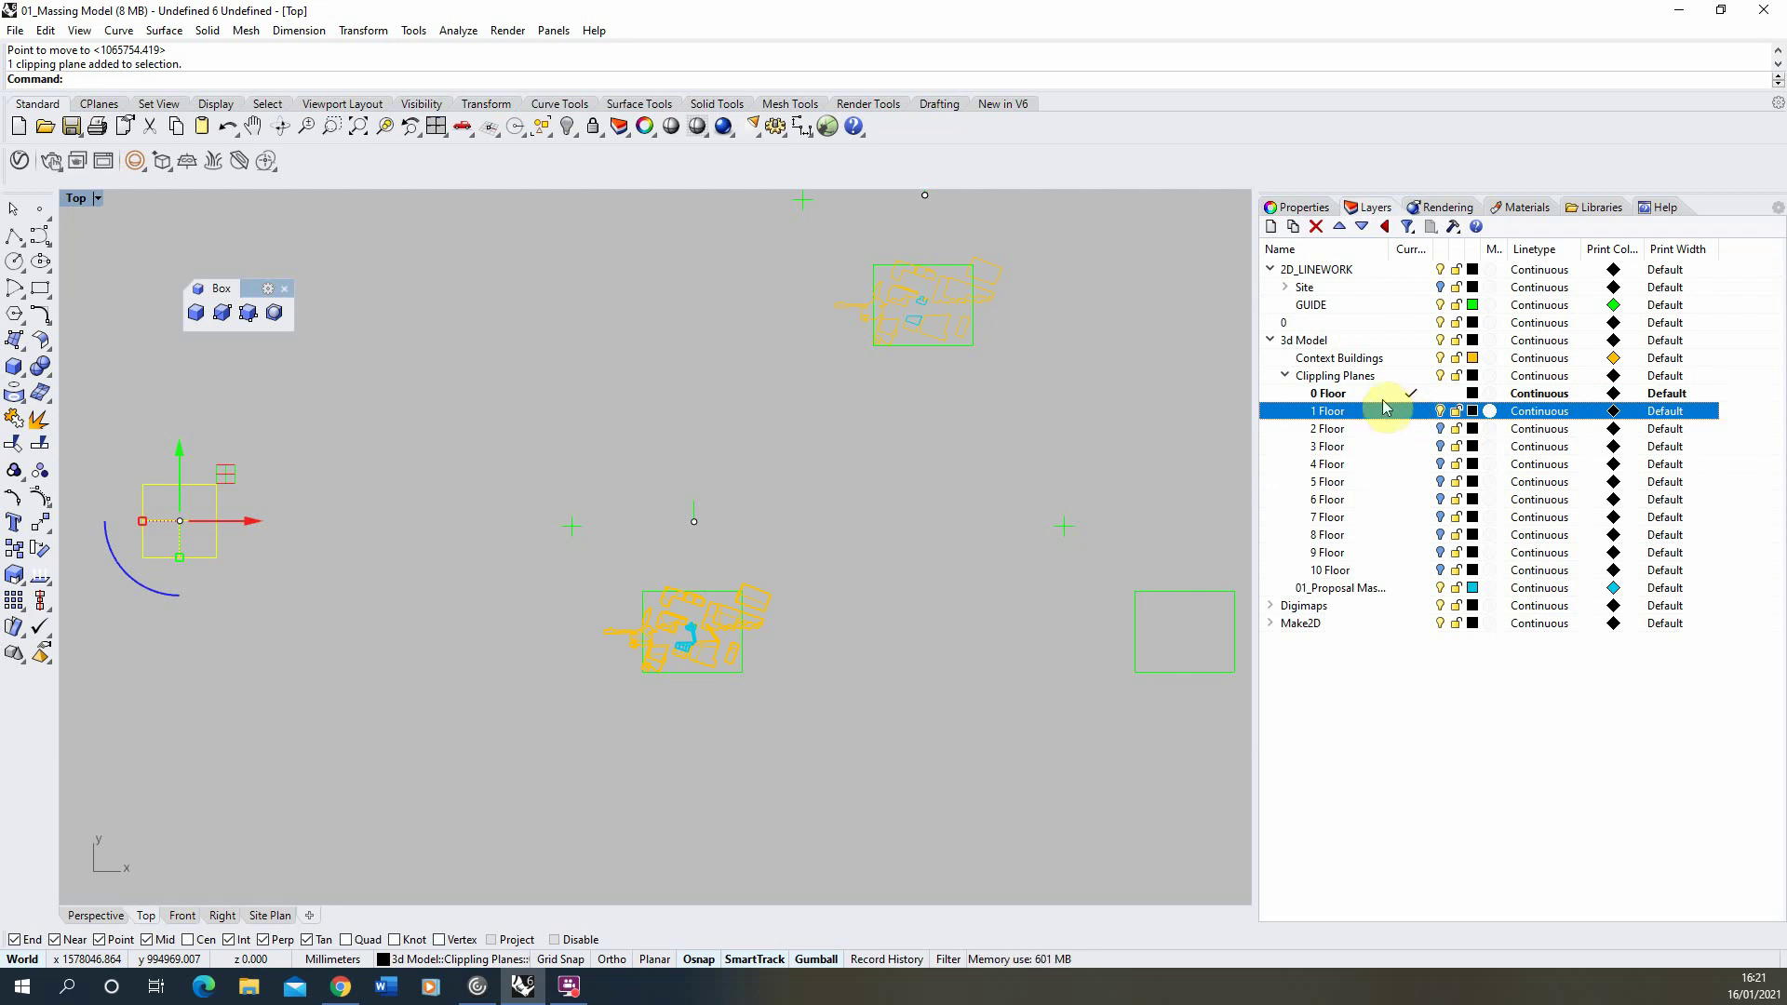
Make 1 Floor the current layer and set its clipping plane to clip the Top view.
{"action": "left_click", "coordinate": [1411, 410]}
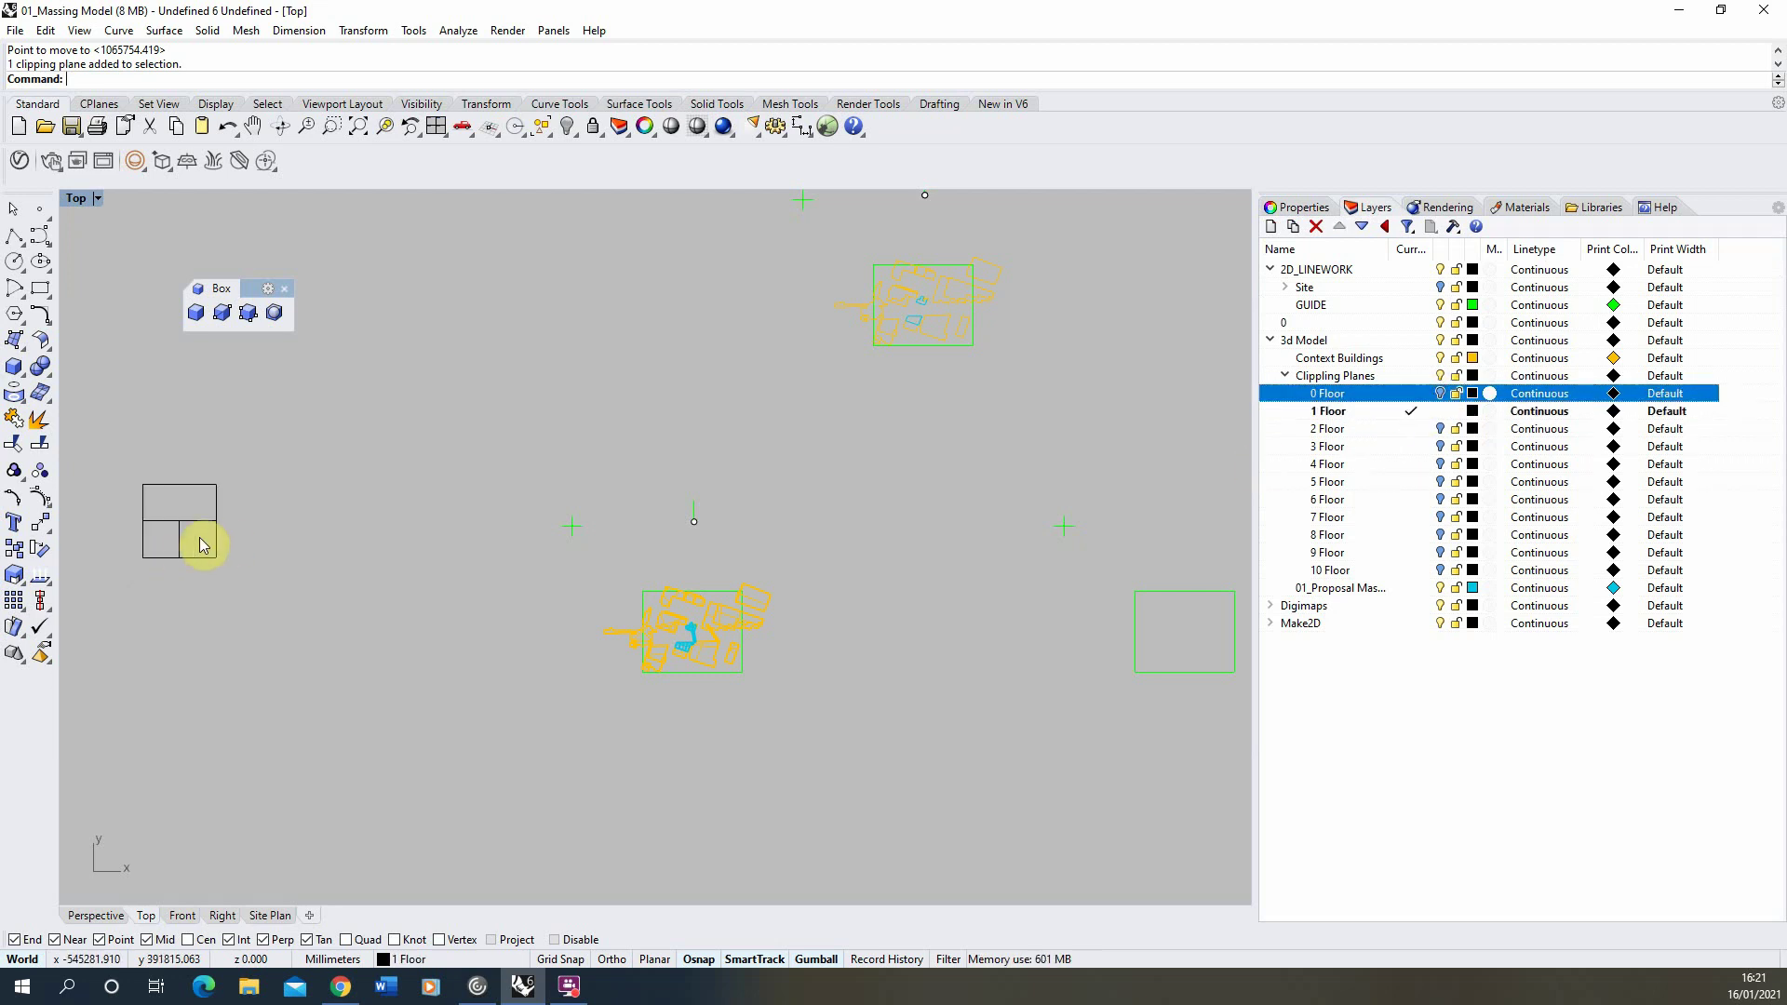
{"action": "left_click", "coordinate": [1301, 208]}
{"action": "left_click", "coordinate": [1275, 363]}
{"action": "left_click", "coordinate": [1271, 363]}
Window-select the clipped plan geometry and run Make2D on it.
{"action": "scroll", "coordinate": [817, 621], "scroll_direction": "up", "scroll_amount": 3}
{"action": "left_click_drag", "start_coordinate": [899, 390], "coordinate": [293, 854]}
{"action": "scroll", "coordinate": [740, 633], "scroll_direction": "down", "scroll_amount": 3}
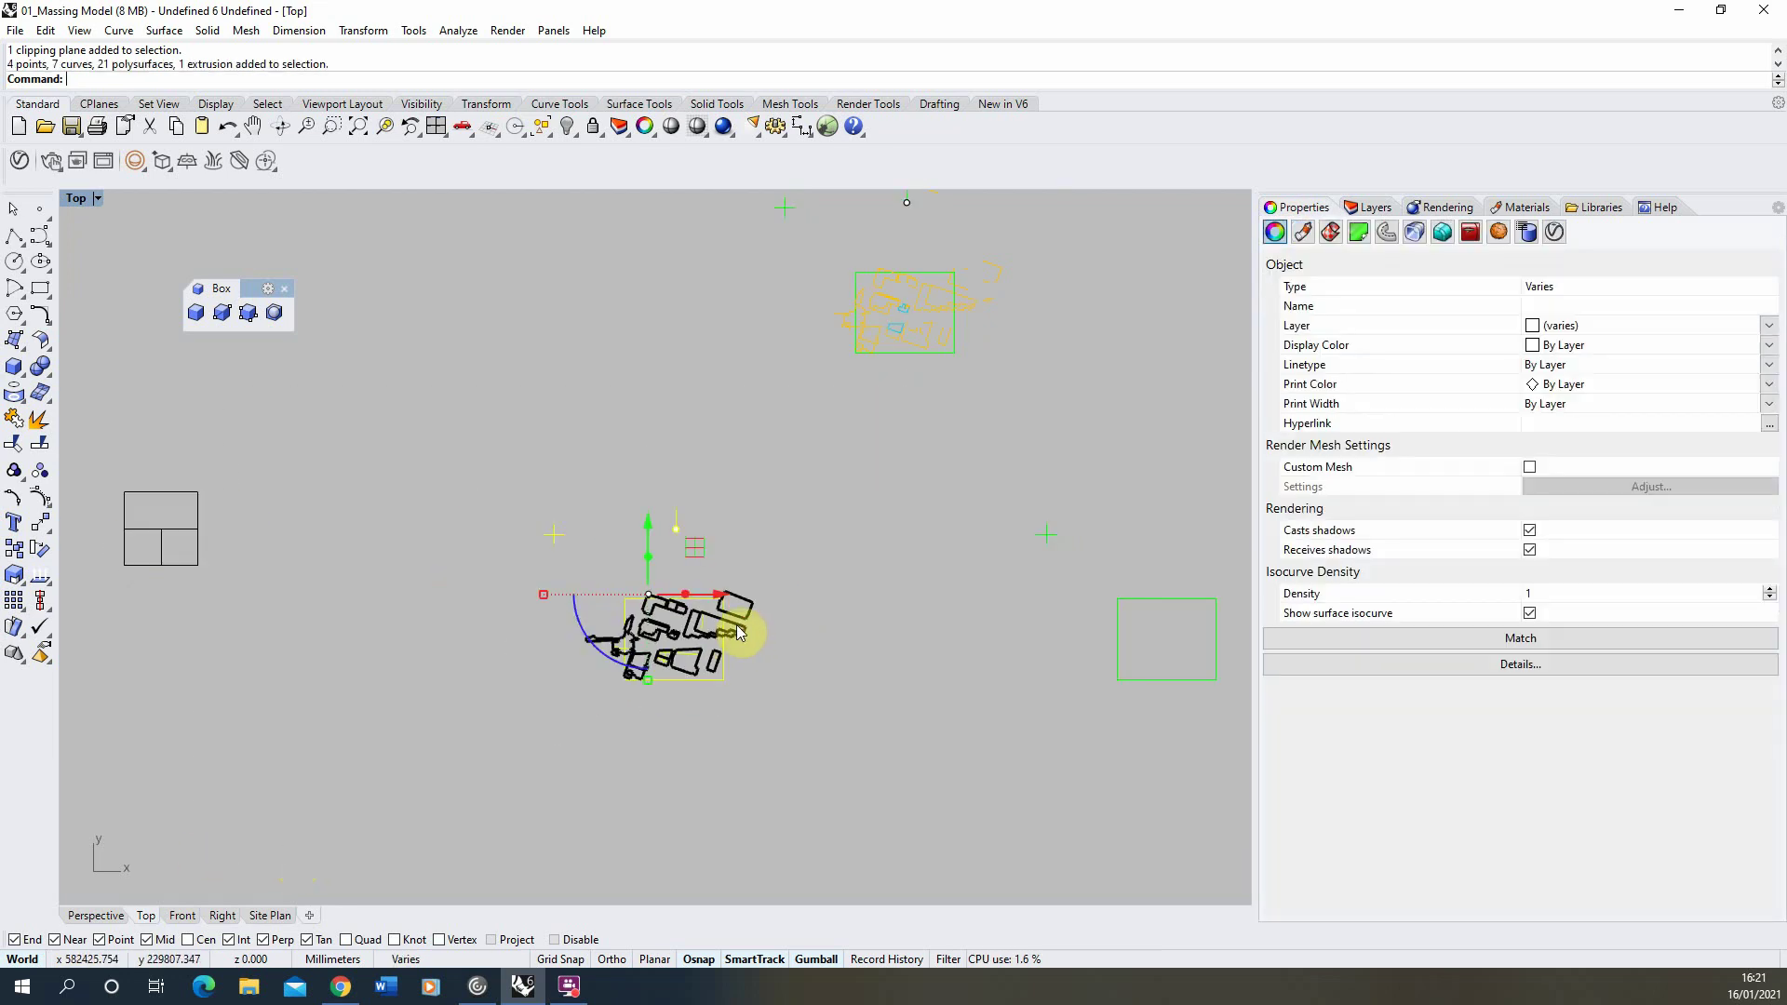
{"action": "type", "text": "Make"}
{"action": "key", "text": "Return"}
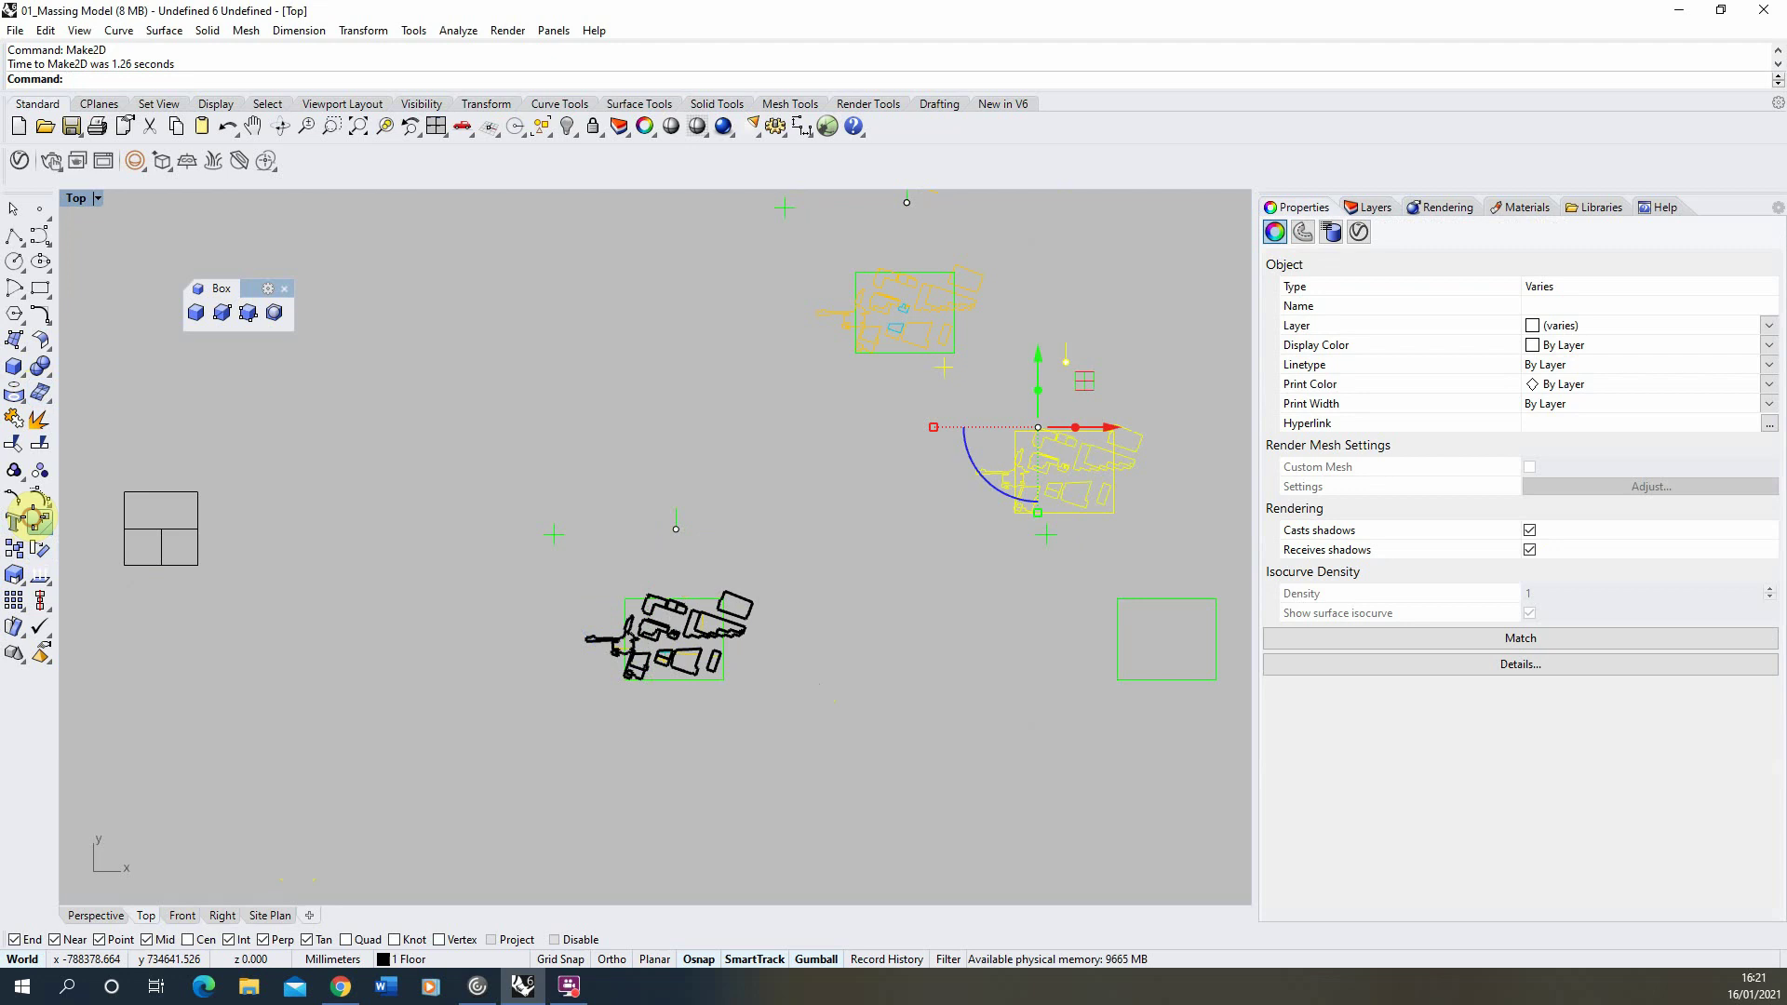
Move the new Make2D drawing from its midpoint onto the site linework box.
{"action": "left_click", "coordinate": [40, 521]}
{"action": "left_click", "coordinate": [945, 372]}
{"action": "right_click_drag", "start_coordinate": [984, 359], "coordinate": [710, 513]}
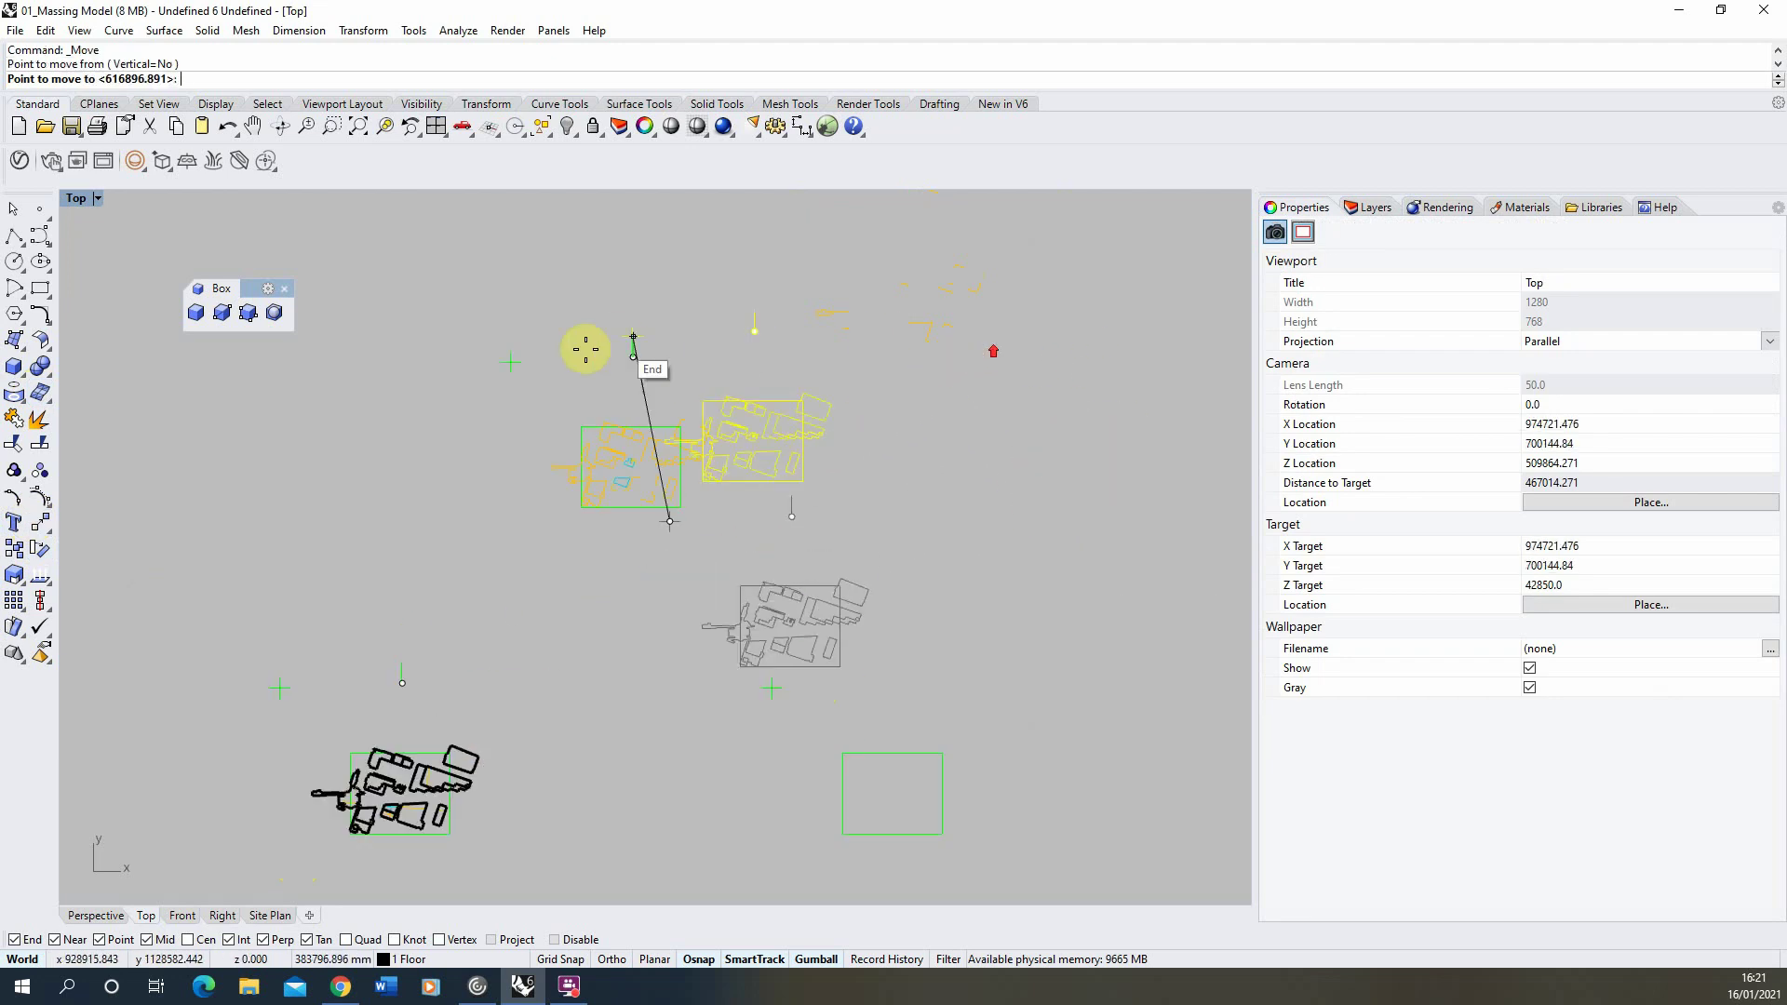
{"action": "left_click", "coordinate": [782, 367]}
{"action": "key", "text": "Escape"}
Pan across the site boxes to review the row of floor-plan drawings numbered up to 9.
{"action": "scroll", "coordinate": [880, 474], "scroll_direction": "up", "scroll_amount": 3}
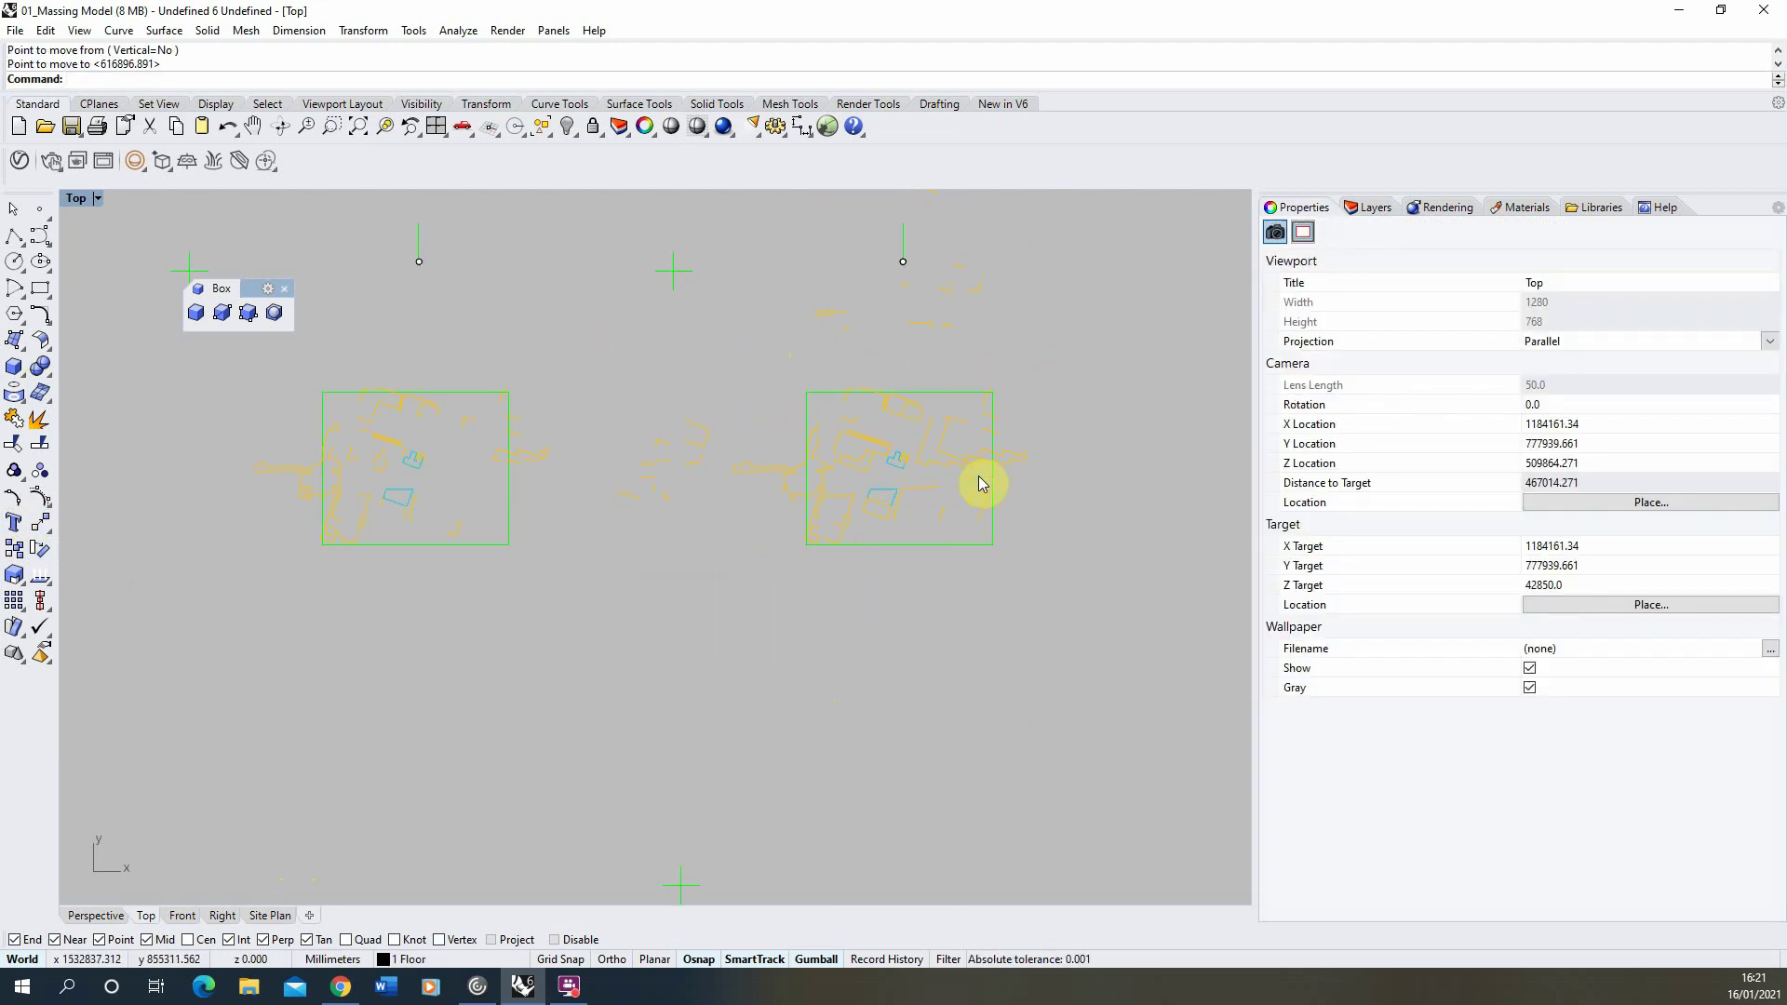
{"action": "scroll", "coordinate": [979, 482], "scroll_direction": "down", "scroll_amount": 4}
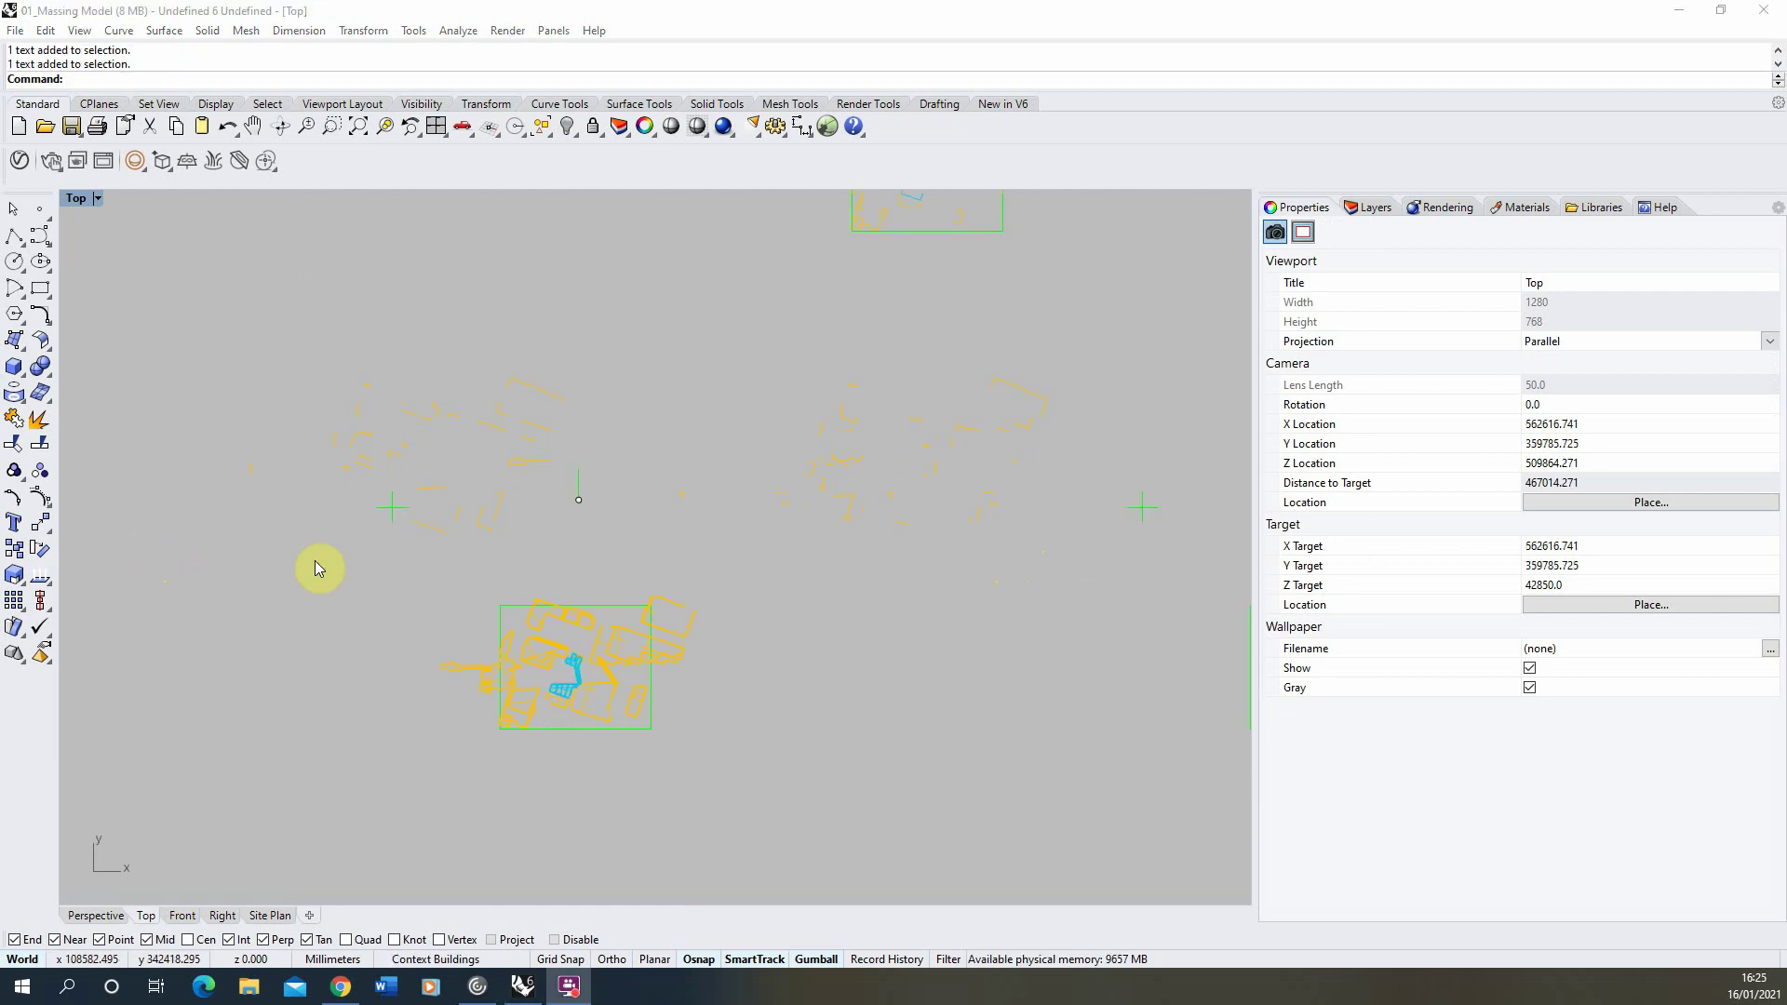
{"action": "right_click_drag", "start_coordinate": [510, 605], "coordinate": [698, 363]}
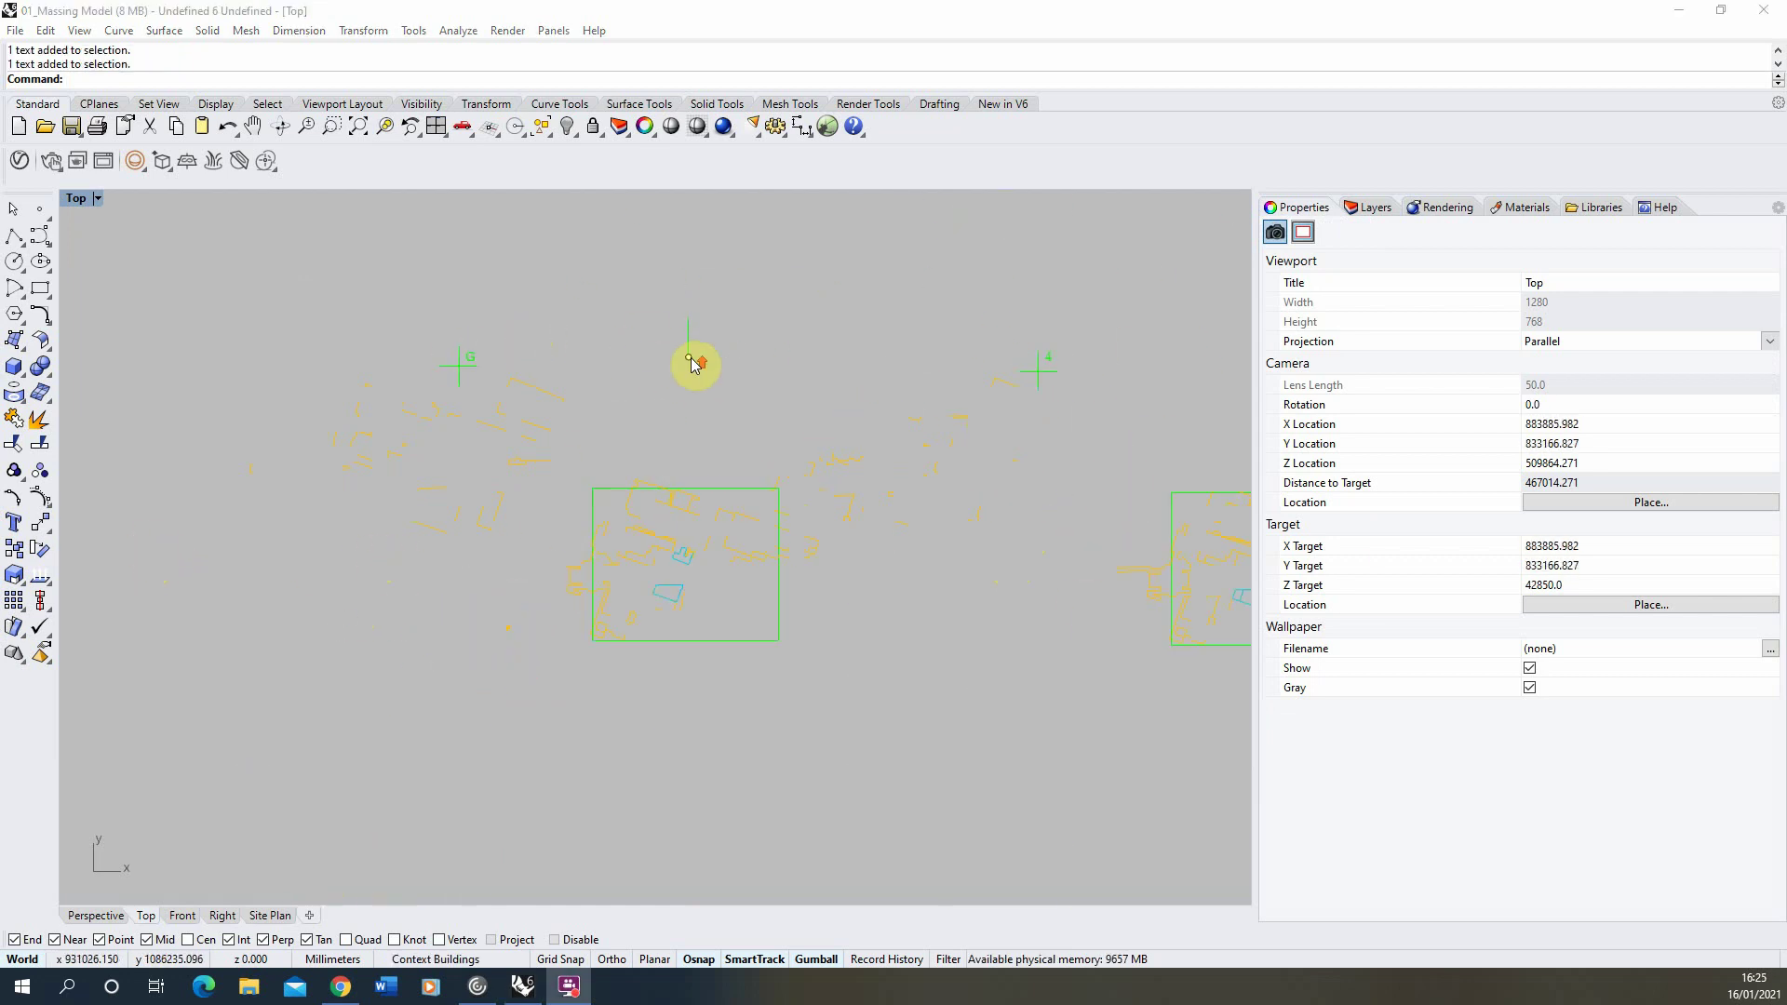
{"action": "scroll", "coordinate": [775, 540], "scroll_direction": "up", "scroll_amount": 4}
{"action": "right_click_drag", "start_coordinate": [229, 412], "coordinate": [554, 277]}
{"action": "scroll", "coordinate": [865, 578], "scroll_direction": "down", "scroll_amount": 5}
{"action": "scroll", "coordinate": [815, 522], "scroll_direction": "up", "scroll_amount": 3}
{"action": "scroll", "coordinate": [838, 530], "scroll_direction": "up", "scroll_amount": 3}
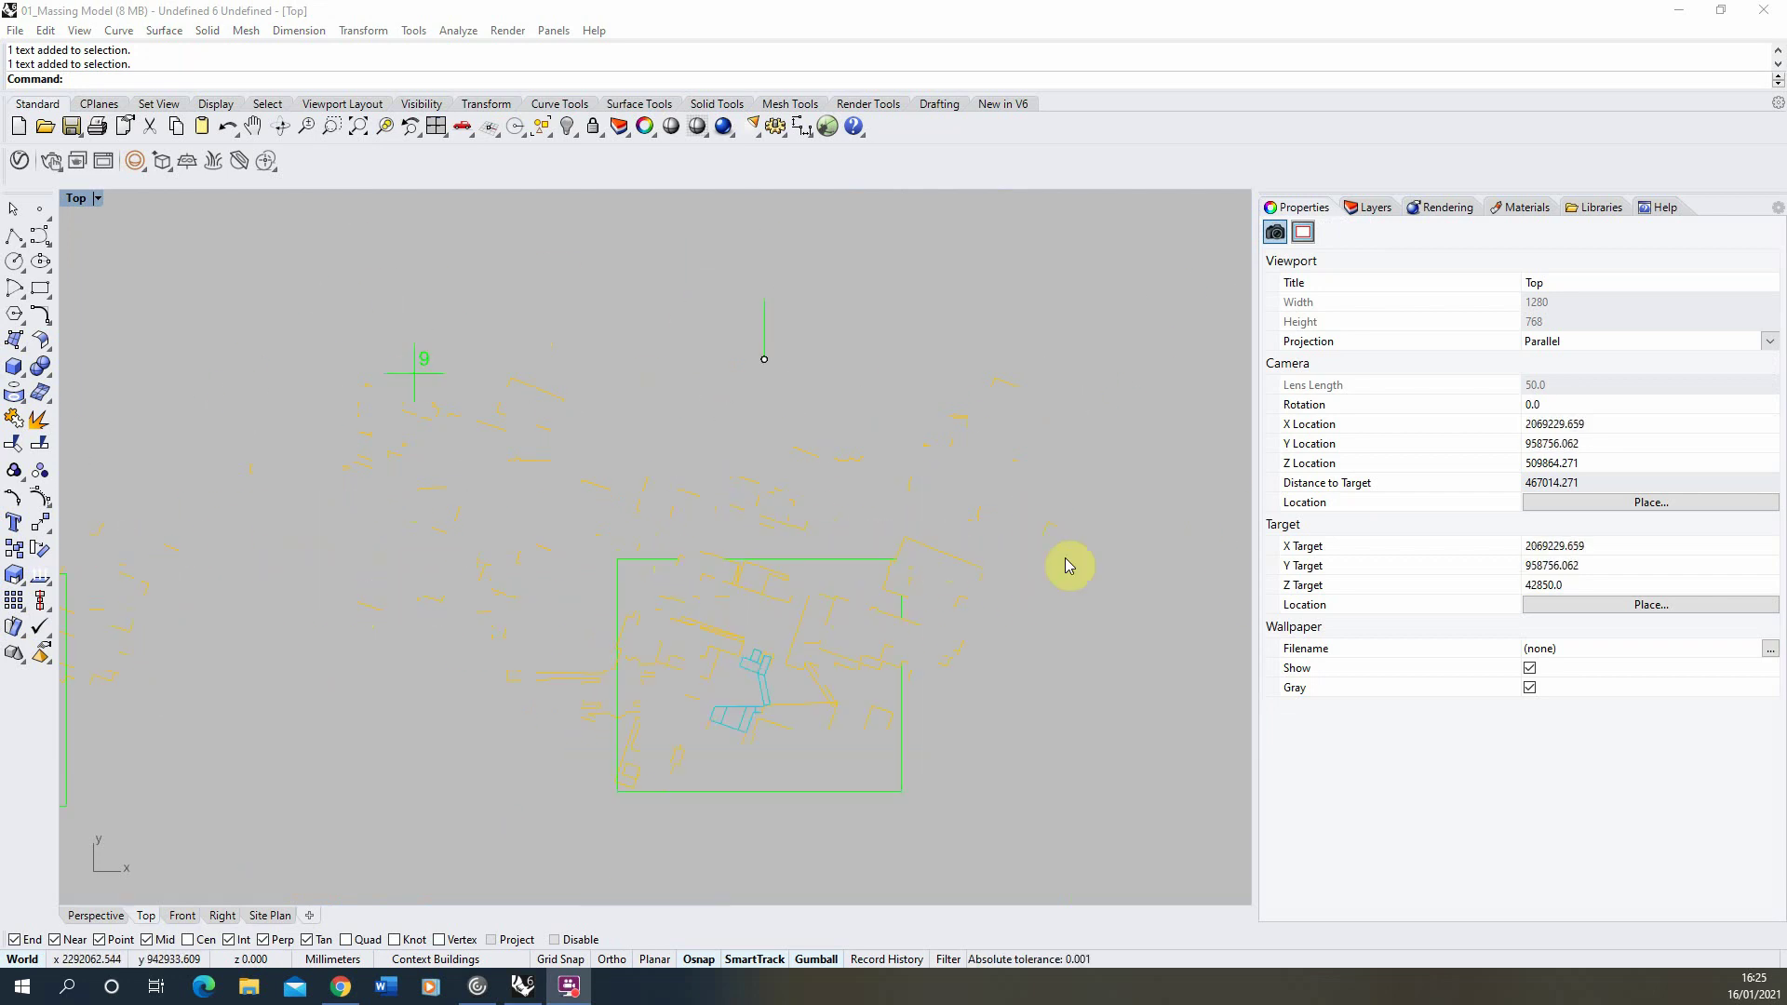
{"action": "scroll", "coordinate": [1038, 508], "scroll_direction": "down", "scroll_amount": 2}
{"action": "scroll", "coordinate": [1104, 447], "scroll_direction": "down", "scroll_amount": 3}
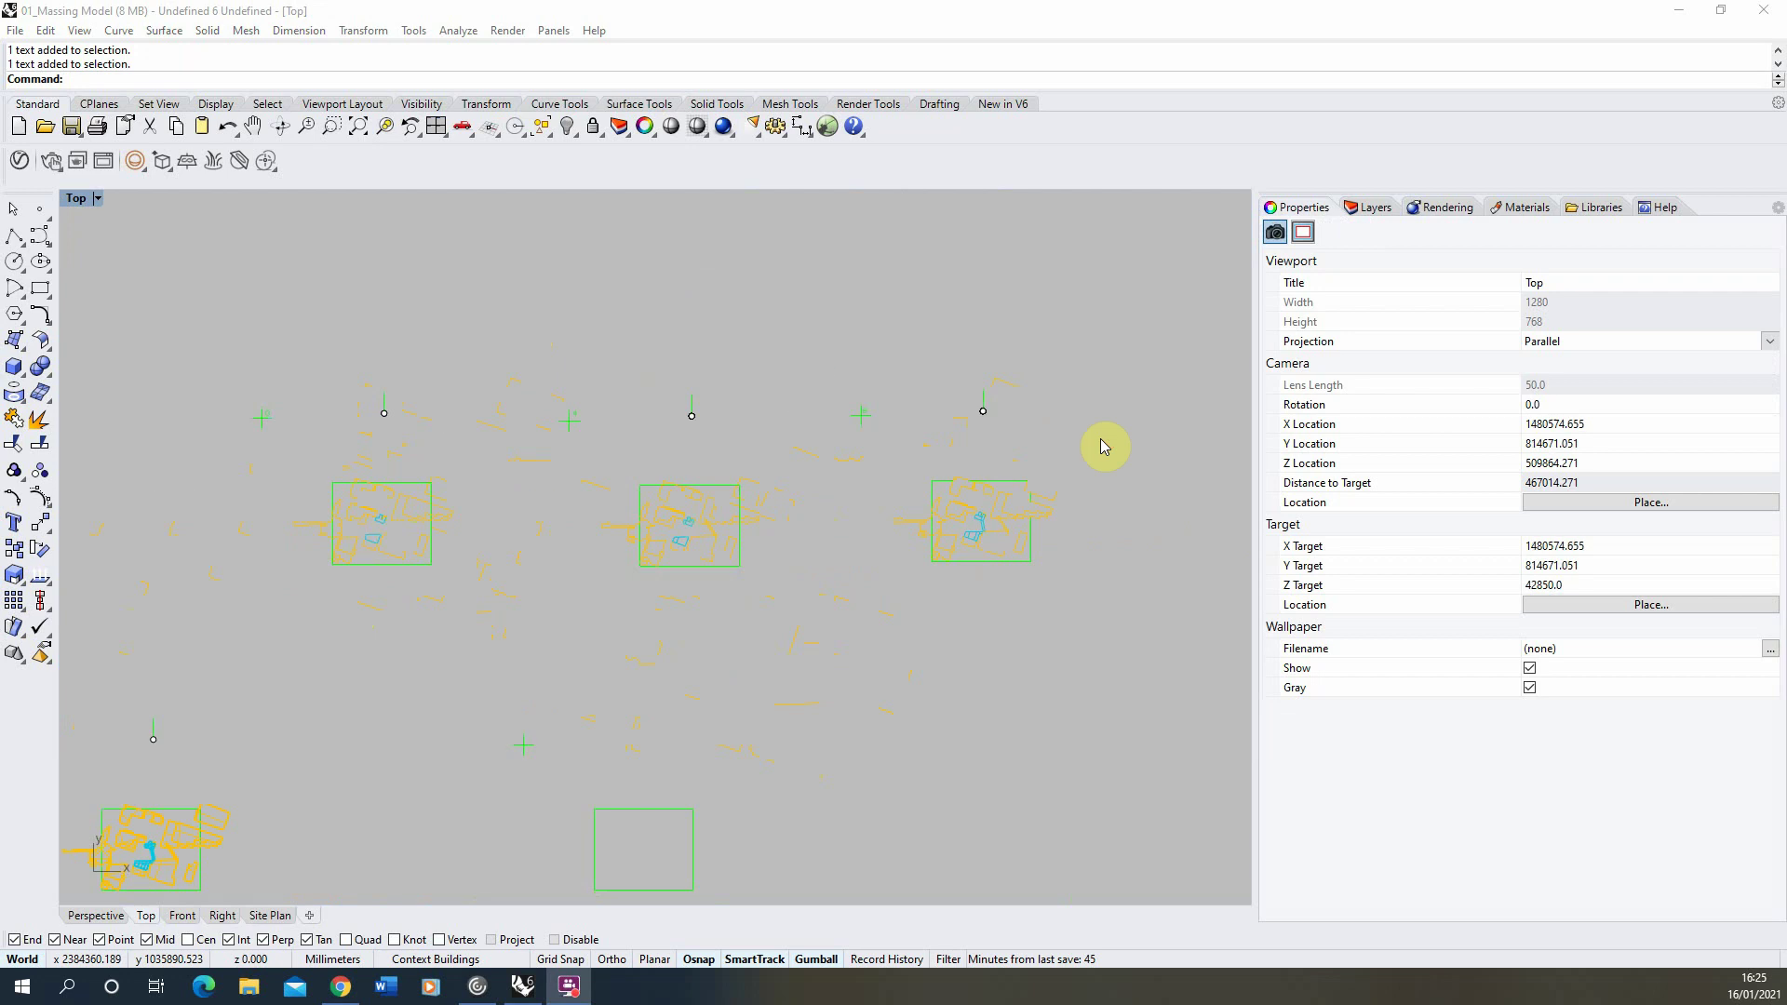
{"action": "left_click", "coordinate": [1377, 208]}
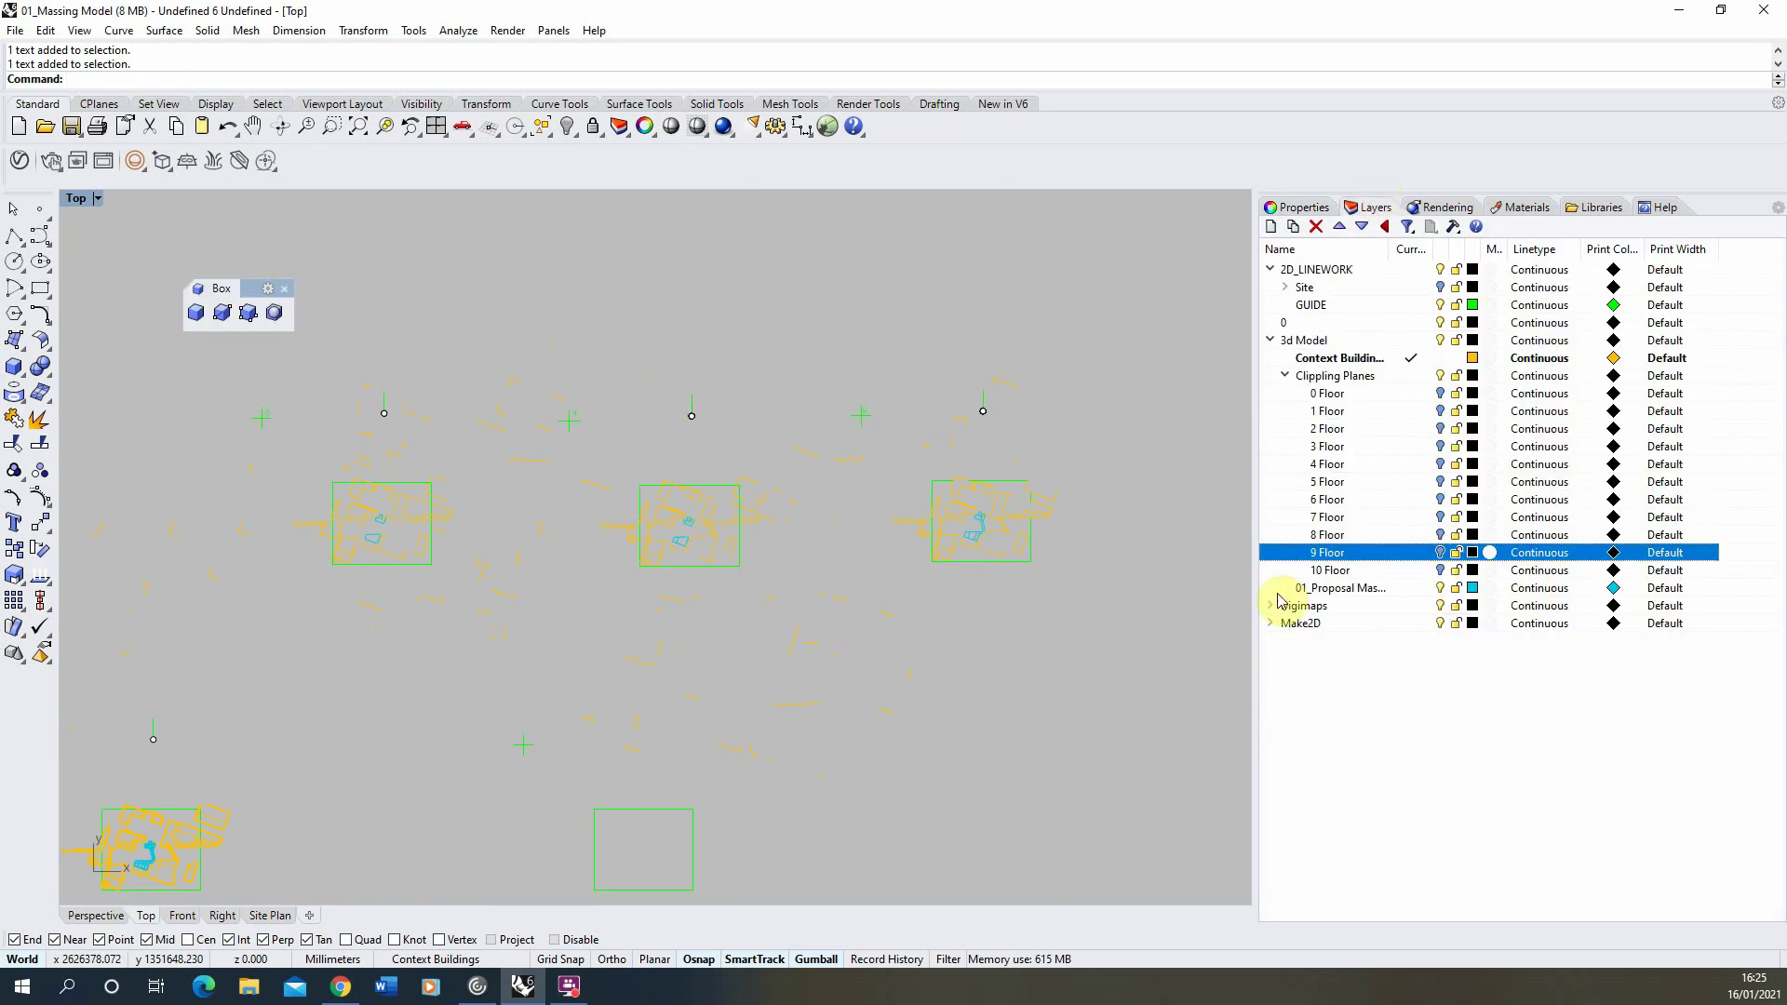
Expand the Make2D layer, collapse its Curves and clipping-plane sublayers, then expand Site.
{"action": "left_click", "coordinate": [1271, 625]}
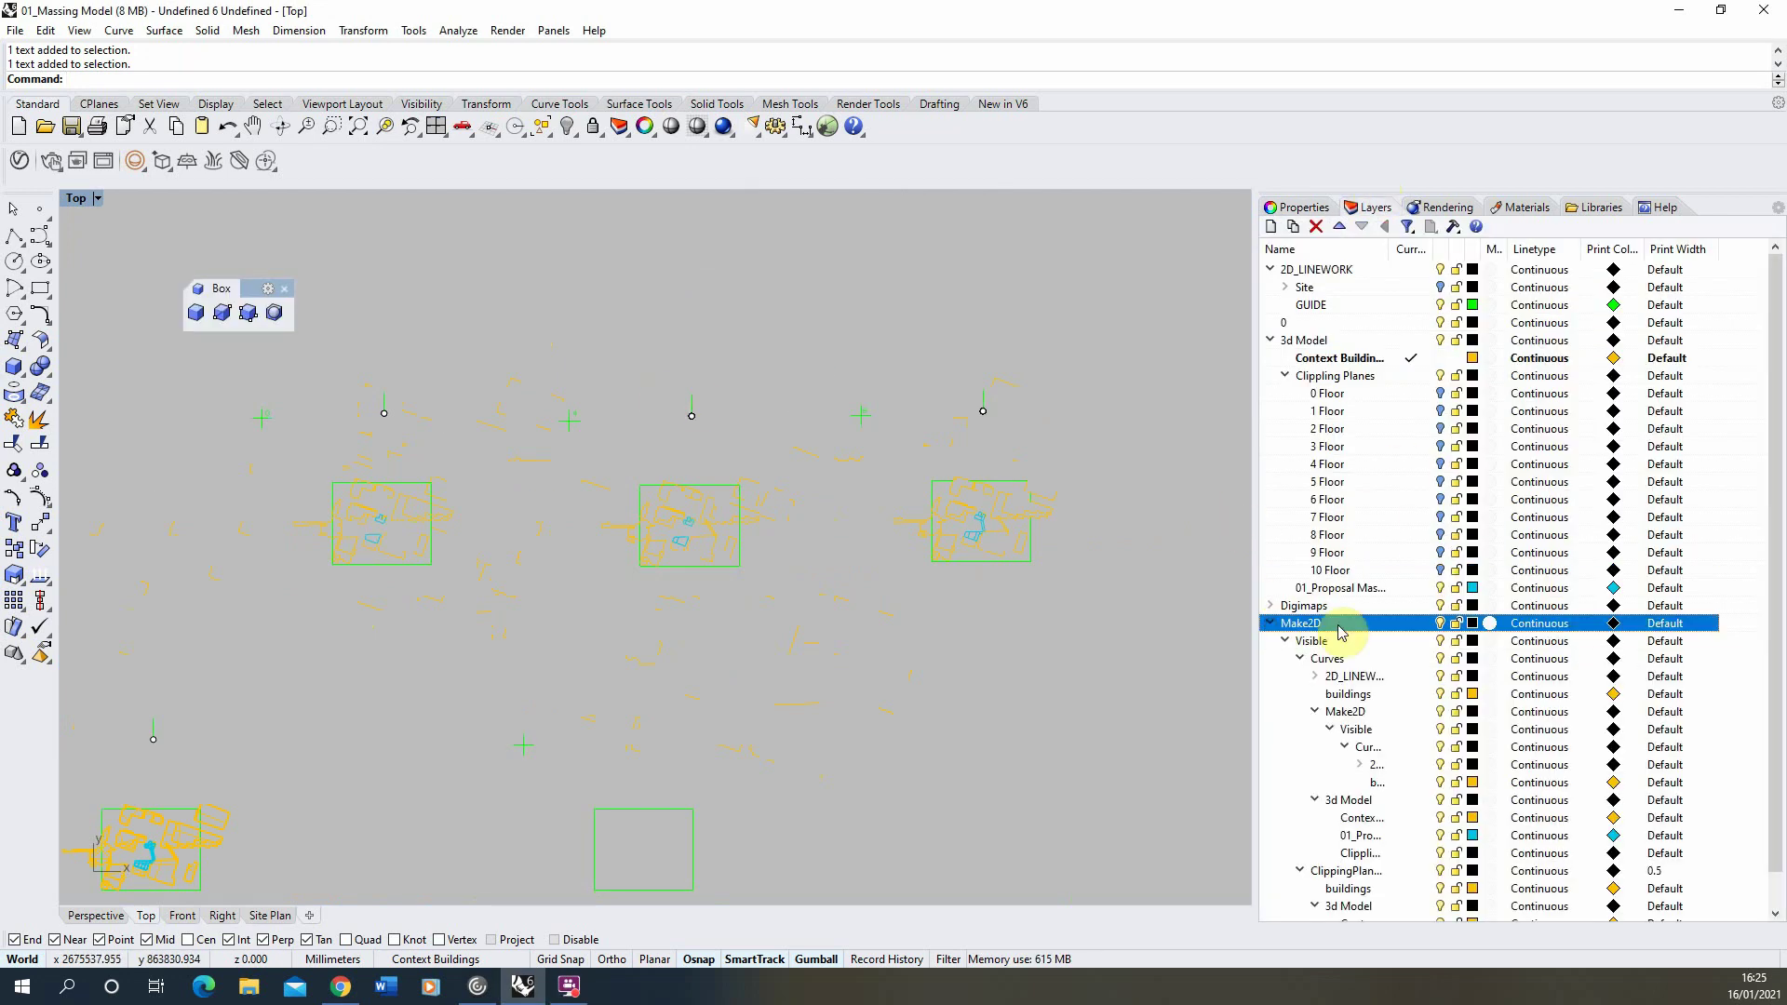
{"action": "left_click", "coordinate": [1301, 658]}
{"action": "left_click", "coordinate": [1299, 678]}
{"action": "scroll", "coordinate": [279, 507], "scroll_direction": "up", "scroll_amount": 3}
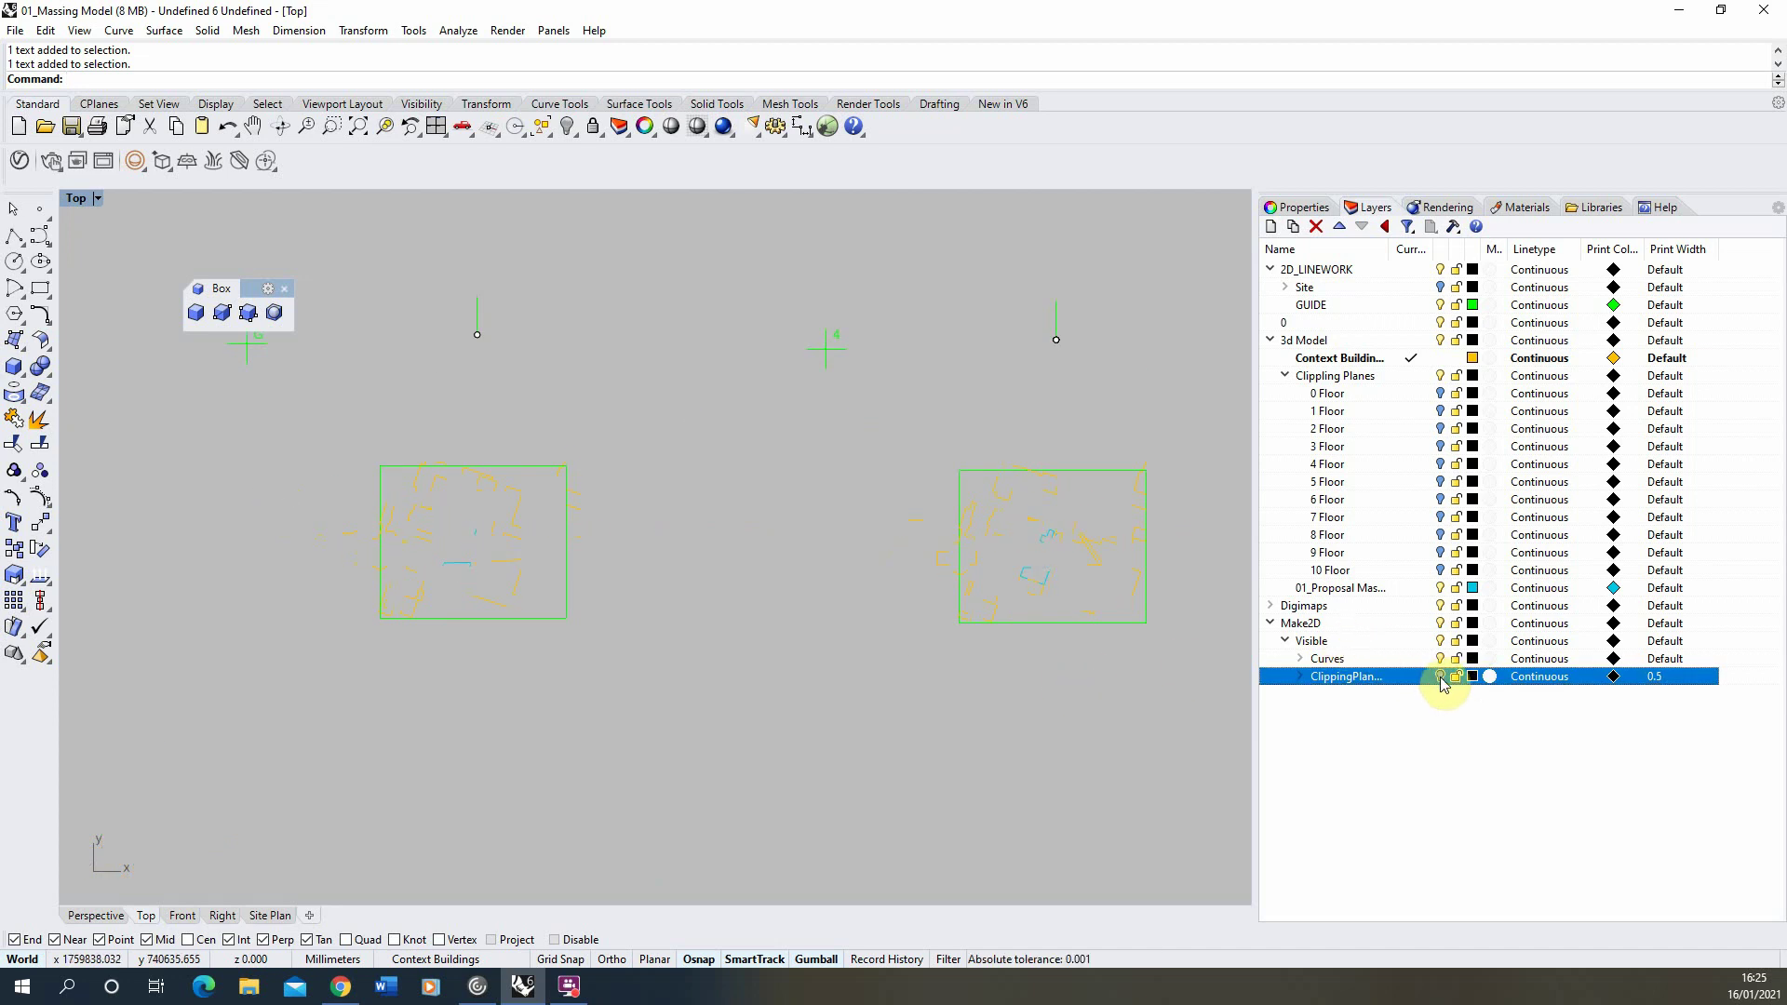
{"action": "scroll", "coordinate": [908, 556], "scroll_direction": "down", "scroll_amount": 4}
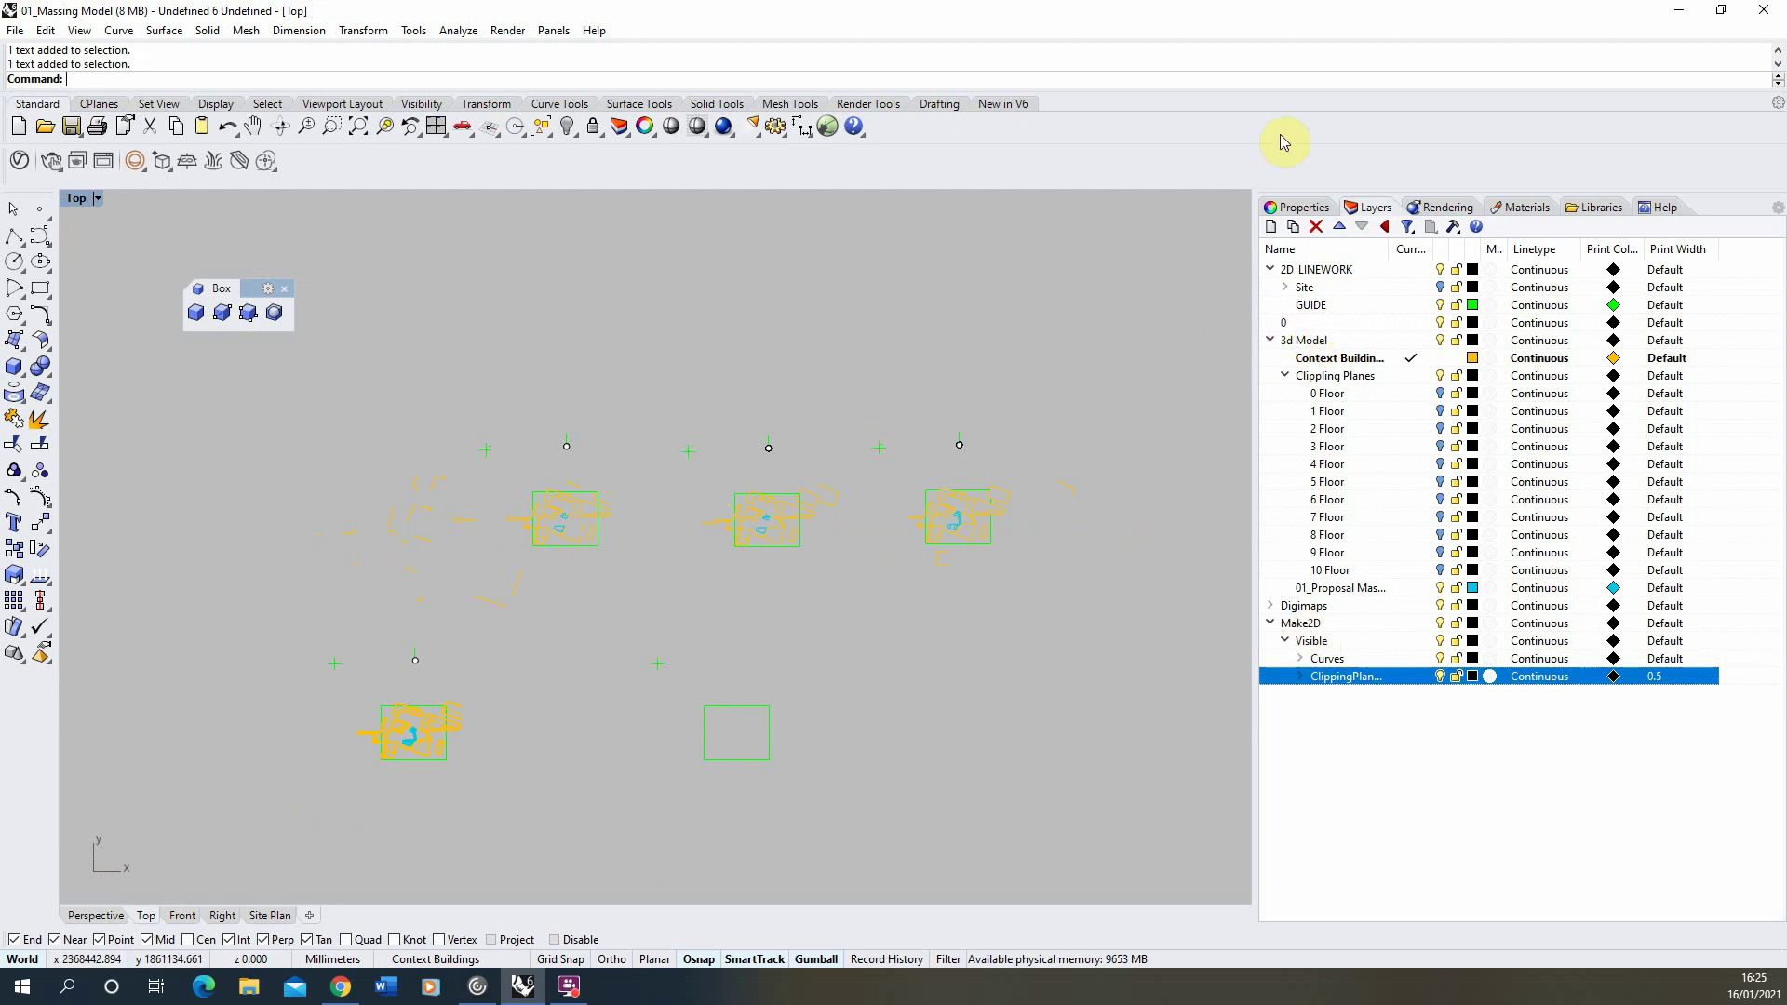
{"action": "left_click", "coordinate": [1284, 288]}
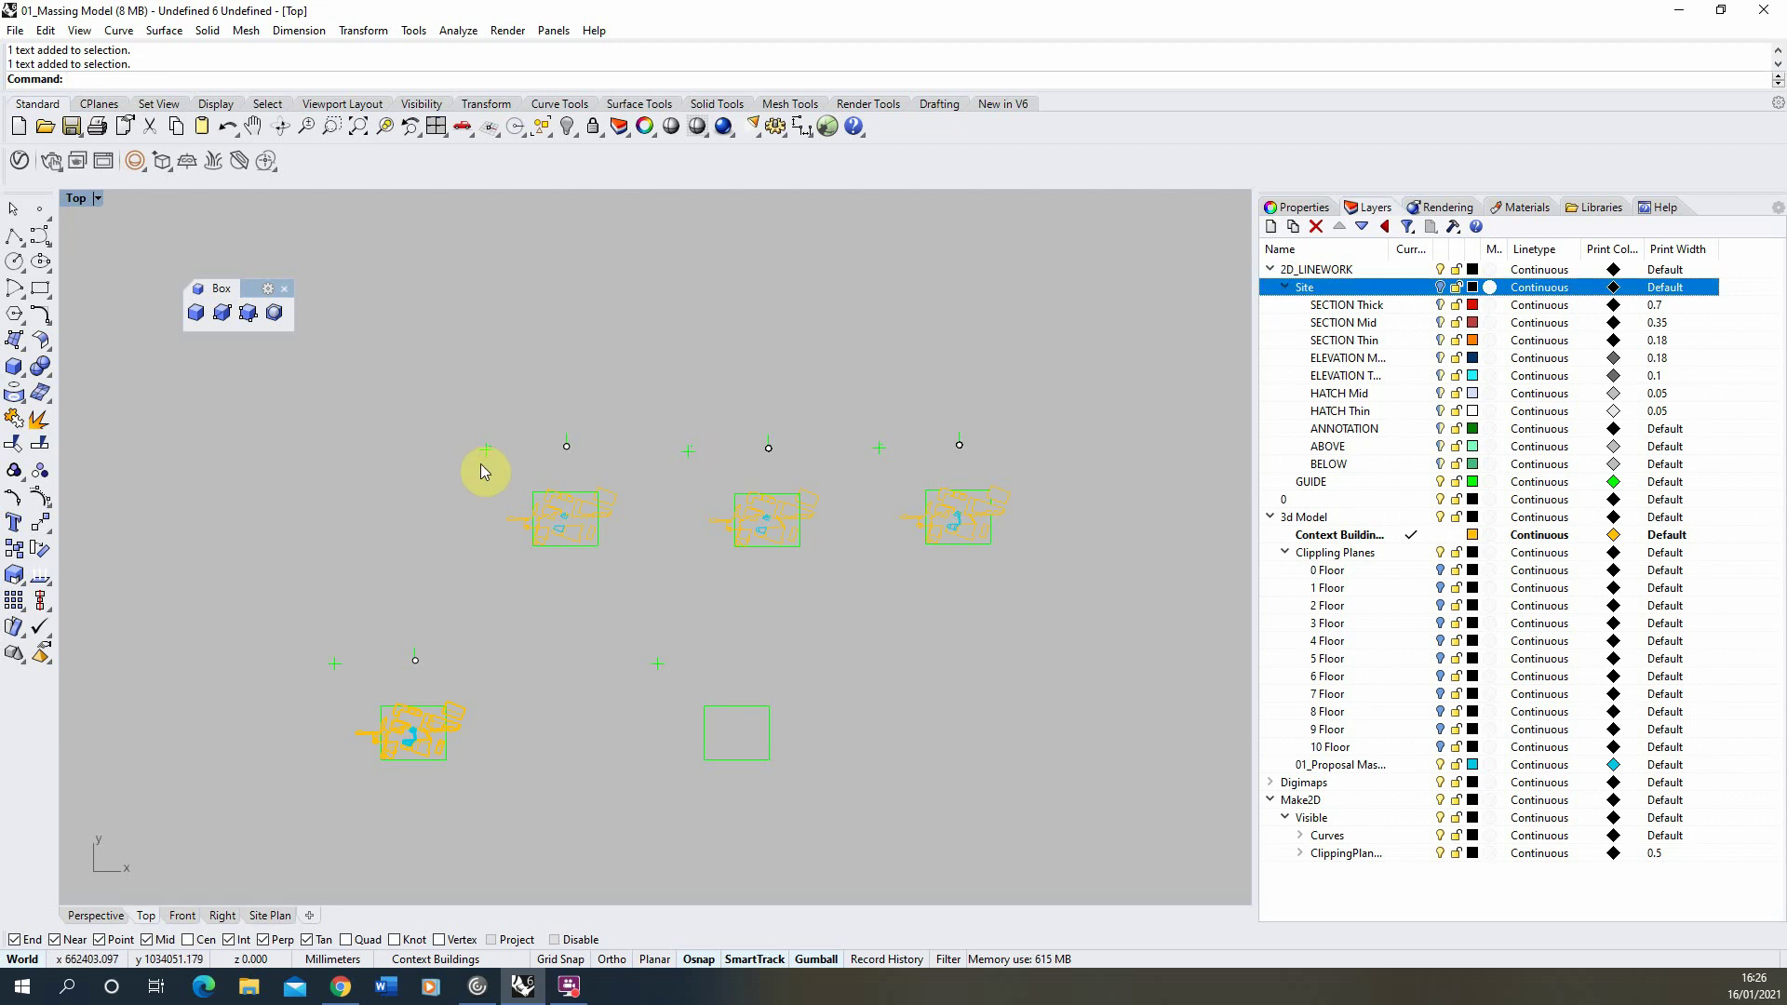
Add a Ground Floor layer under 2D_LINEWORK and select Site sublayers SECTION Thick through BELOW.
{"action": "scroll", "coordinate": [865, 422], "scroll_direction": "up", "scroll_amount": 6}
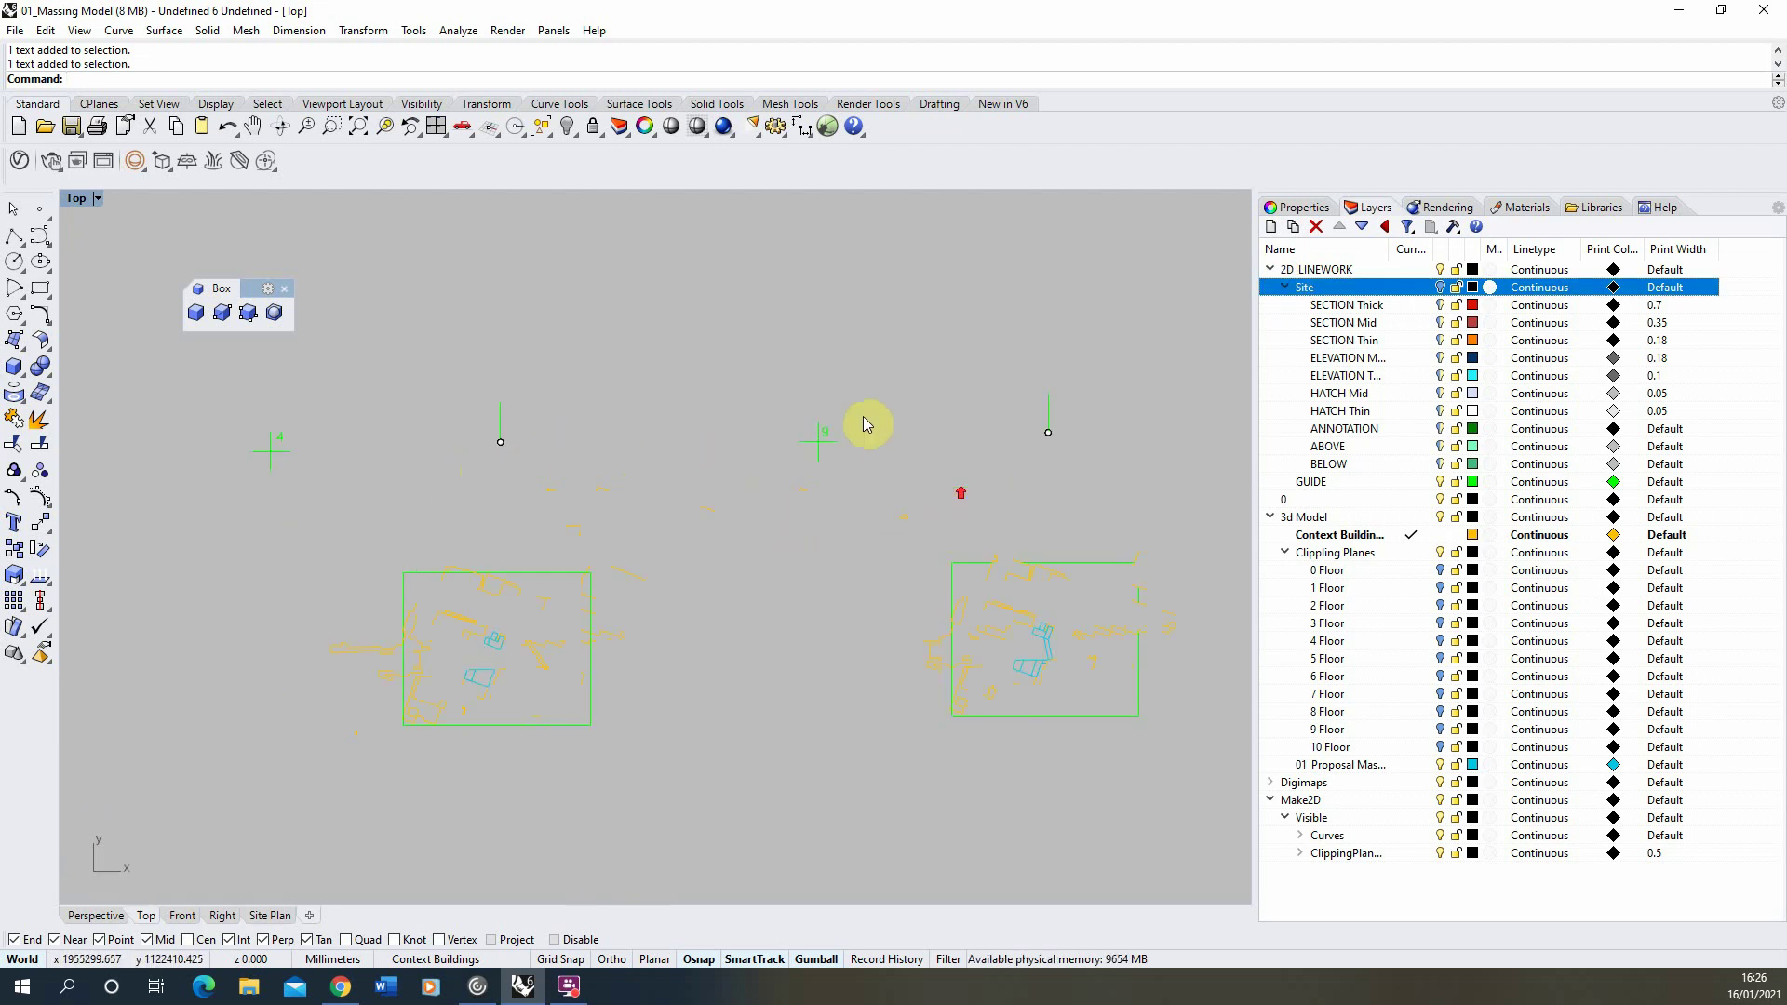
{"action": "scroll", "coordinate": [279, 577], "scroll_direction": "down", "scroll_amount": 2}
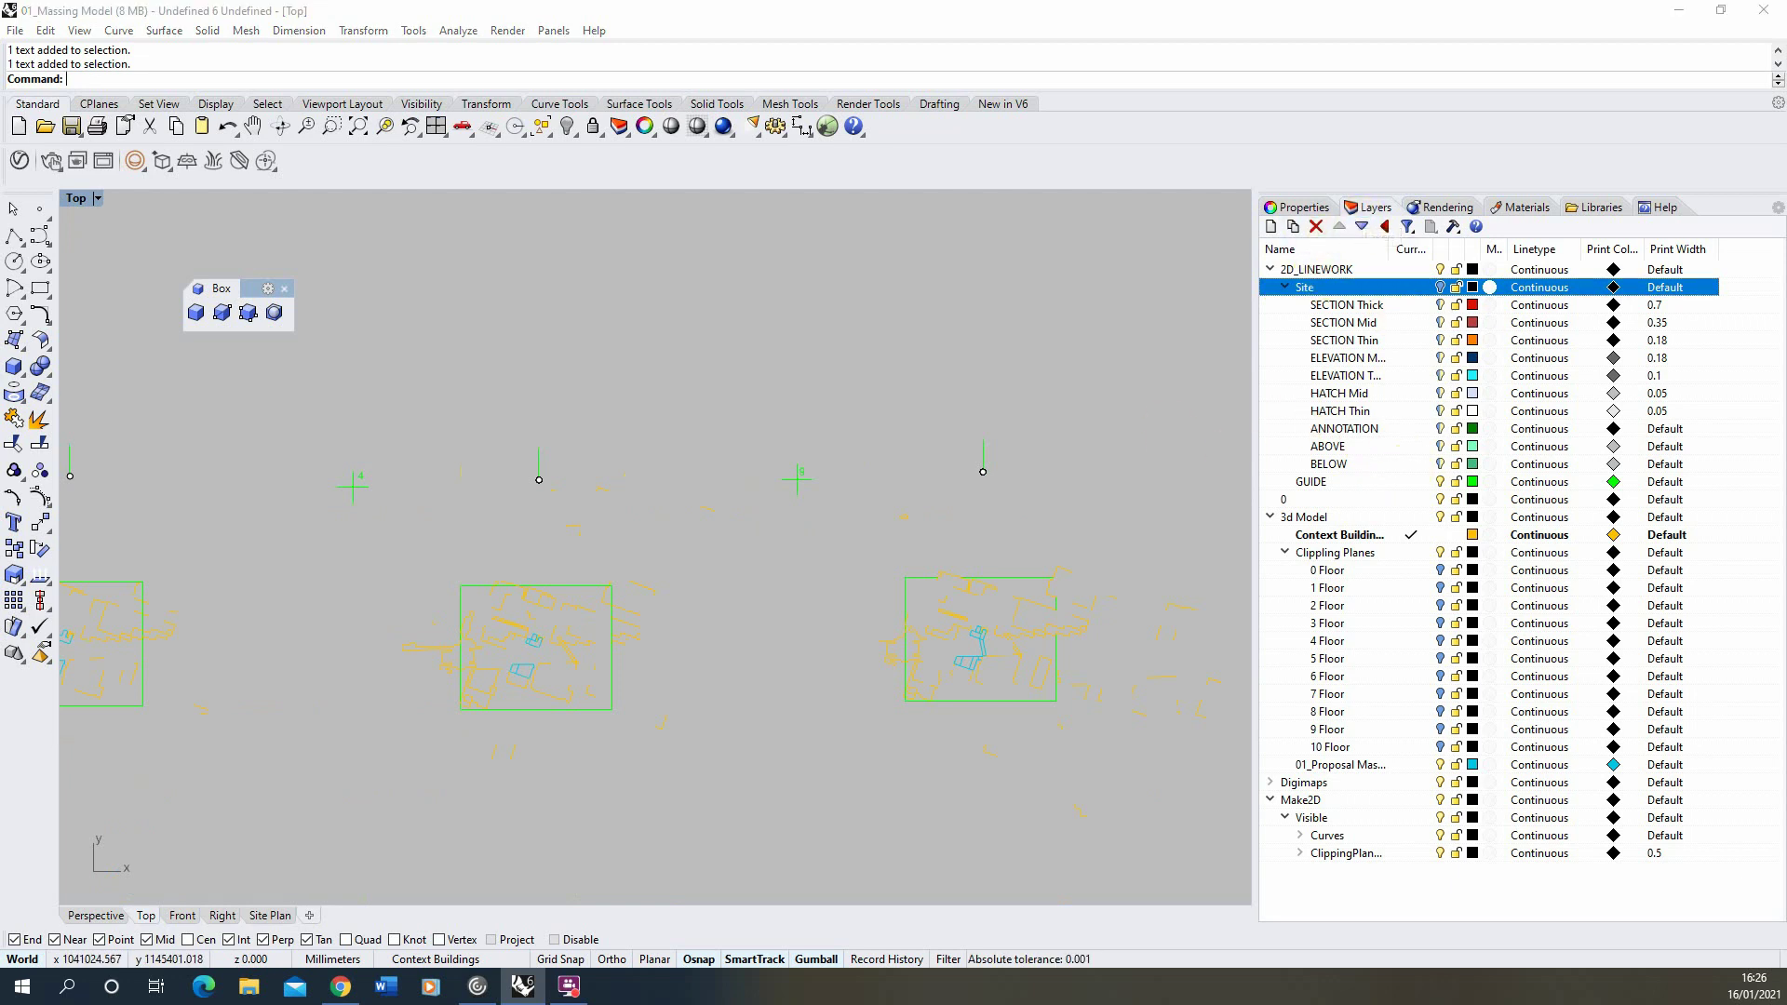
{"action": "left_click", "coordinate": [1310, 481]}
{"action": "scroll", "coordinate": [139, 479], "scroll_direction": "down", "scroll_amount": 1}
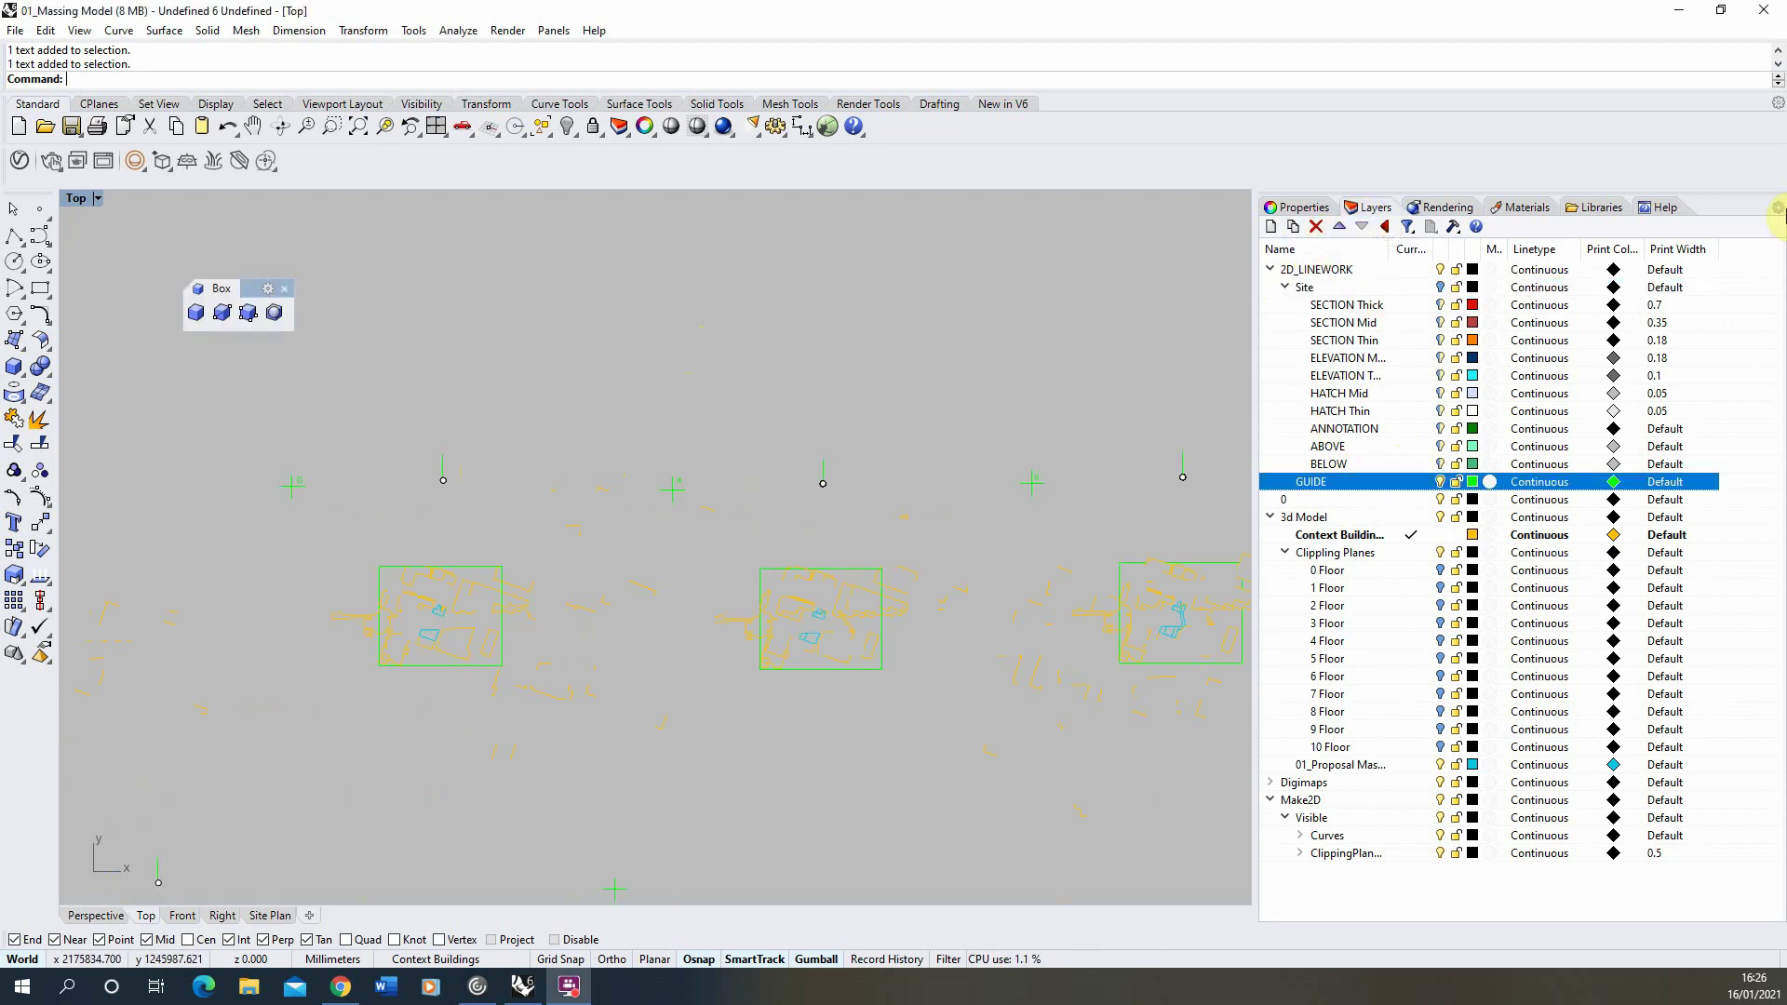
{"action": "left_click", "coordinate": [1270, 226]}
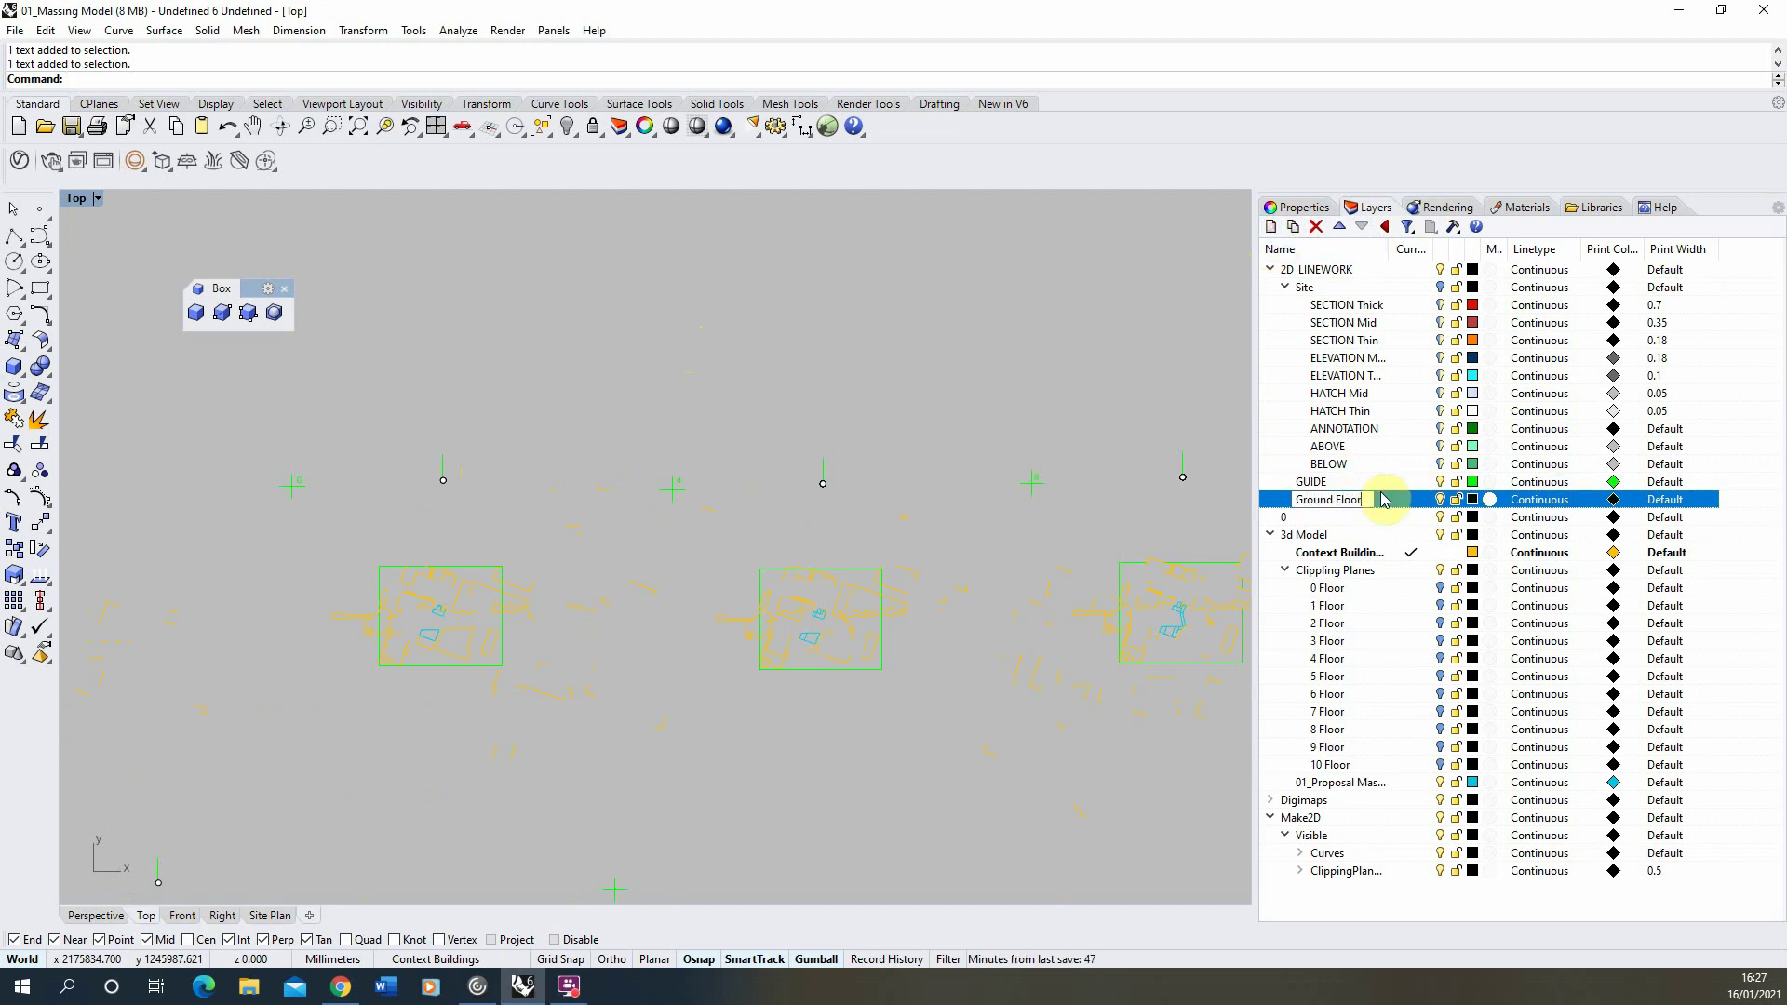
{"action": "left_click", "coordinate": [1366, 305]}
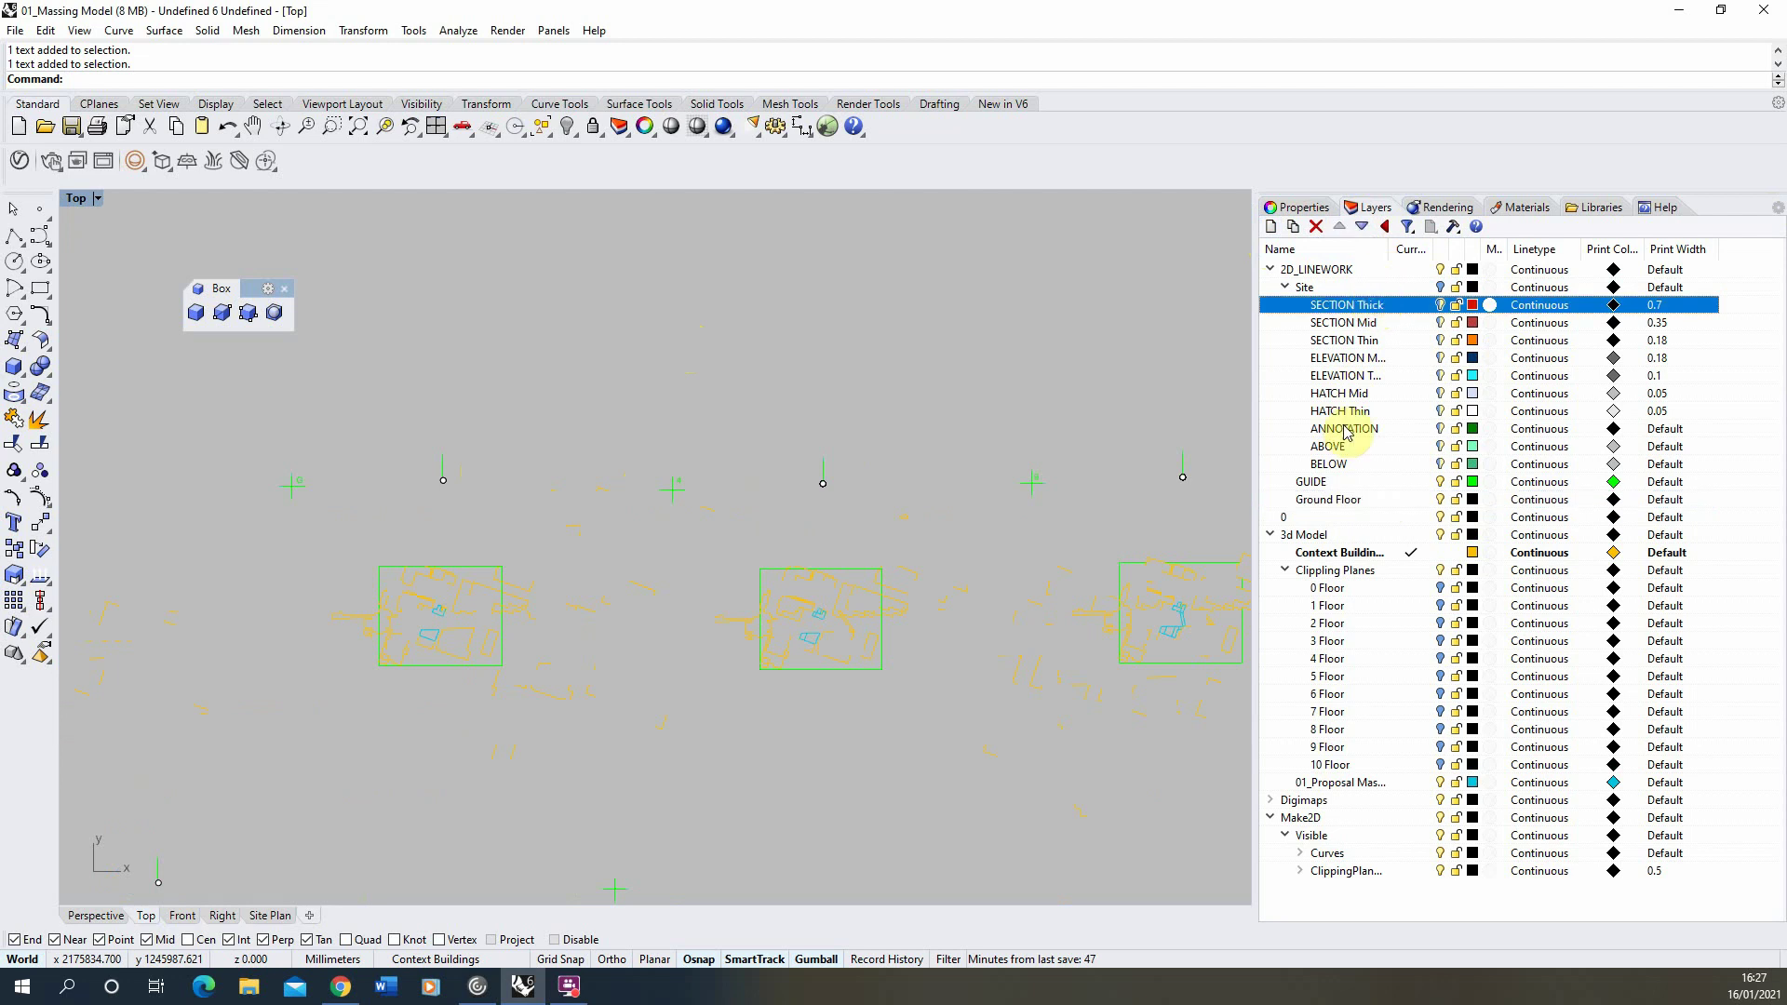
{"action": "left_click", "coordinate": [1346, 466], "text": "shift"}
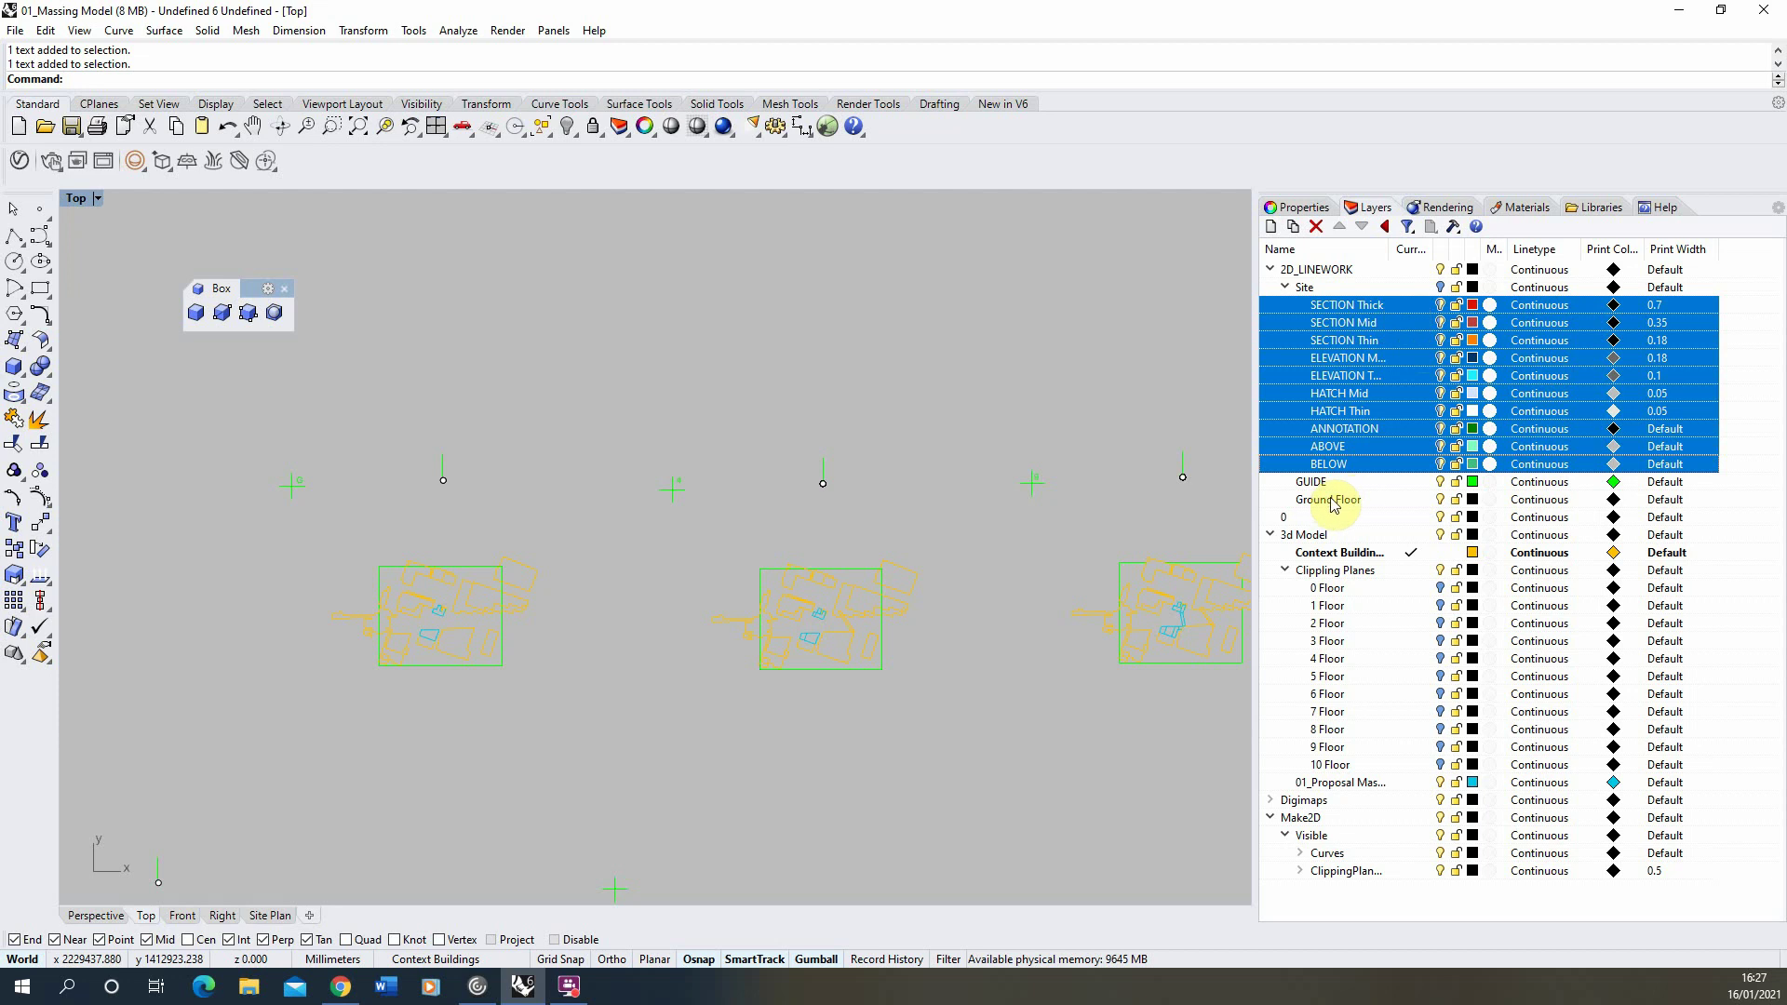
Duplicate the ten selected Site sublayers and drag the copies into Ground Floor.
{"action": "right_click", "coordinate": [1348, 305]}
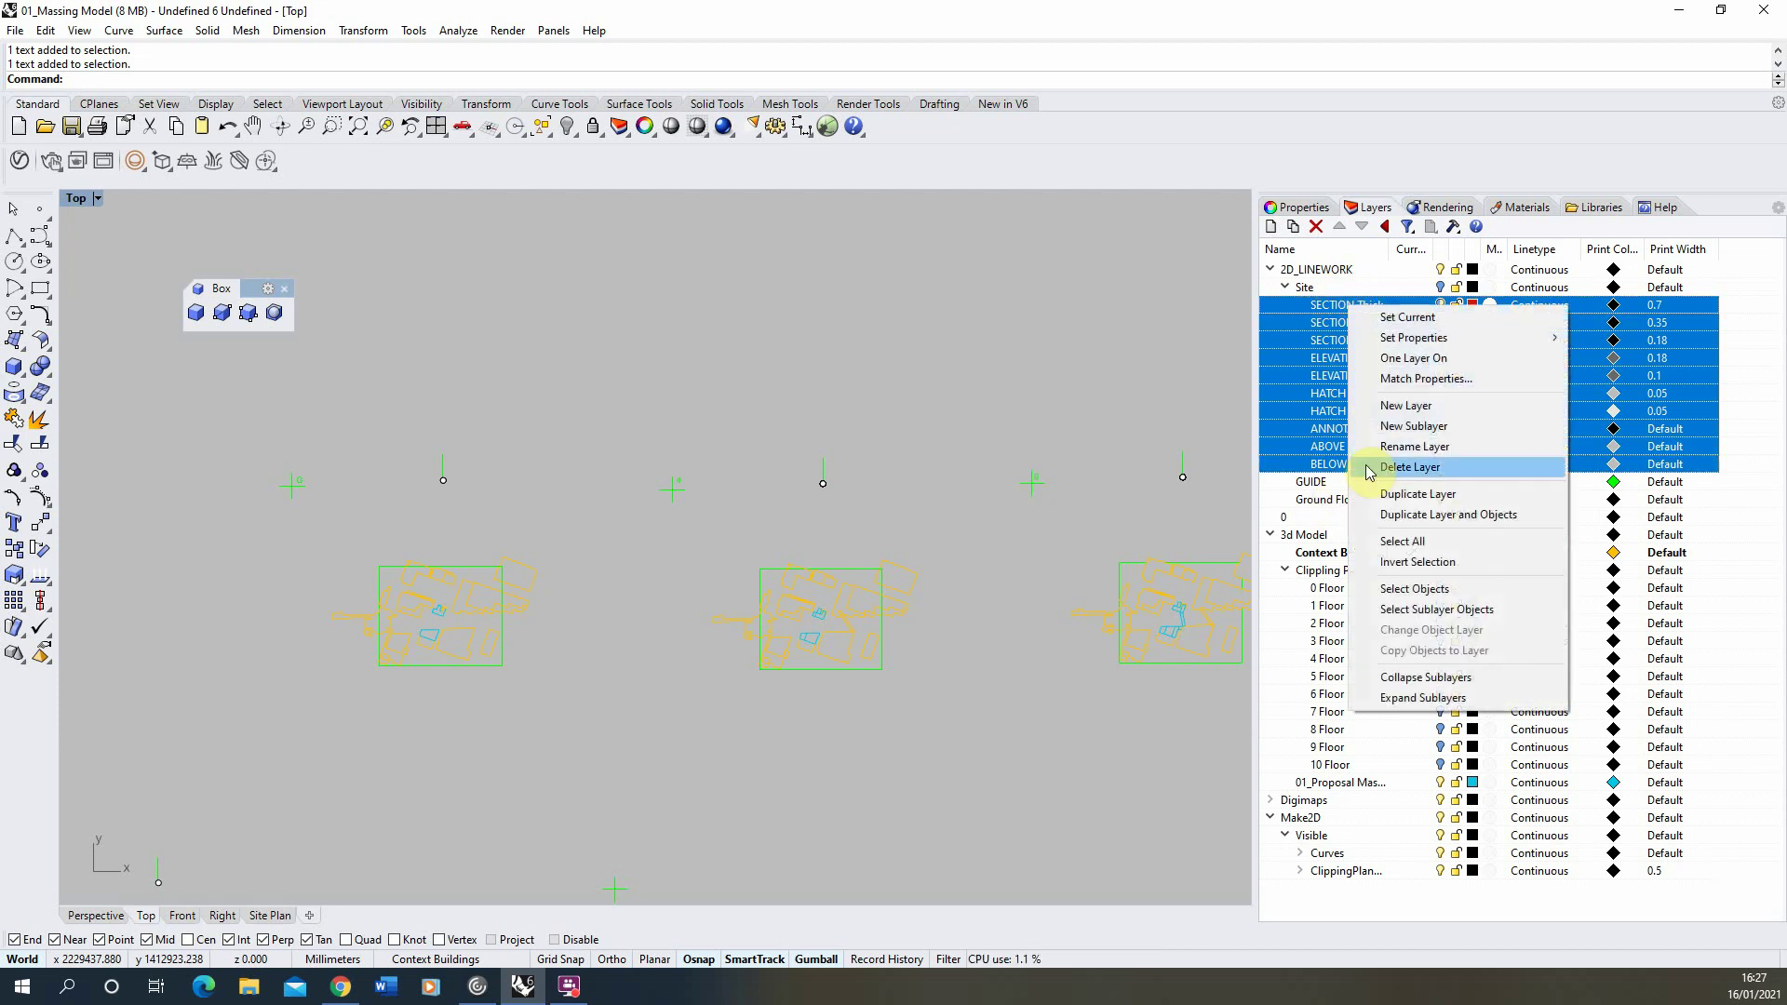
{"action": "left_click", "coordinate": [1449, 503]}
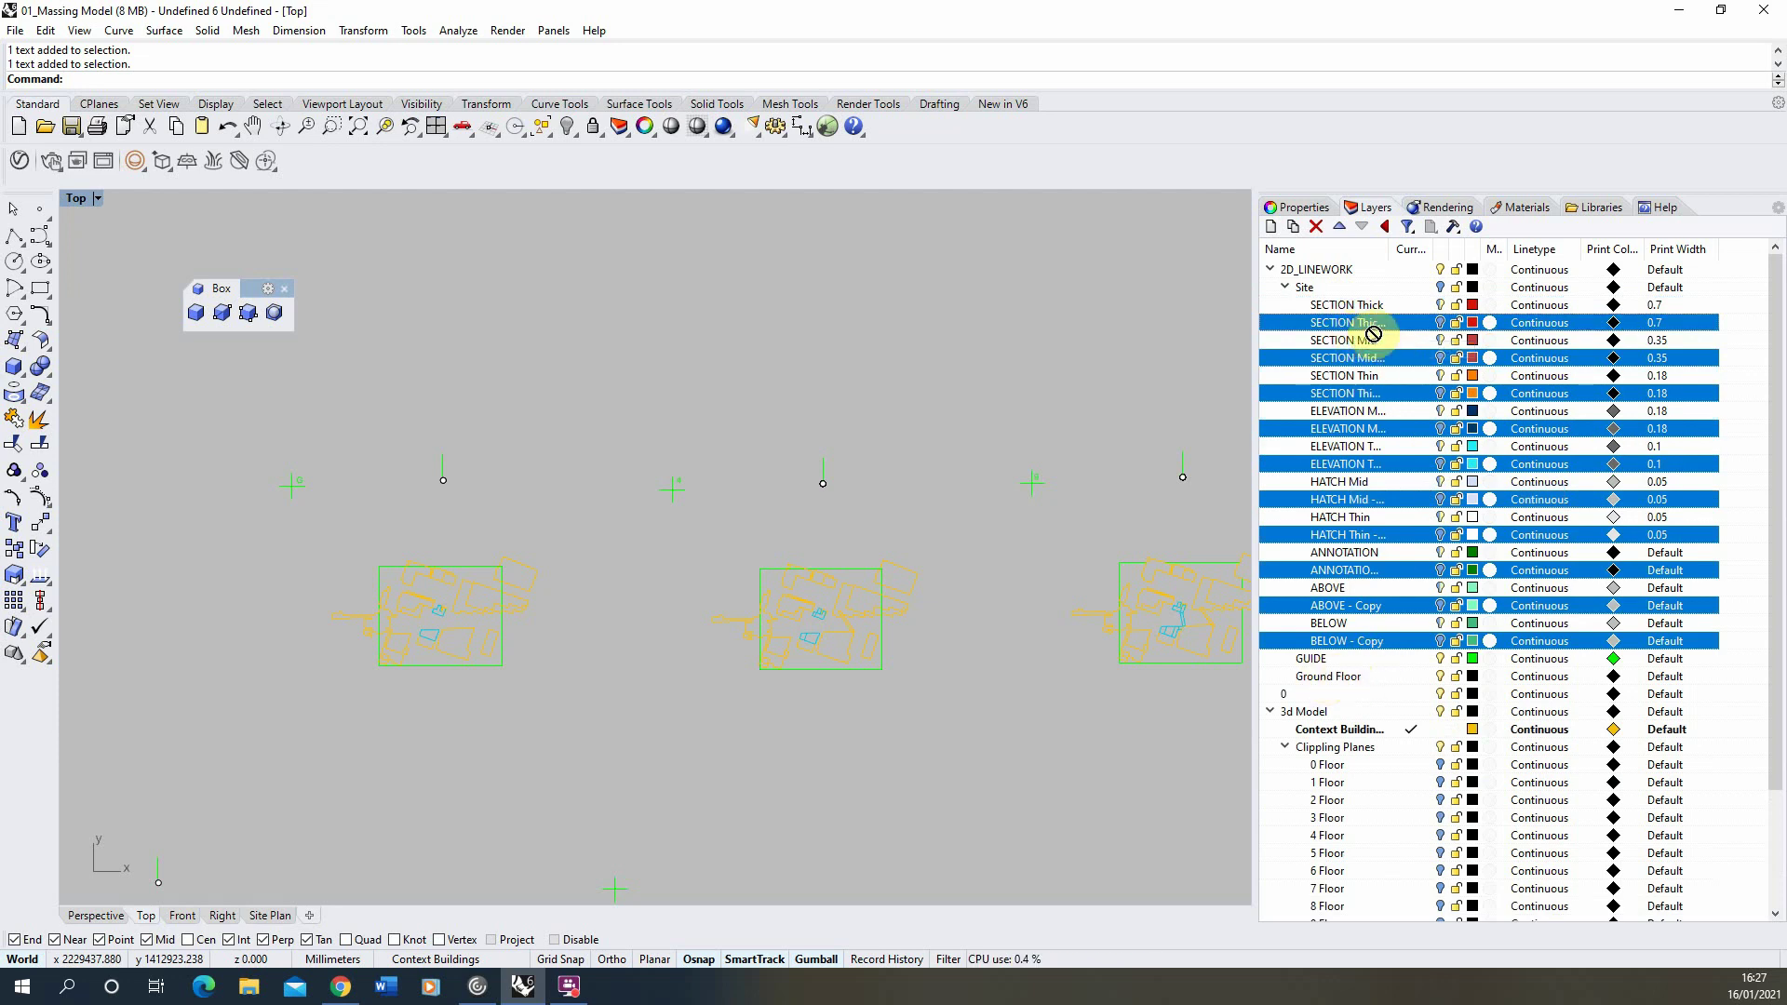
{"action": "left_click_drag", "start_coordinate": [1393, 642], "coordinate": [1337, 683]}
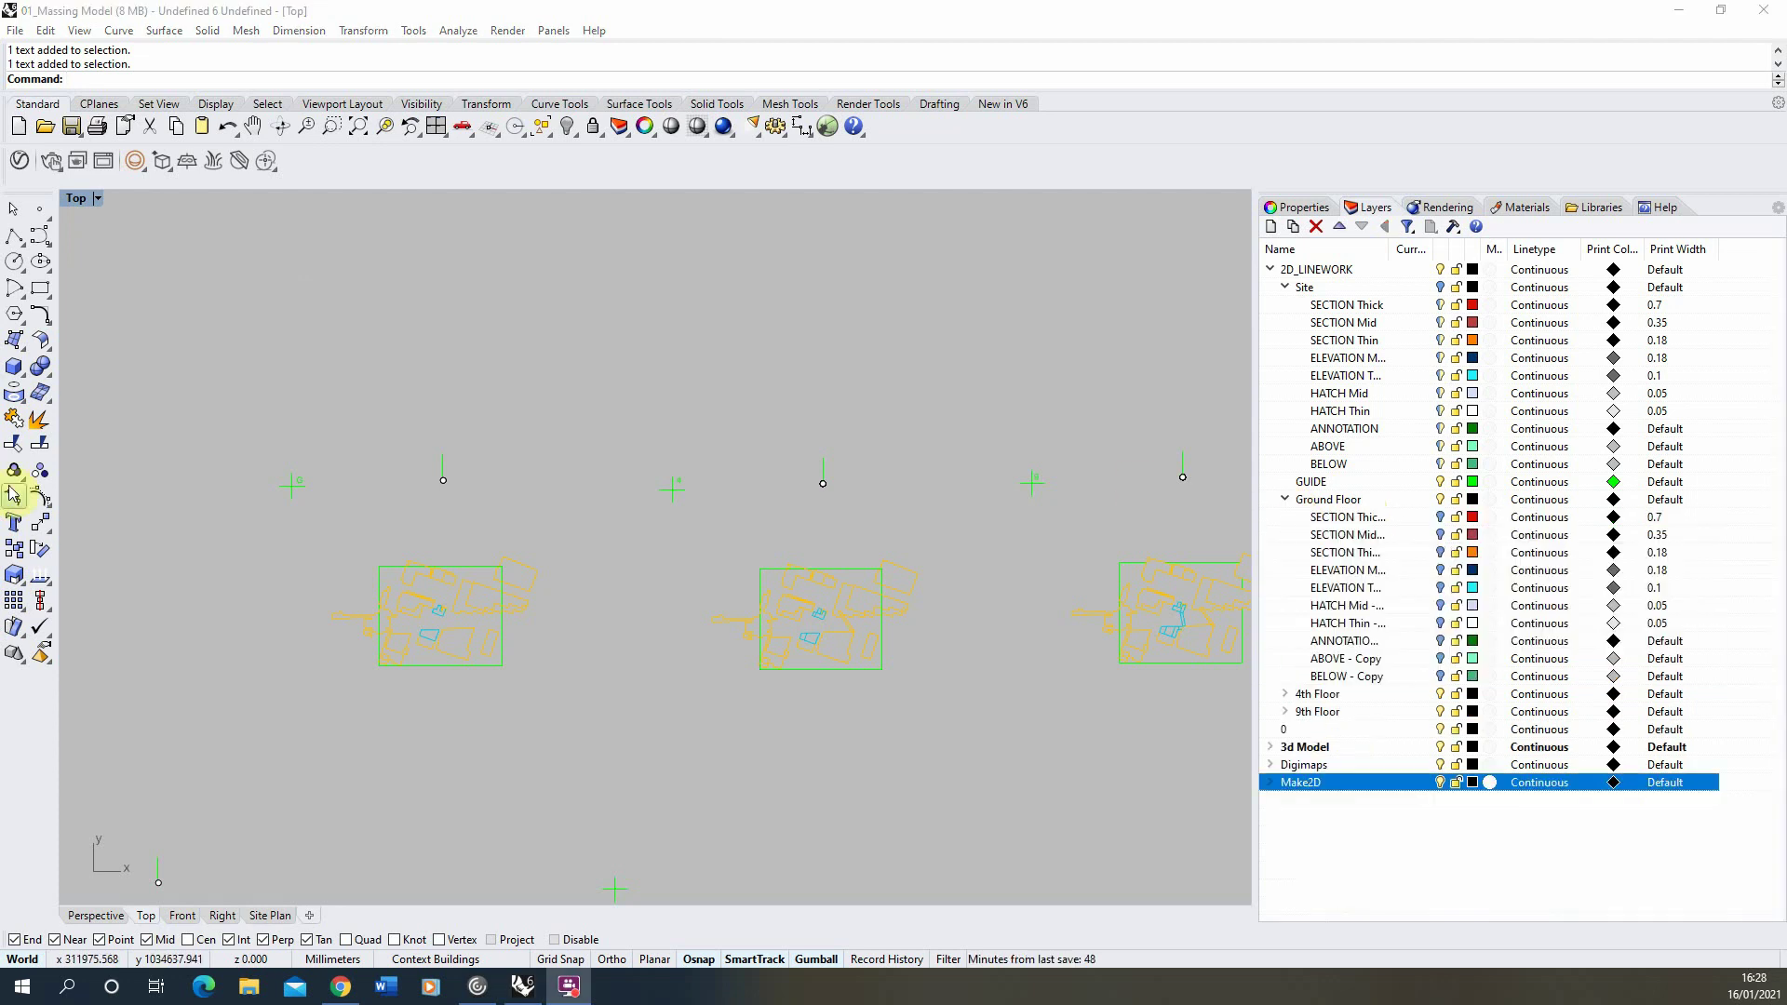
Check the 4th Floor and 9th Floor sublayers, then inspect a building curve.
{"action": "left_click", "coordinate": [1290, 698]}
{"action": "scroll", "coordinate": [1289, 708], "scroll_direction": "down", "scroll_amount": 1}
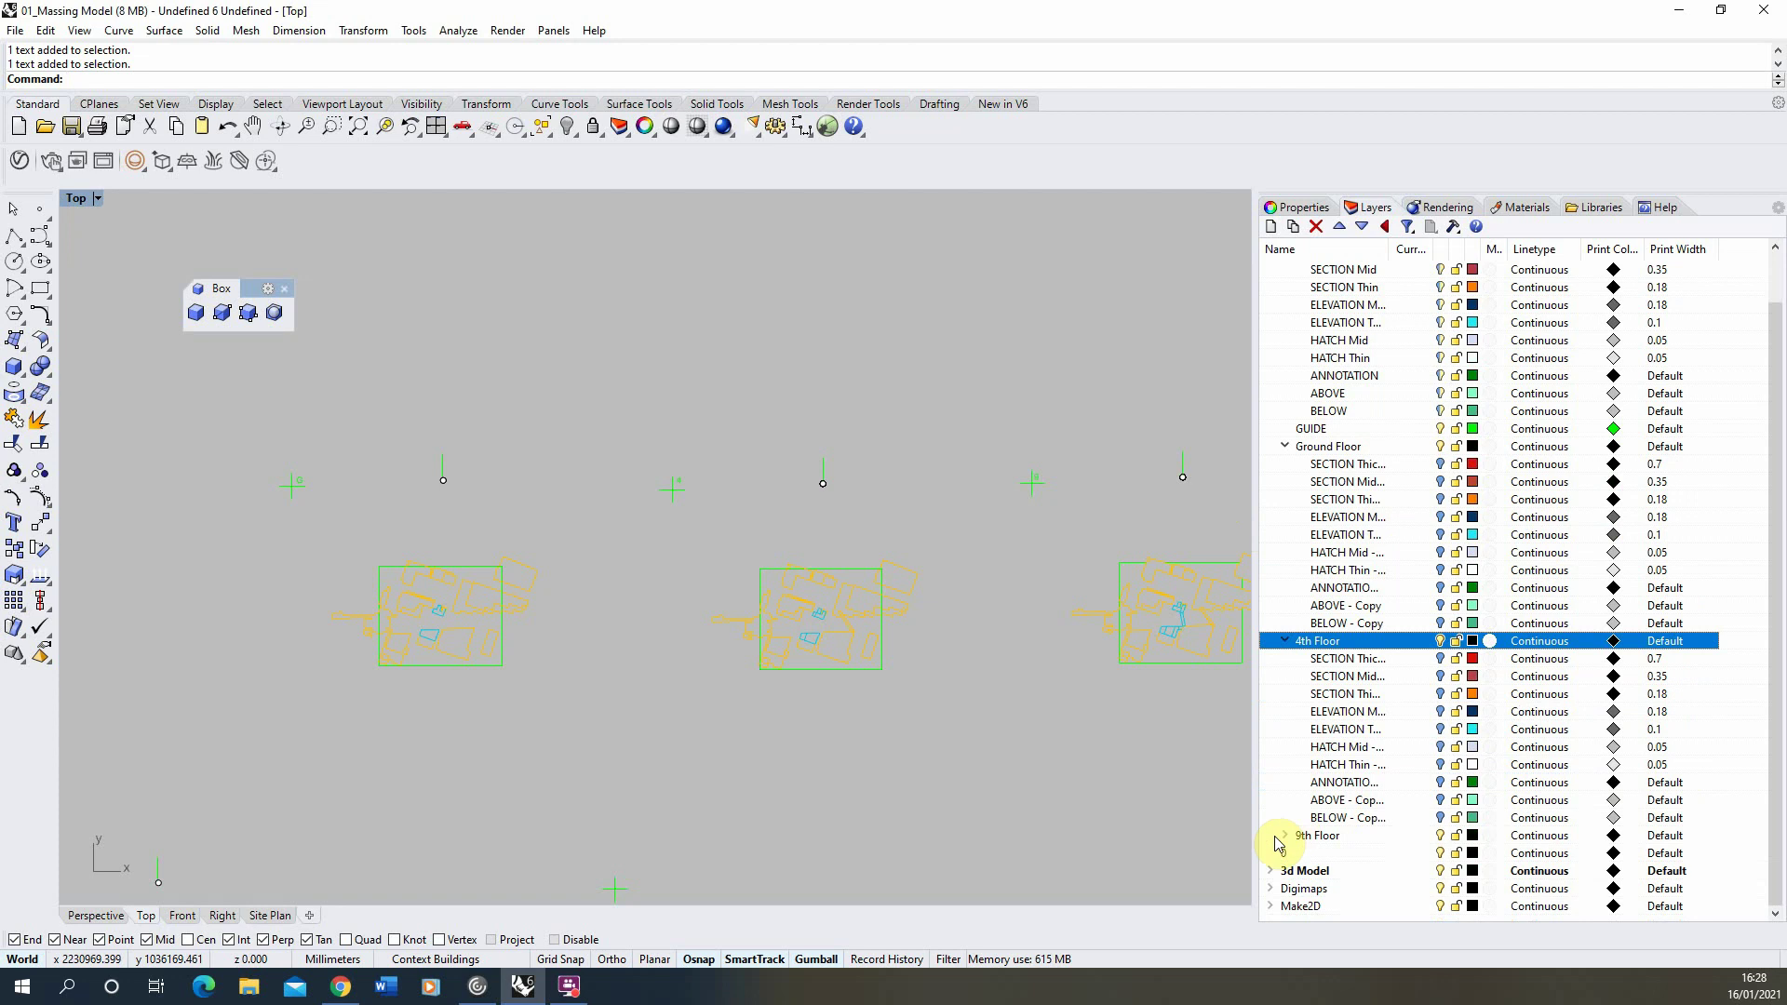
{"action": "left_click", "coordinate": [1287, 836]}
{"action": "scroll", "coordinate": [1302, 829], "scroll_direction": "down", "scroll_amount": 3}
{"action": "scroll", "coordinate": [1324, 651], "scroll_direction": "up", "scroll_amount": 5}
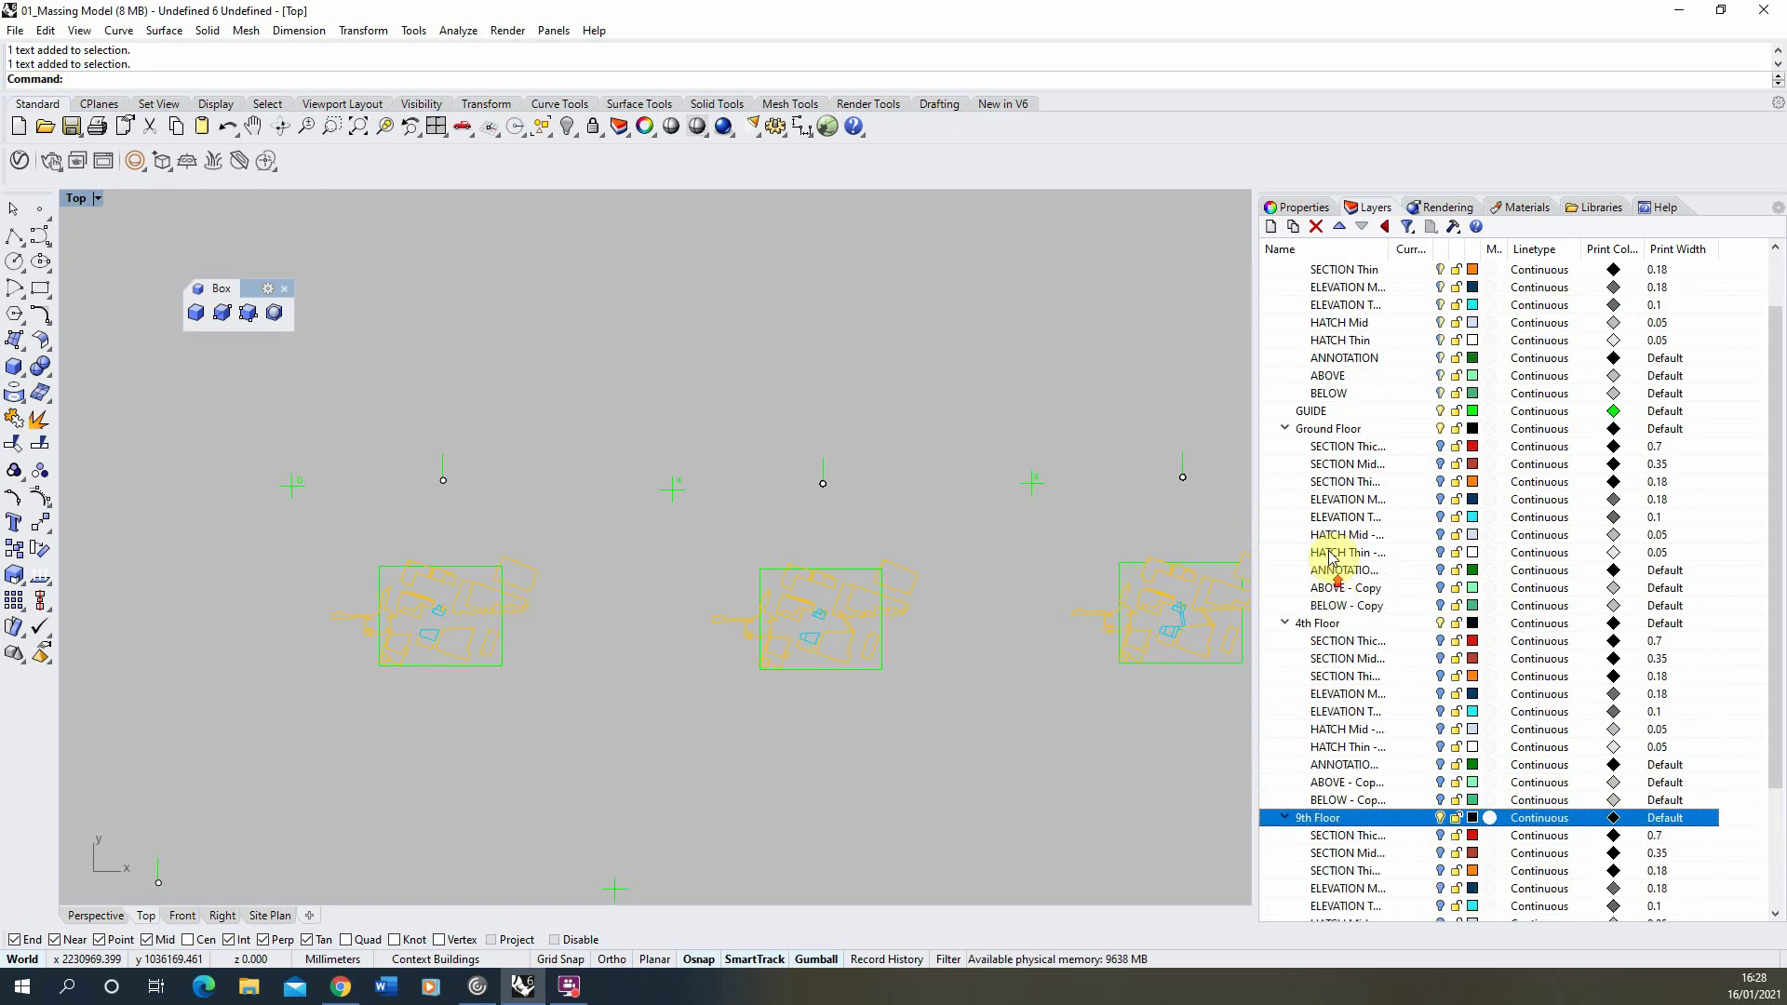
{"action": "left_click", "coordinate": [1284, 694]}
{"action": "scroll", "coordinate": [1287, 693], "scroll_direction": "down", "scroll_amount": 1}
{"action": "left_click", "coordinate": [1285, 659]}
{"action": "scroll", "coordinate": [327, 605], "scroll_direction": "up", "scroll_amount": 4}
{"action": "scroll", "coordinate": [571, 587], "scroll_direction": "up", "scroll_amount": 5}
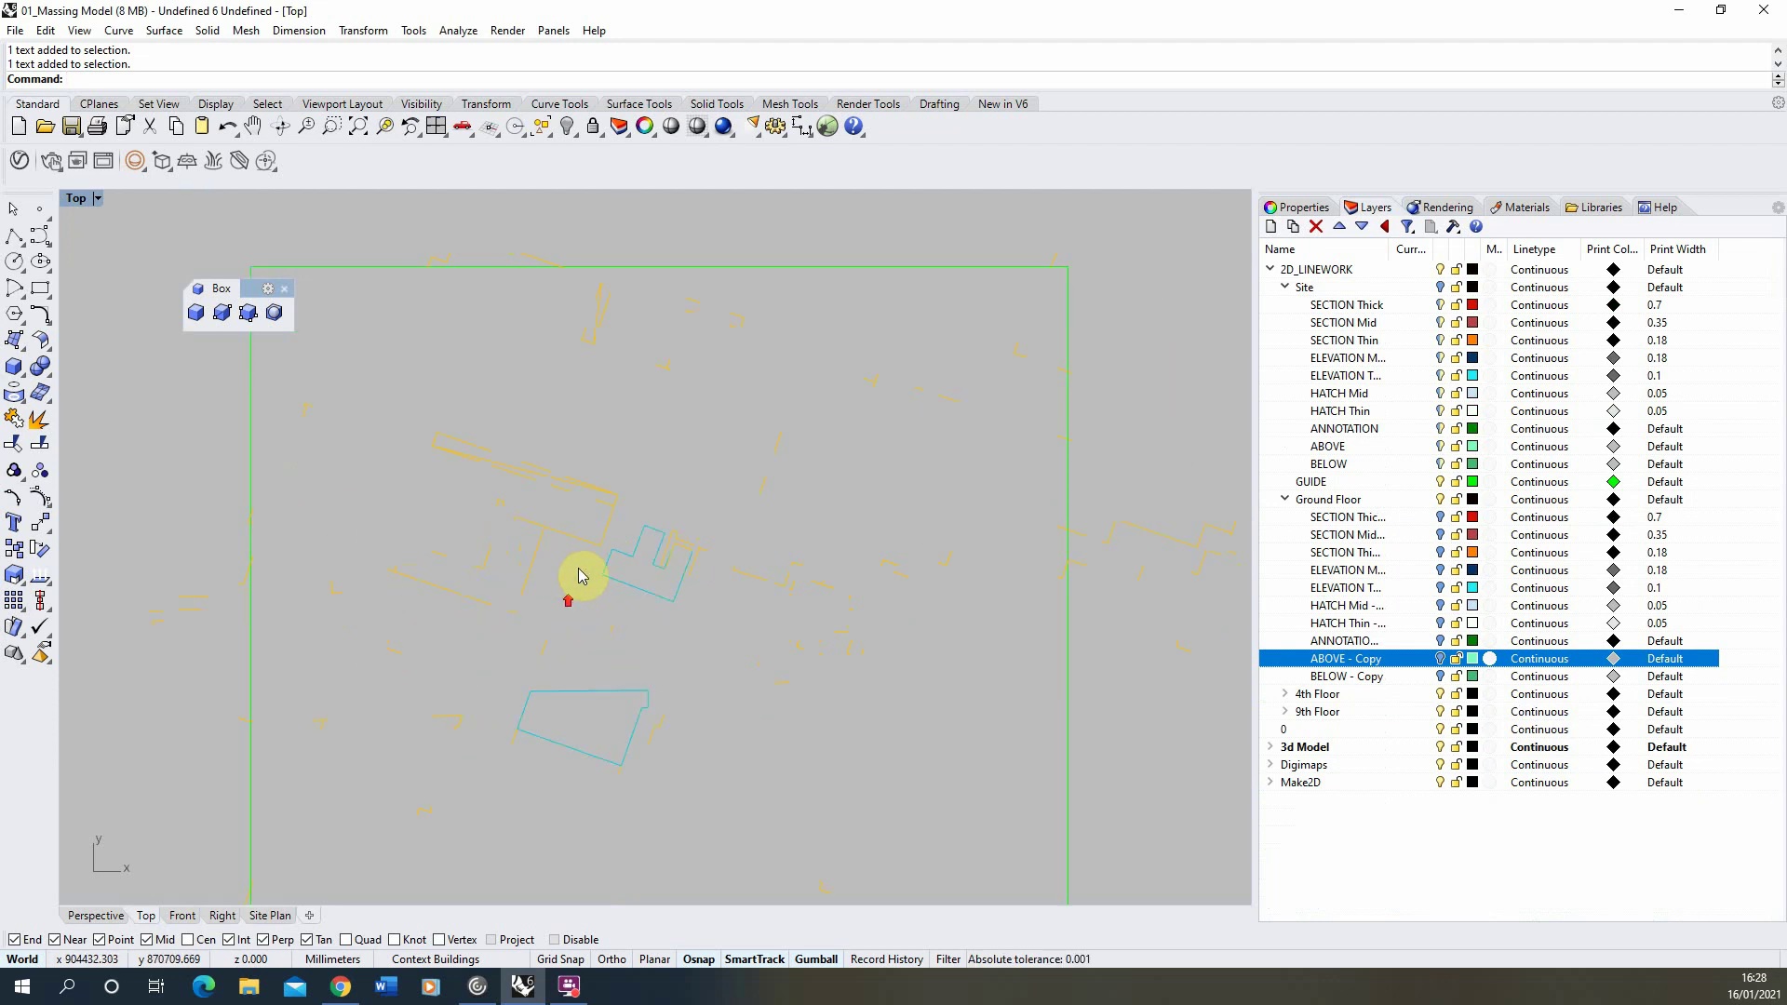
{"action": "left_click", "coordinate": [620, 583]}
{"action": "left_click", "coordinate": [742, 635]}
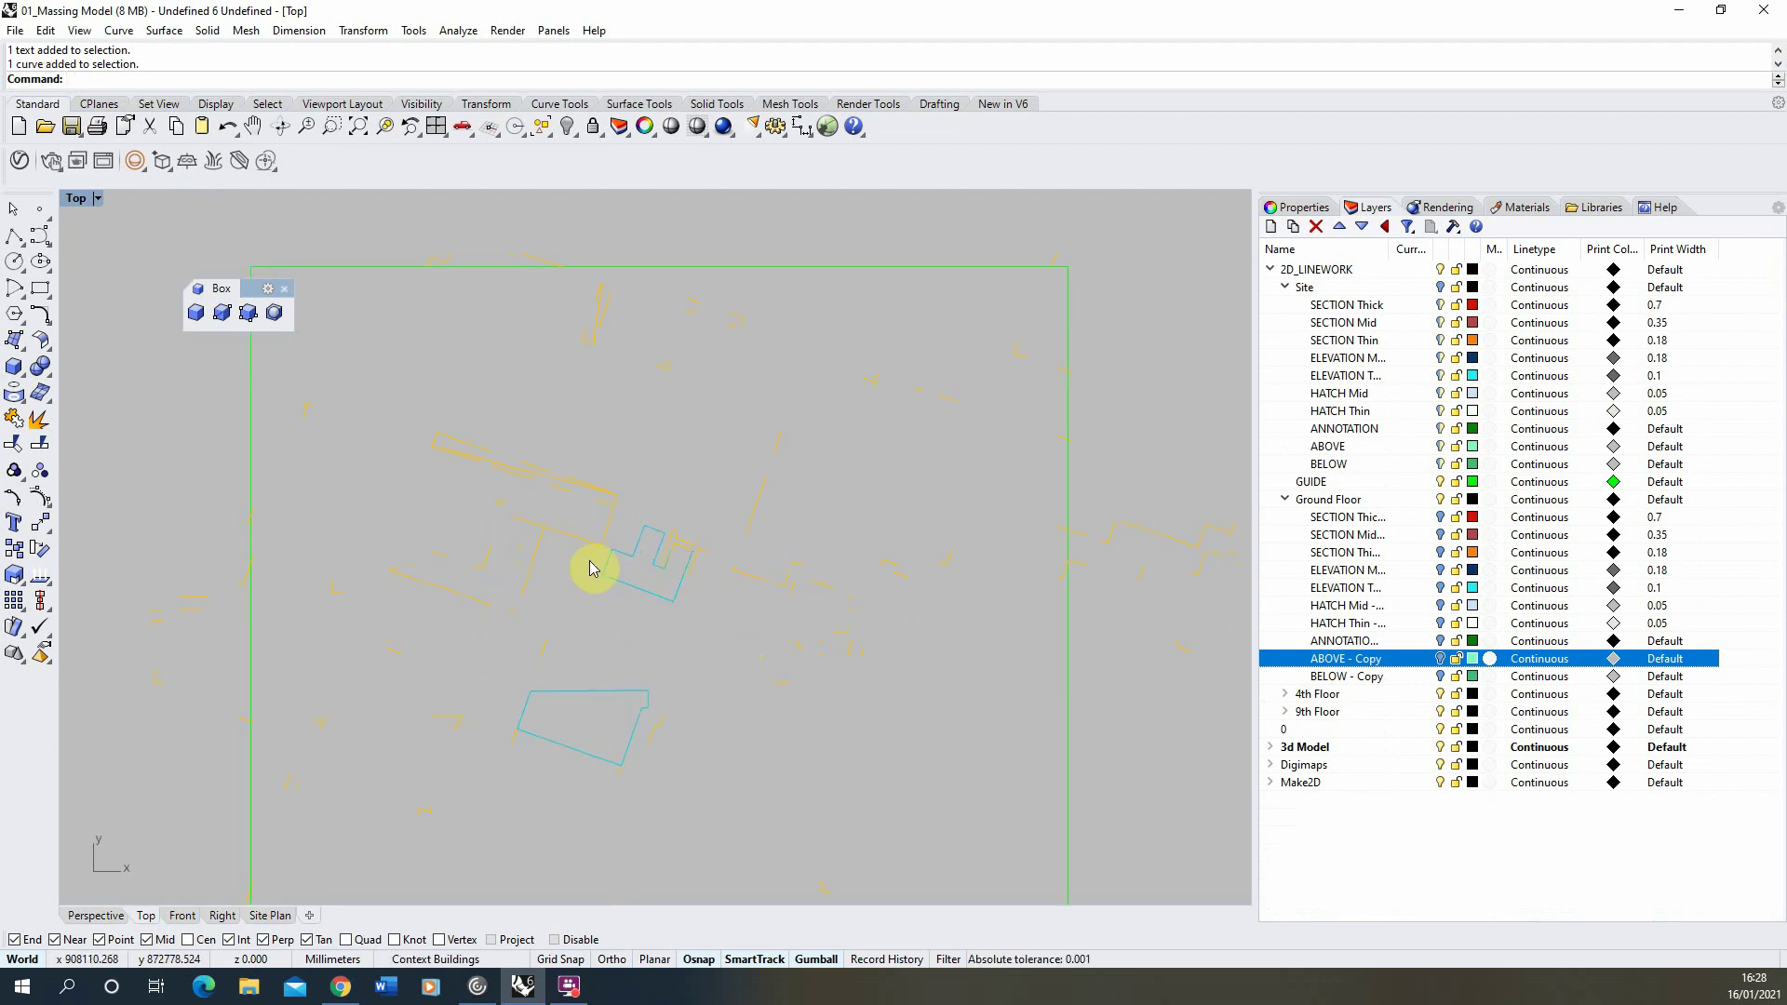
Turn on all ten Ground Floor sublayers, SECTION Thick through BELOW - Copy.
{"action": "left_click", "coordinate": [1441, 518]}
{"action": "left_click", "coordinate": [1441, 534]}
{"action": "left_click", "coordinate": [1440, 552]}
{"action": "left_click", "coordinate": [1440, 570]}
{"action": "left_click", "coordinate": [1440, 605]}
{"action": "left_click", "coordinate": [1440, 623]}
{"action": "left_click", "coordinate": [1440, 587]}
{"action": "left_click", "coordinate": [1441, 640]}
{"action": "left_click", "coordinate": [1440, 658]}
{"action": "left_click", "coordinate": [1440, 675]}
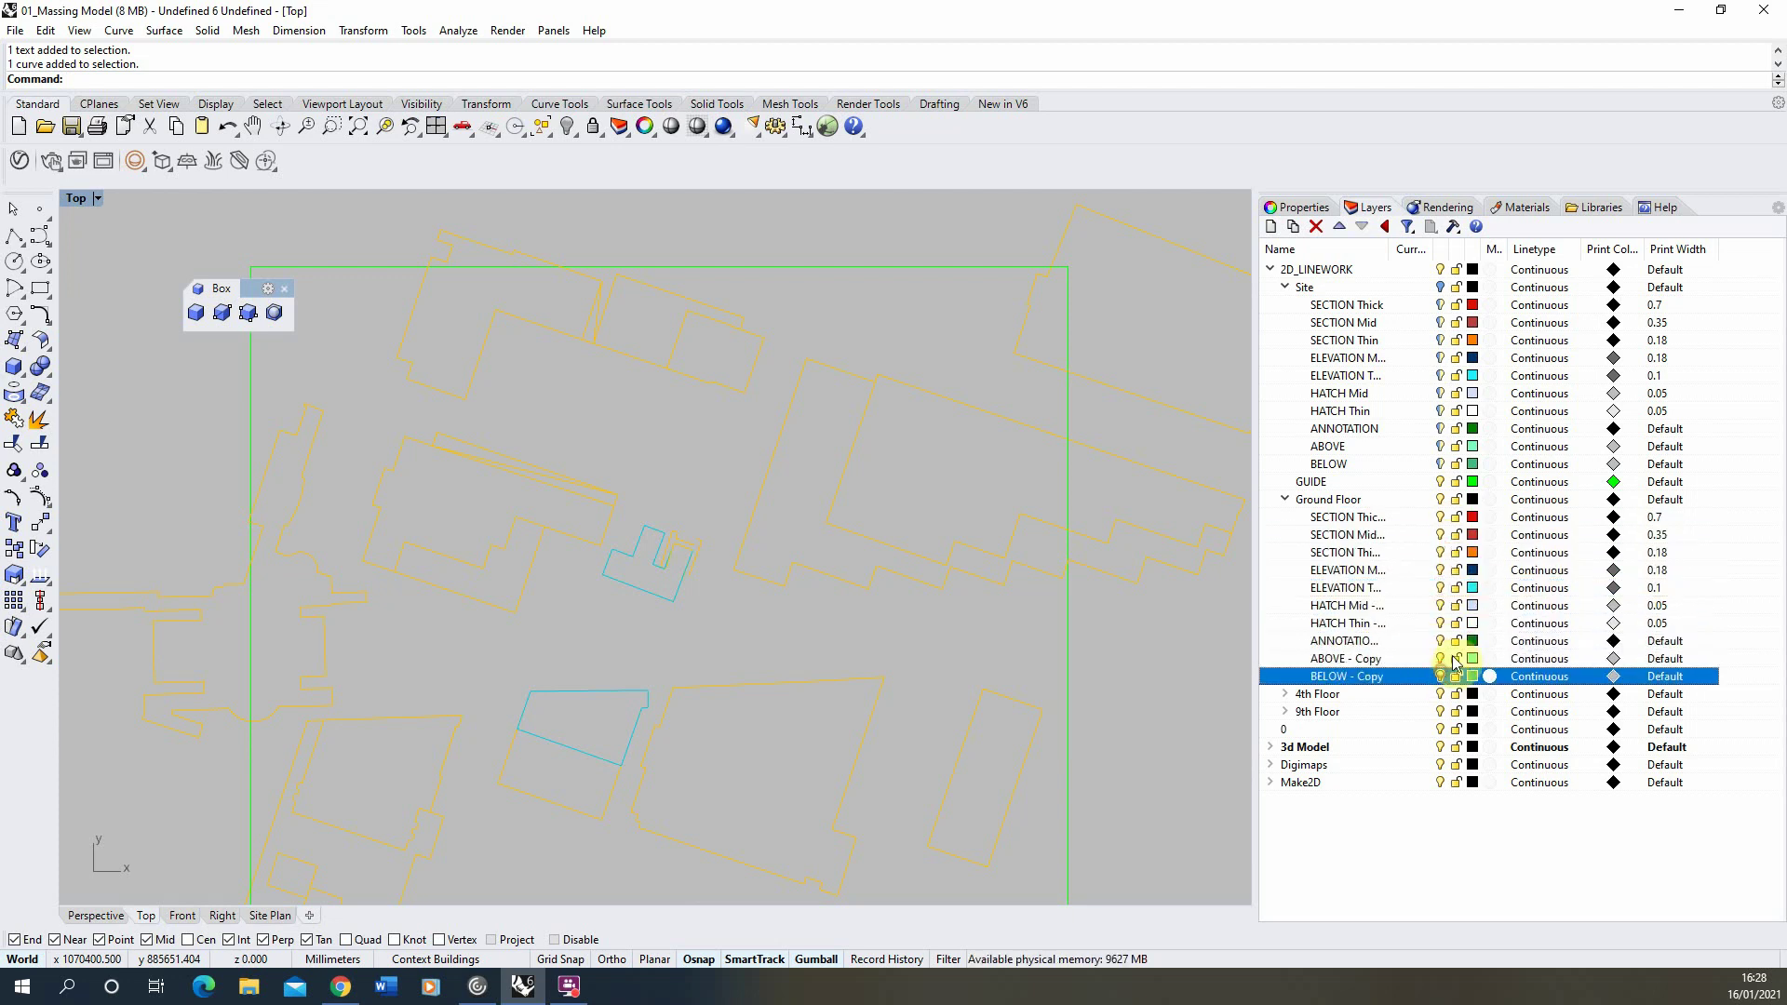
{"action": "left_click", "coordinate": [1271, 785]}
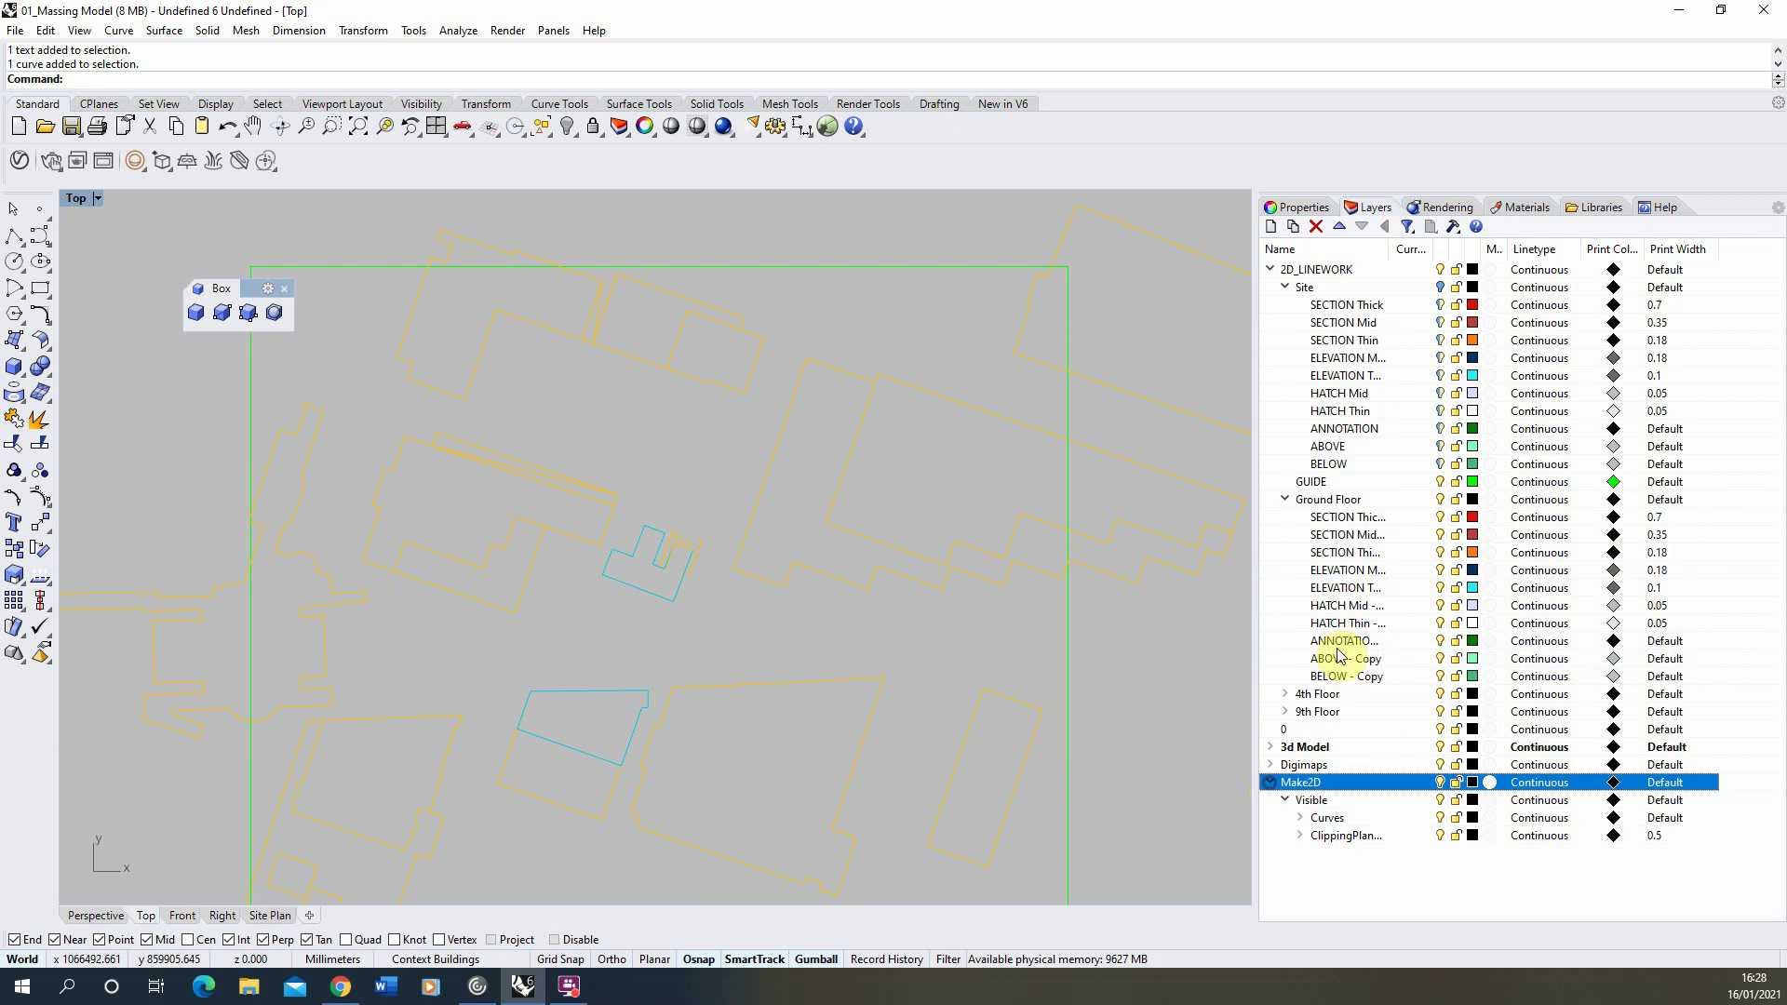
Expand the Make2D clipping-plane output and select the objects on its 3d Model layer.
{"action": "left_click", "coordinate": [1301, 837]}
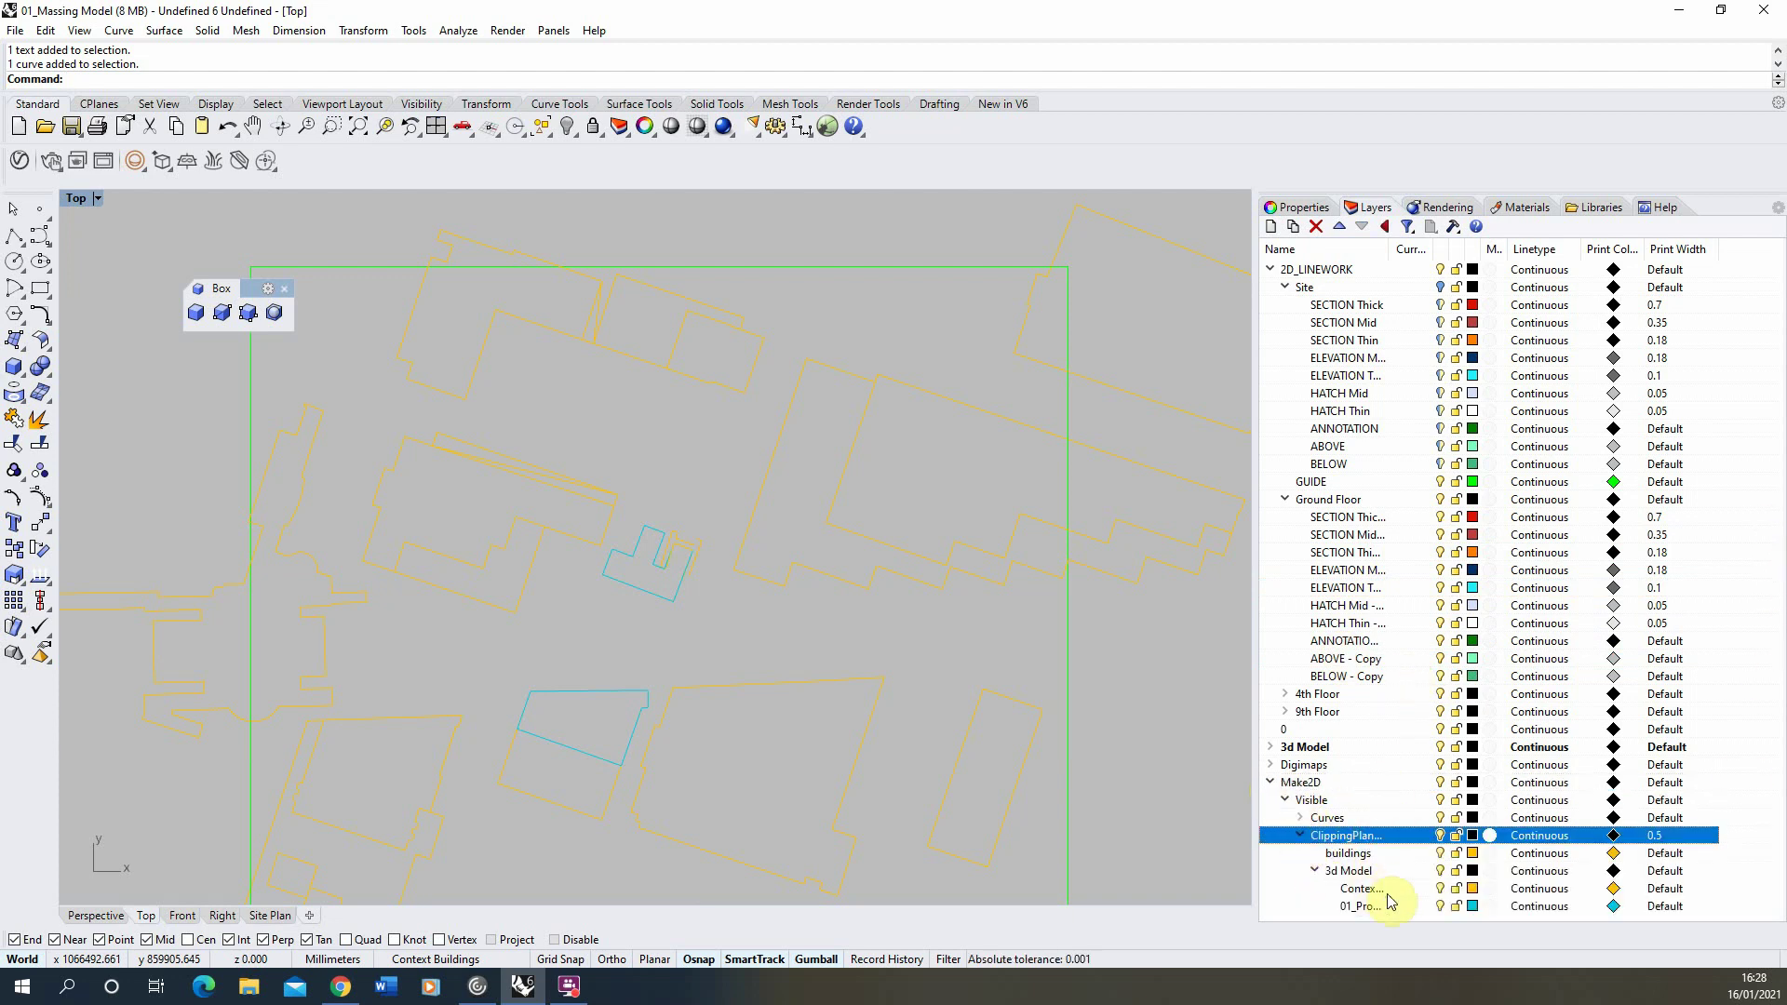
{"action": "left_click", "coordinate": [1361, 872]}
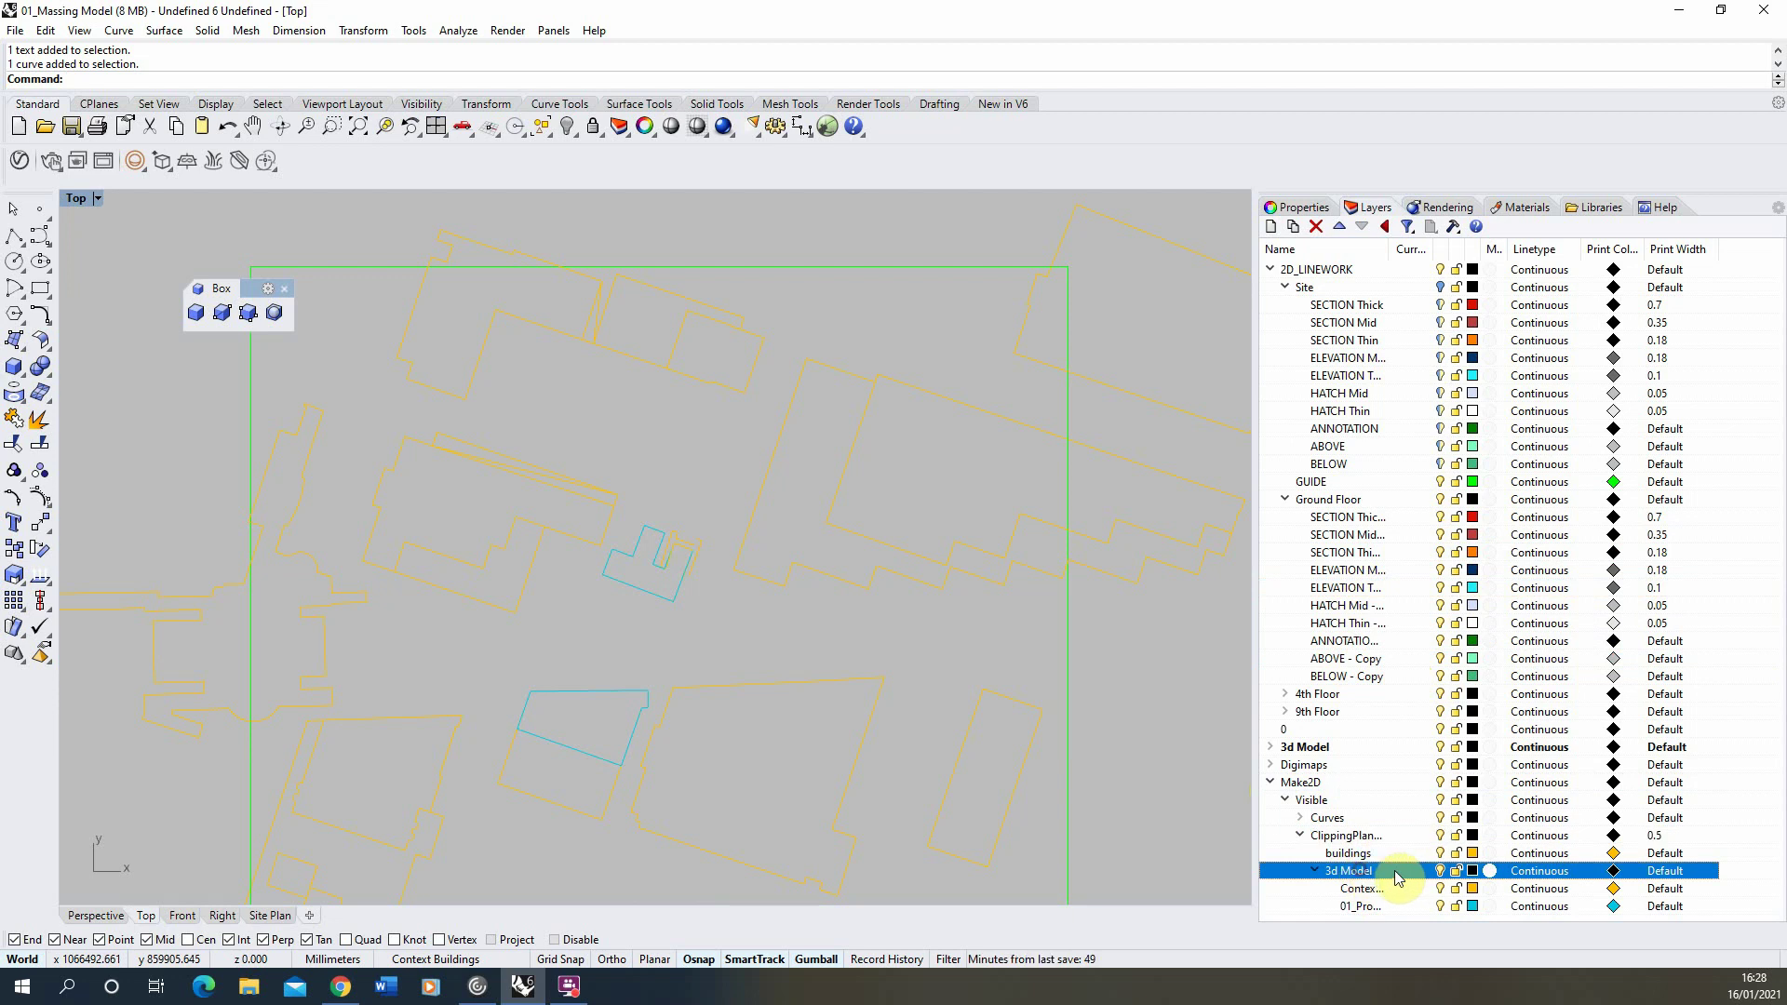
{"action": "right_click", "coordinate": [1393, 875]}
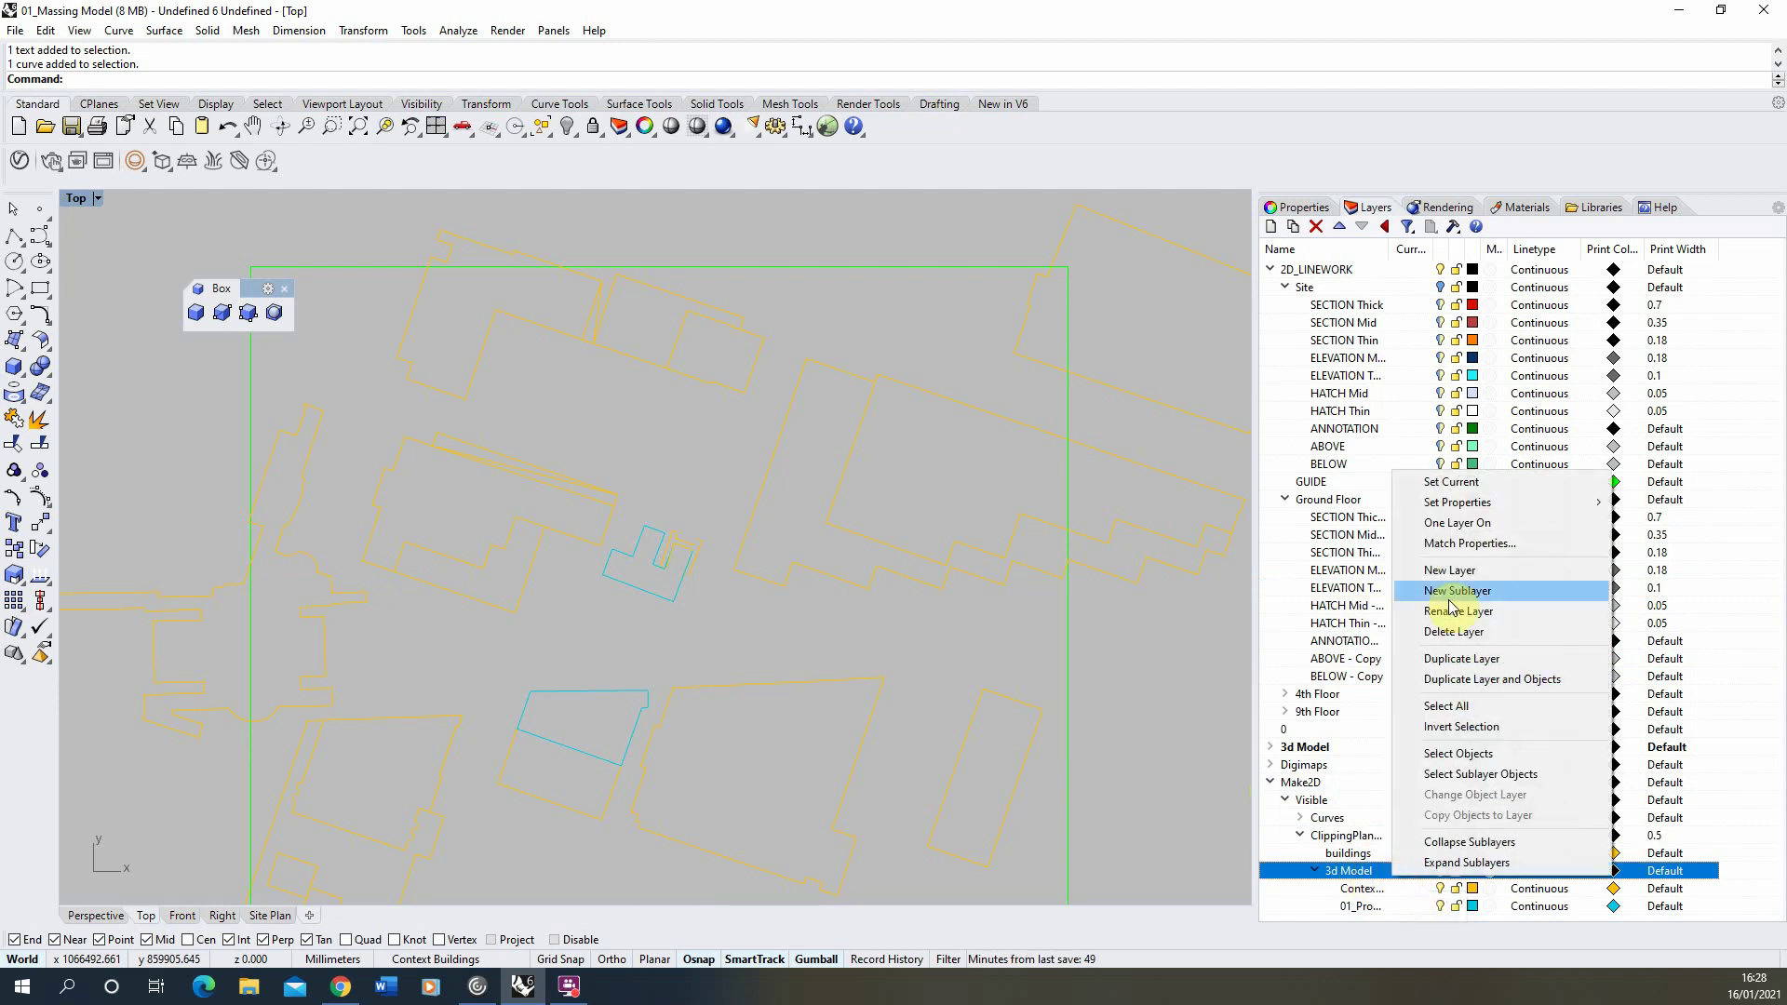
{"action": "left_click", "coordinate": [1458, 753]}
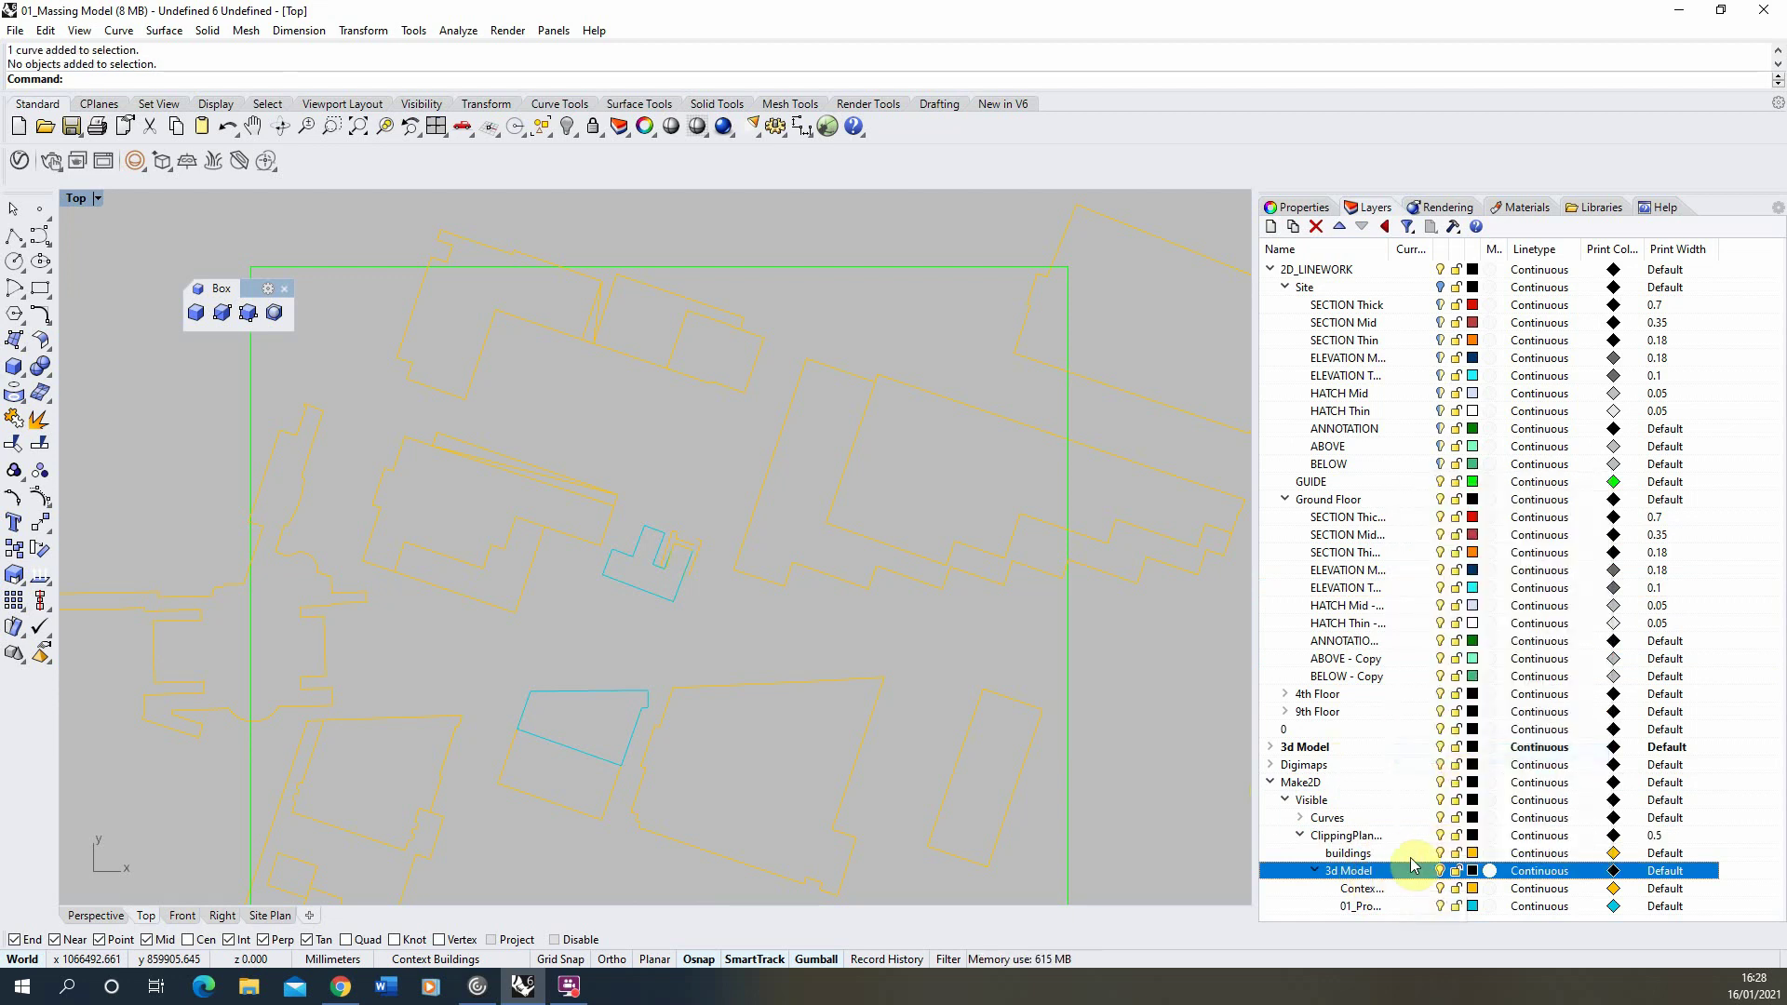
Select all Context Buildings curves, then deselect the middle plan copy's curves.
{"action": "left_click", "coordinate": [1395, 890]}
{"action": "right_click", "coordinate": [1396, 894]}
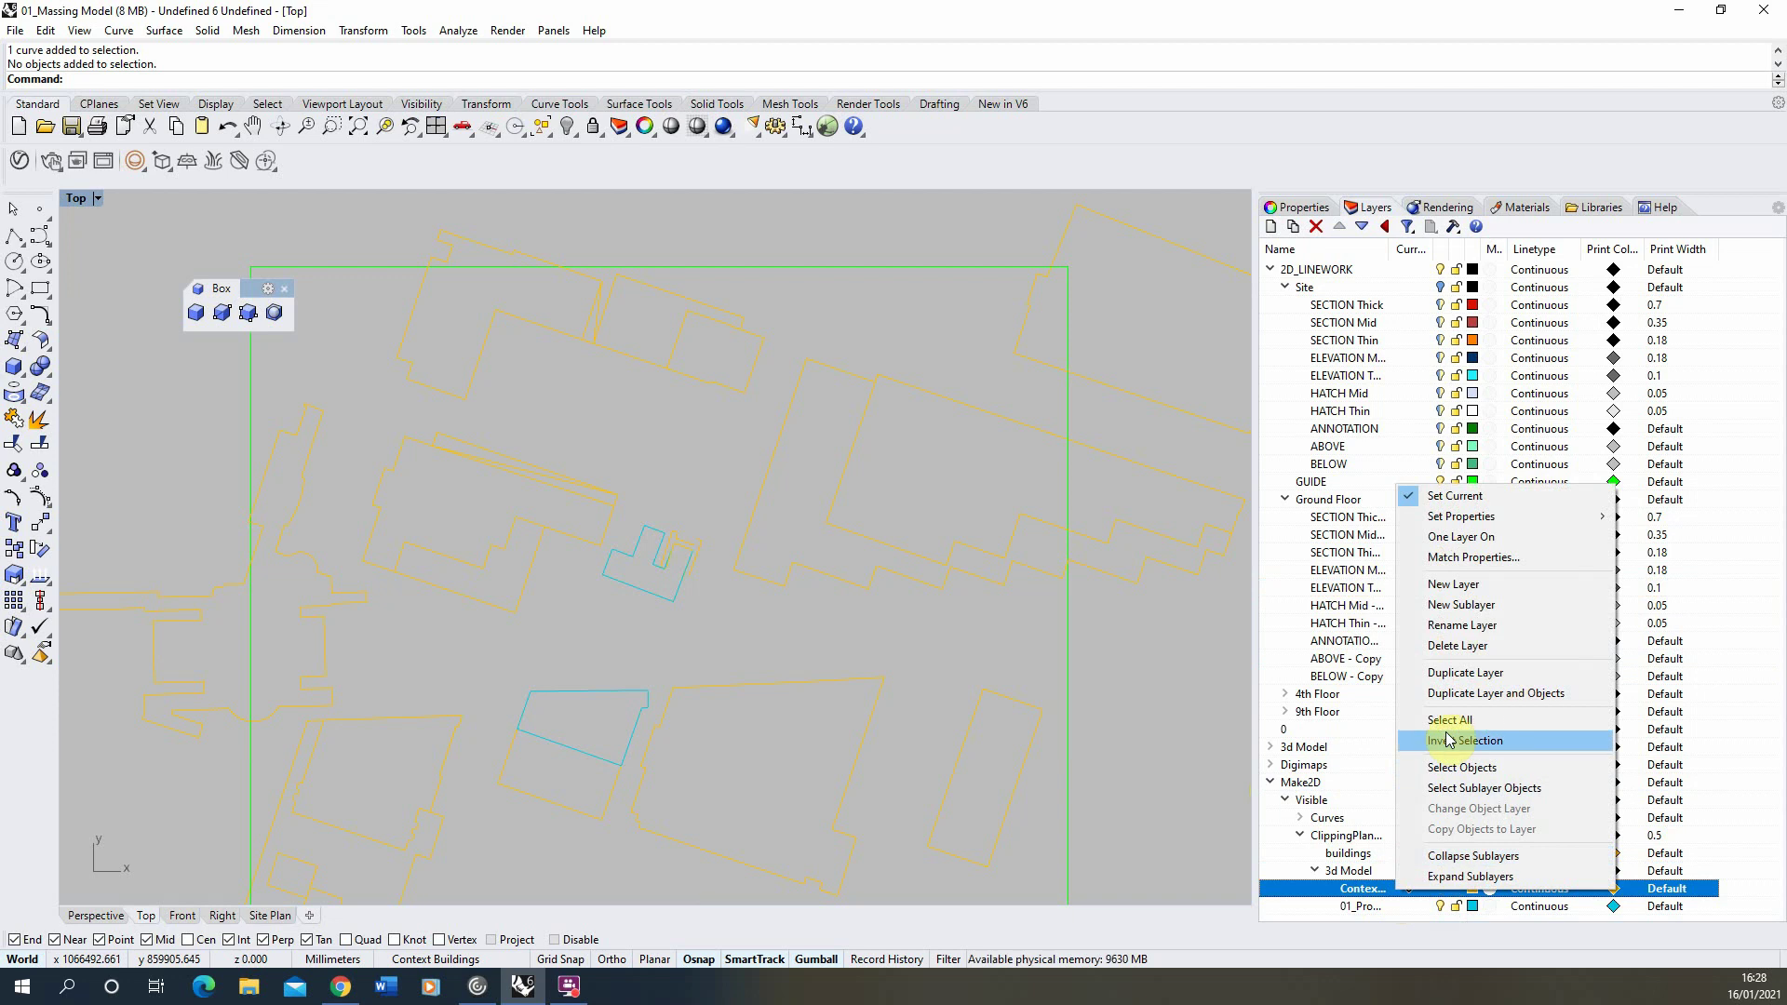
{"action": "left_click", "coordinate": [1471, 768]}
{"action": "scroll", "coordinate": [693, 599], "scroll_direction": "down", "scroll_amount": 8}
{"action": "scroll", "coordinate": [693, 599], "scroll_direction": "down", "scroll_amount": 5}
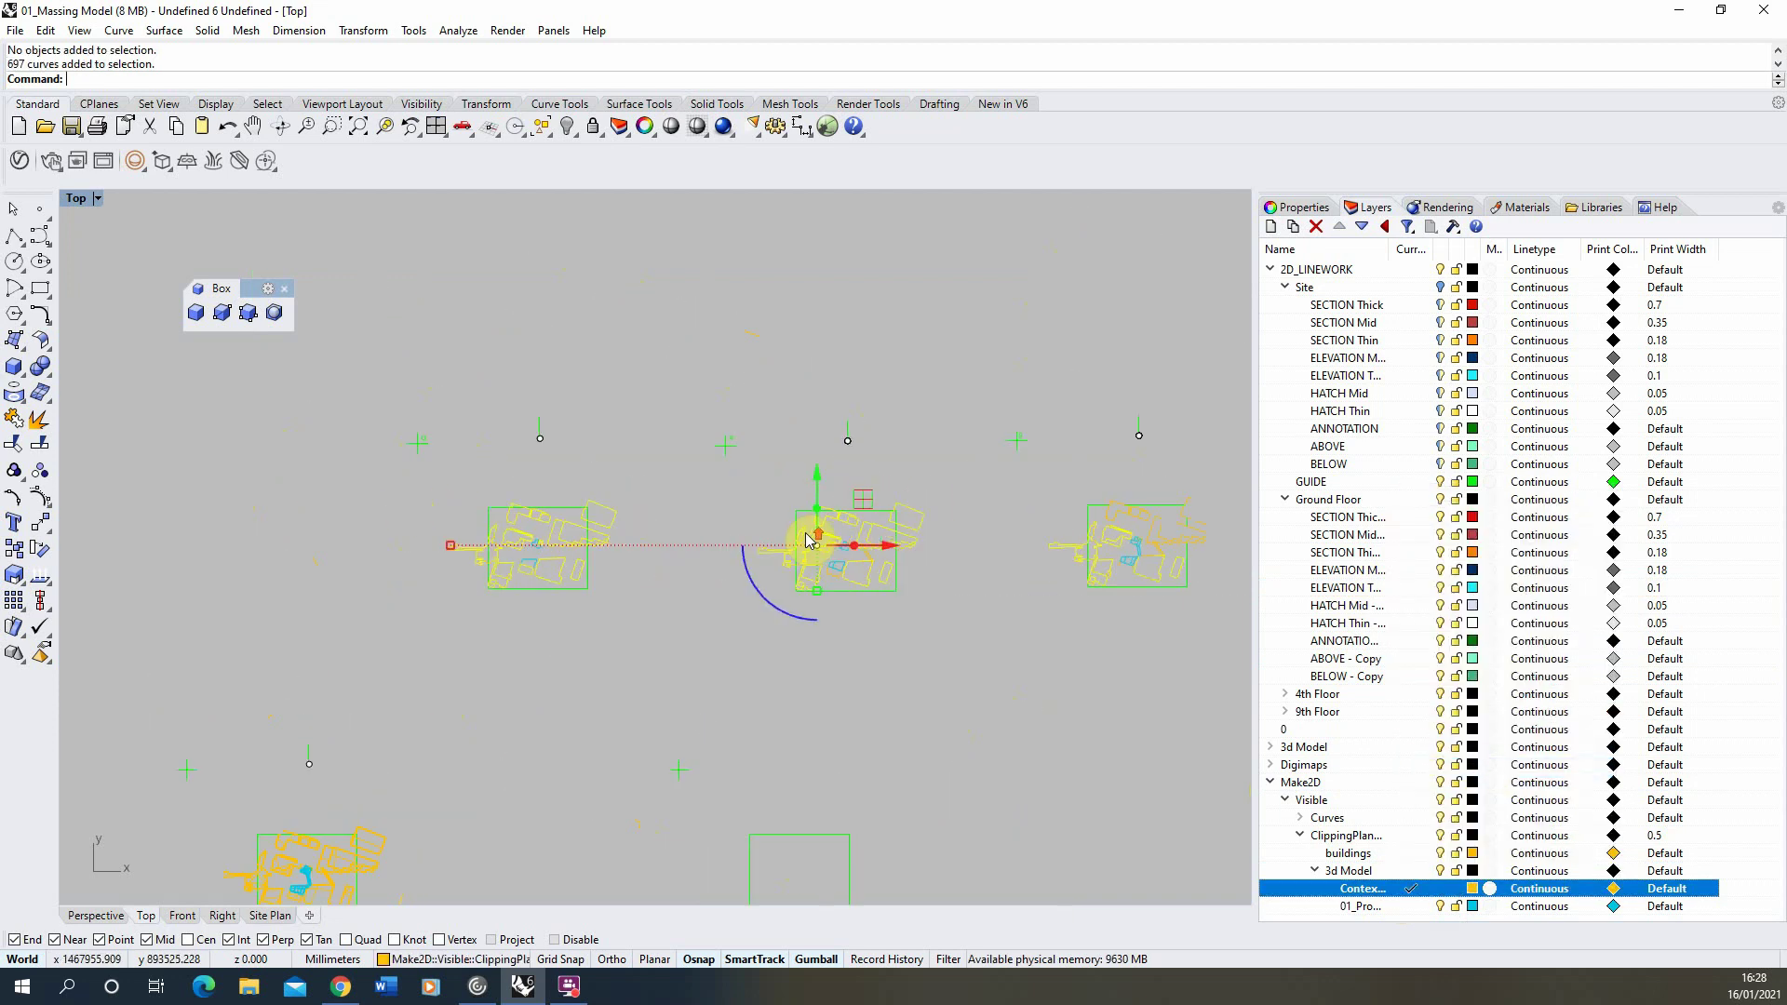
{"action": "scroll", "coordinate": [427, 431], "scroll_direction": "up", "scroll_amount": 5}
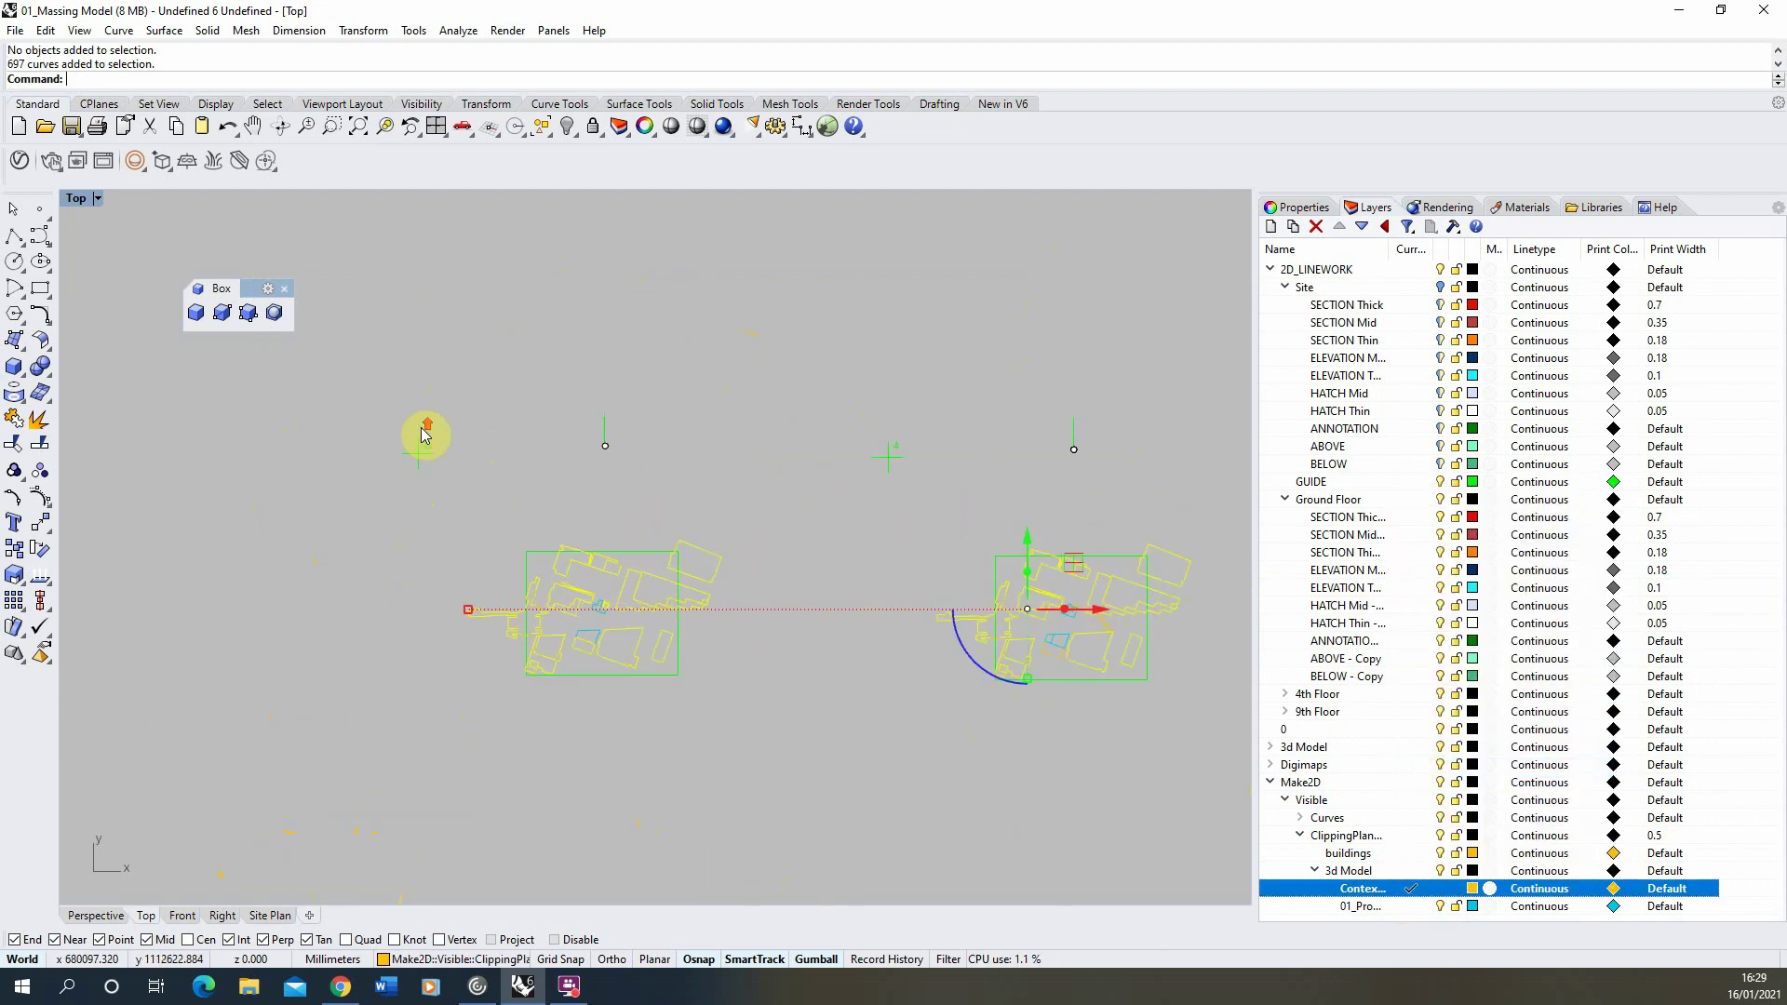
{"action": "scroll", "coordinate": [516, 496], "scroll_direction": "down", "scroll_amount": 3}
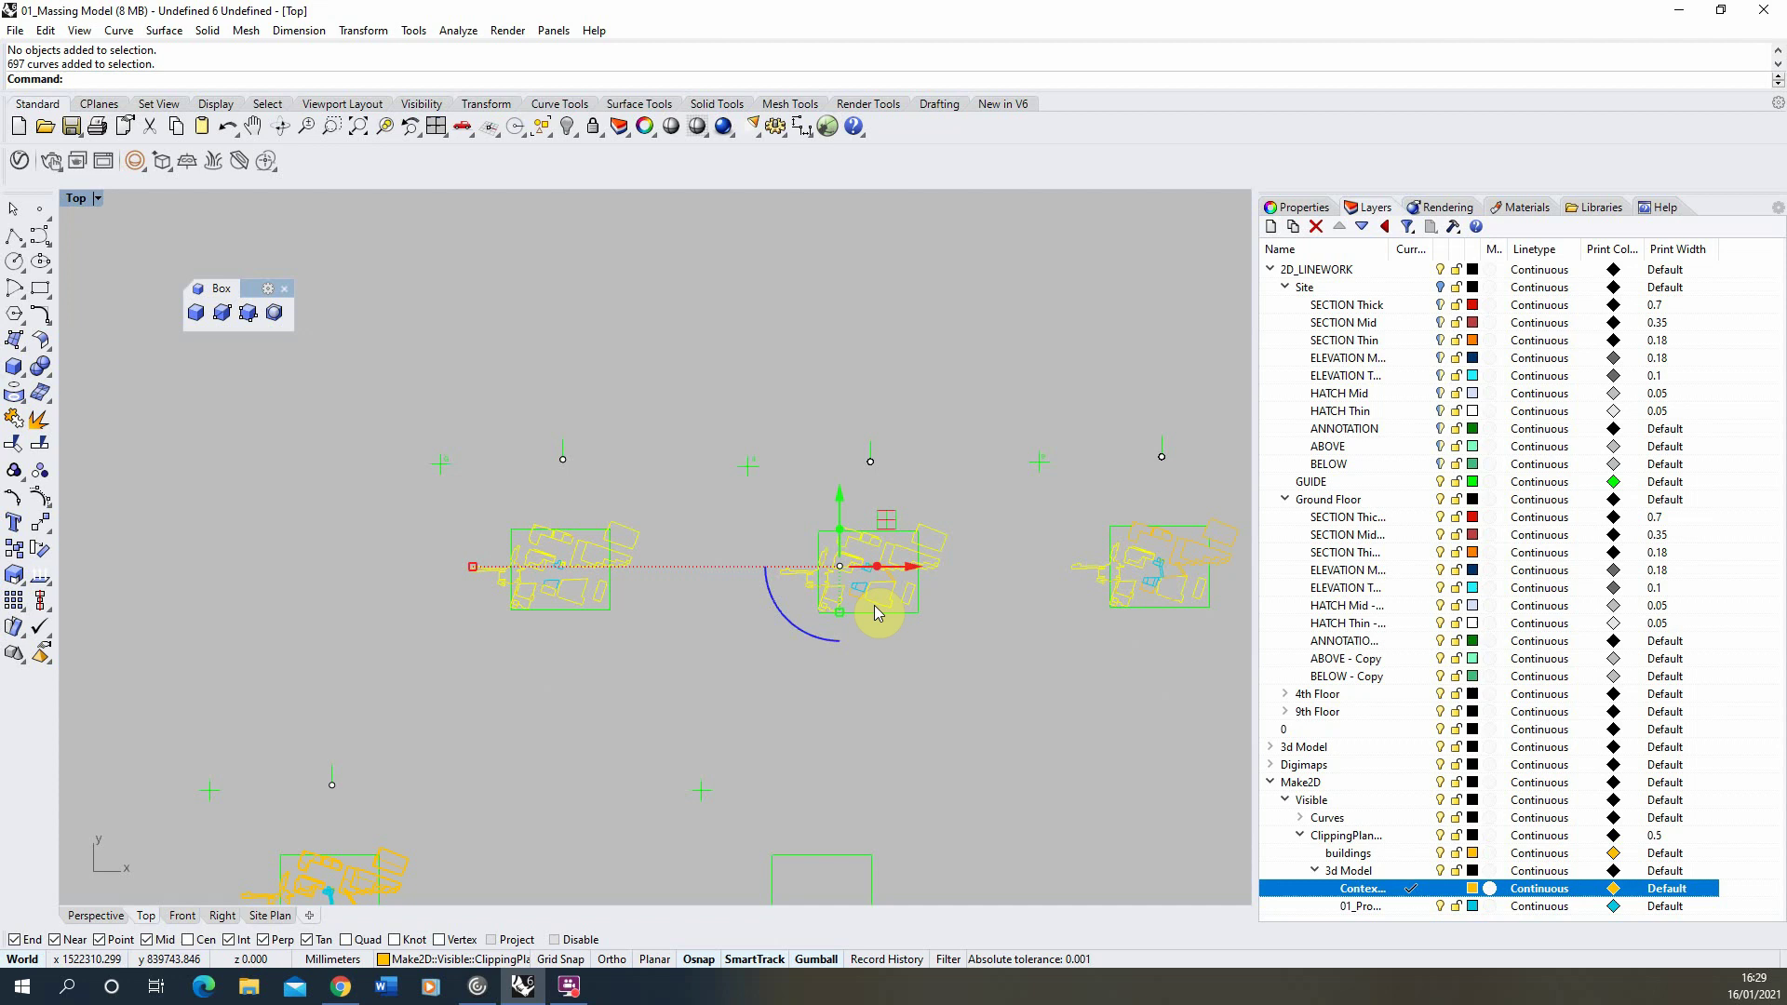
{"action": "left_click_drag", "start_coordinate": [730, 651], "coordinate": [1248, 510], "text": "ctrl"}
{"action": "scroll", "coordinate": [454, 555], "scroll_direction": "up", "scroll_amount": 3}
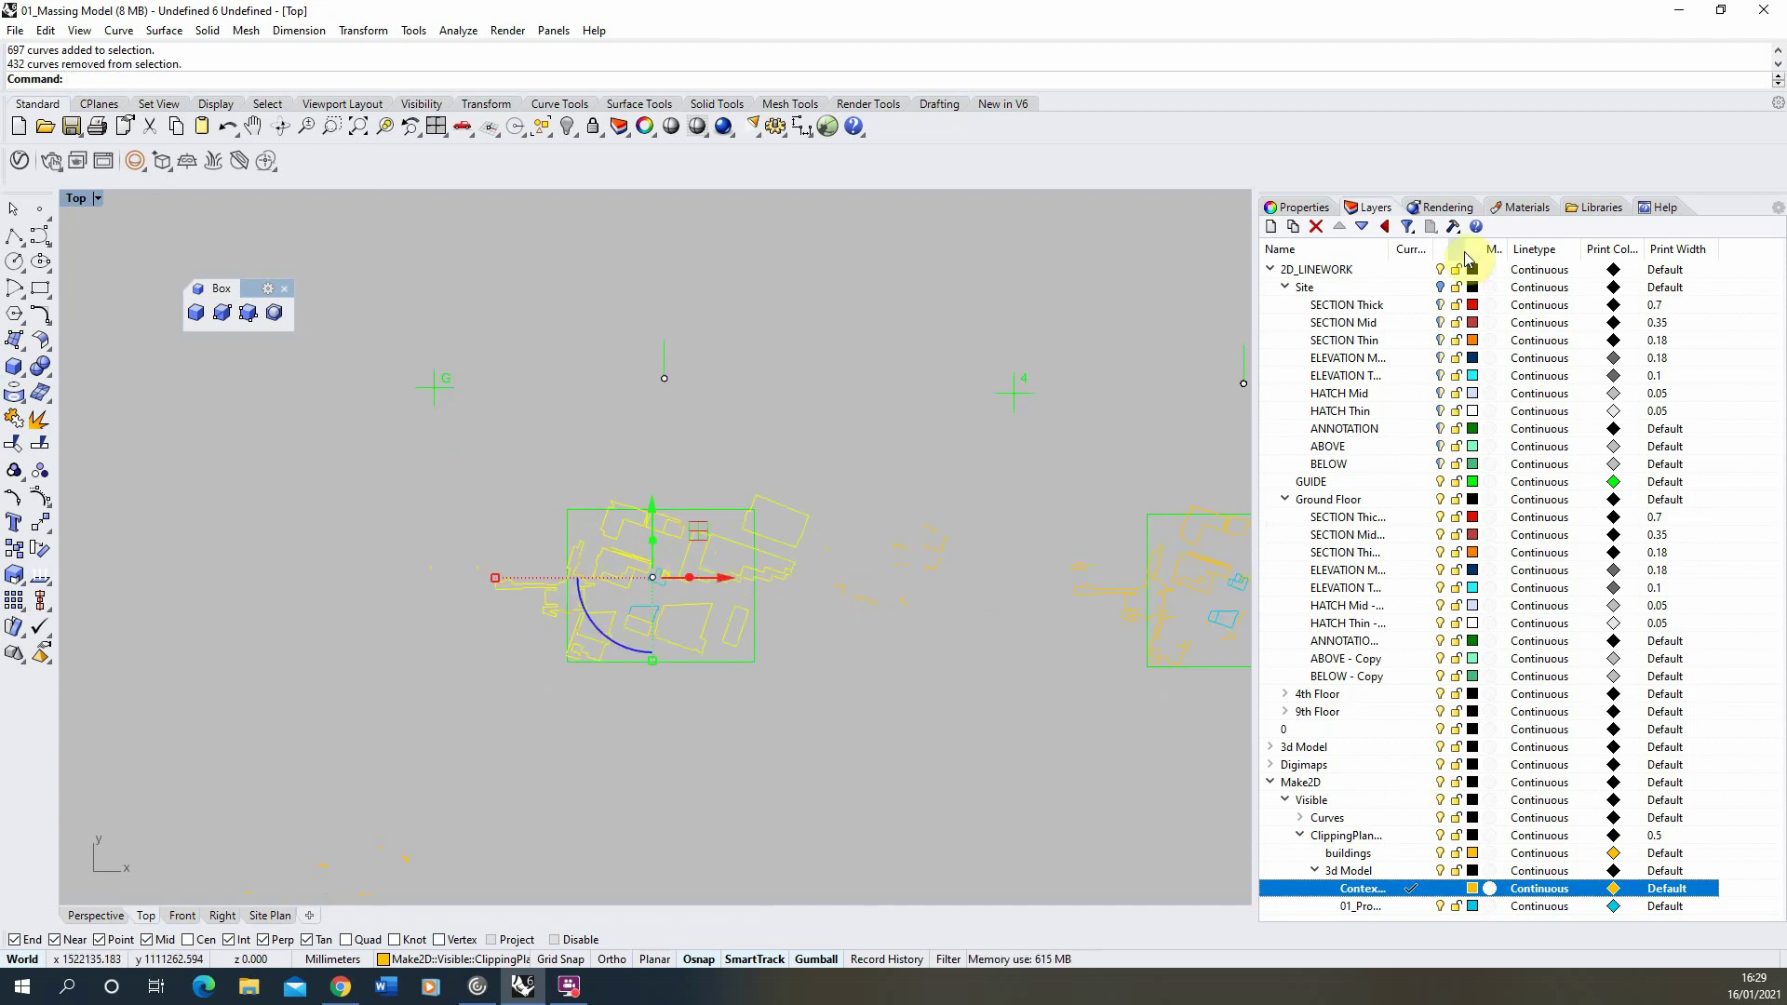
Move the selected context building curves onto the SECTION Thick - Copy layer.
{"action": "left_click", "coordinate": [1304, 208]}
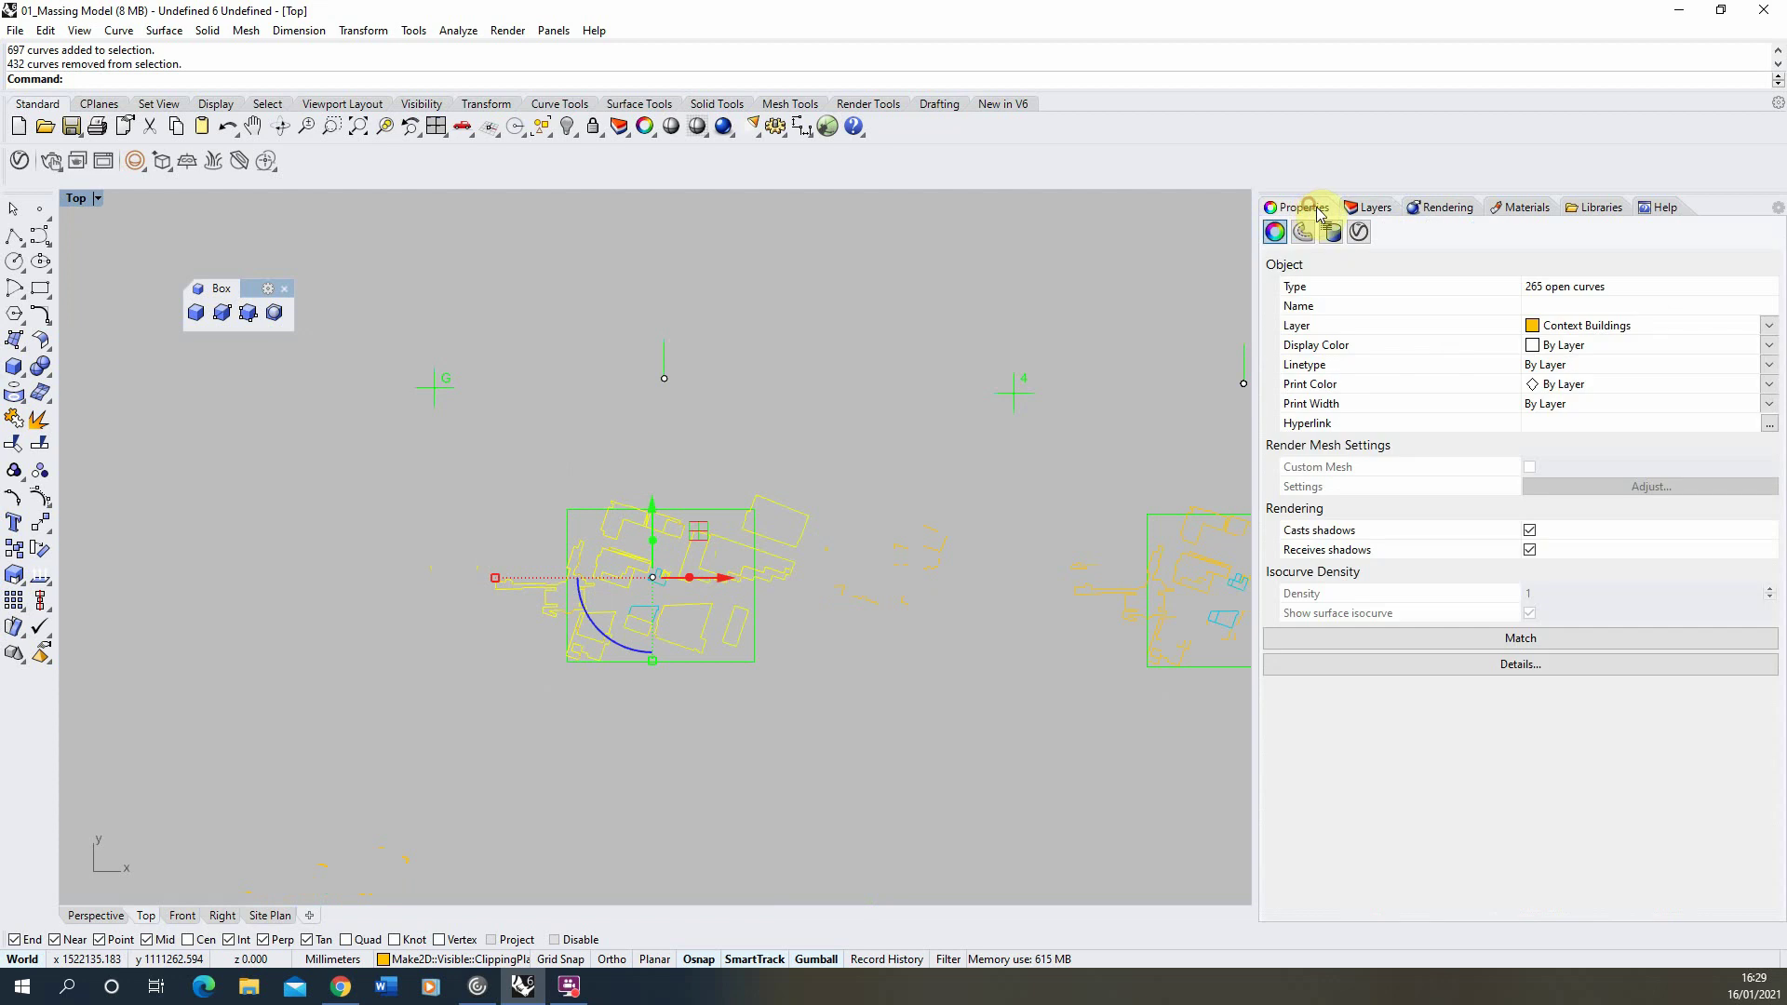
{"action": "left_click", "coordinate": [1769, 325]}
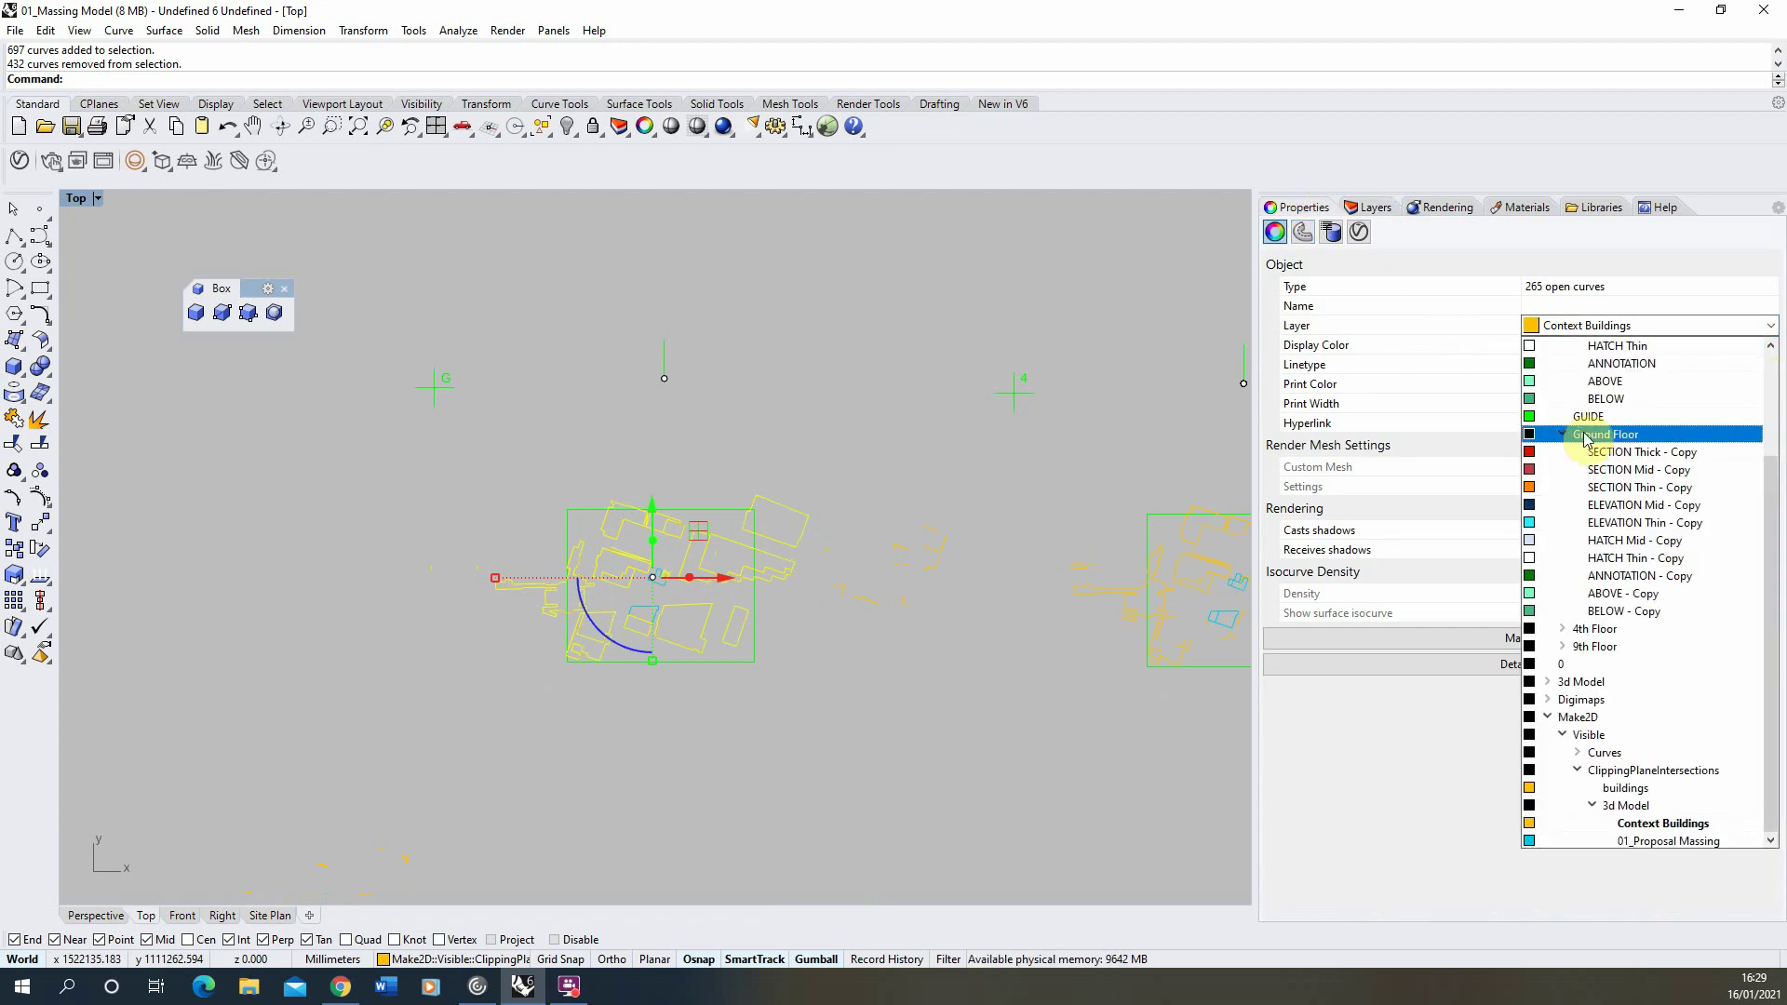
{"action": "left_click", "coordinate": [1635, 454]}
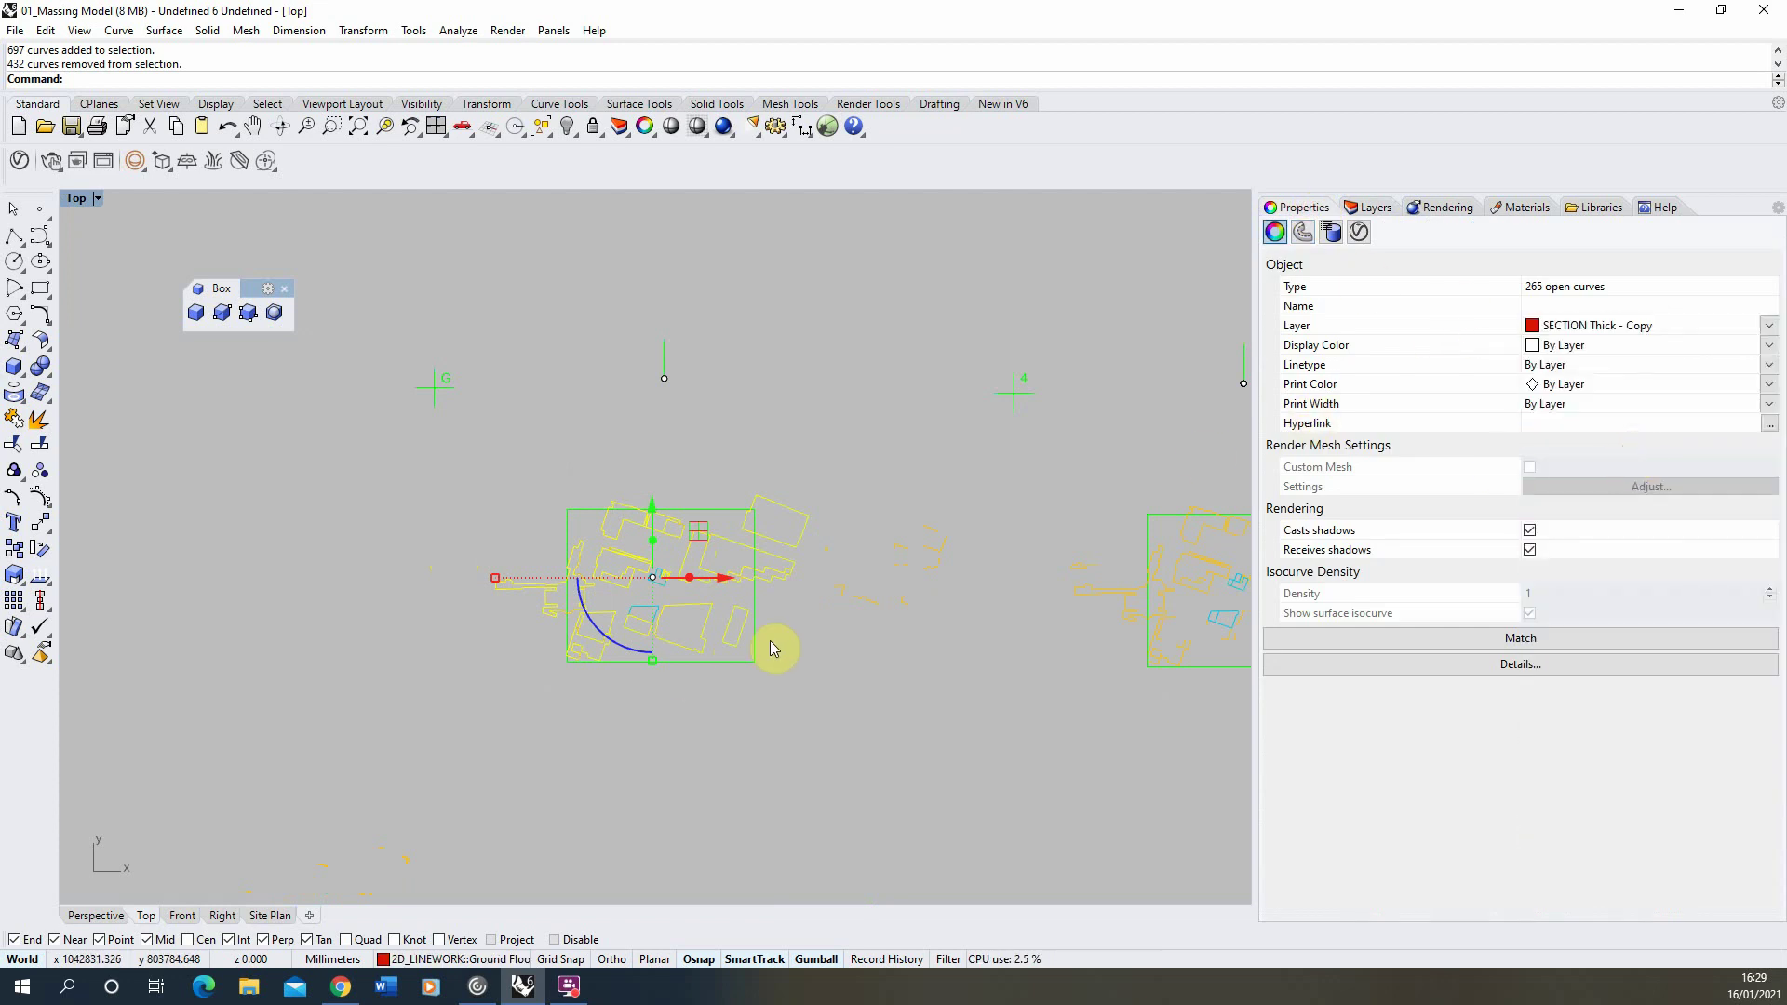
{"action": "left_click", "coordinate": [1374, 209]}
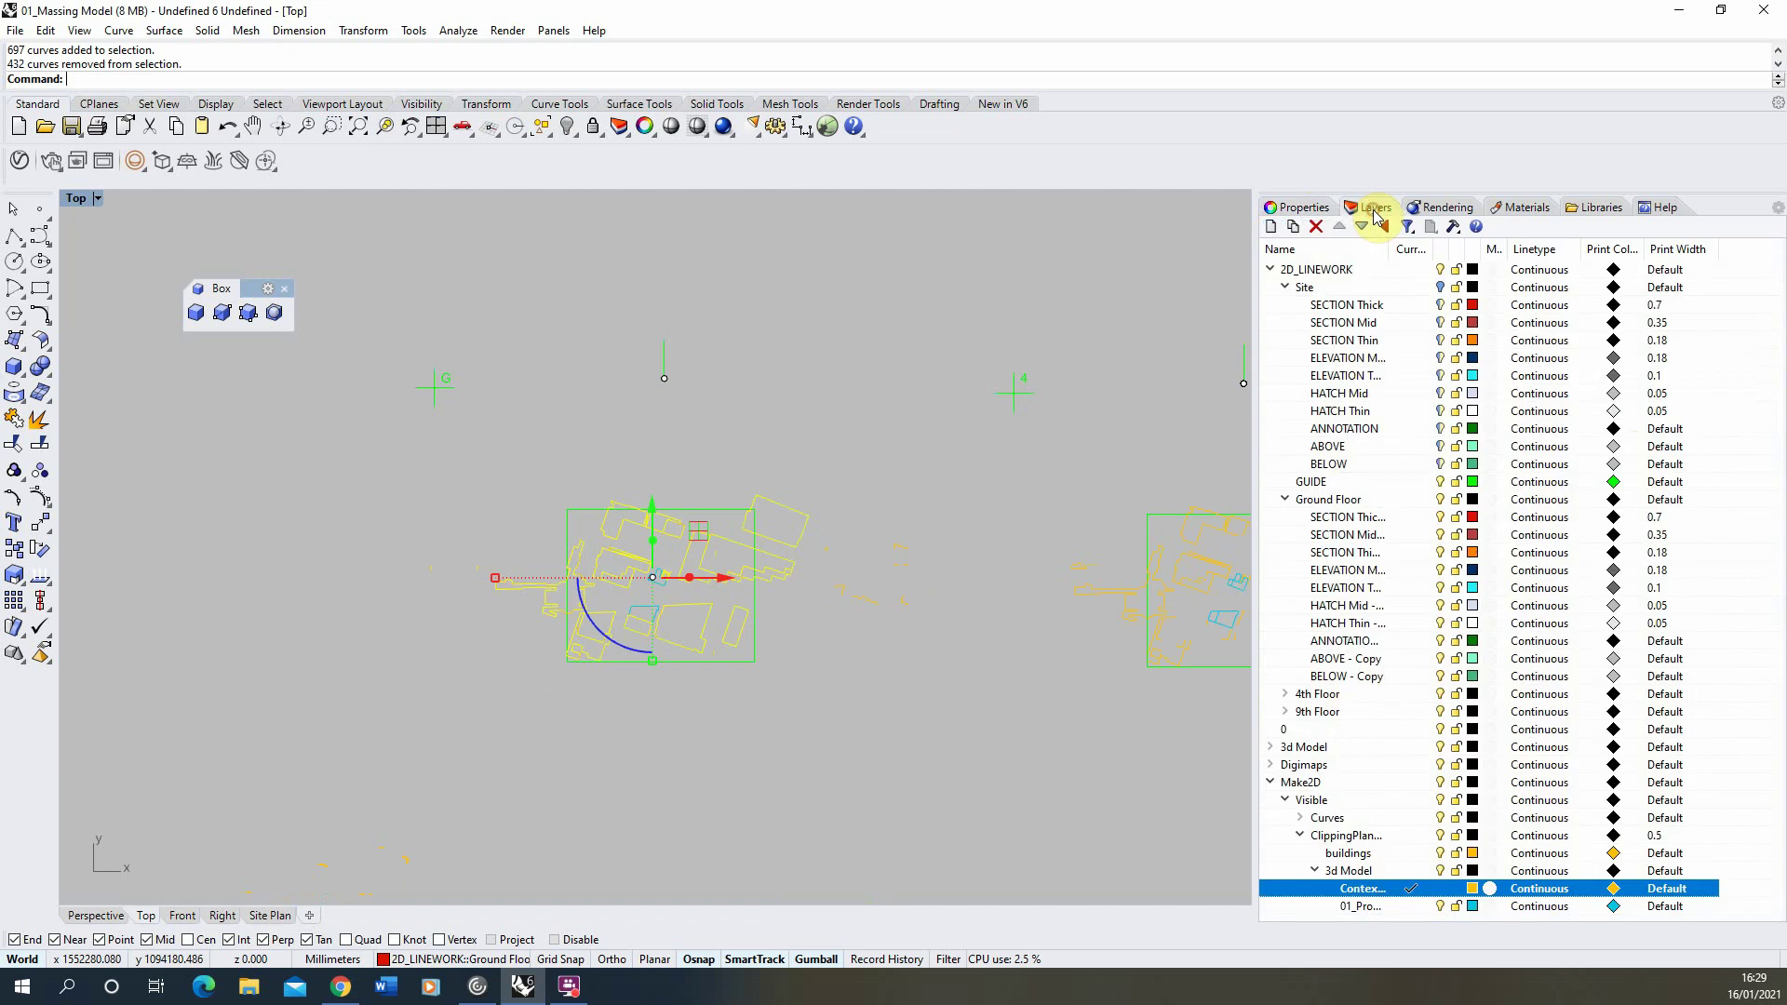
{"action": "key", "text": "Escape"}
Select the 01_Proposal Massing curves, keeping only the 13 in the left copy.
{"action": "scroll", "coordinate": [610, 571], "scroll_direction": "up", "scroll_amount": 4}
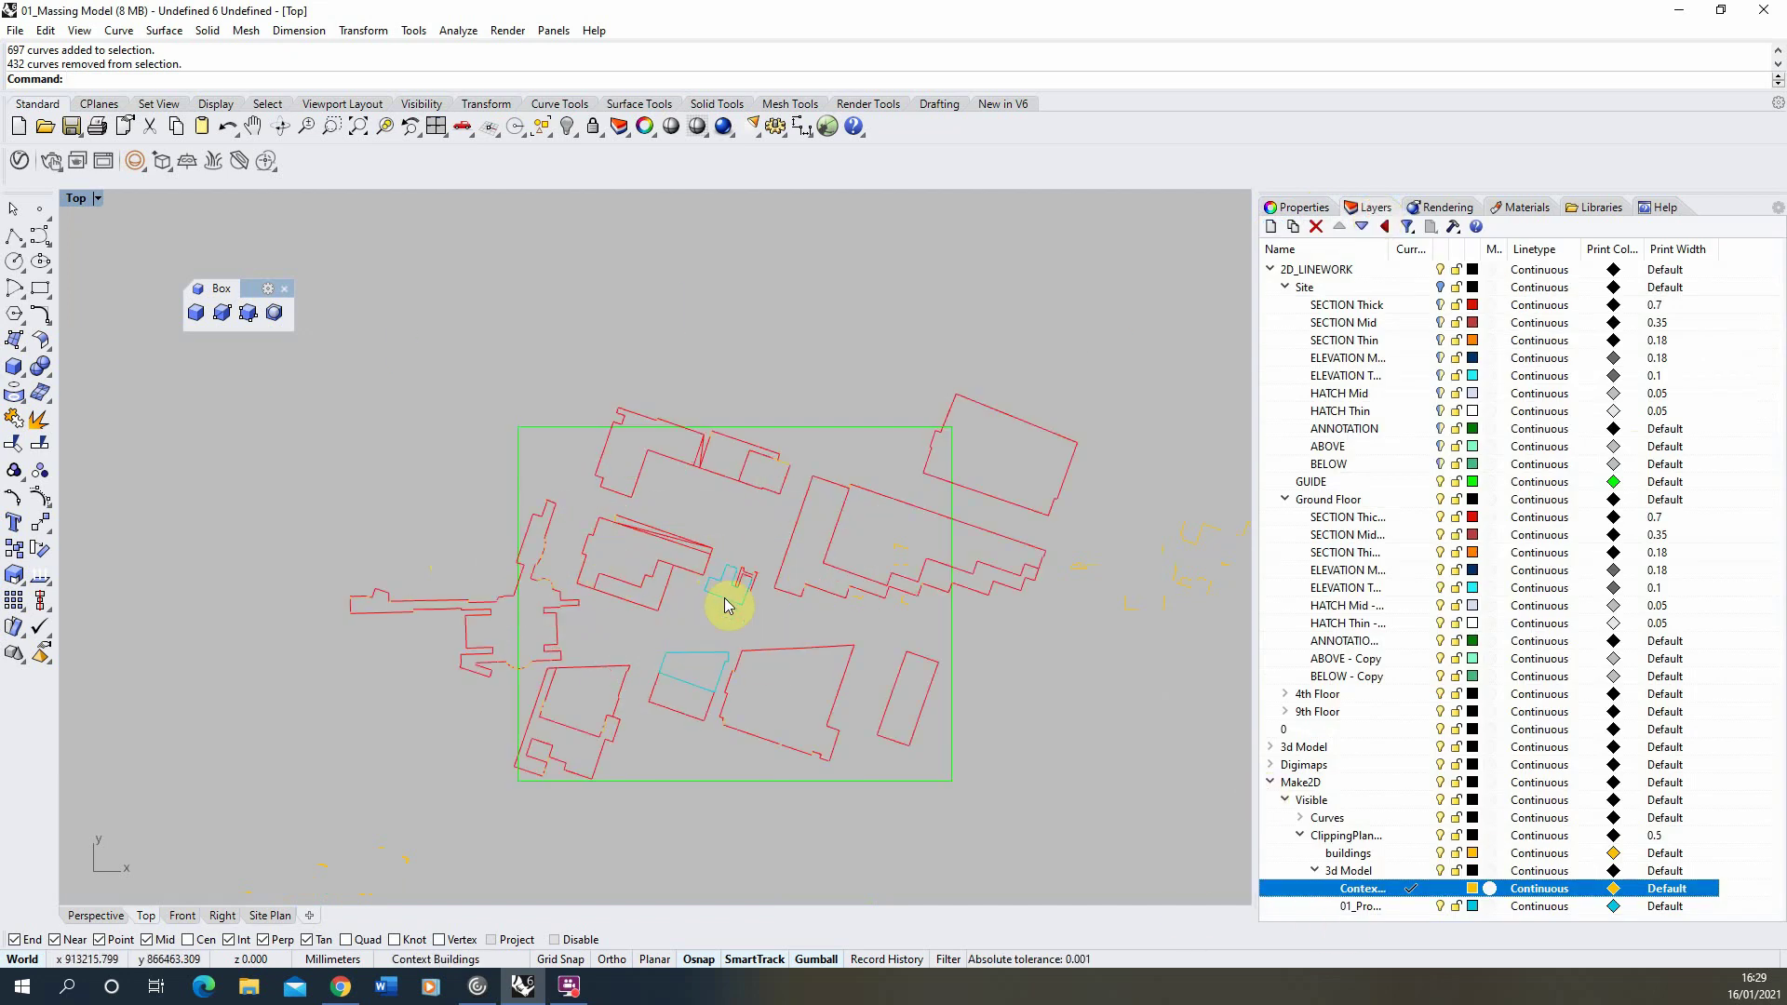
{"action": "scroll", "coordinate": [678, 678], "scroll_direction": "up", "scroll_amount": 3}
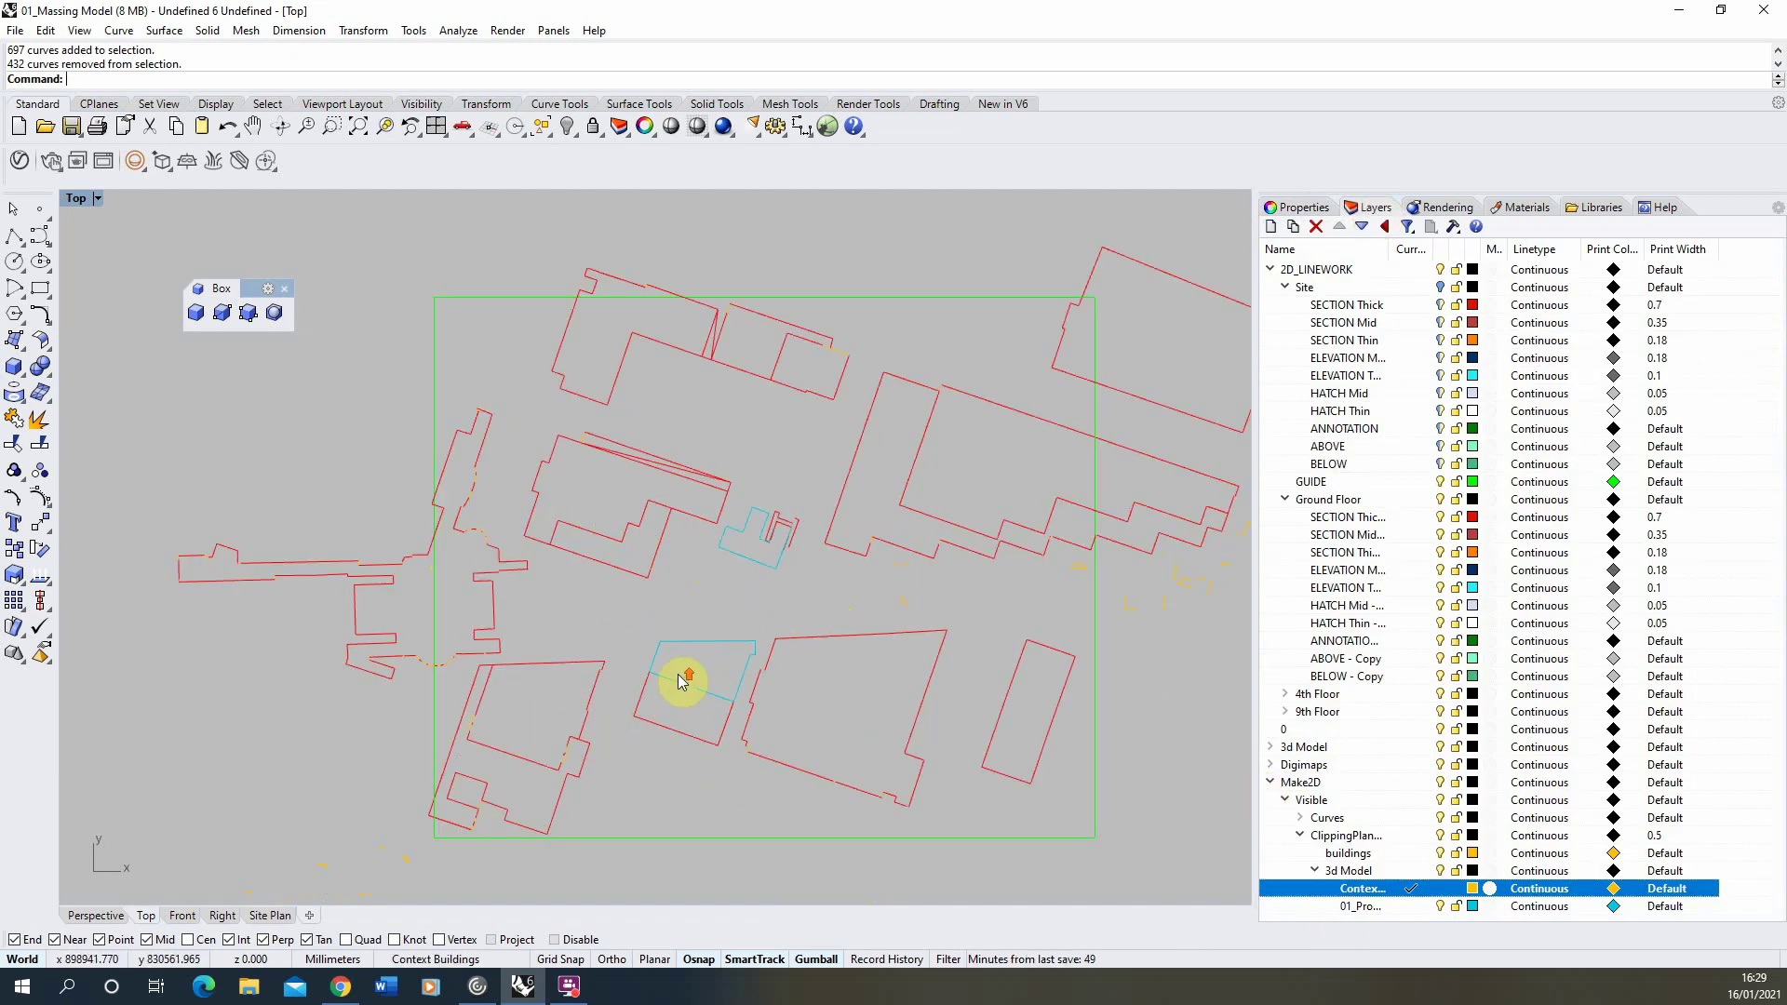
{"action": "left_click", "coordinate": [1400, 908]}
{"action": "right_click", "coordinate": [1401, 907]}
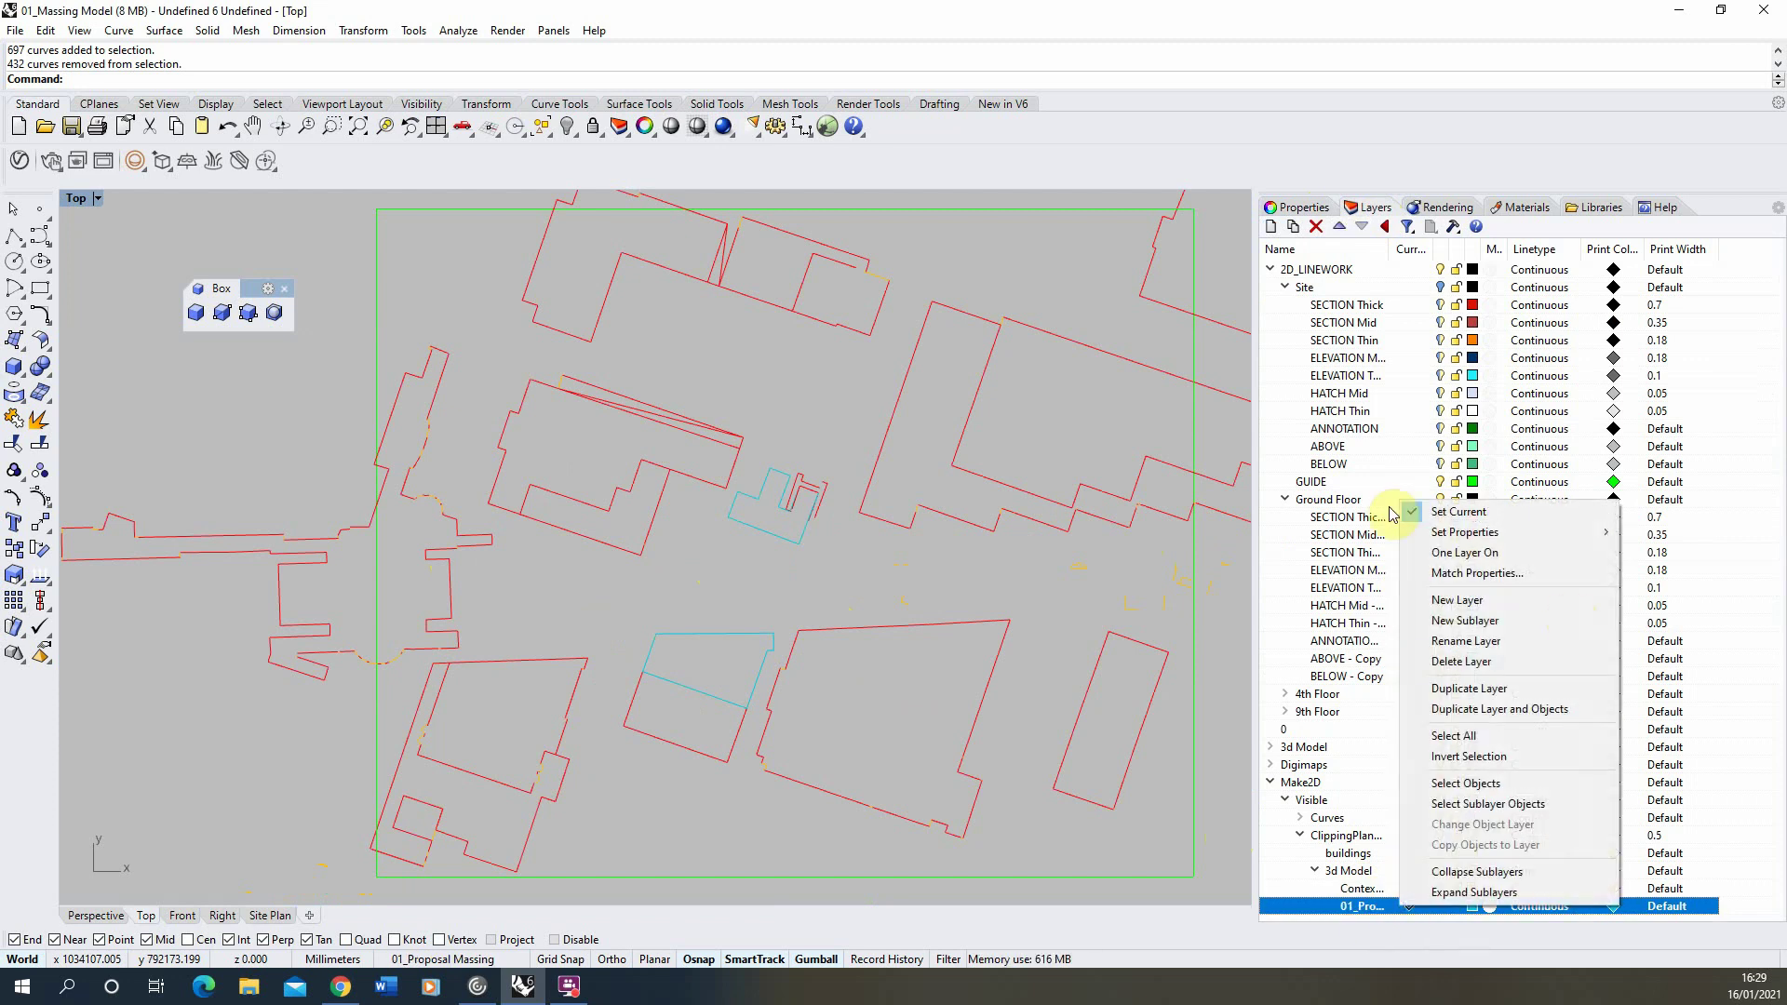
{"action": "left_click", "coordinate": [1449, 789]}
{"action": "scroll", "coordinate": [513, 568], "scroll_direction": "down", "scroll_amount": 5}
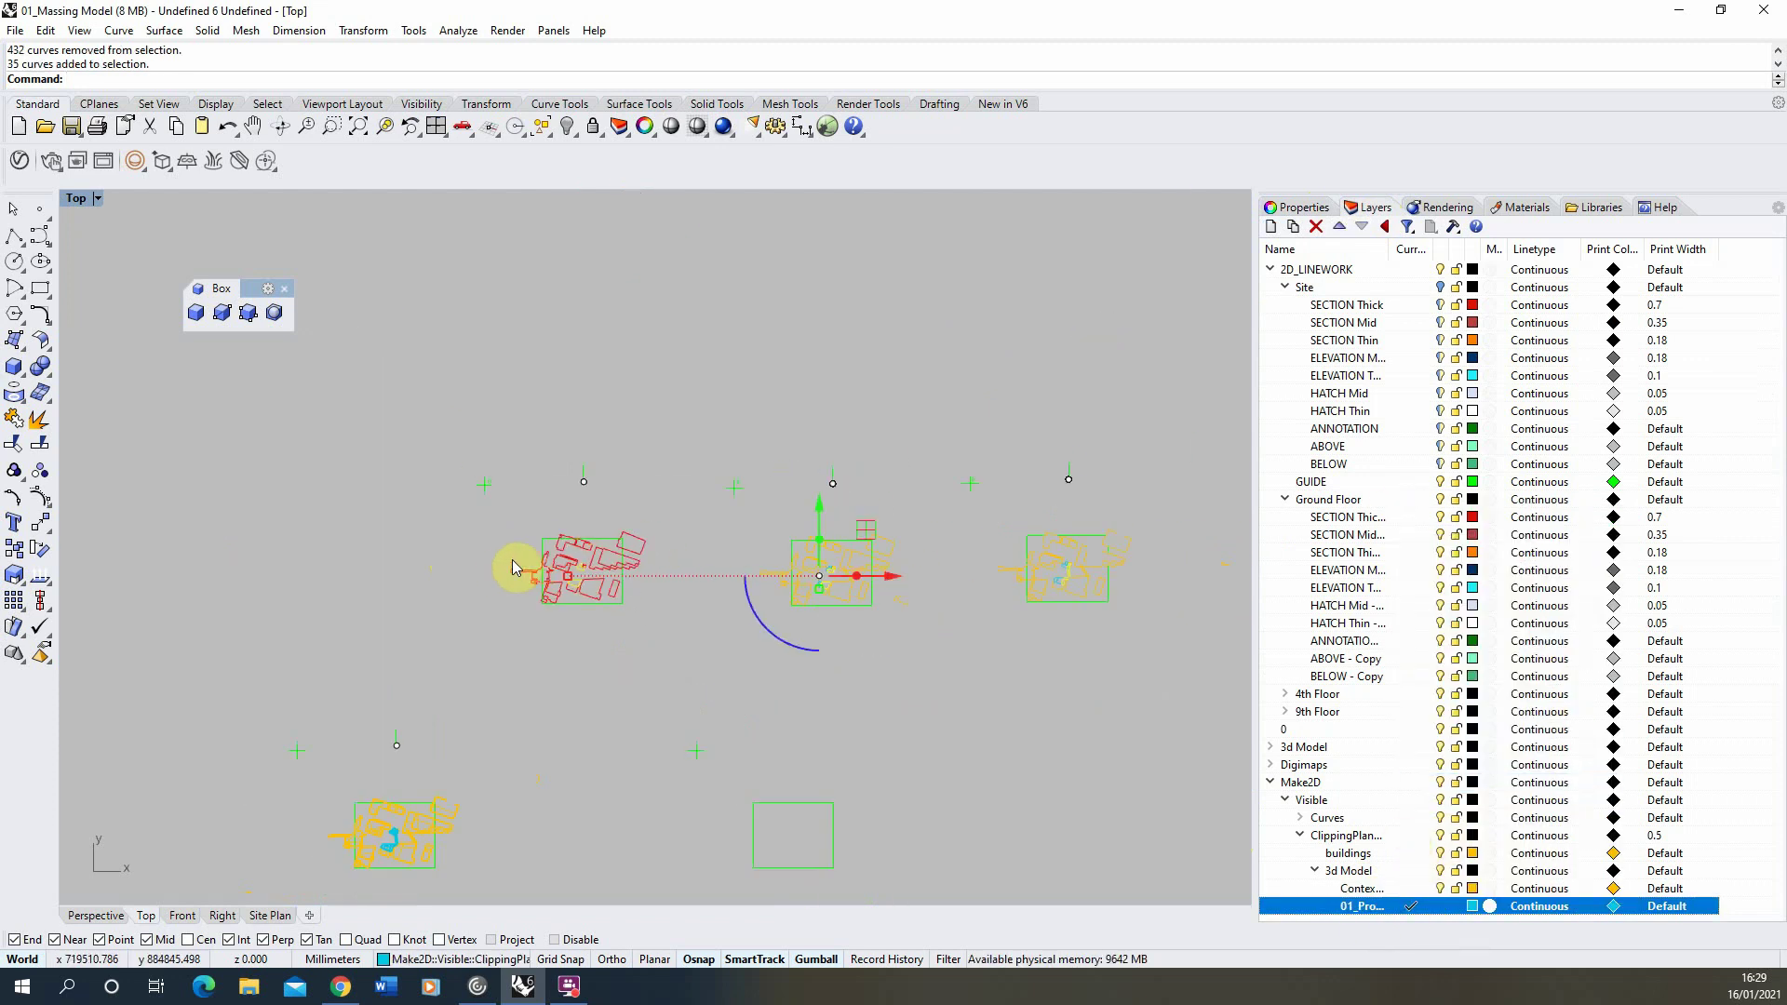
{"action": "left_click_drag", "start_coordinate": [698, 707], "coordinate": [1204, 462], "text": "ctrl"}
{"action": "scroll", "coordinate": [554, 573], "scroll_direction": "up", "scroll_amount": 5}
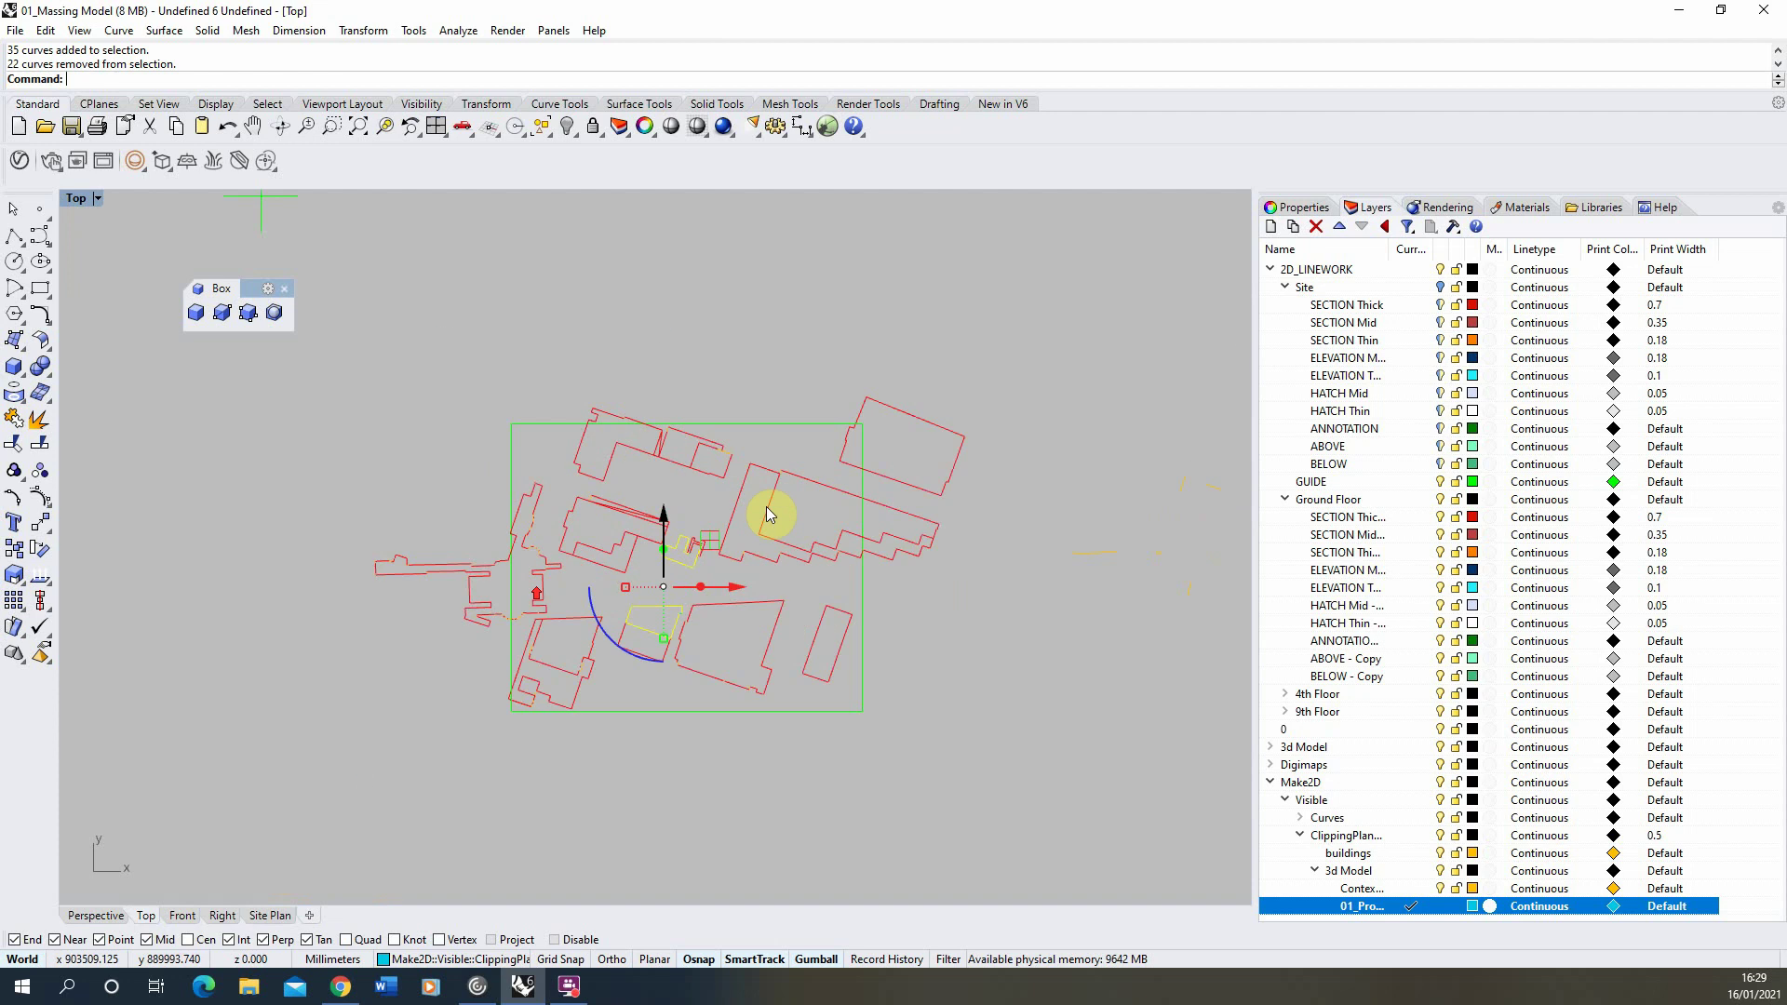
Put the 13 proposal massing curves on SECTION Thick - Copy.
{"action": "left_click", "coordinate": [1297, 207]}
{"action": "left_click", "coordinate": [1769, 326]}
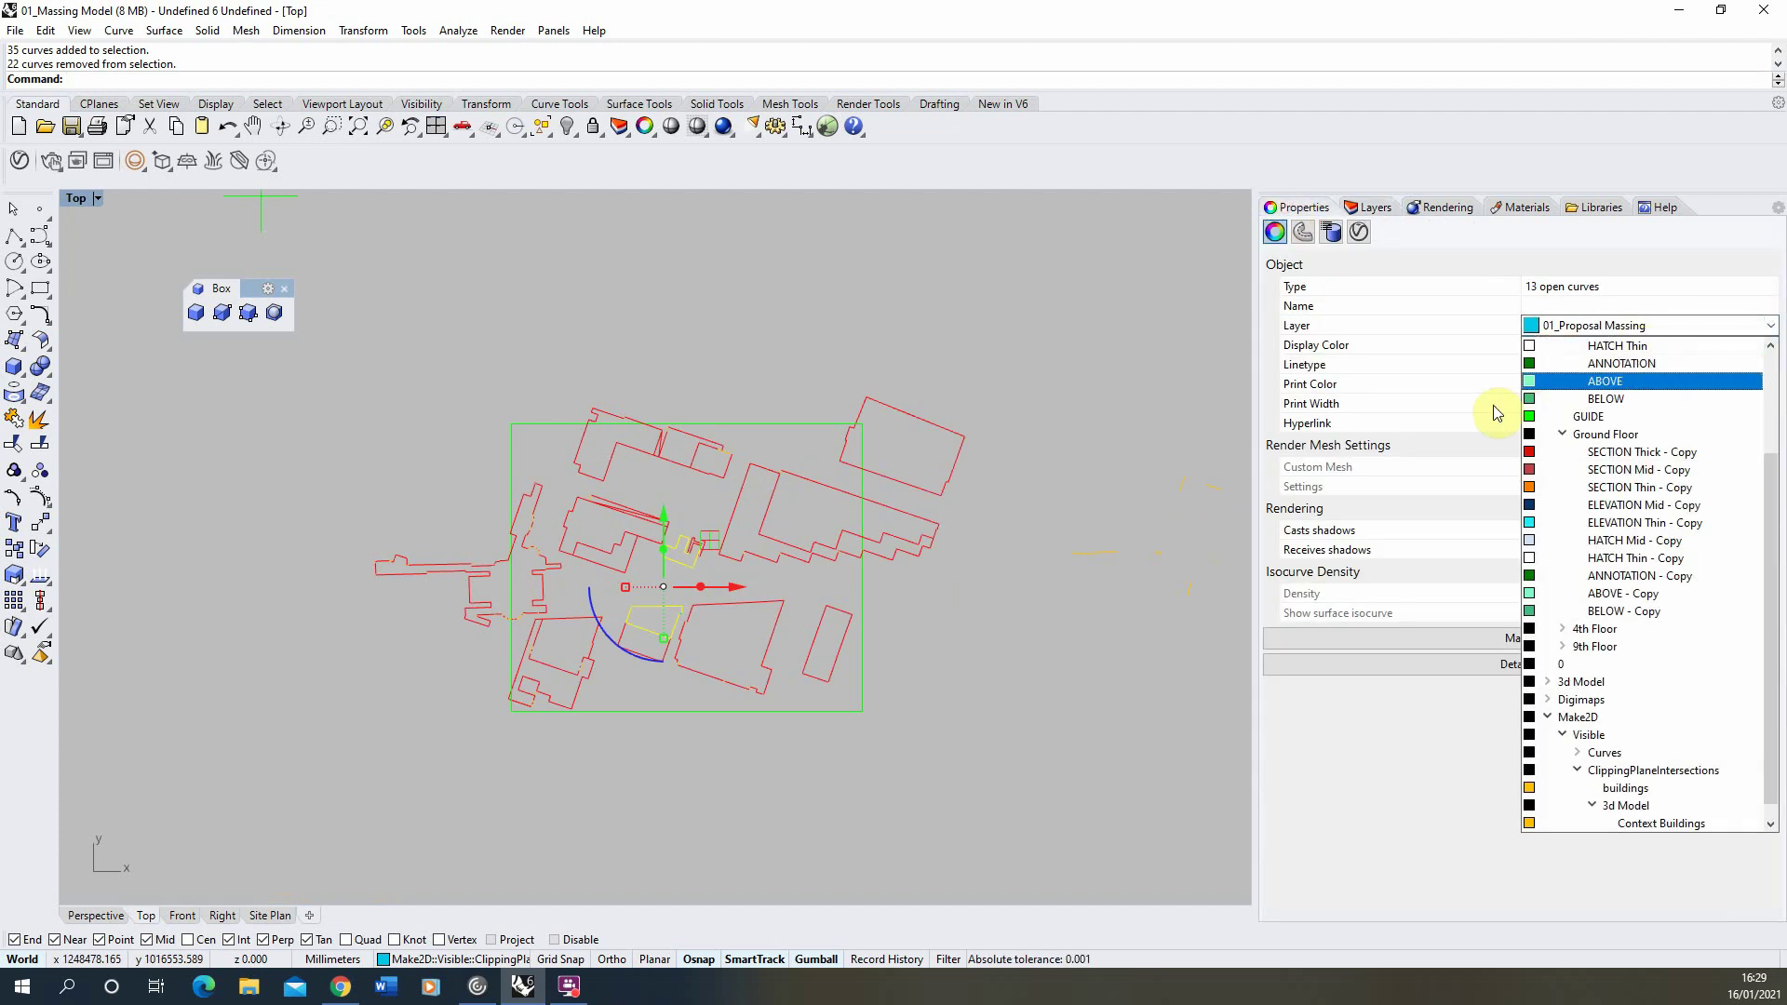
{"action": "left_click", "coordinate": [1633, 452]}
{"action": "scroll", "coordinate": [603, 619], "scroll_direction": "up", "scroll_amount": 3}
{"action": "key", "text": "Escape"}
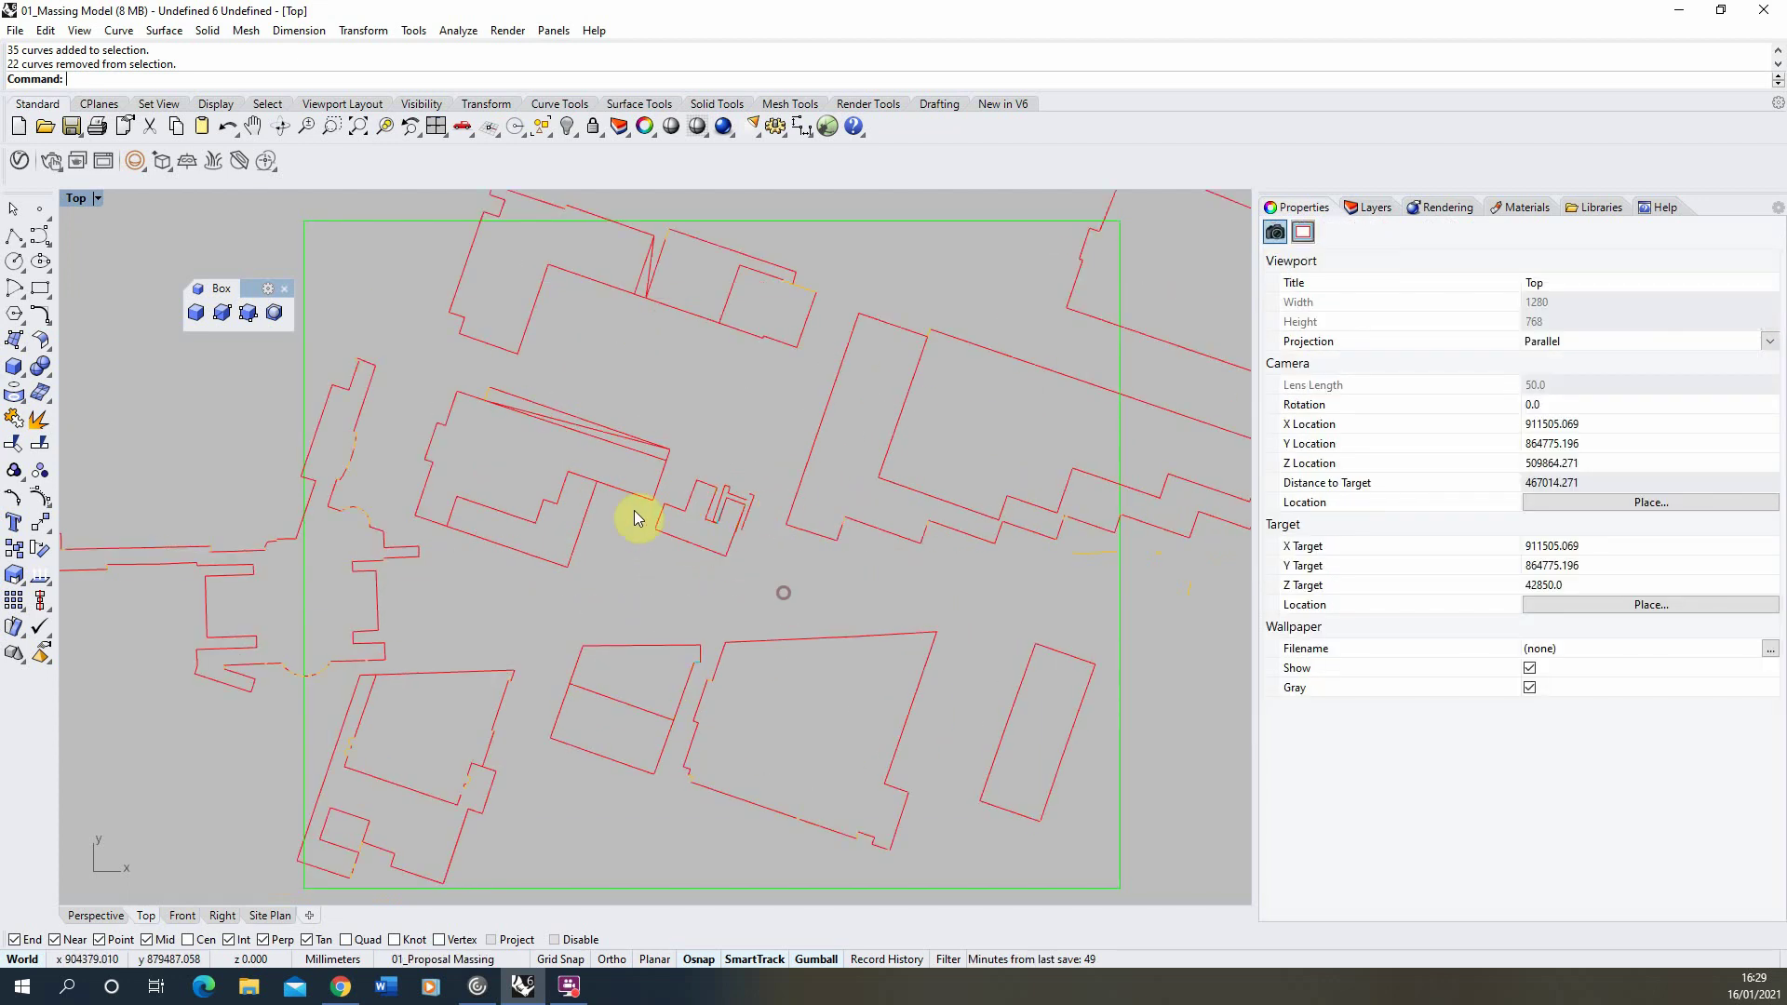
Zoom the Top viewport in and out to compare the floor plan copies' red and blue linework.
{"action": "scroll", "coordinate": [598, 555], "scroll_direction": "down", "scroll_amount": 5}
{"action": "scroll", "coordinate": [494, 581], "scroll_direction": "down", "scroll_amount": 2}
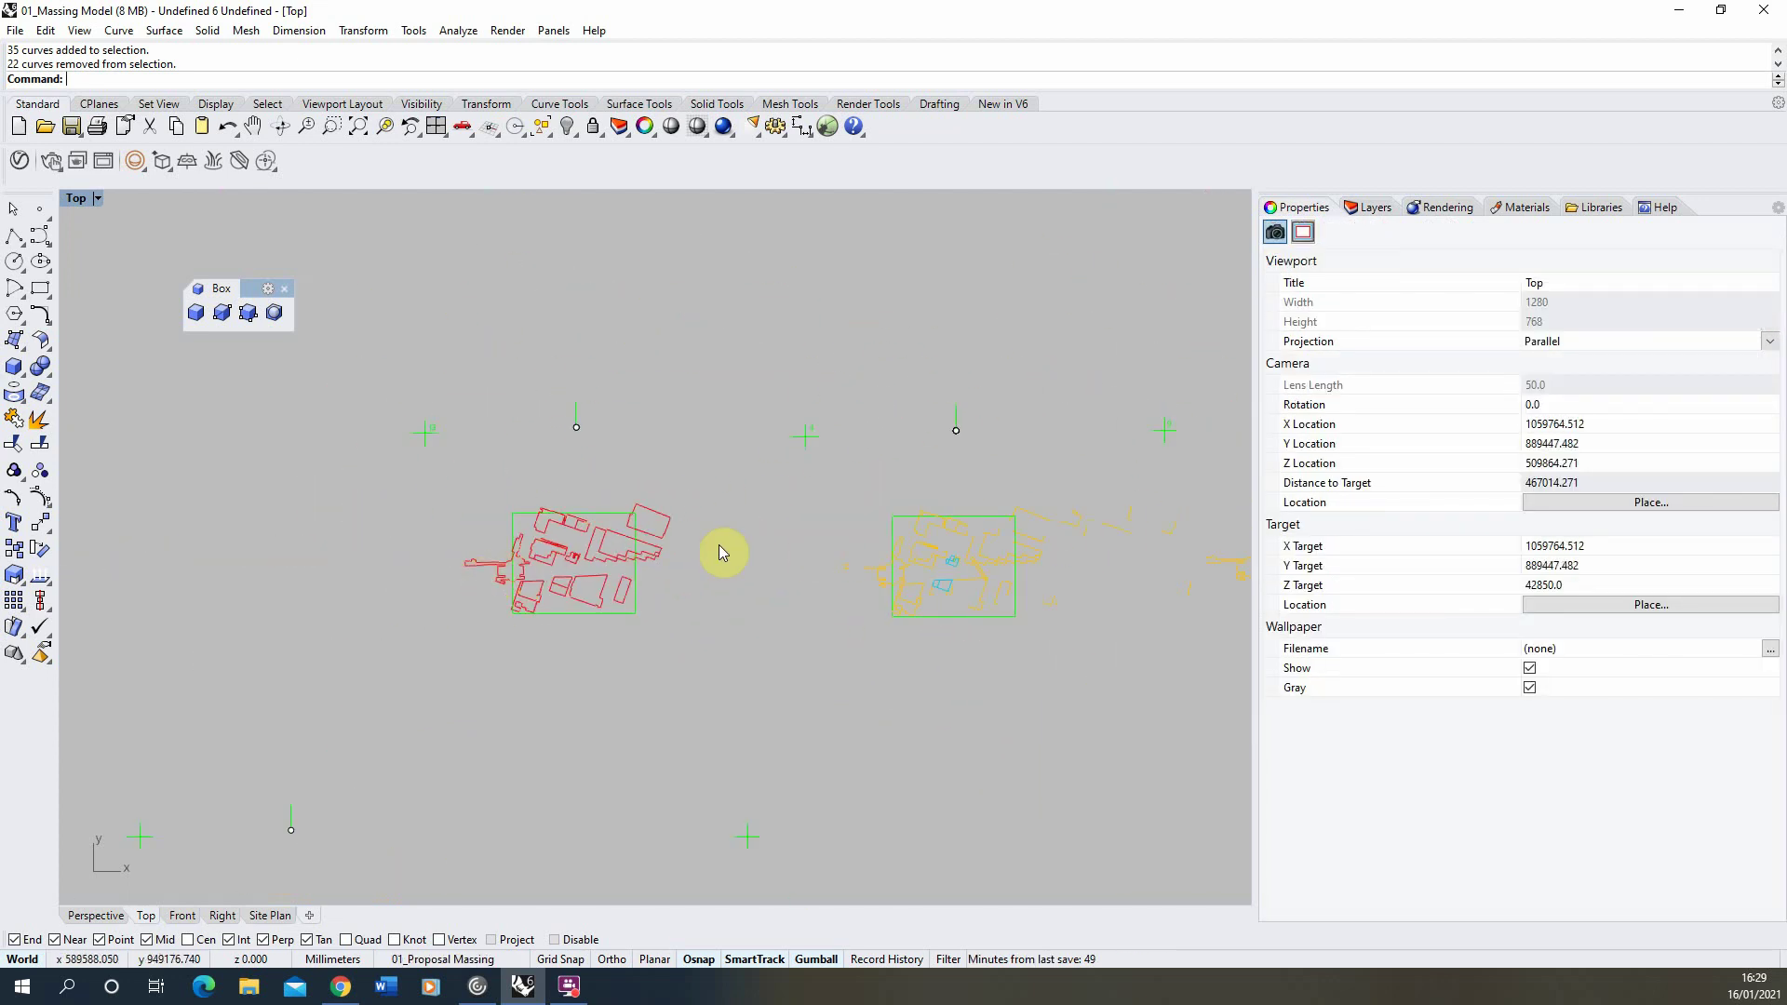
{"action": "scroll", "coordinate": [299, 487], "scroll_direction": "up", "scroll_amount": 3}
{"action": "scroll", "coordinate": [825, 594], "scroll_direction": "down", "scroll_amount": 4}
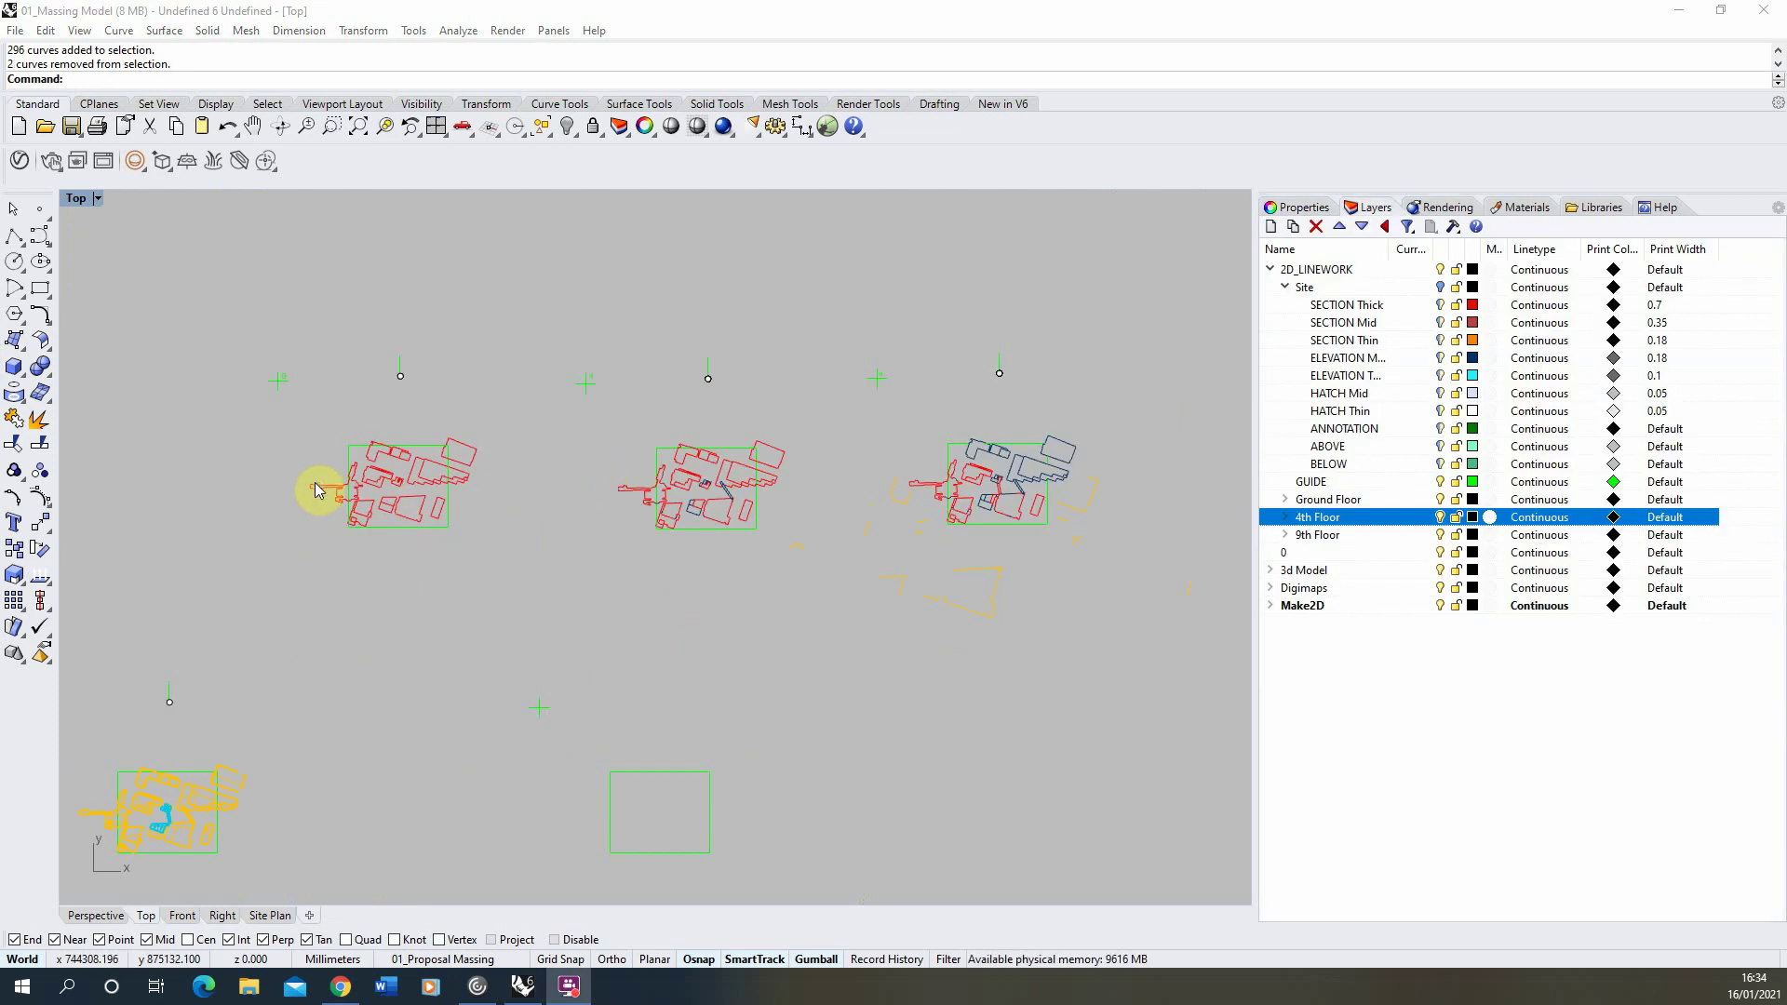
{"action": "scroll", "coordinate": [316, 490], "scroll_direction": "up", "scroll_amount": 3}
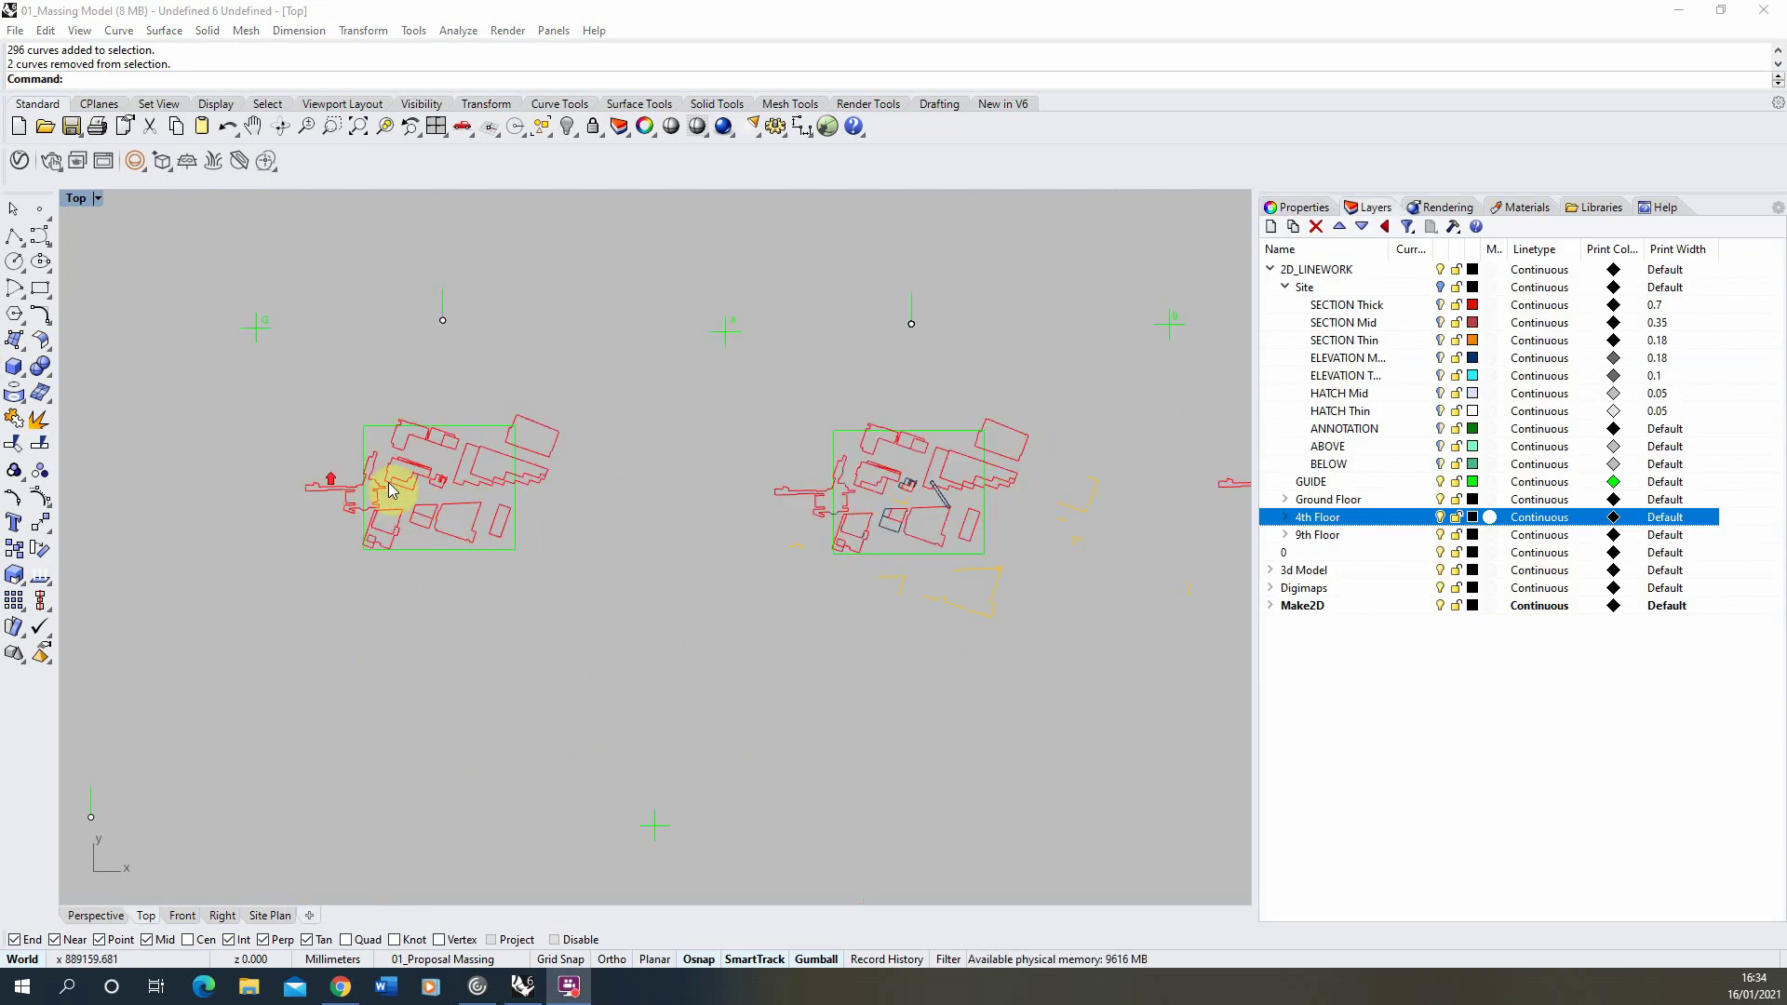
{"action": "scroll", "coordinate": [400, 530], "scroll_direction": "up", "scroll_amount": 3}
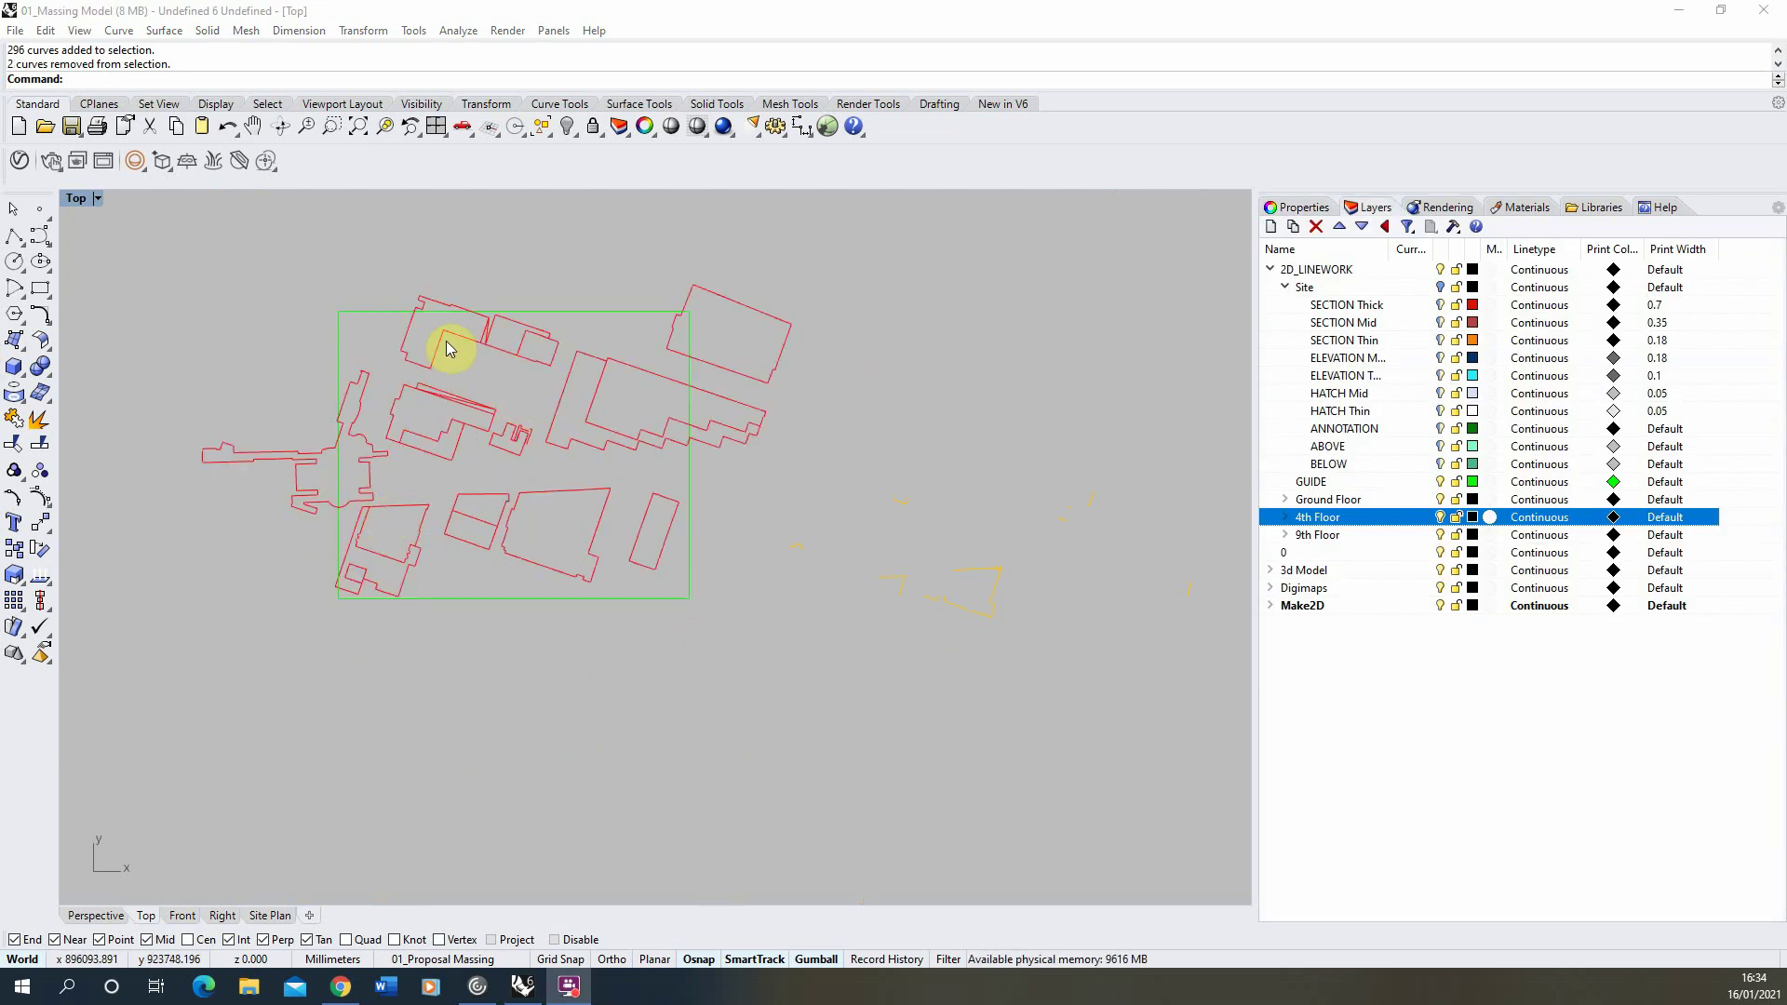
{"action": "scroll", "coordinate": [385, 474], "scroll_direction": "up", "scroll_amount": 4}
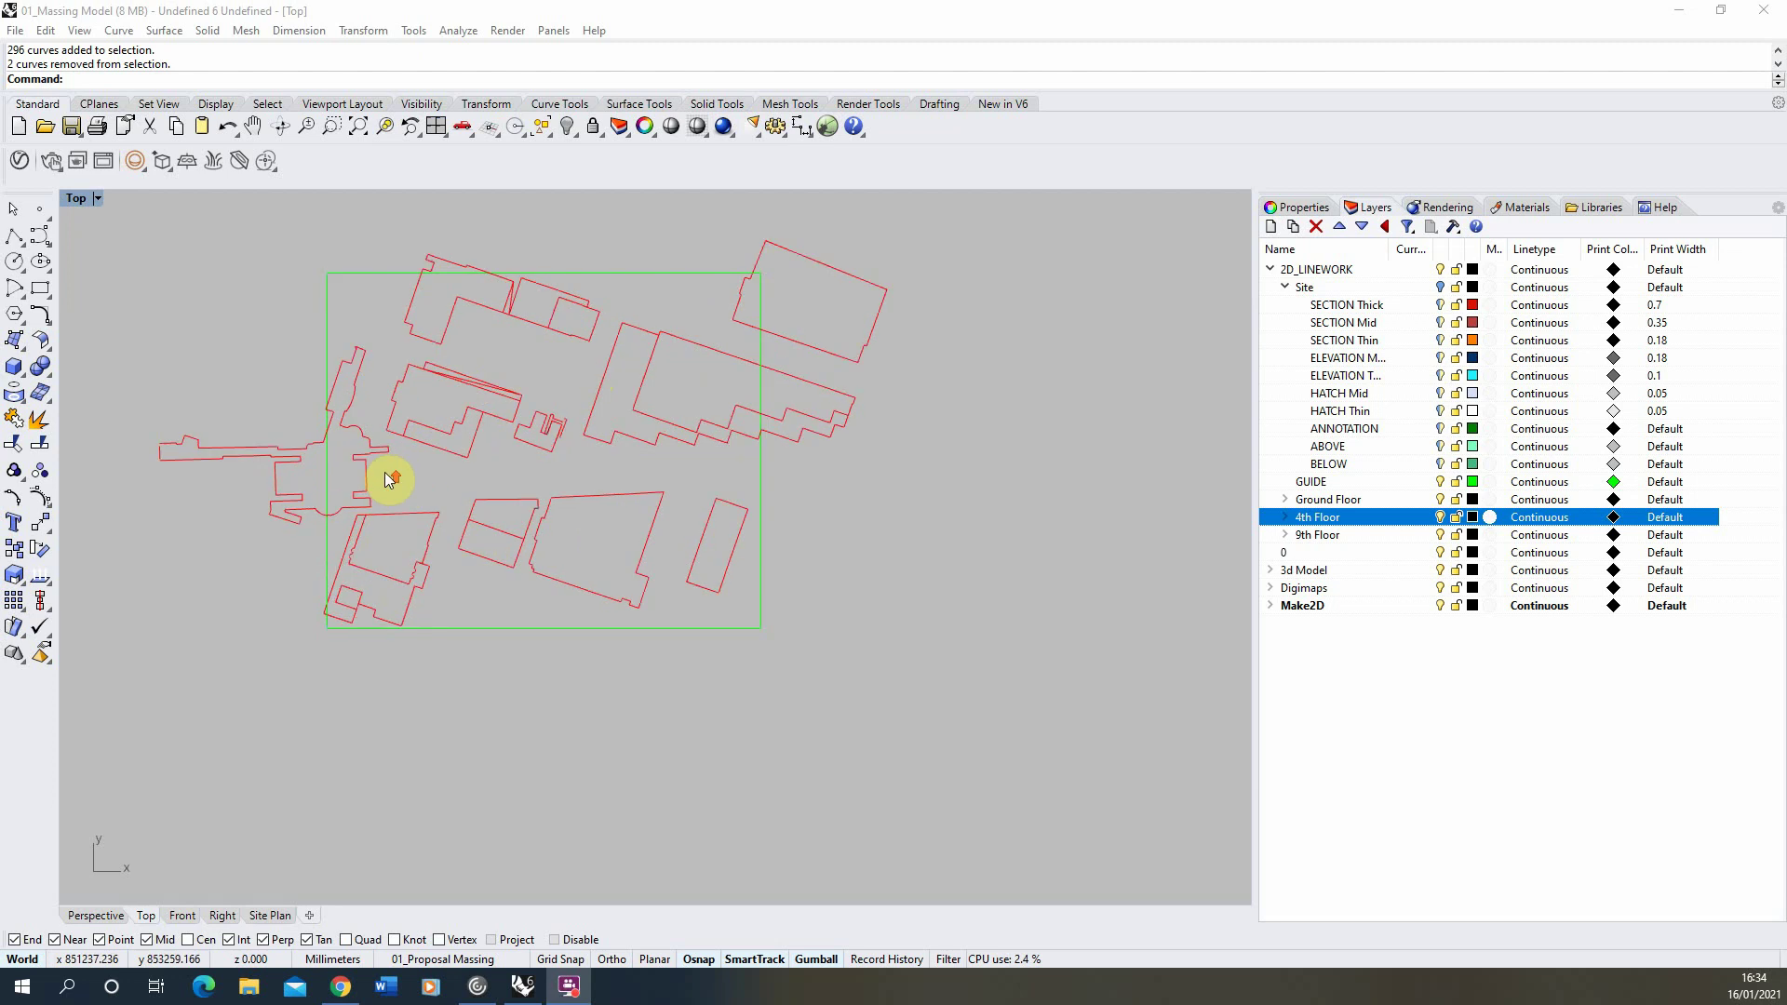
{"action": "scroll", "coordinate": [373, 446], "scroll_direction": "down", "scroll_amount": 6}
{"action": "scroll", "coordinate": [1024, 424], "scroll_direction": "up", "scroll_amount": 5}
{"action": "scroll", "coordinate": [1130, 450], "scroll_direction": "up", "scroll_amount": 2}
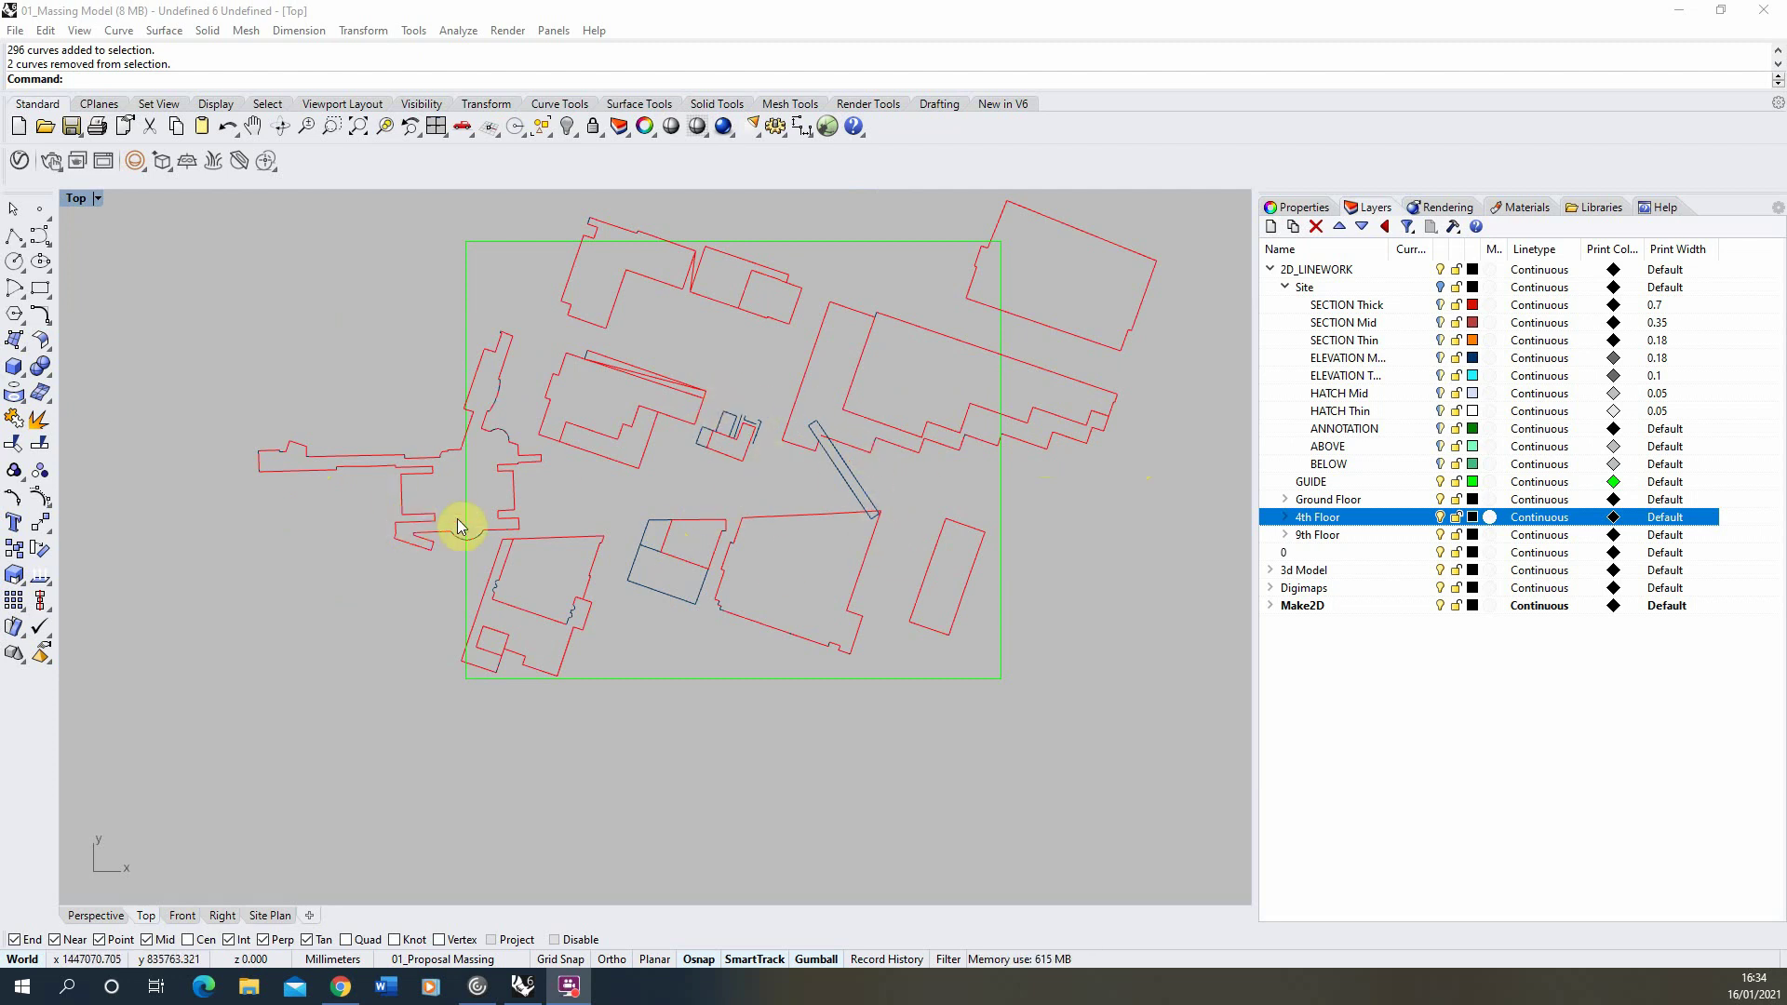
{"action": "scroll", "coordinate": [502, 512], "scroll_direction": "down", "scroll_amount": 3}
{"action": "scroll", "coordinate": [372, 479], "scroll_direction": "down", "scroll_amount": 5}
{"action": "scroll", "coordinate": [1055, 482], "scroll_direction": "up", "scroll_amount": 2}
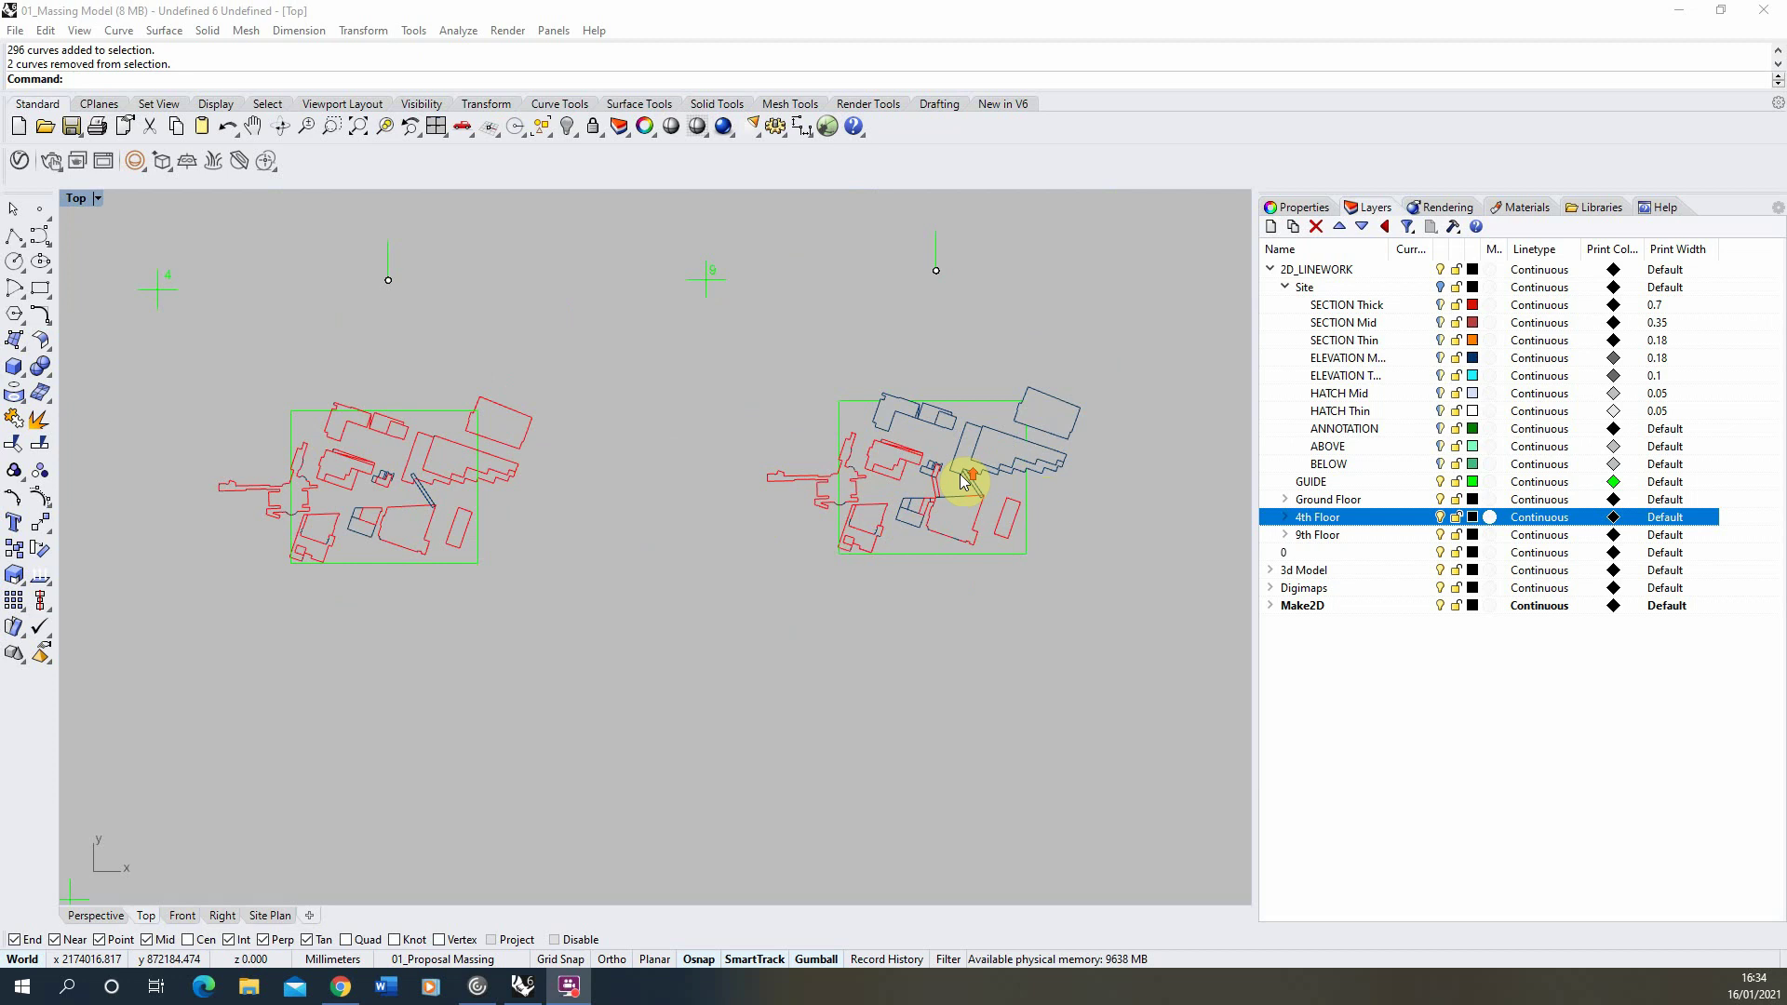
{"action": "scroll", "coordinate": [963, 479], "scroll_direction": "up", "scroll_amount": 5}
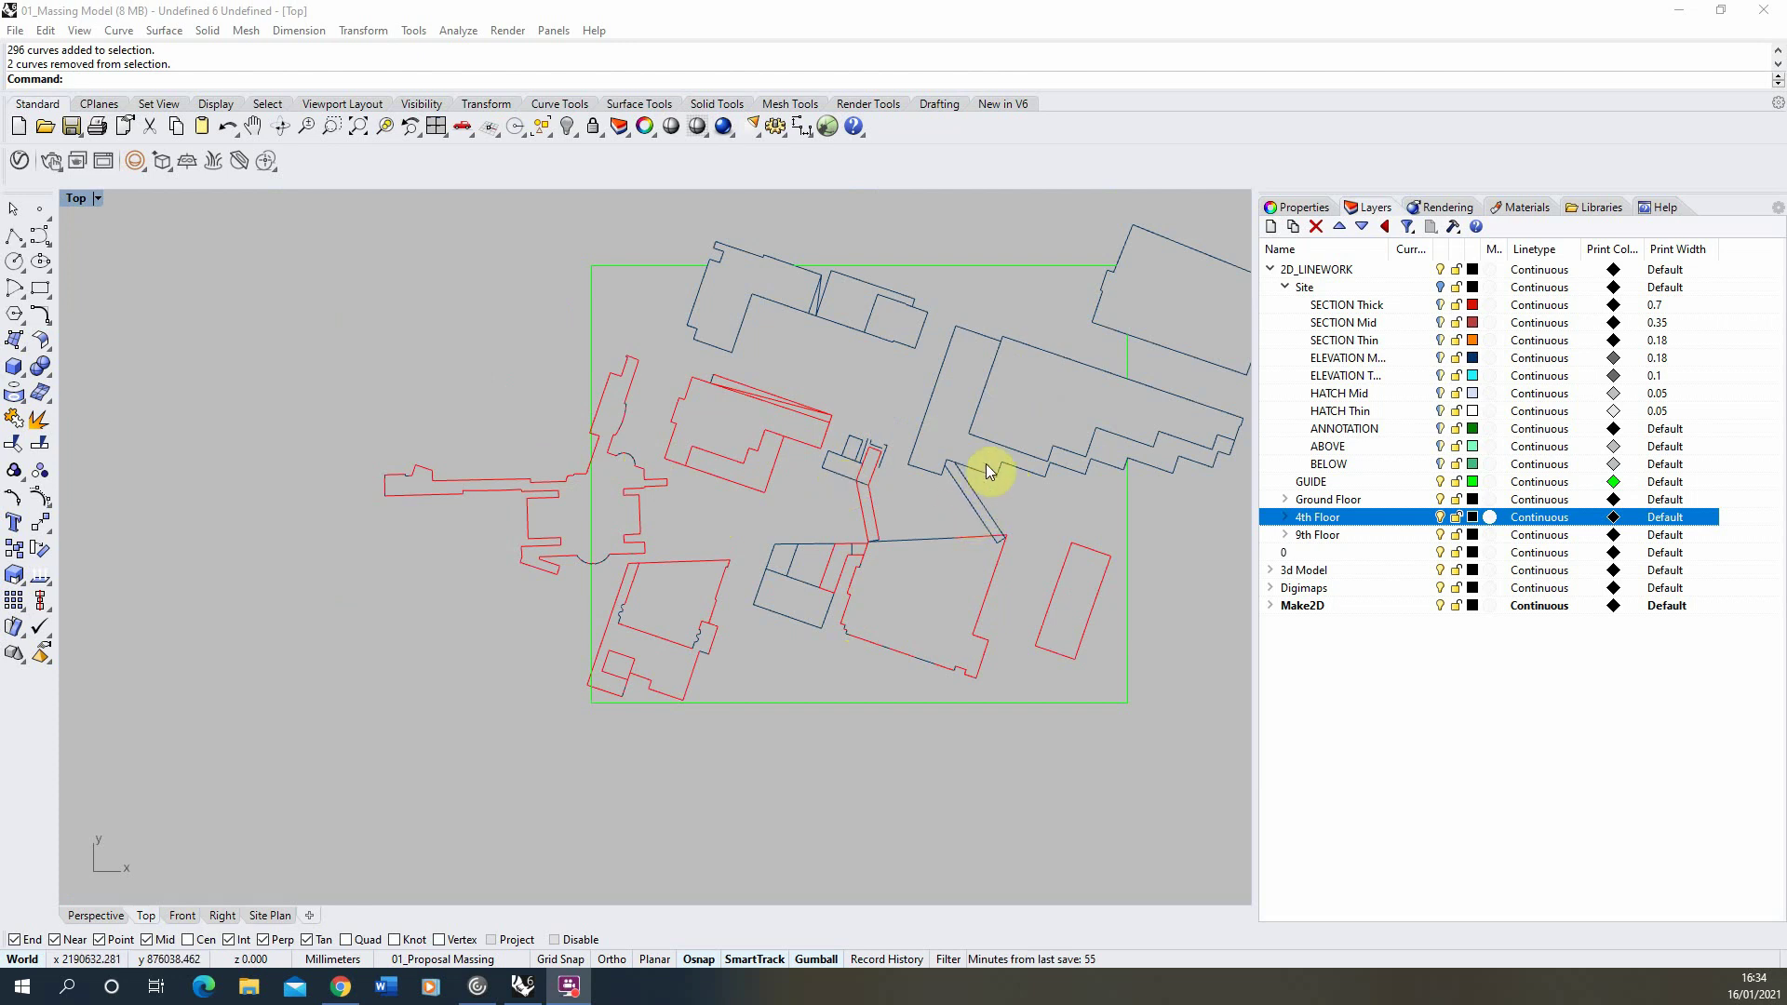
{"action": "scroll", "coordinate": [984, 472], "scroll_direction": "down", "scroll_amount": 5}
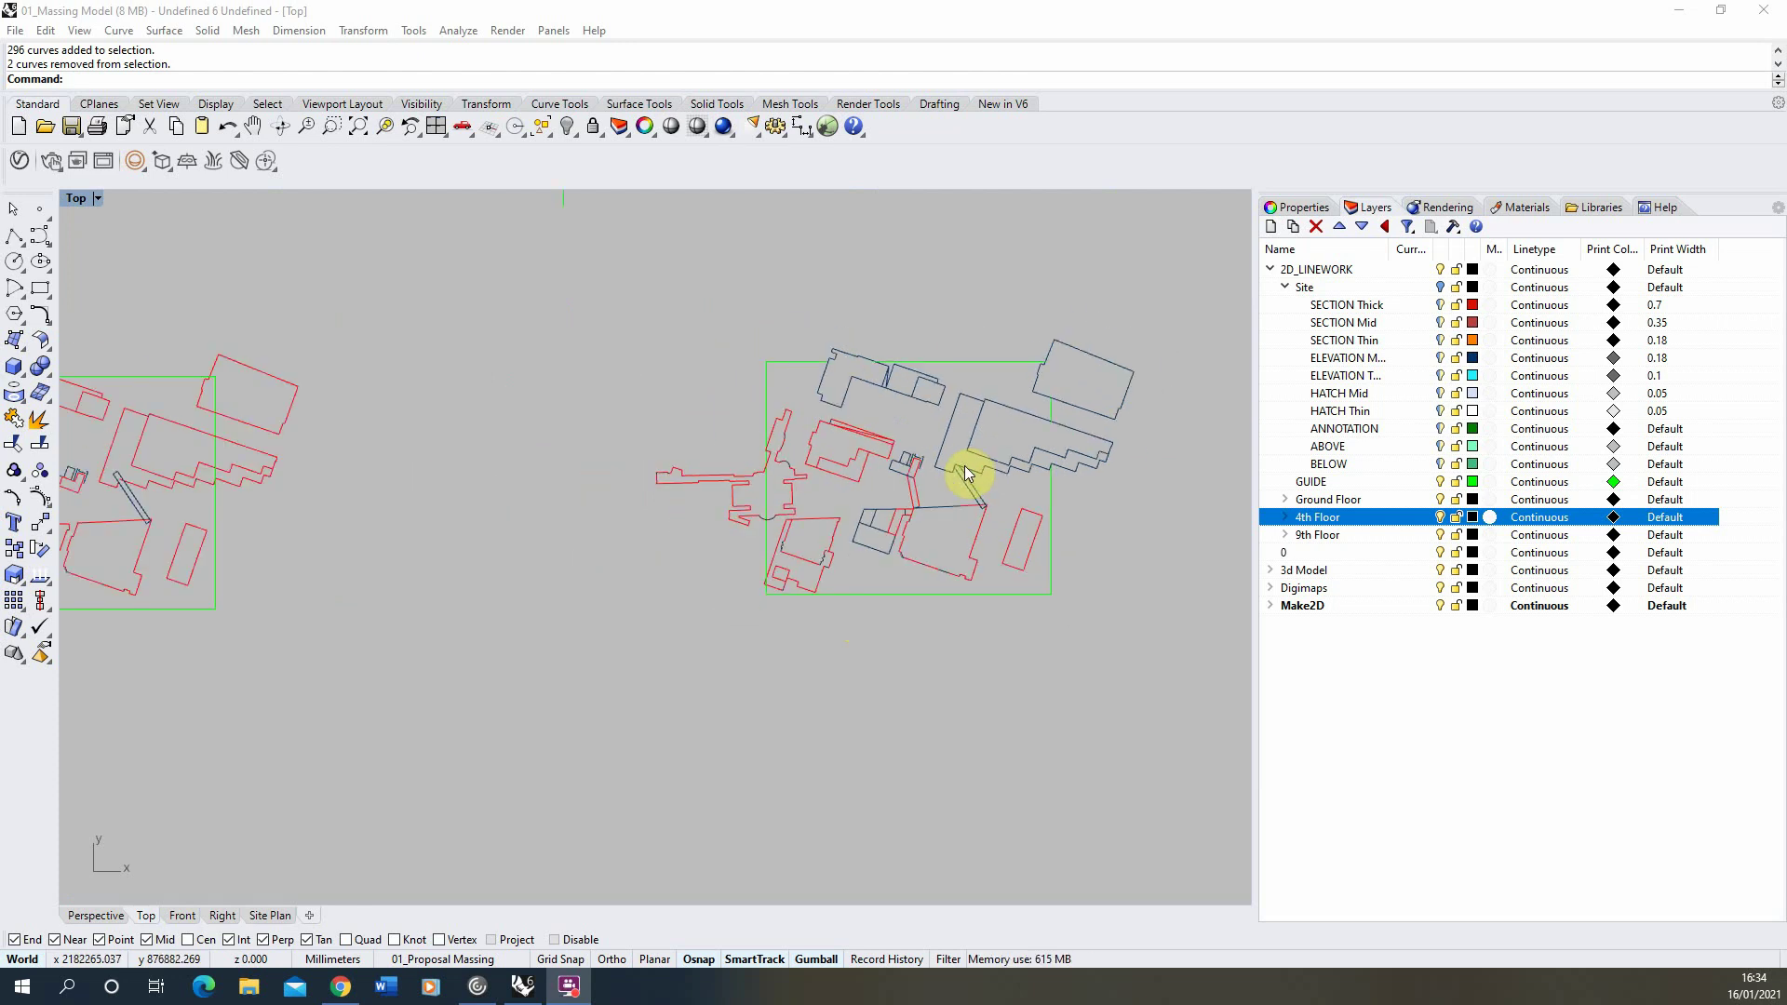
{"action": "scroll", "coordinate": [969, 471], "scroll_direction": "down", "scroll_amount": 6}
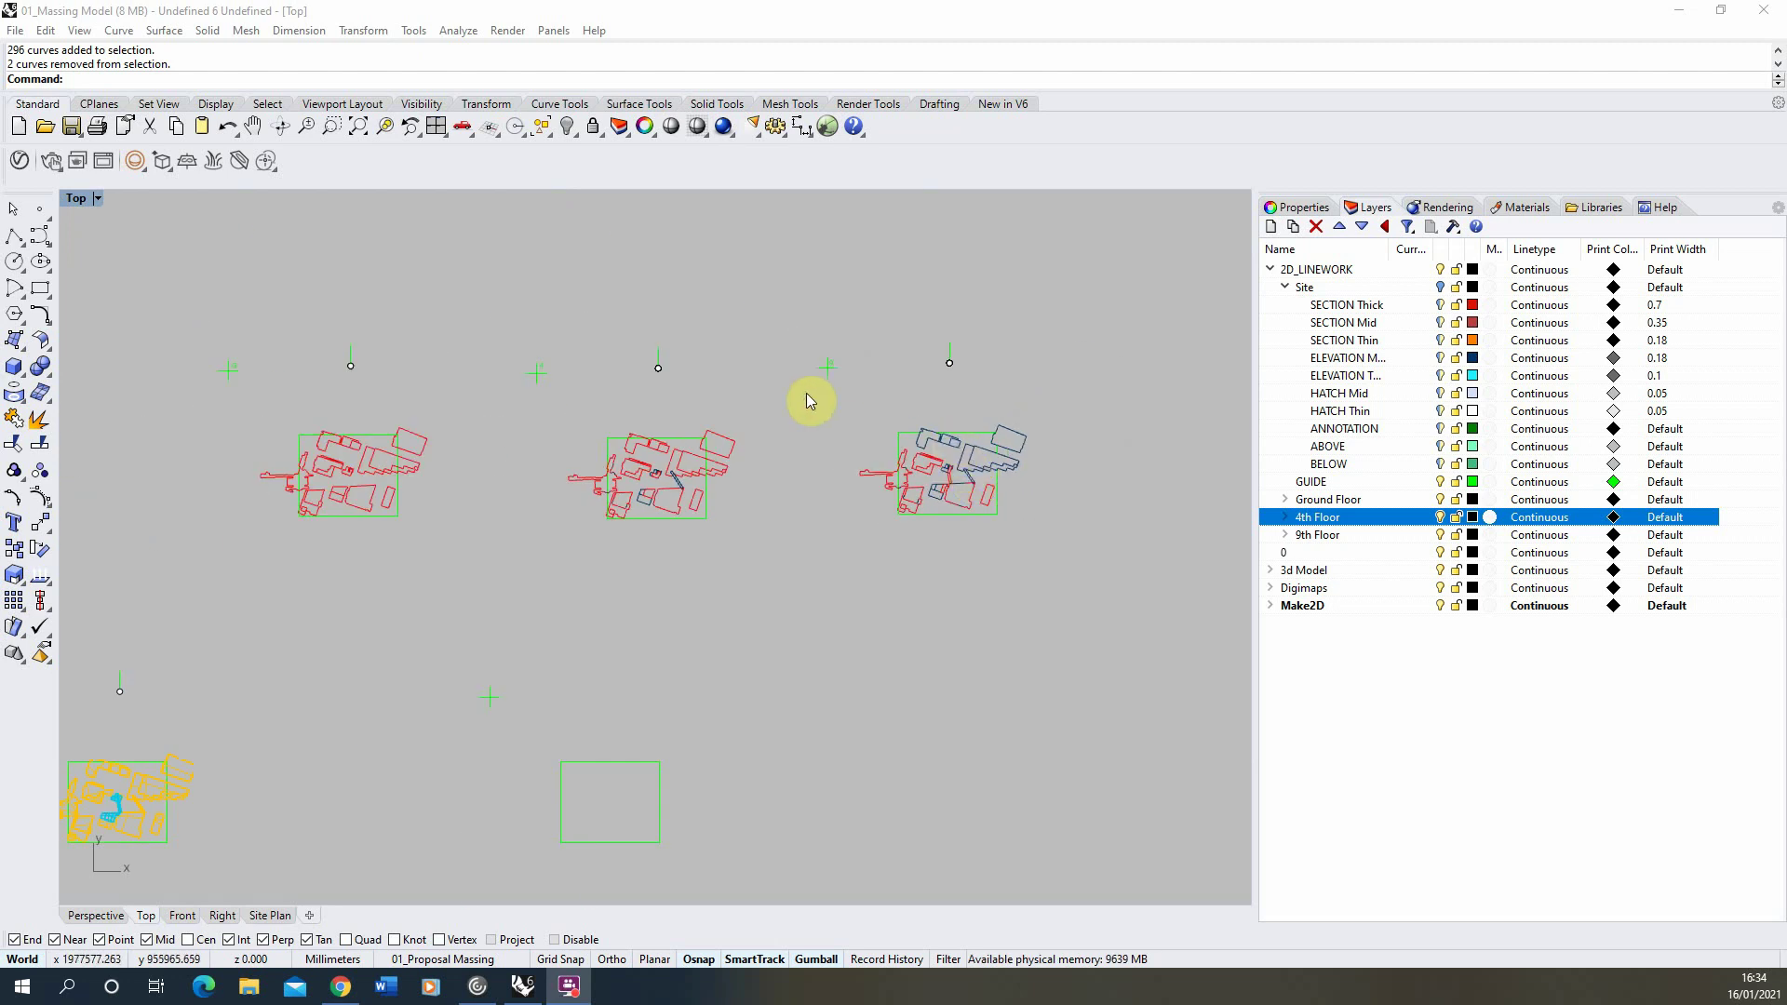
{"action": "scroll", "coordinate": [231, 403], "scroll_direction": "up", "scroll_amount": 3}
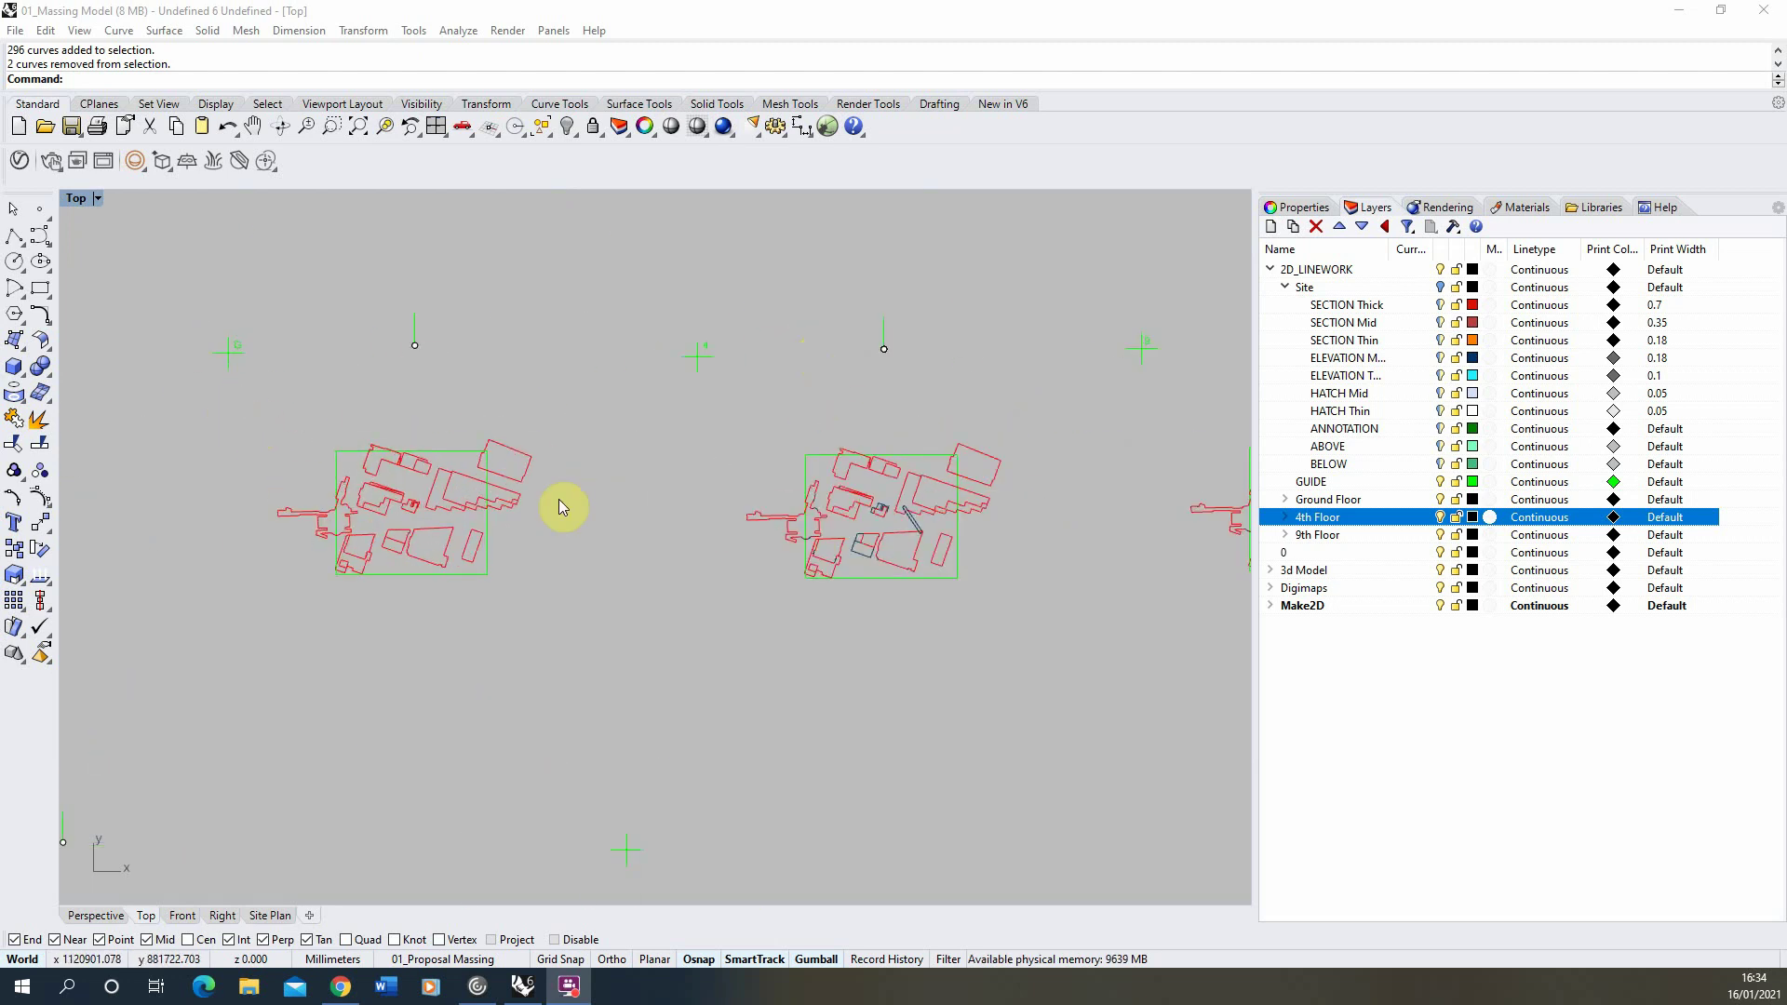
Move the left floor plan drawing, minus its frame, from its crosshair to the shared target point.
{"action": "mouse_move", "coordinate": [271, 634]}
{"action": "left_mouse_down"}
{"action": "mouse_move", "coordinate": [573, 433]}
{"action": "mouse_move", "coordinate": [568, 417]}
{"action": "left_mouse_up"}
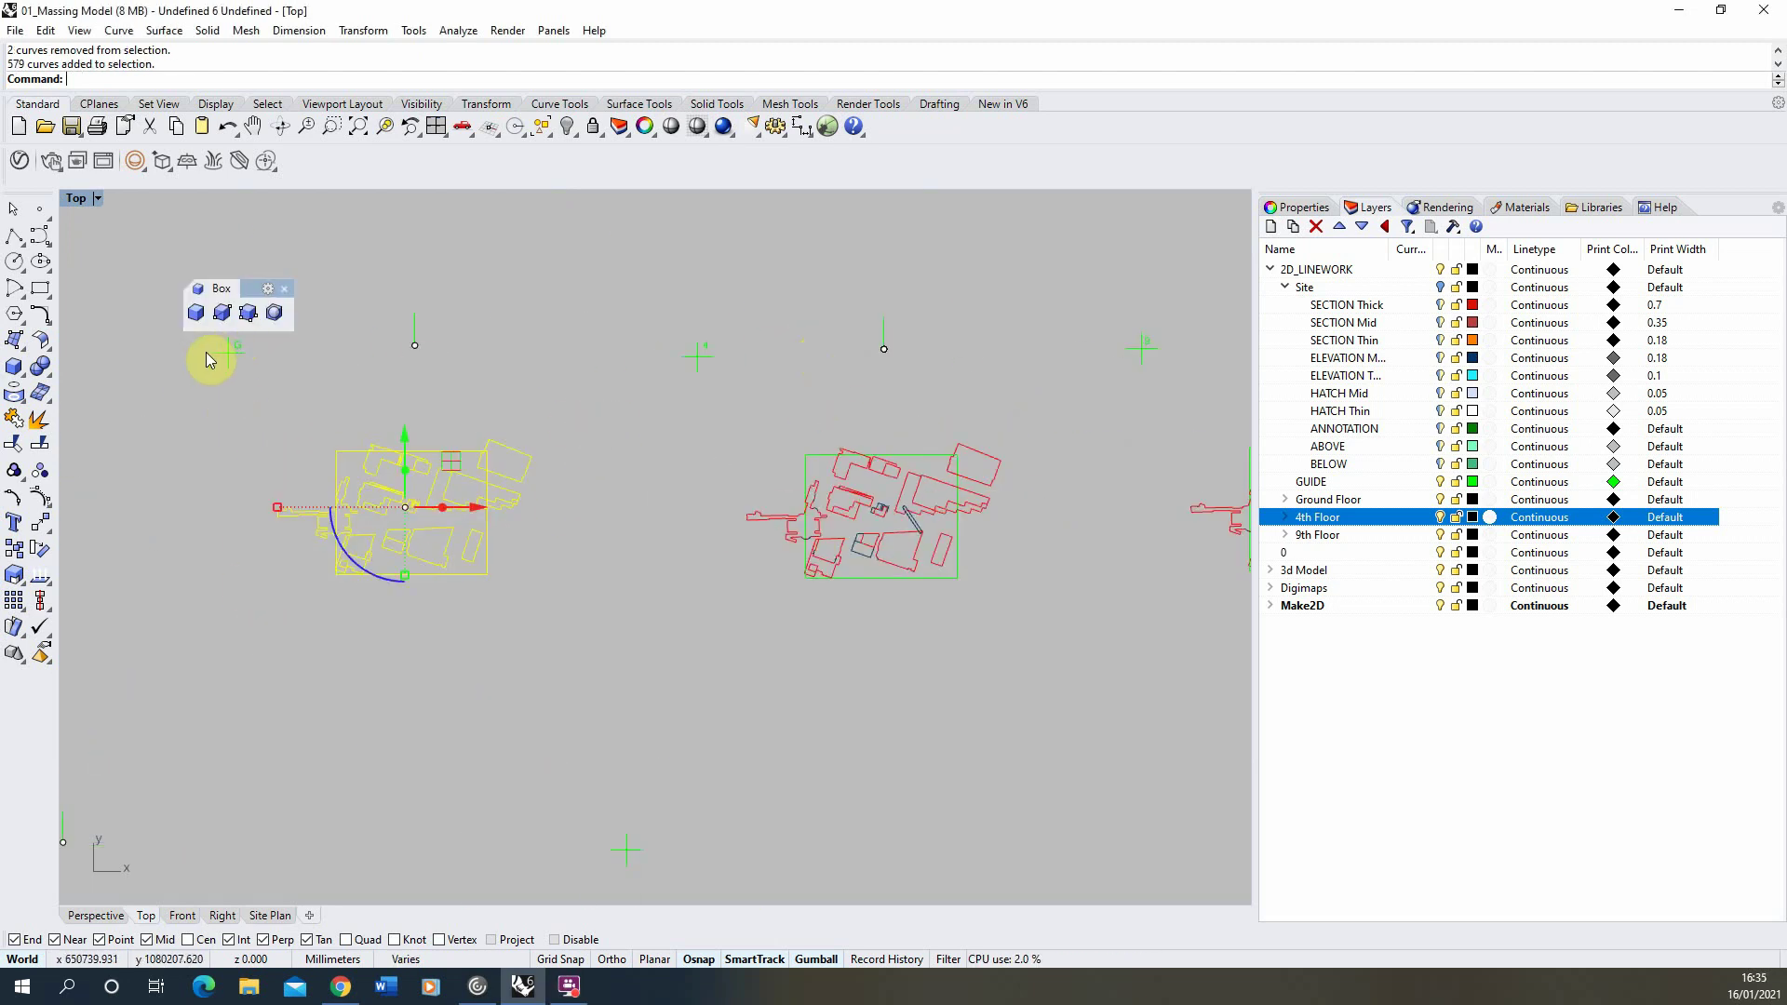
{"action": "left_click", "coordinate": [336, 461], "text": "ctrl"}
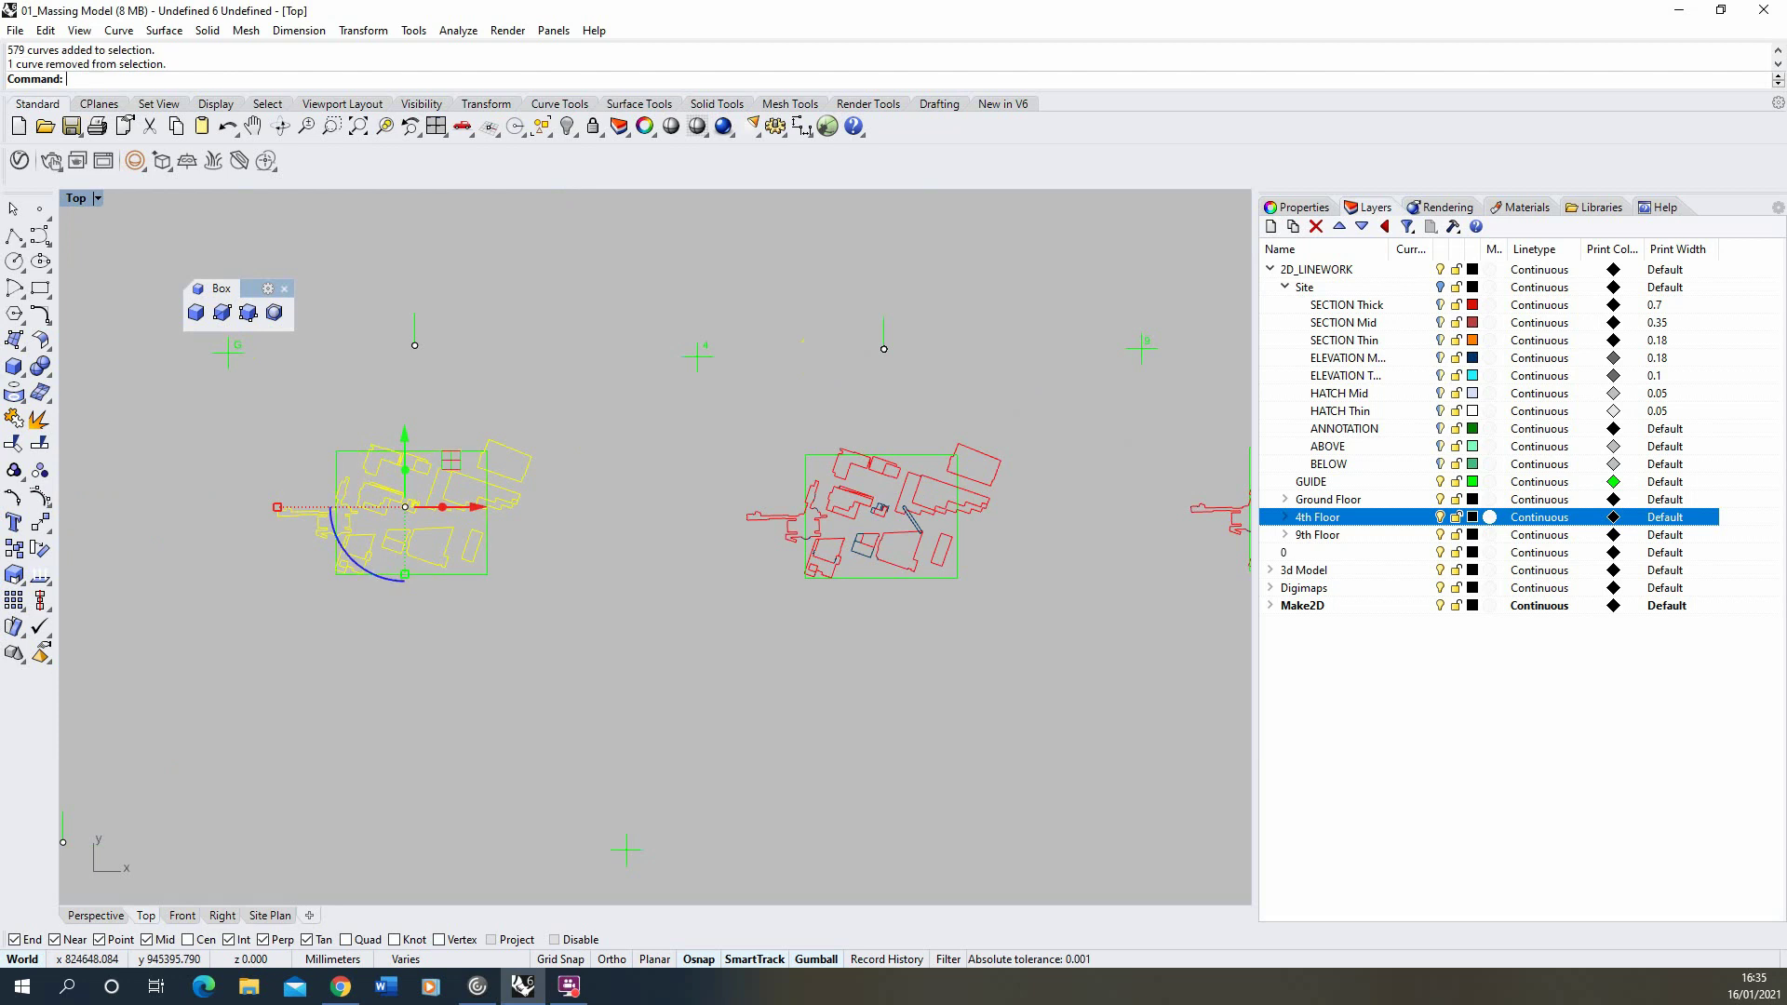
{"action": "scroll", "coordinate": [586, 391], "scroll_direction": "down", "scroll_amount": 2}
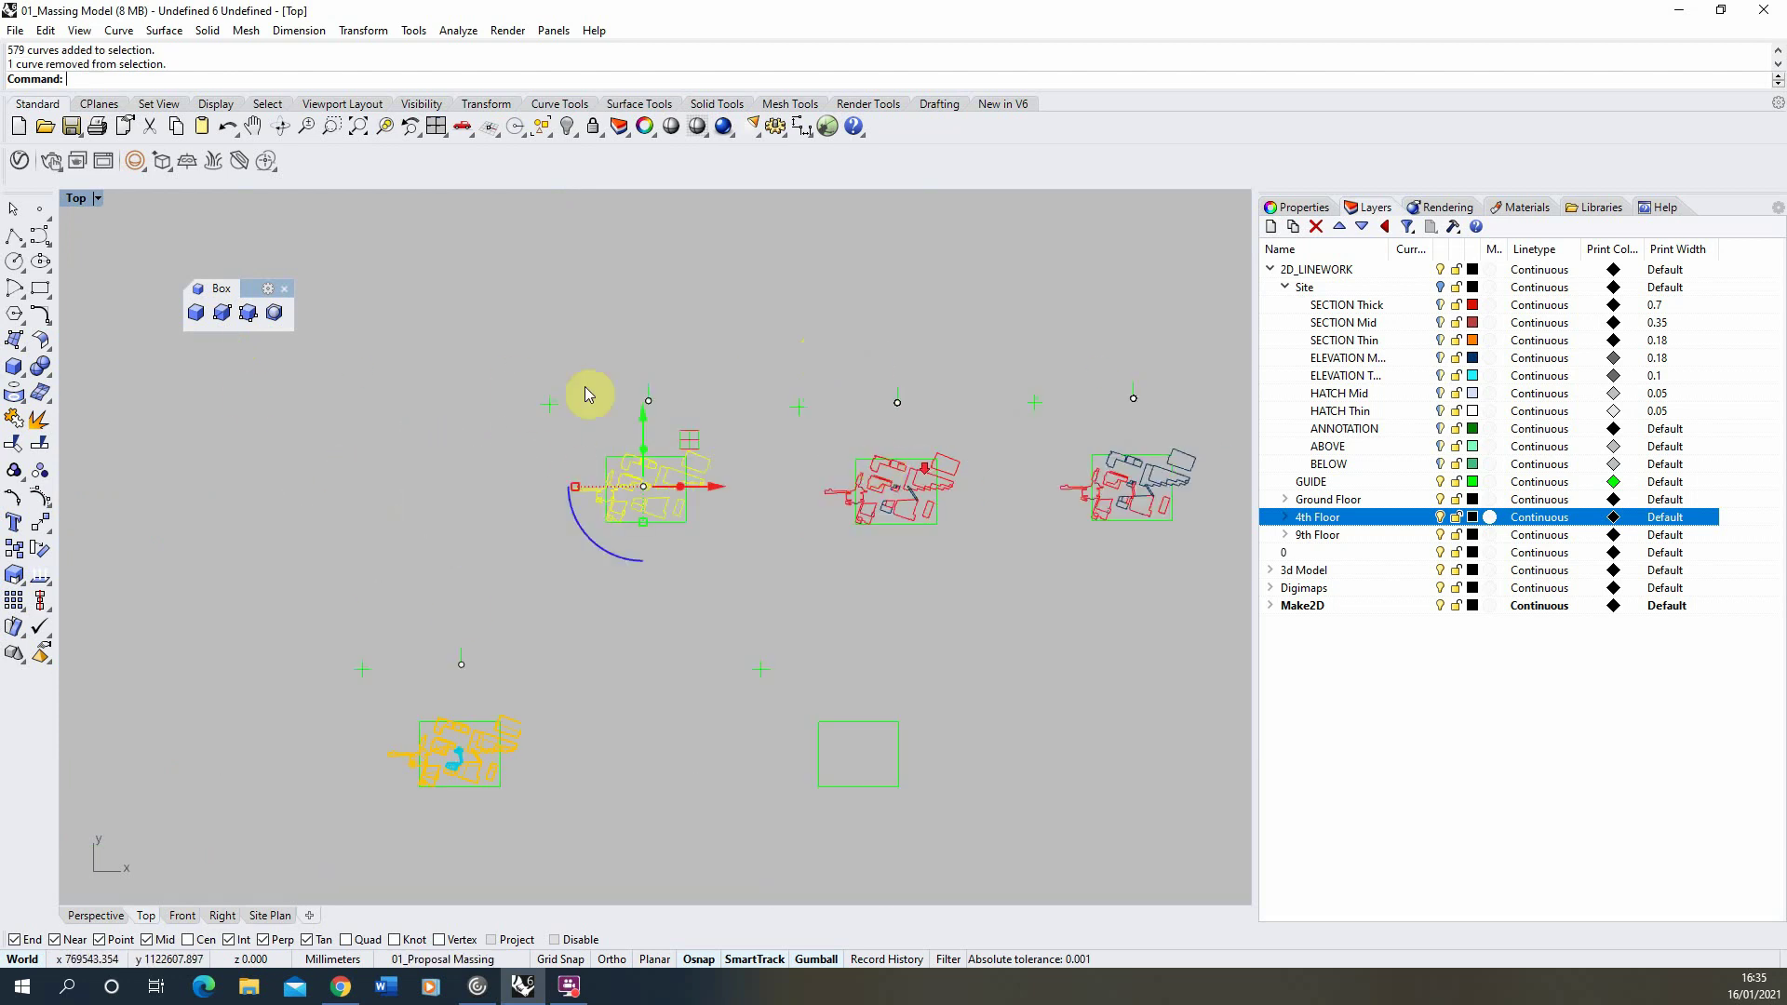
{"action": "scroll", "coordinate": [719, 499], "scroll_direction": "up", "scroll_amount": 3}
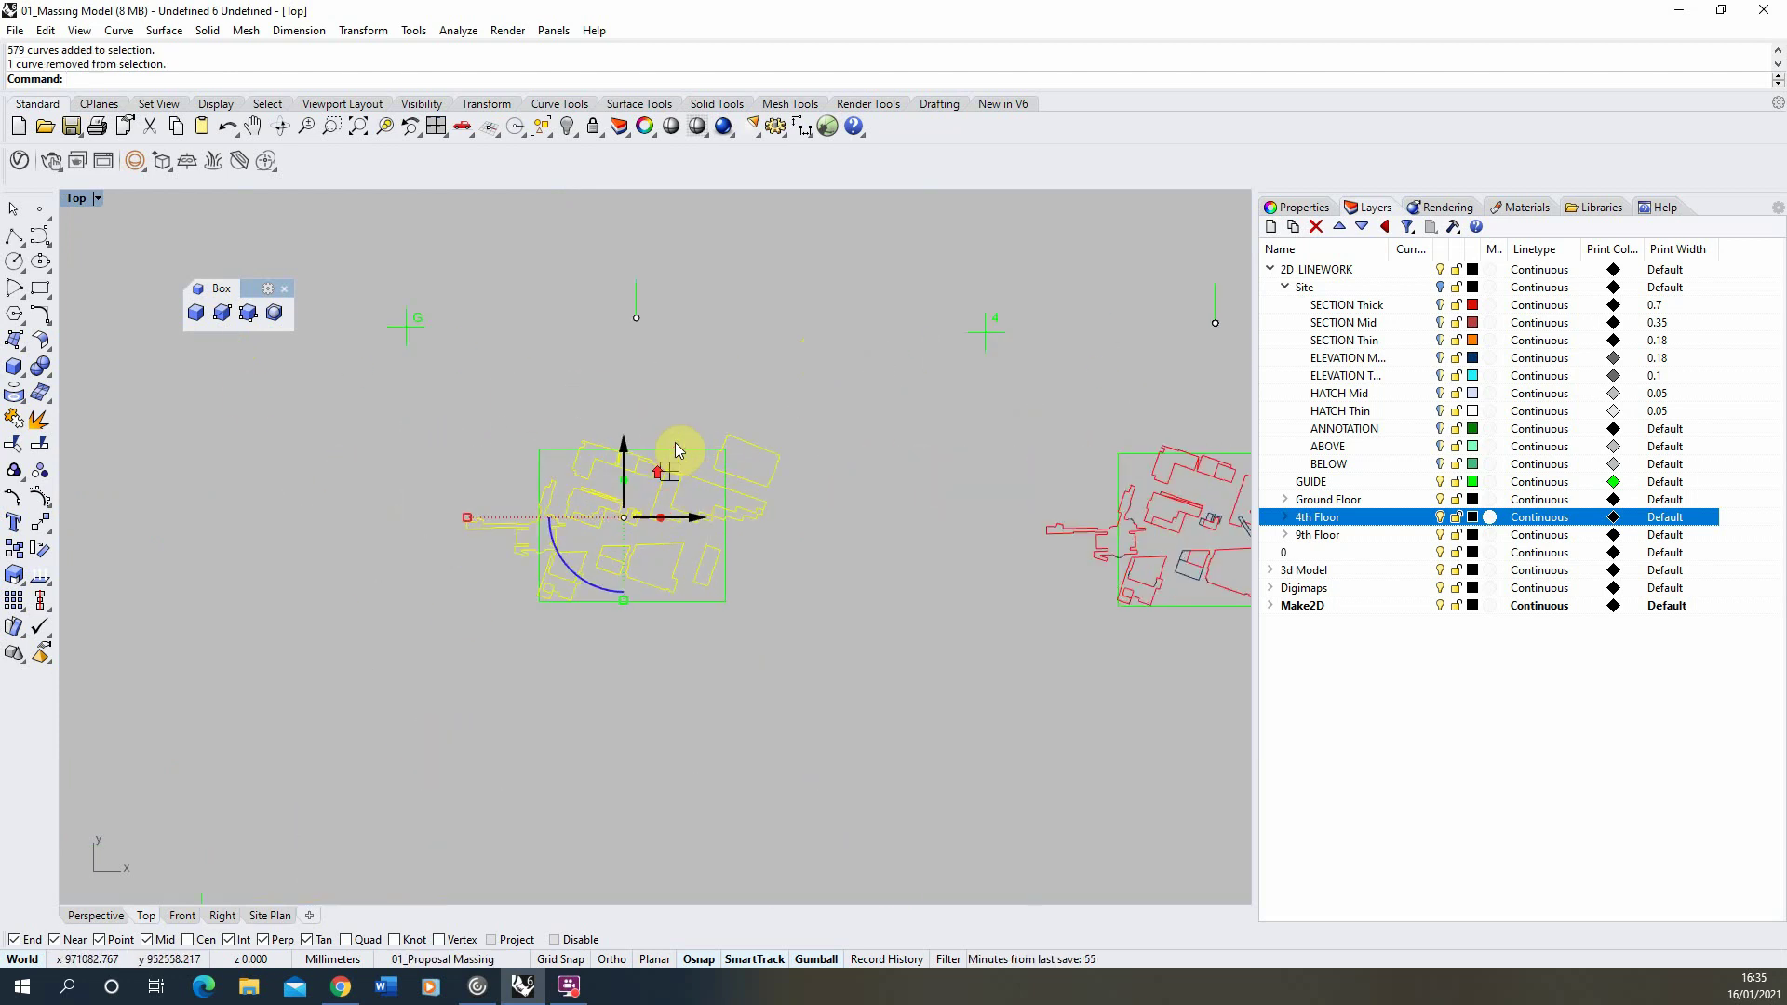
{"action": "left_click", "coordinate": [40, 523]}
{"action": "scroll", "coordinate": [407, 328], "scroll_direction": "up", "scroll_amount": 6}
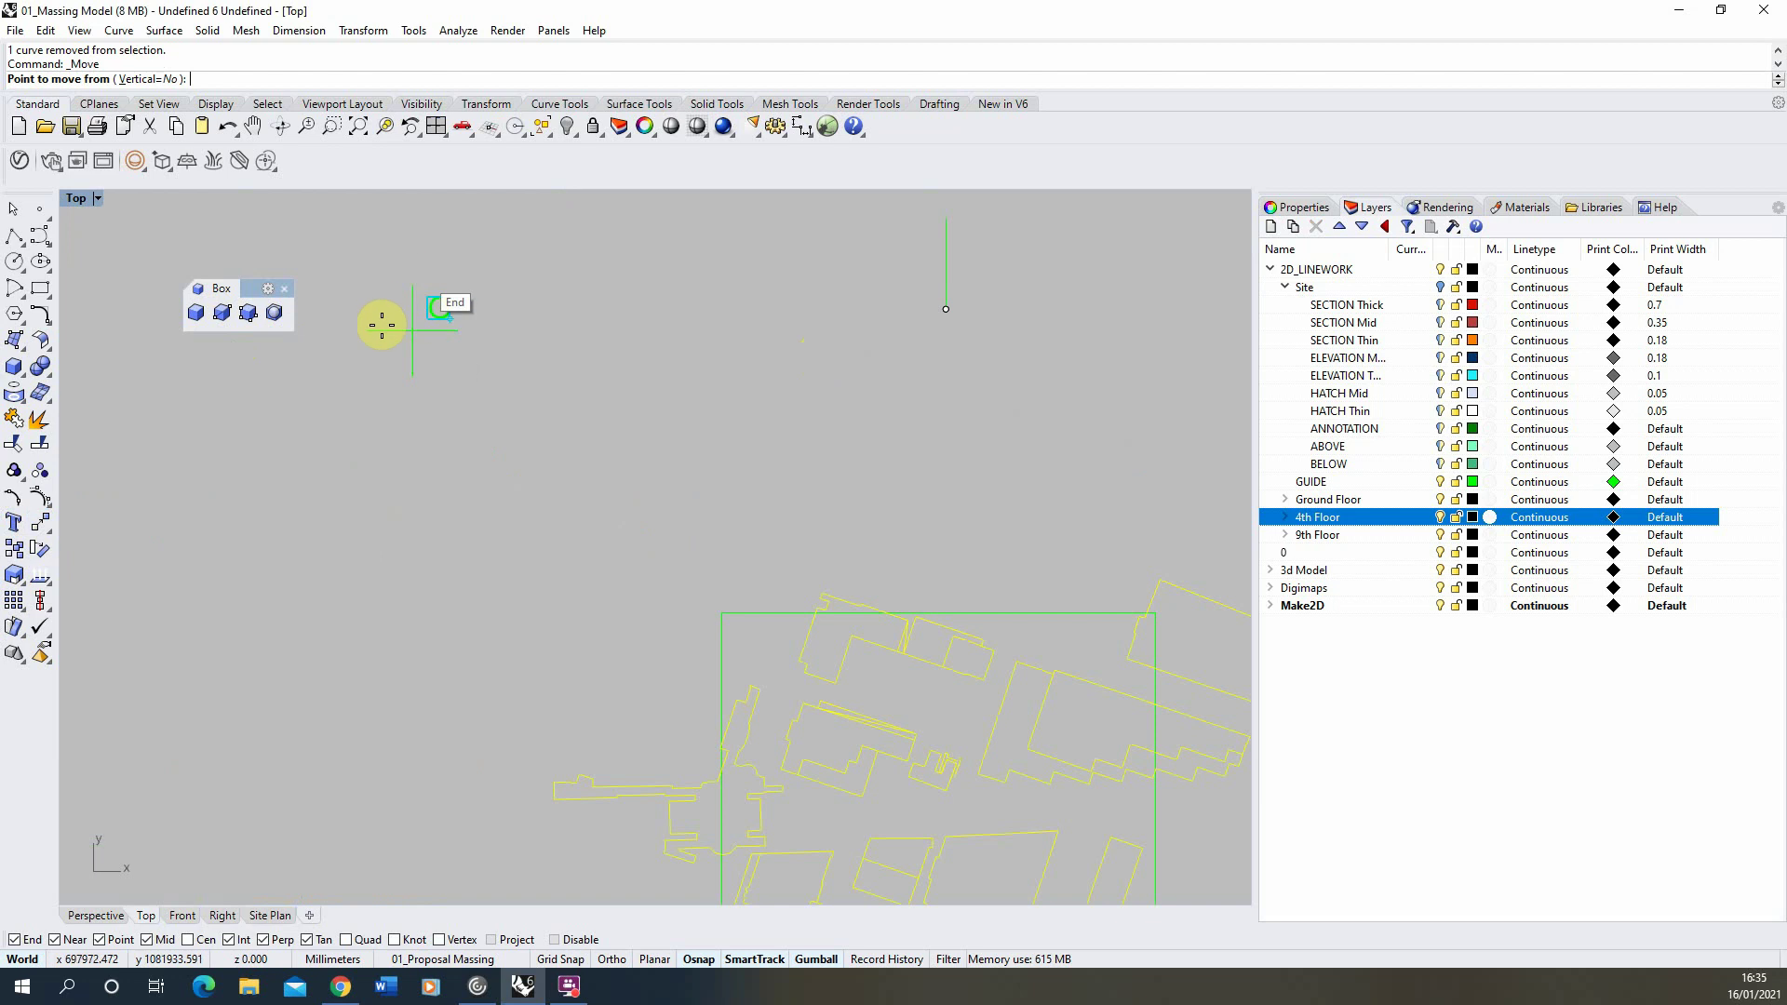
{"action": "left_click", "coordinate": [410, 329]}
{"action": "scroll", "coordinate": [437, 318], "scroll_direction": "down", "scroll_amount": 6}
{"action": "scroll", "coordinate": [465, 288], "scroll_direction": "down", "scroll_amount": 2}
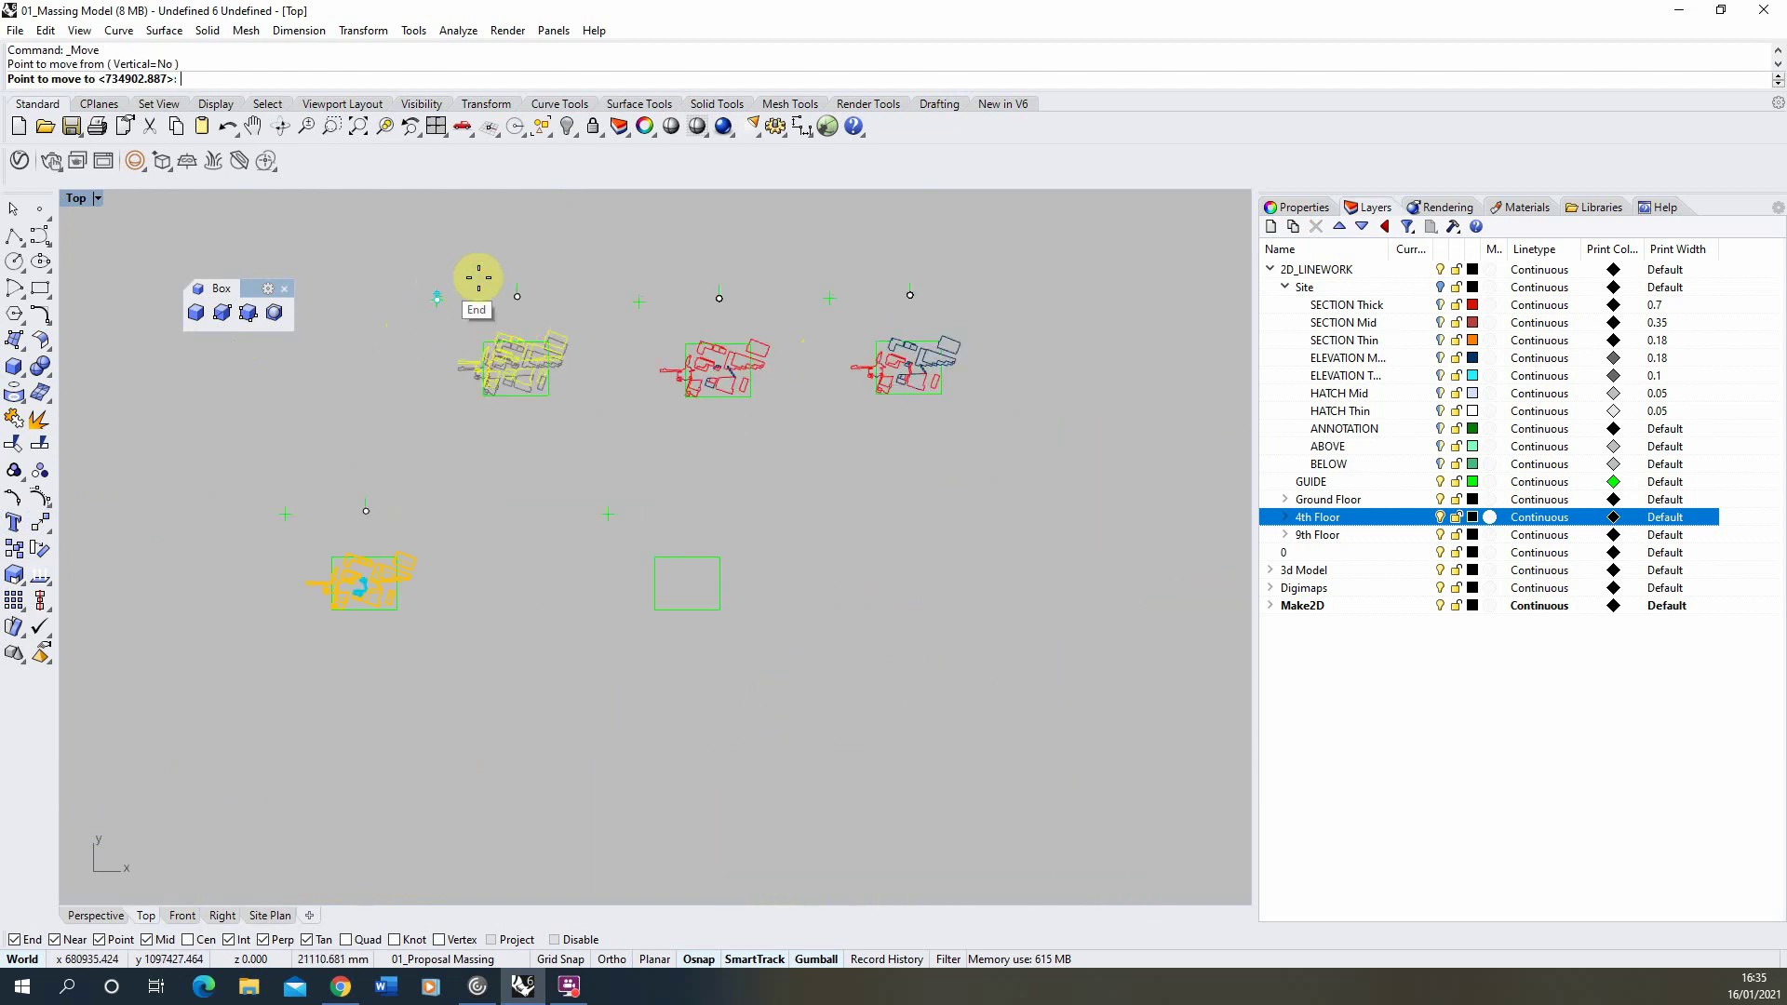
{"action": "scroll", "coordinate": [581, 474], "scroll_direction": "up", "scroll_amount": 5}
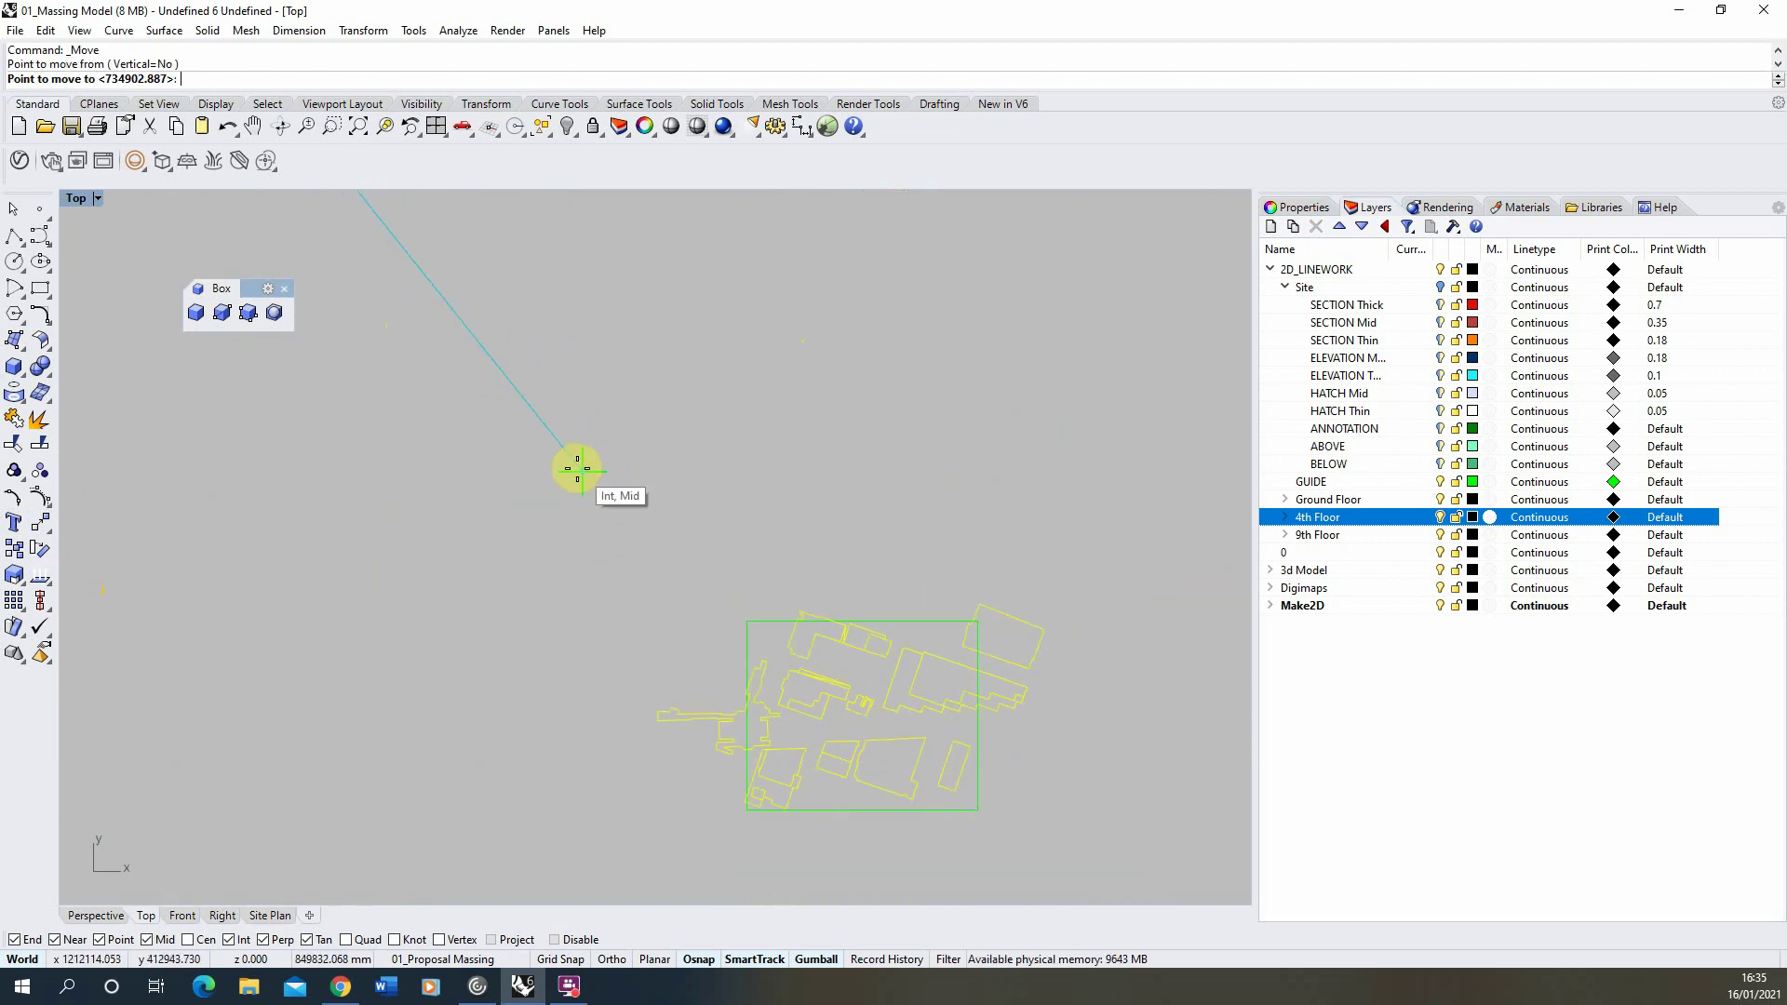
{"action": "left_click", "coordinate": [577, 468]}
{"action": "scroll", "coordinate": [488, 535], "scroll_direction": "down", "scroll_amount": 3}
{"action": "scroll", "coordinate": [465, 474], "scroll_direction": "up", "scroll_amount": 2}
Move the middle floor plan drawing, minus its frame, from its crosshair onto the stacked outlines.
{"action": "left_click_drag", "start_coordinate": [448, 465], "coordinate": [790, 243]}
{"action": "left_click", "coordinate": [651, 410], "text": "ctrl"}
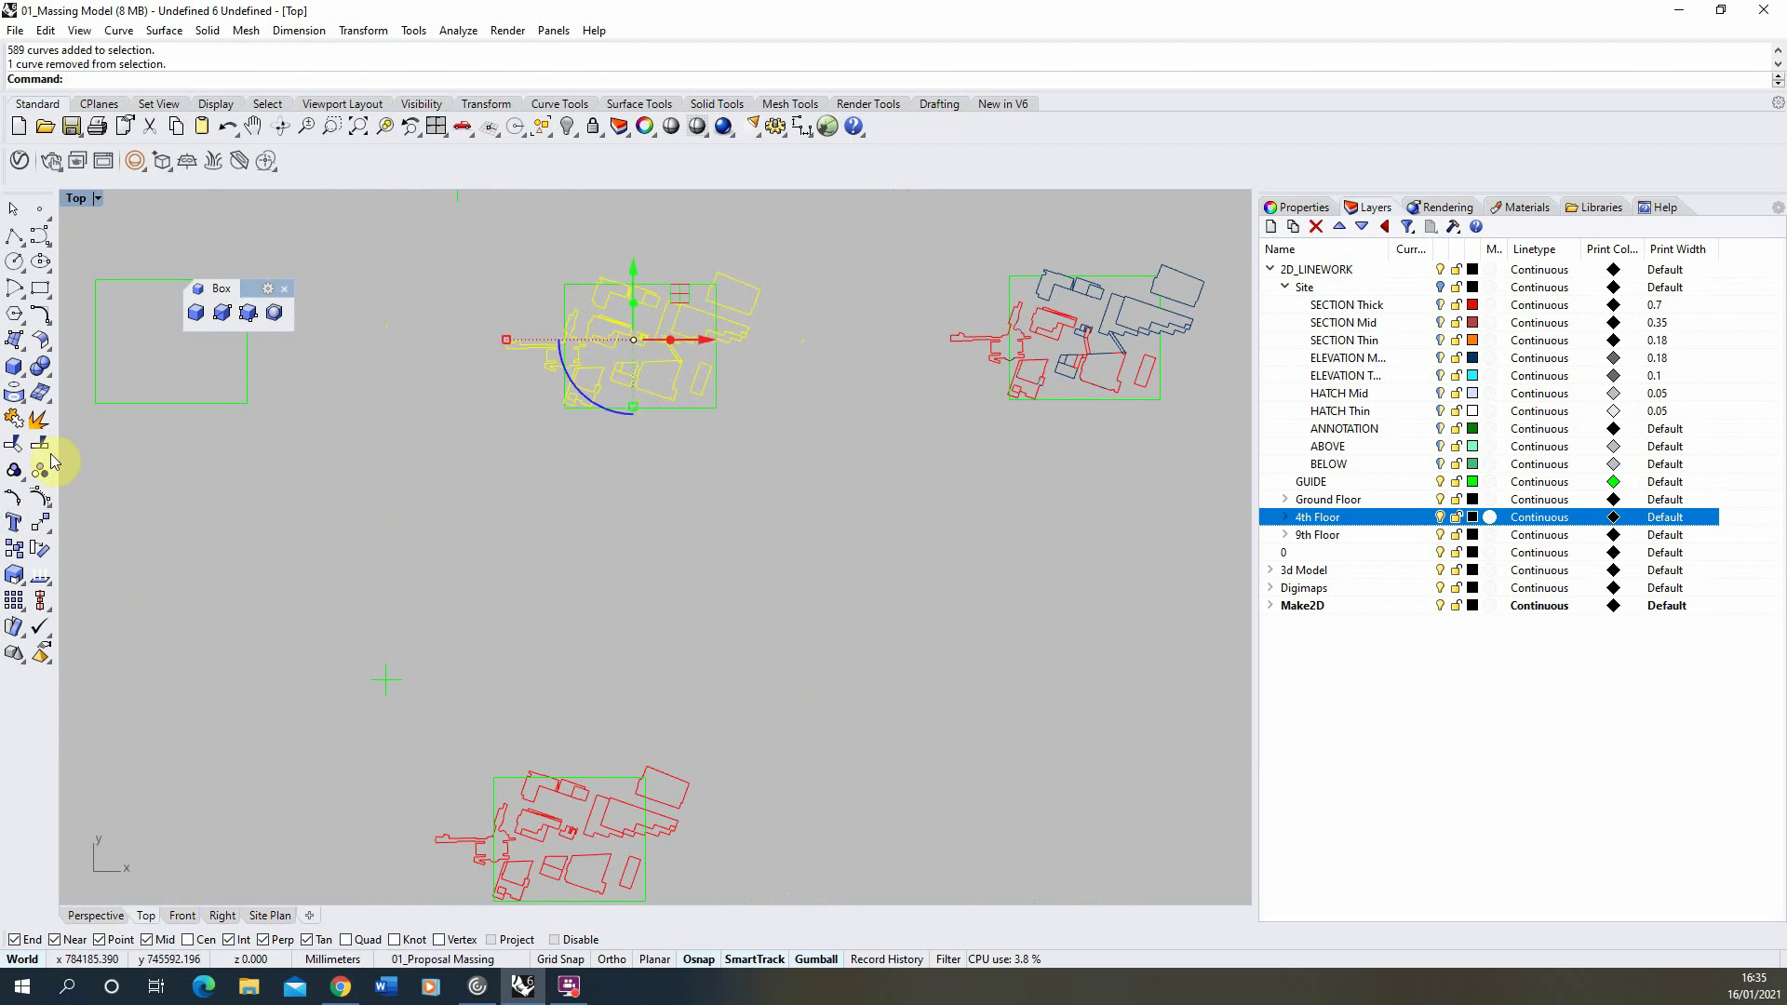
{"action": "left_click", "coordinate": [40, 522]}
{"action": "scroll", "coordinate": [610, 624], "scroll_direction": "down", "scroll_amount": 2}
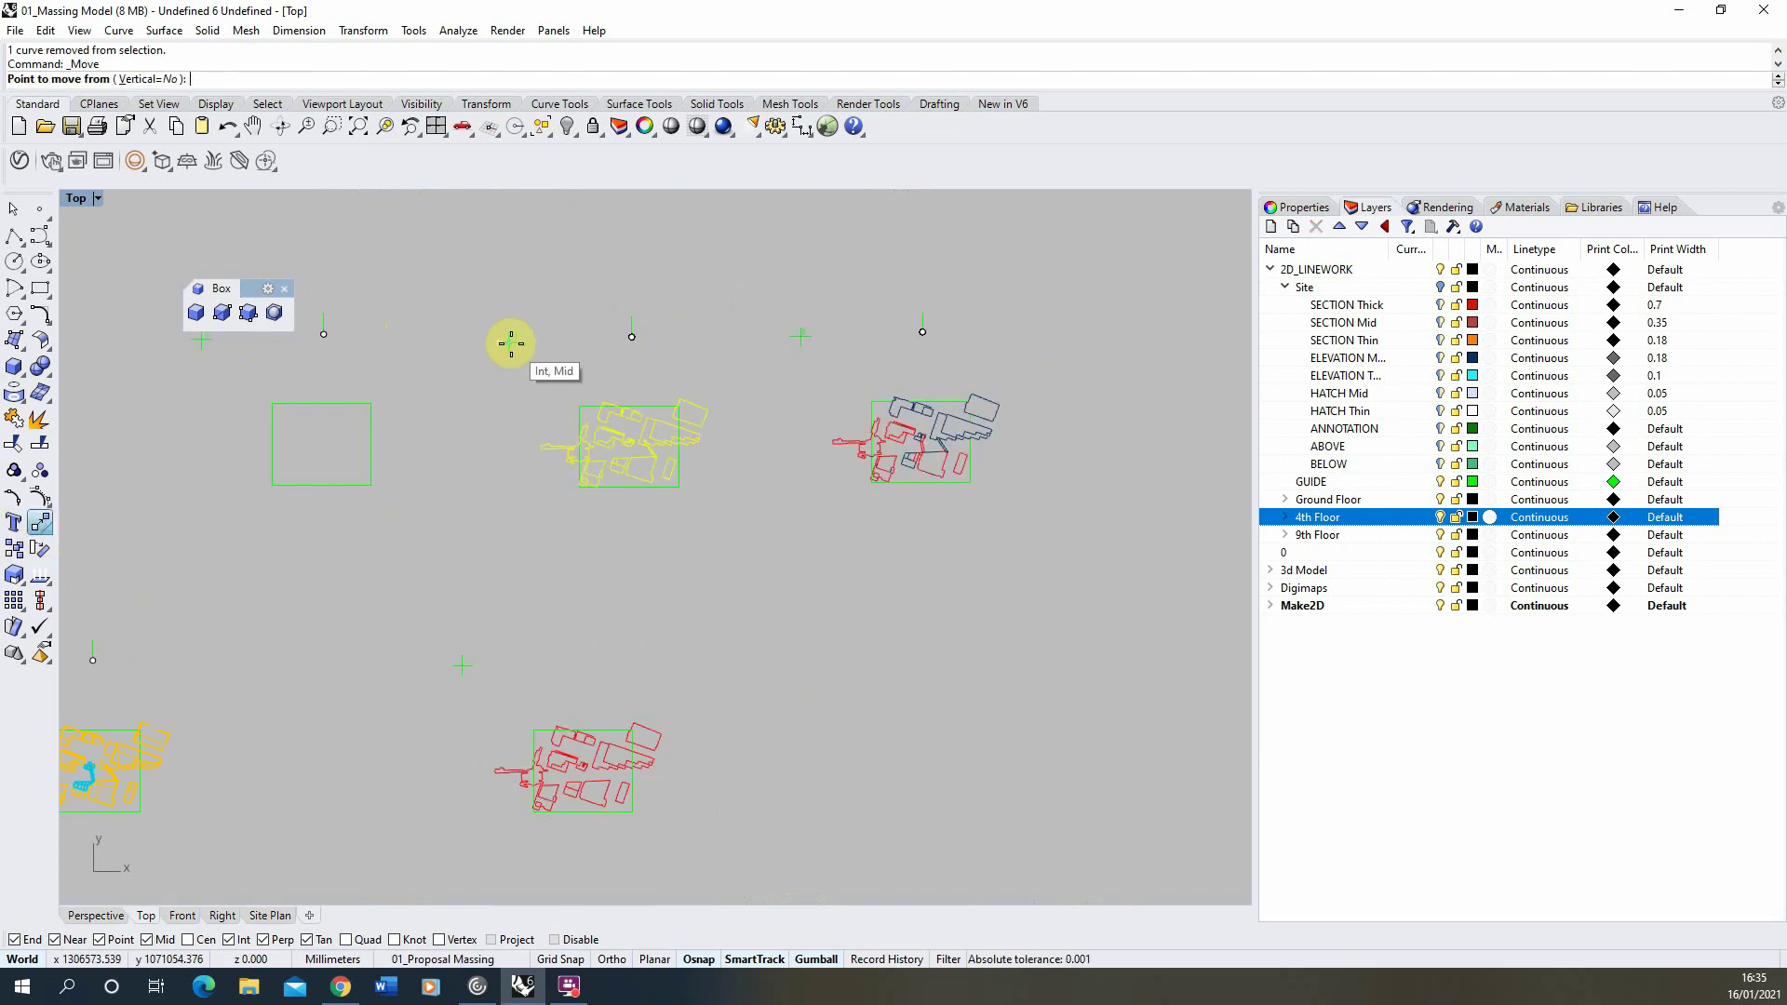
{"action": "scroll", "coordinate": [507, 340], "scroll_direction": "up", "scroll_amount": 3}
{"action": "left_click", "coordinate": [511, 340]}
{"action": "scroll", "coordinate": [490, 627], "scroll_direction": "down", "scroll_amount": 4}
{"action": "scroll", "coordinate": [477, 460], "scroll_direction": "up", "scroll_amount": 4}
{"action": "left_click", "coordinate": [476, 460]}
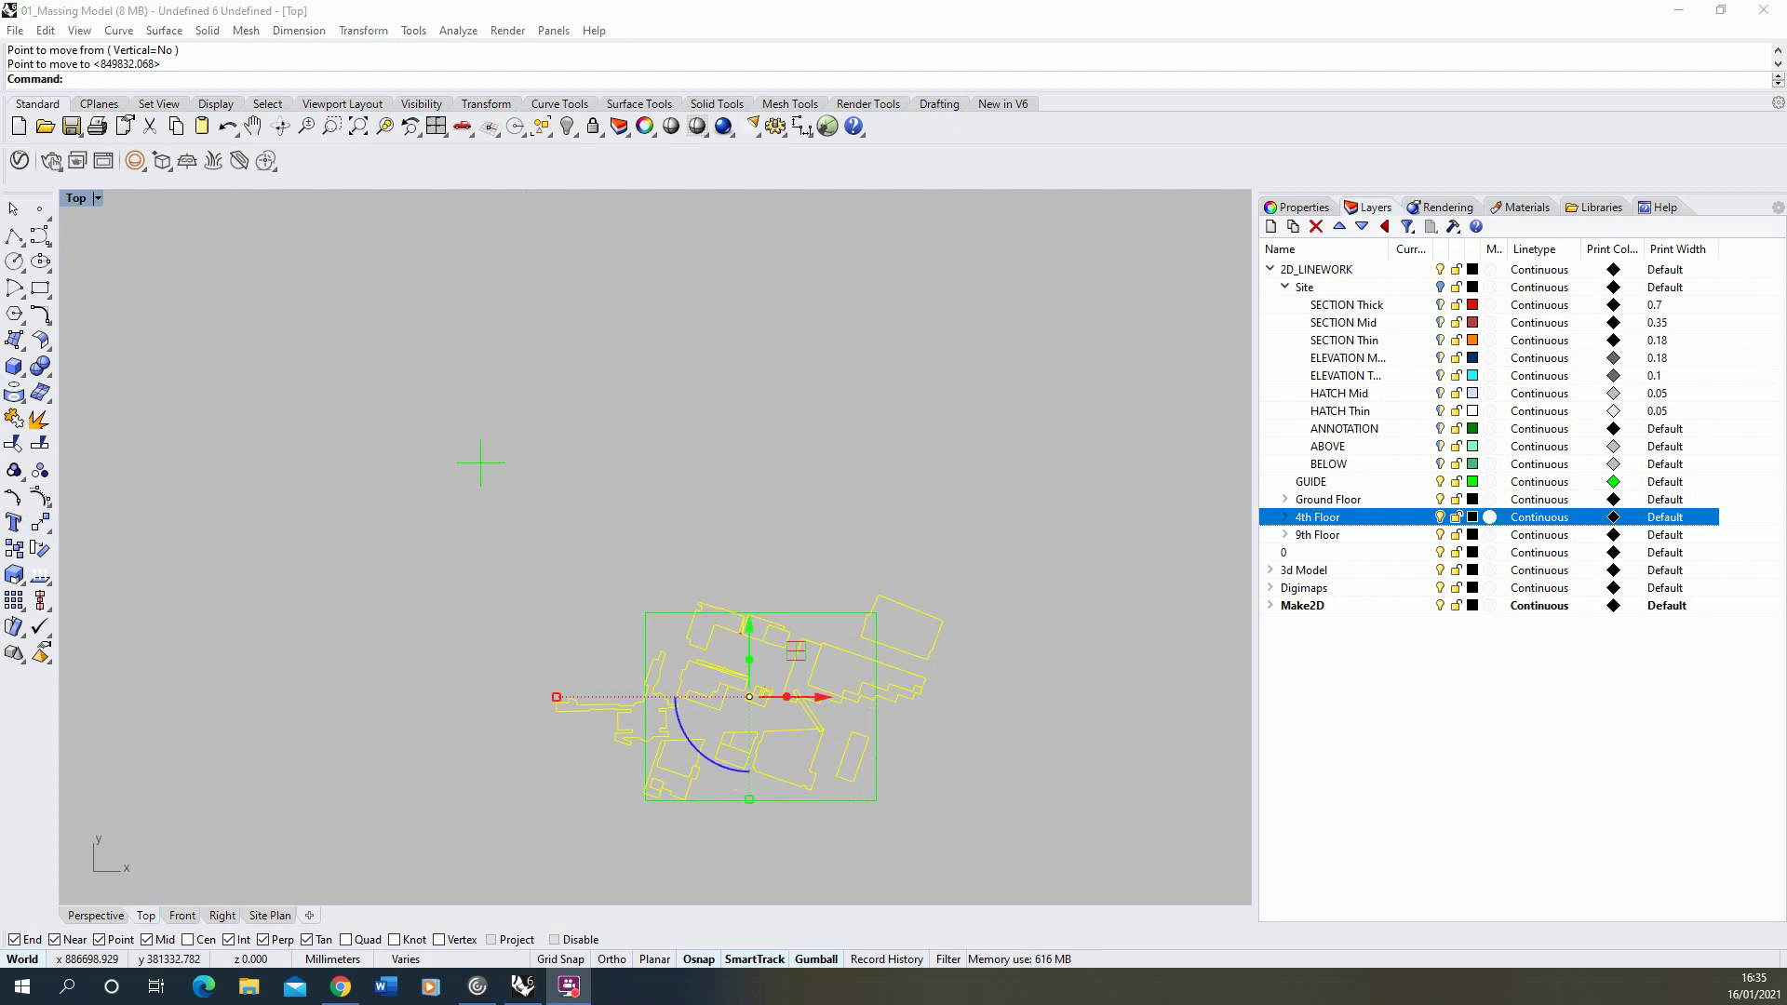
{"action": "scroll", "coordinate": [491, 538], "scroll_direction": "down", "scroll_amount": 3}
Stack the remaining floor plan drawing over the others, then hide the 4th and 9th Floor layers.
{"action": "key", "text": "Escape"}
{"action": "scroll", "coordinate": [579, 555], "scroll_direction": "up", "scroll_amount": 3}
{"action": "left_click_drag", "start_coordinate": [477, 572], "coordinate": [1086, 221]}
{"action": "left_click", "coordinate": [806, 474], "text": "ctrl"}
{"action": "scroll", "coordinate": [819, 482], "scroll_direction": "down", "scroll_amount": 3}
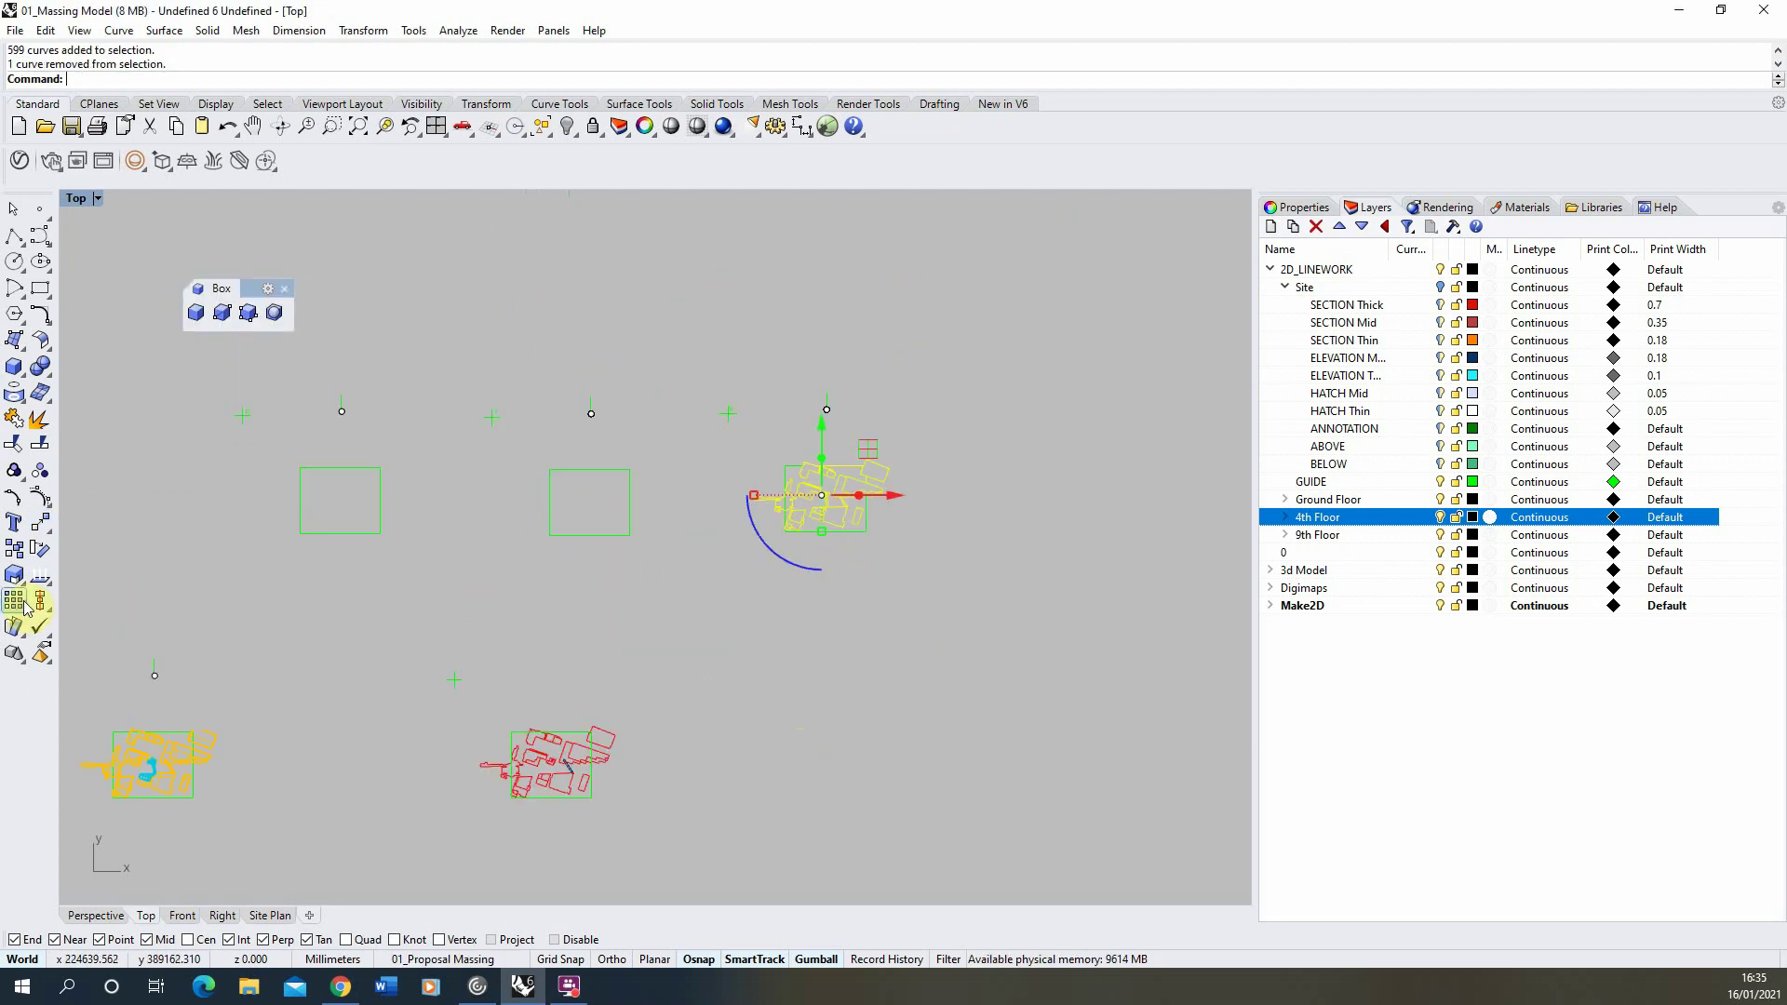
{"action": "left_click", "coordinate": [40, 522]}
{"action": "scroll", "coordinate": [597, 449], "scroll_direction": "up", "scroll_amount": 3}
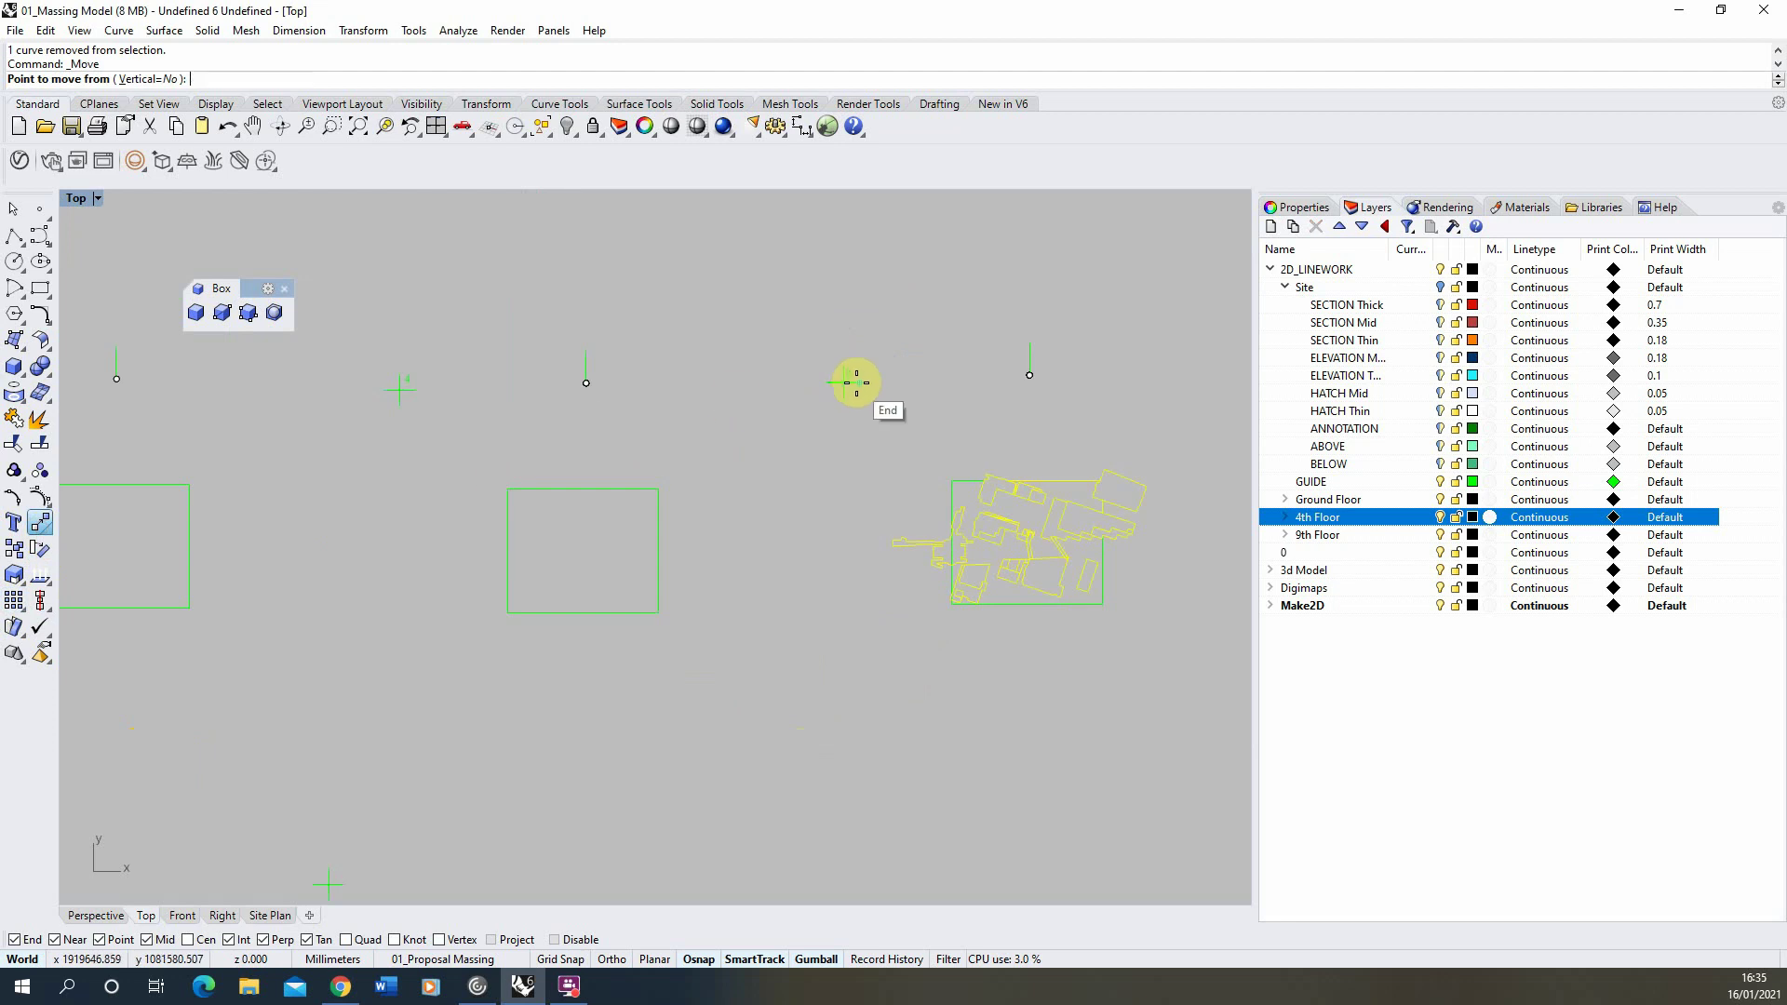
{"action": "left_click", "coordinate": [842, 381]}
{"action": "scroll", "coordinate": [701, 657], "scroll_direction": "down", "scroll_amount": 3}
{"action": "scroll", "coordinate": [530, 590], "scroll_direction": "up", "scroll_amount": 3}
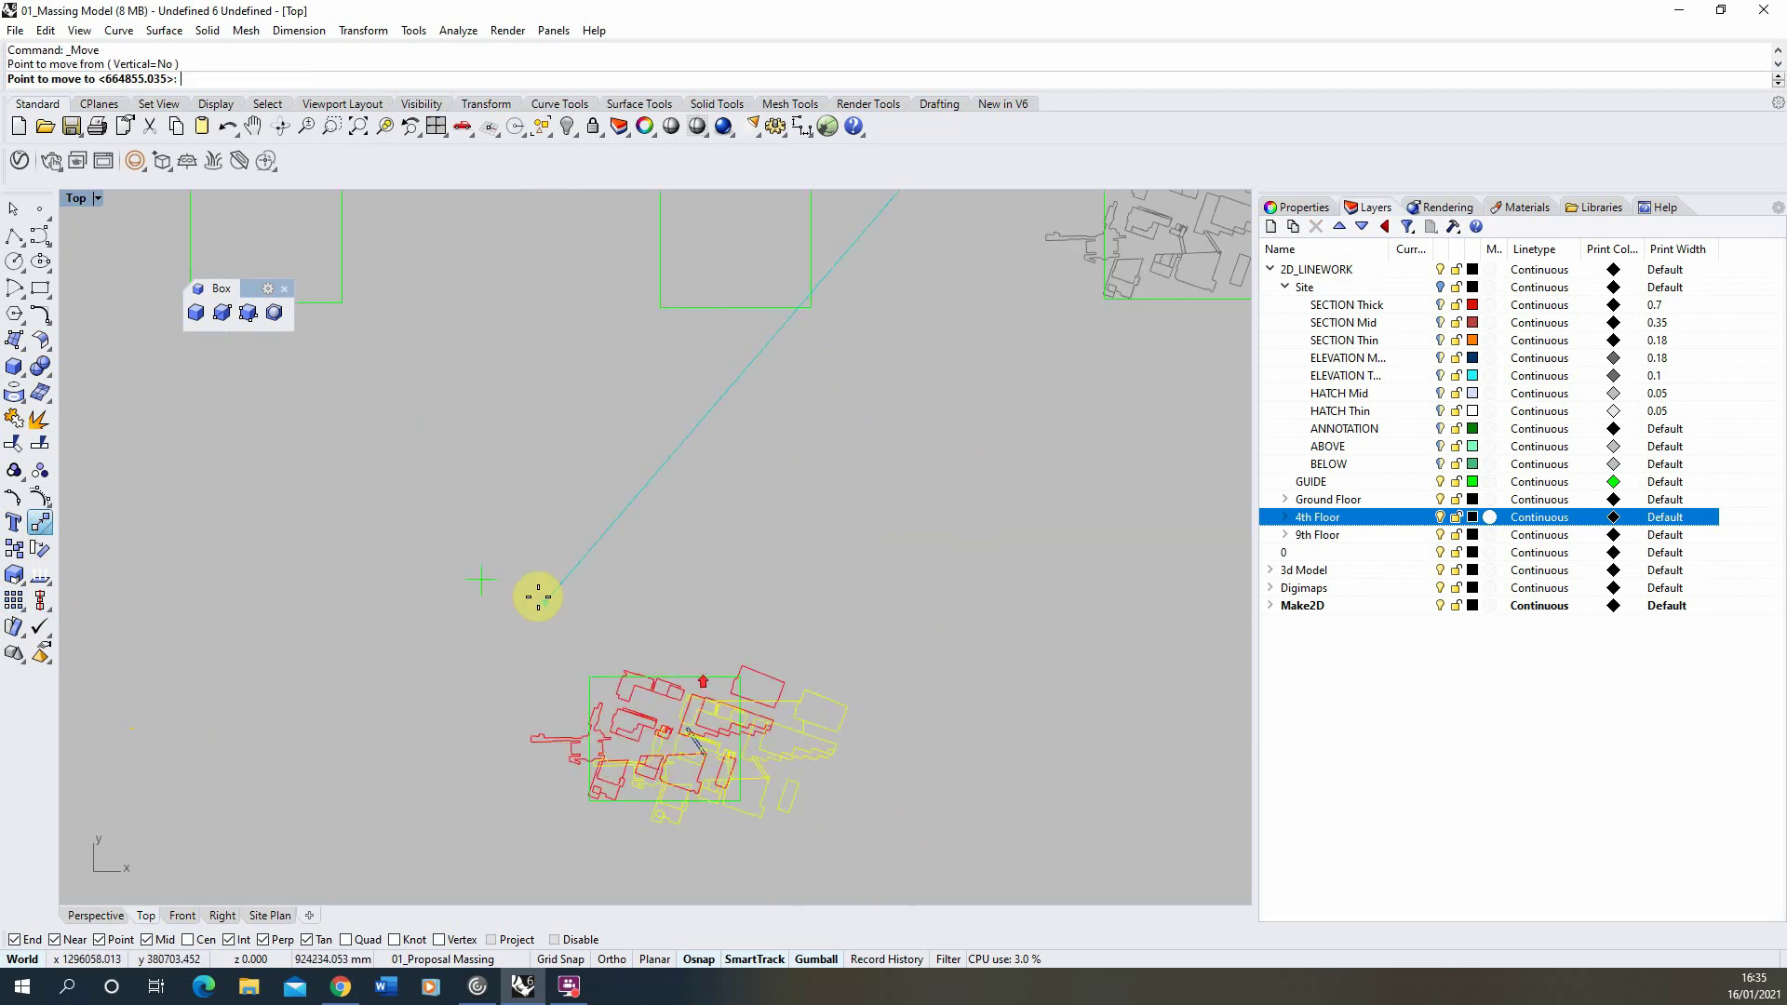
{"action": "left_click", "coordinate": [485, 579]}
{"action": "key", "text": "Escape"}
{"action": "scroll", "coordinate": [606, 778], "scroll_direction": "up", "scroll_amount": 3}
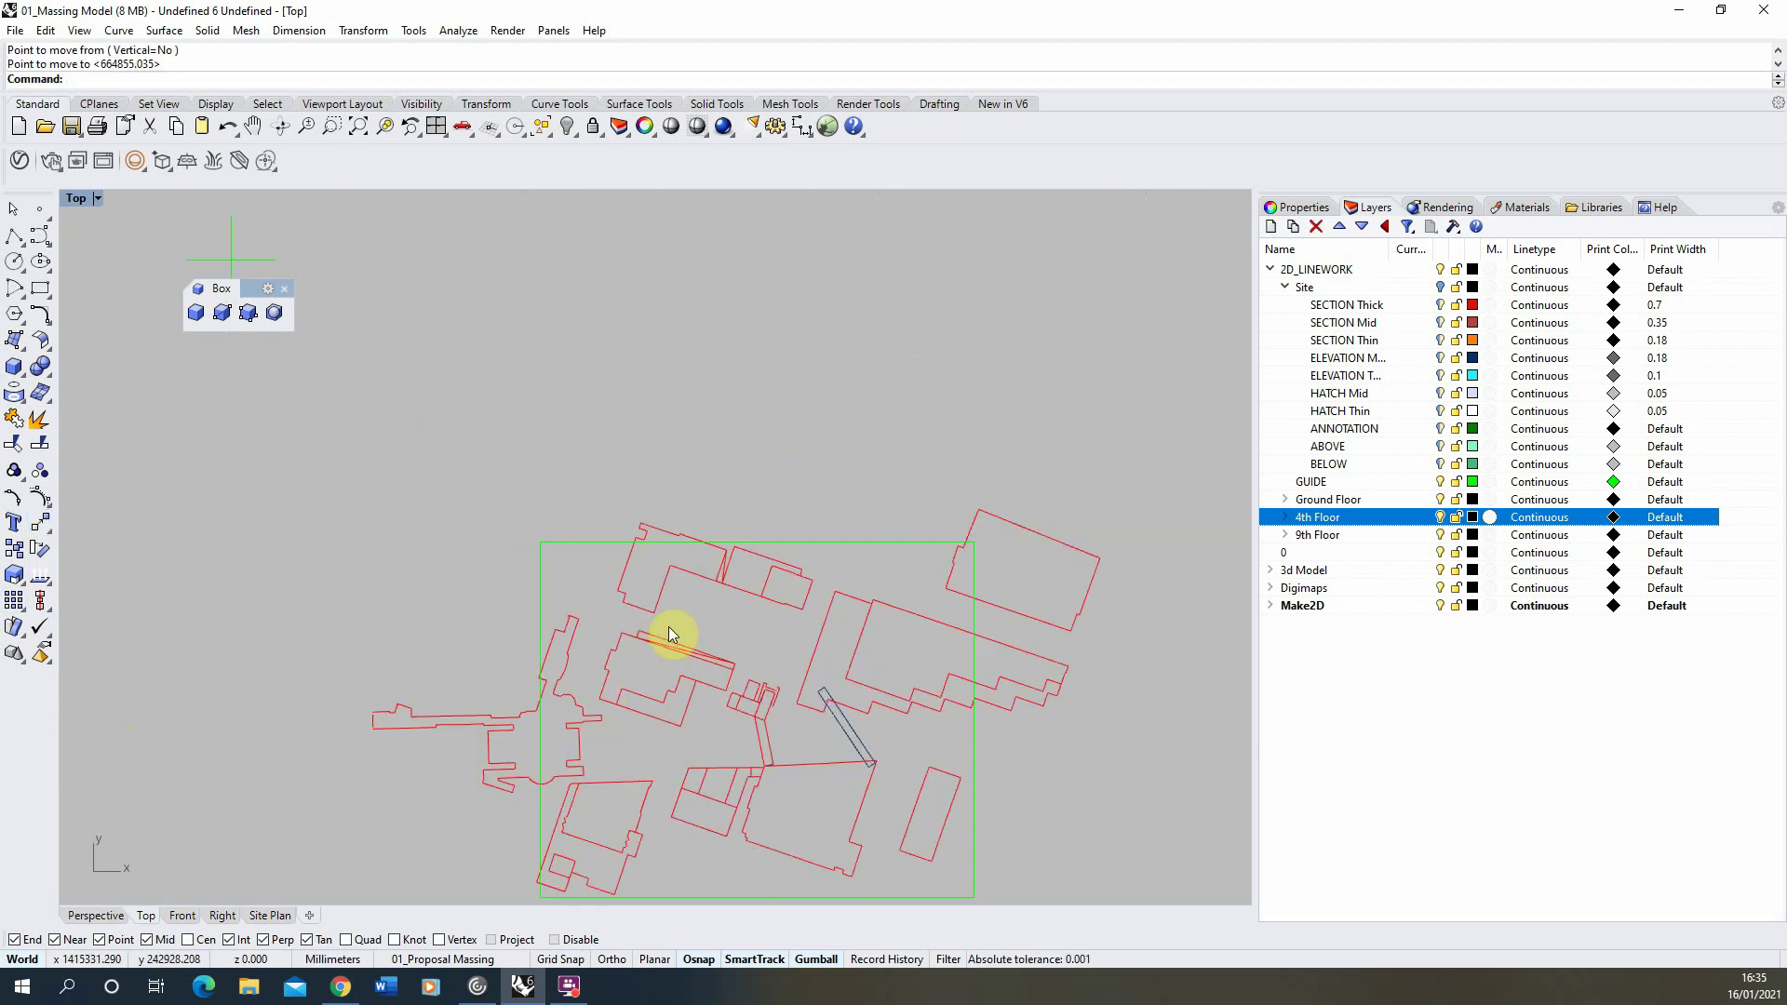
{"action": "left_click", "coordinate": [1440, 516]}
{"action": "left_click", "coordinate": [1440, 535]}
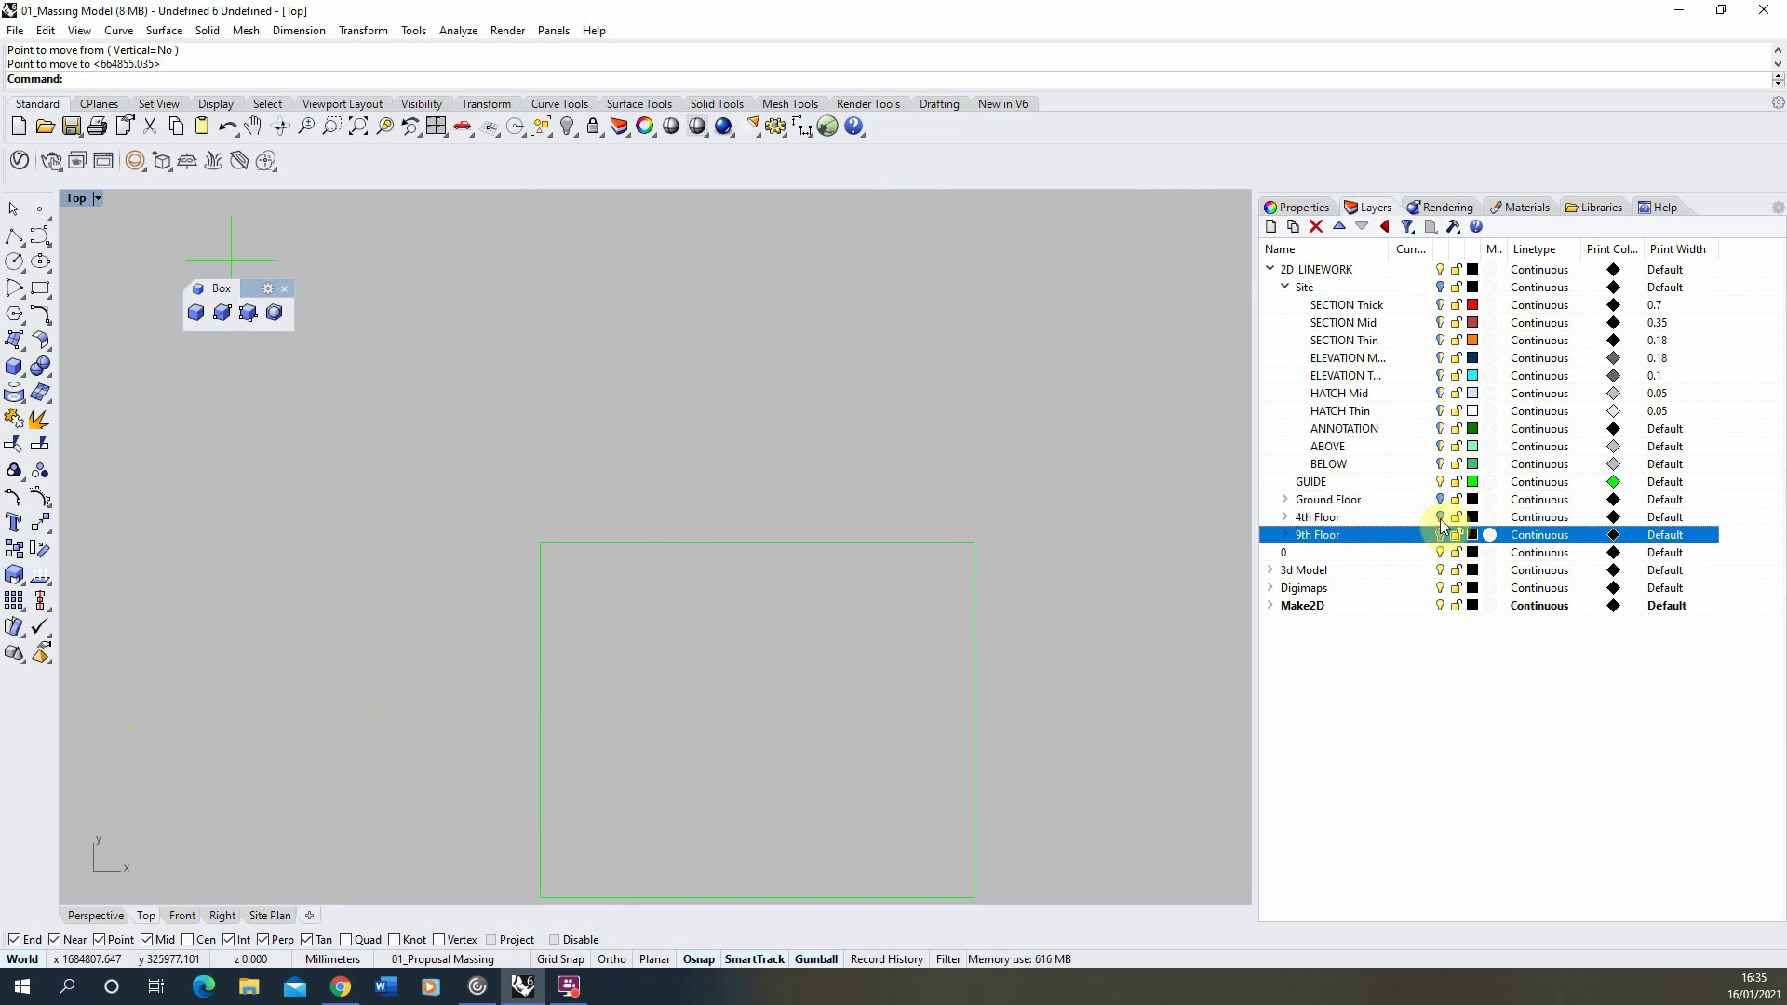
Turn on the Site layer while keeping the SECTION Thick curves visible.
{"action": "left_click", "coordinate": [1440, 286]}
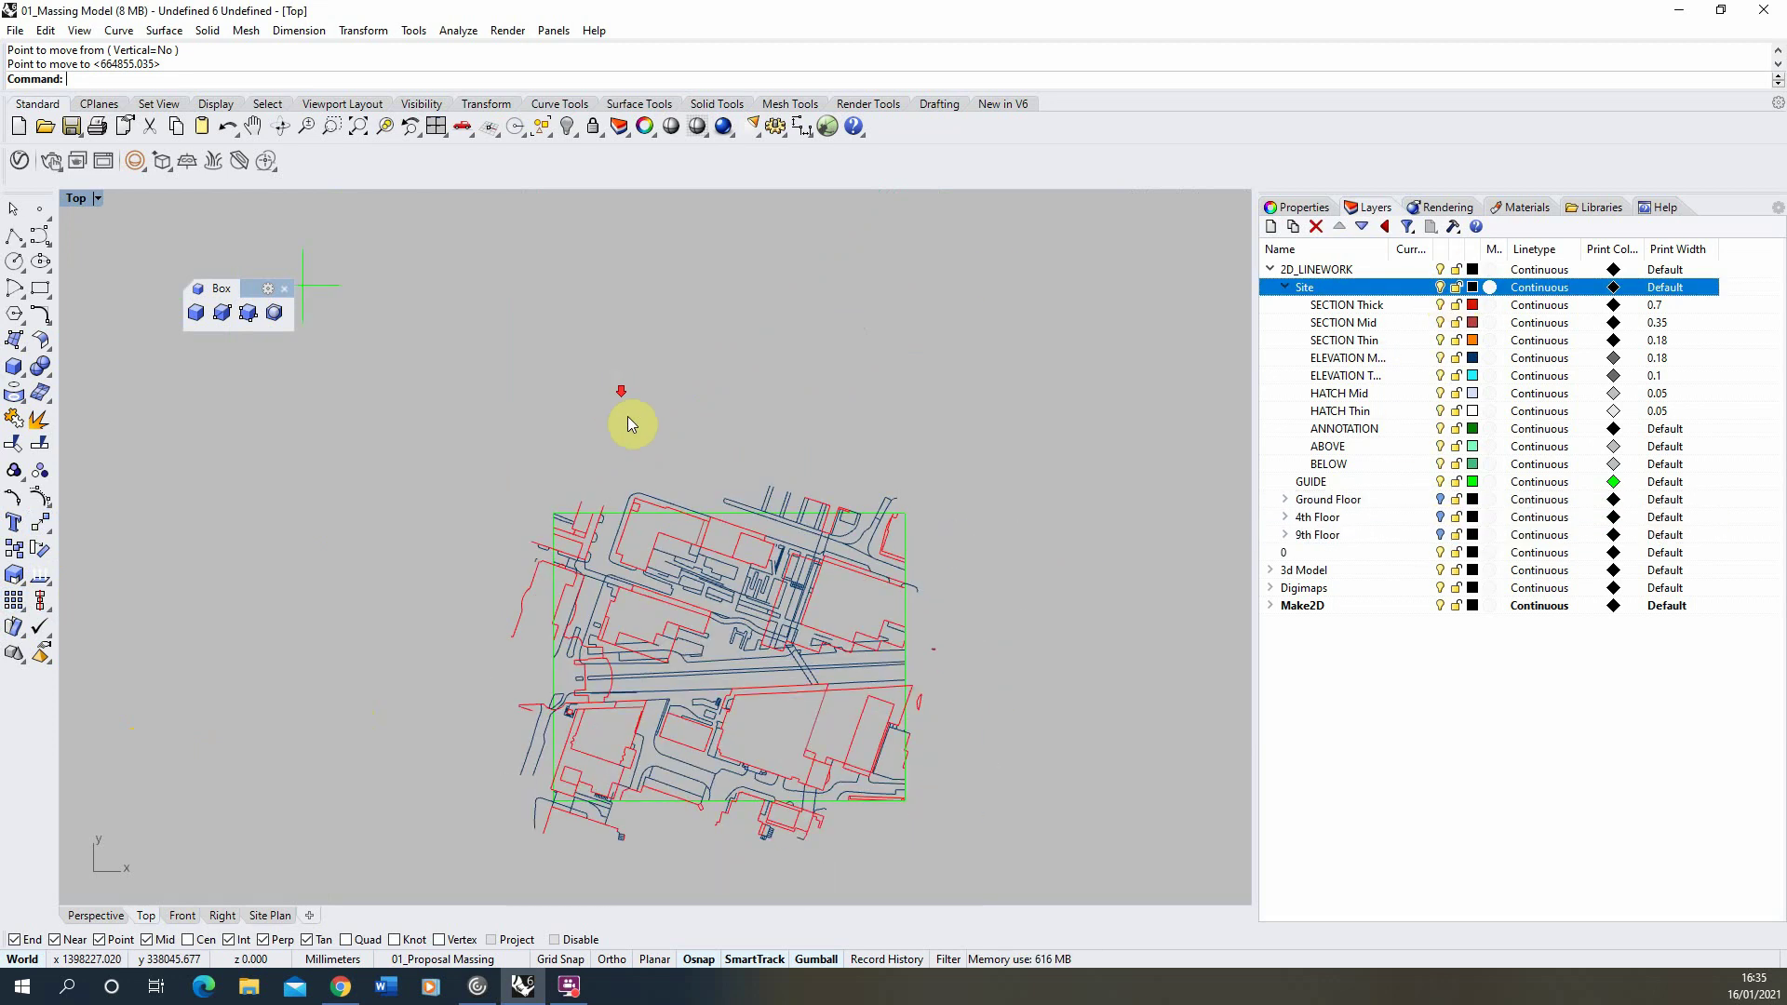
{"action": "scroll", "coordinate": [668, 672], "scroll_direction": "up", "scroll_amount": 3}
{"action": "left_click", "coordinate": [1439, 306]}
{"action": "left_click", "coordinate": [1440, 307]}
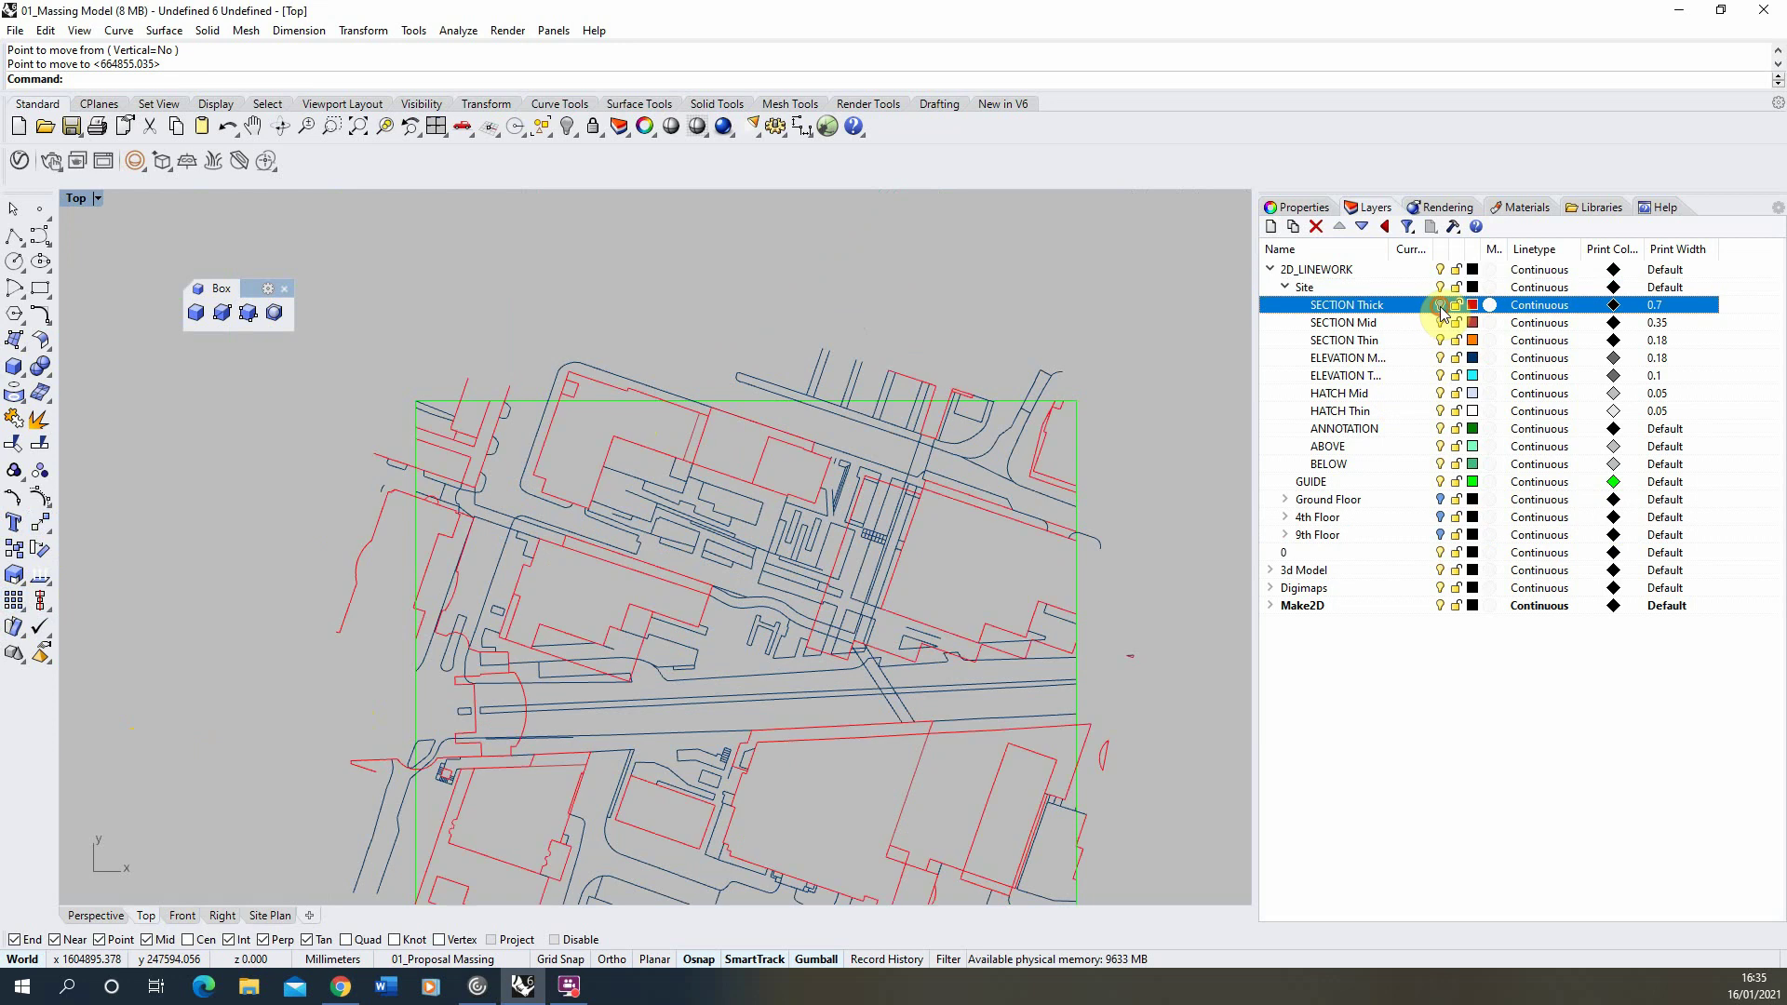
Toggle the Ground, 4th and 9th Floor layers to check the Ground Floor plan against the site.
{"action": "left_click", "coordinate": [1441, 500]}
{"action": "left_click", "coordinate": [1441, 517]}
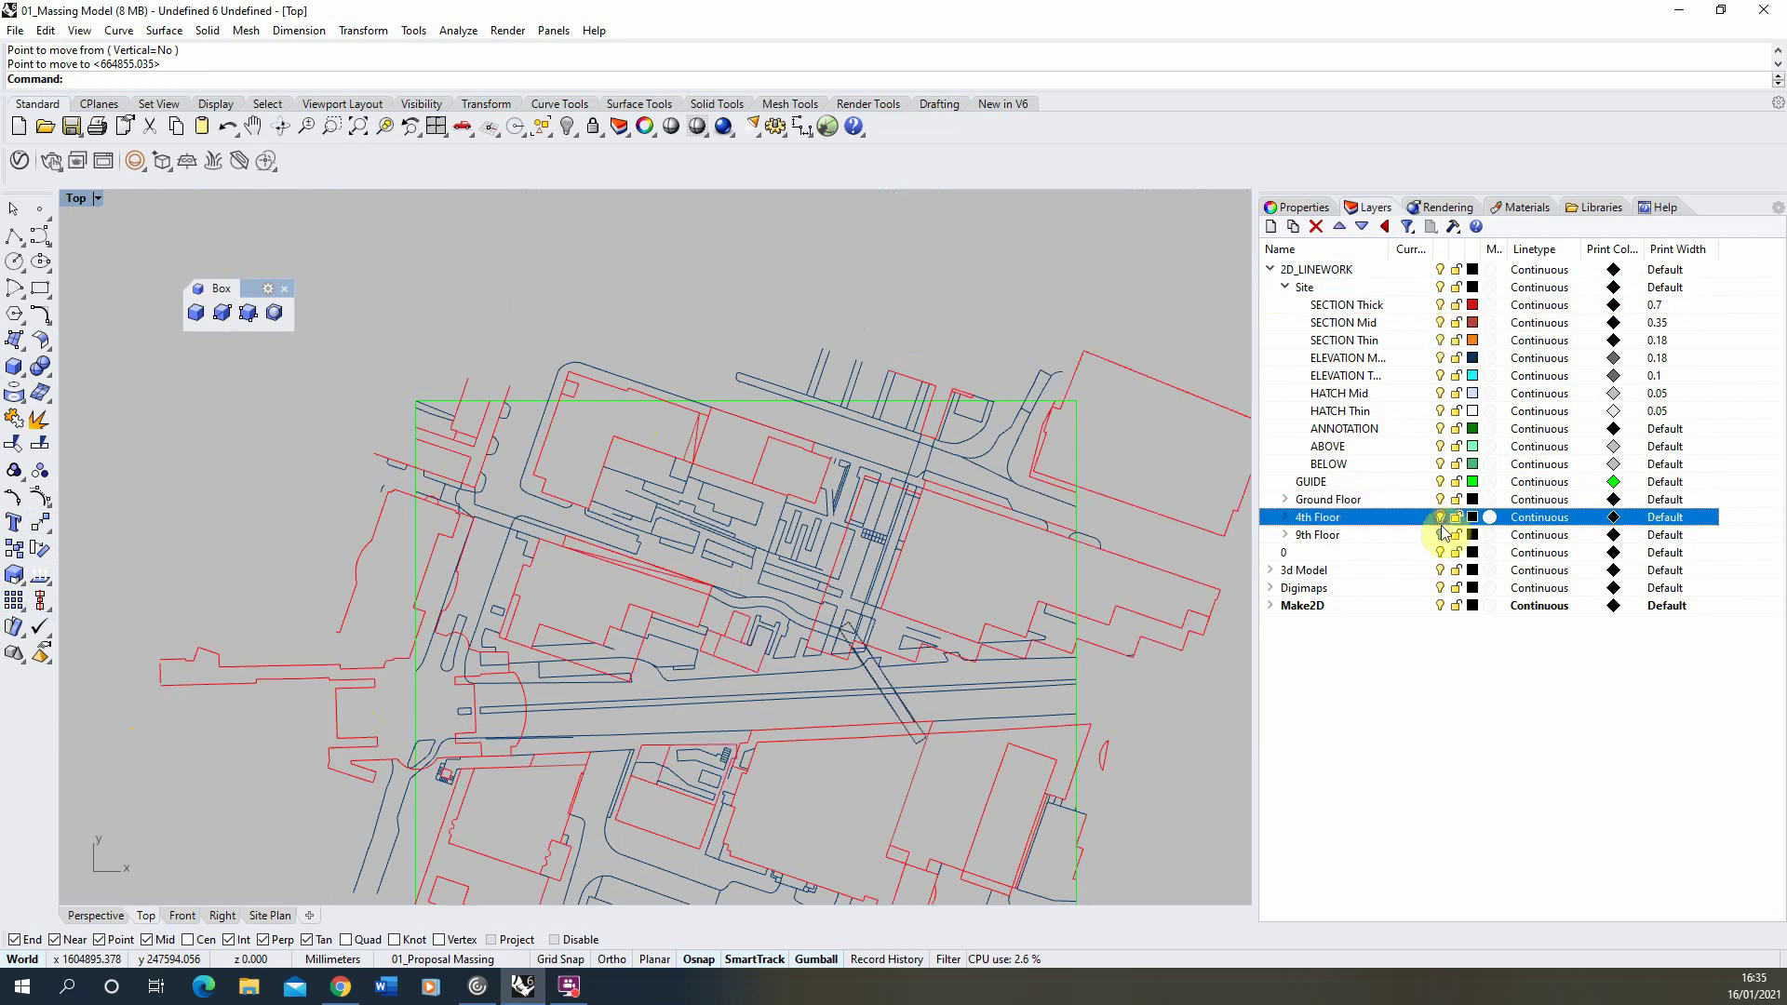
{"action": "left_click", "coordinate": [1441, 535]}
{"action": "left_click", "coordinate": [1440, 535]}
{"action": "left_click", "coordinate": [1441, 518]}
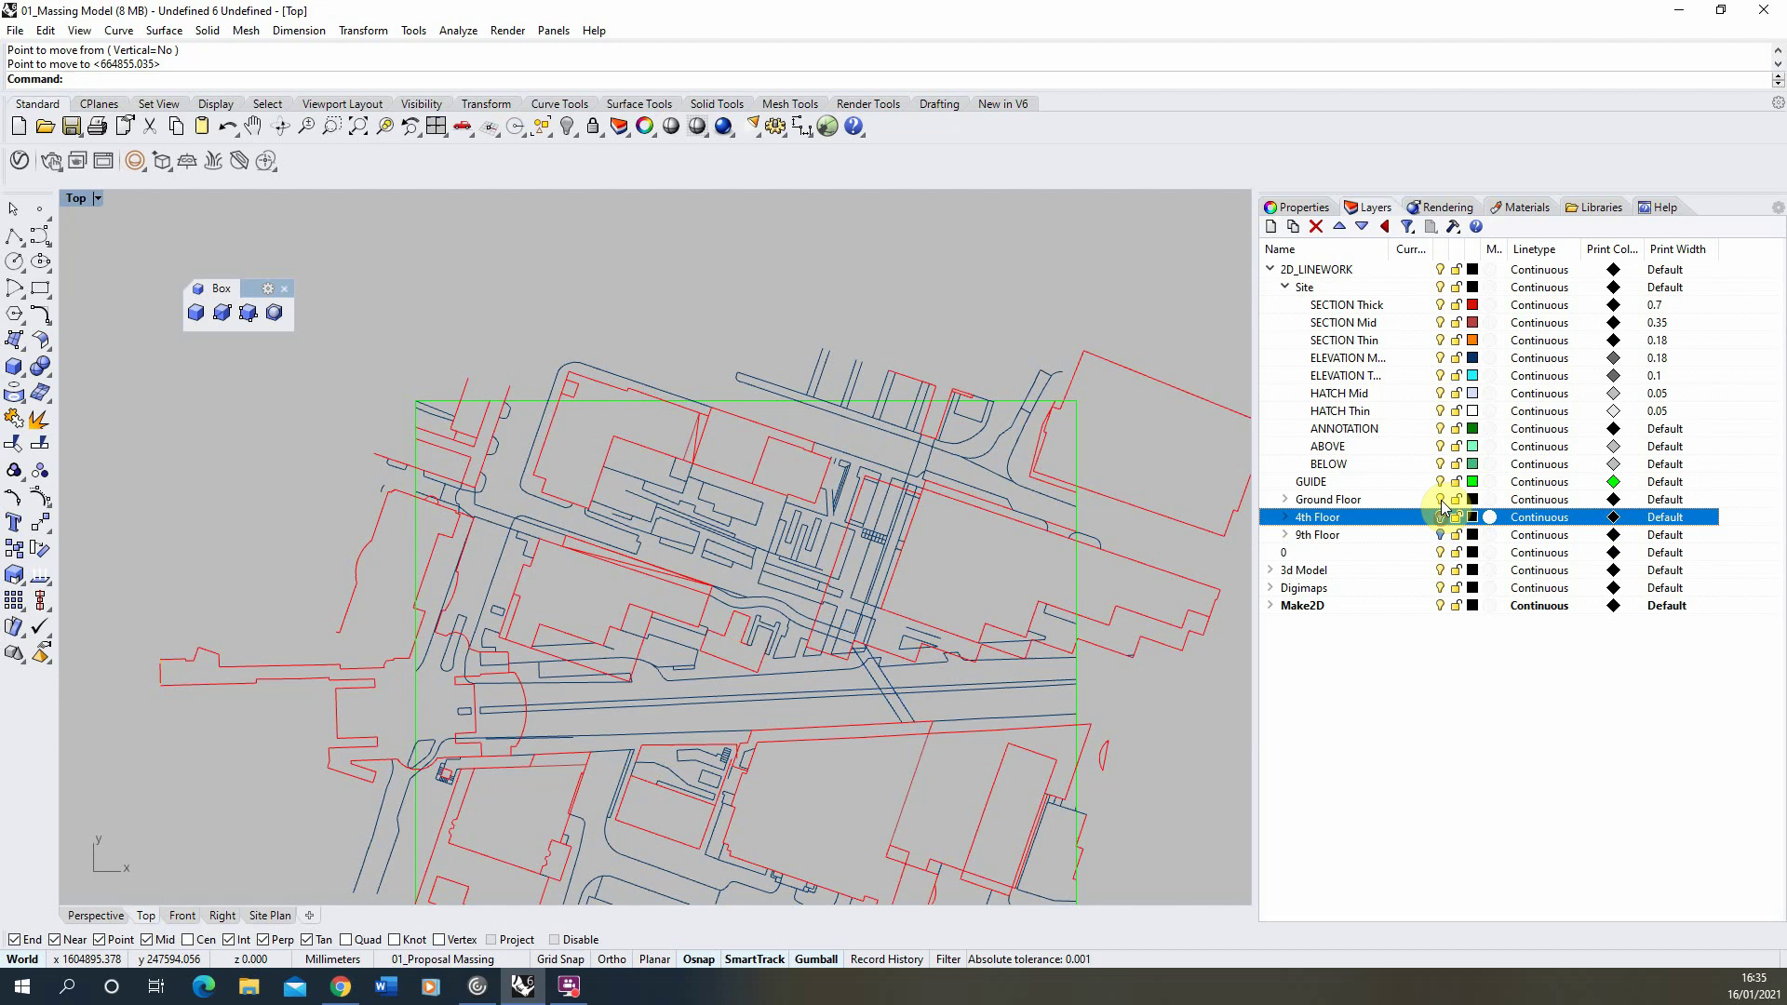
{"action": "left_click", "coordinate": [1440, 500]}
{"action": "scroll", "coordinate": [621, 579], "scroll_direction": "down", "scroll_amount": 1}
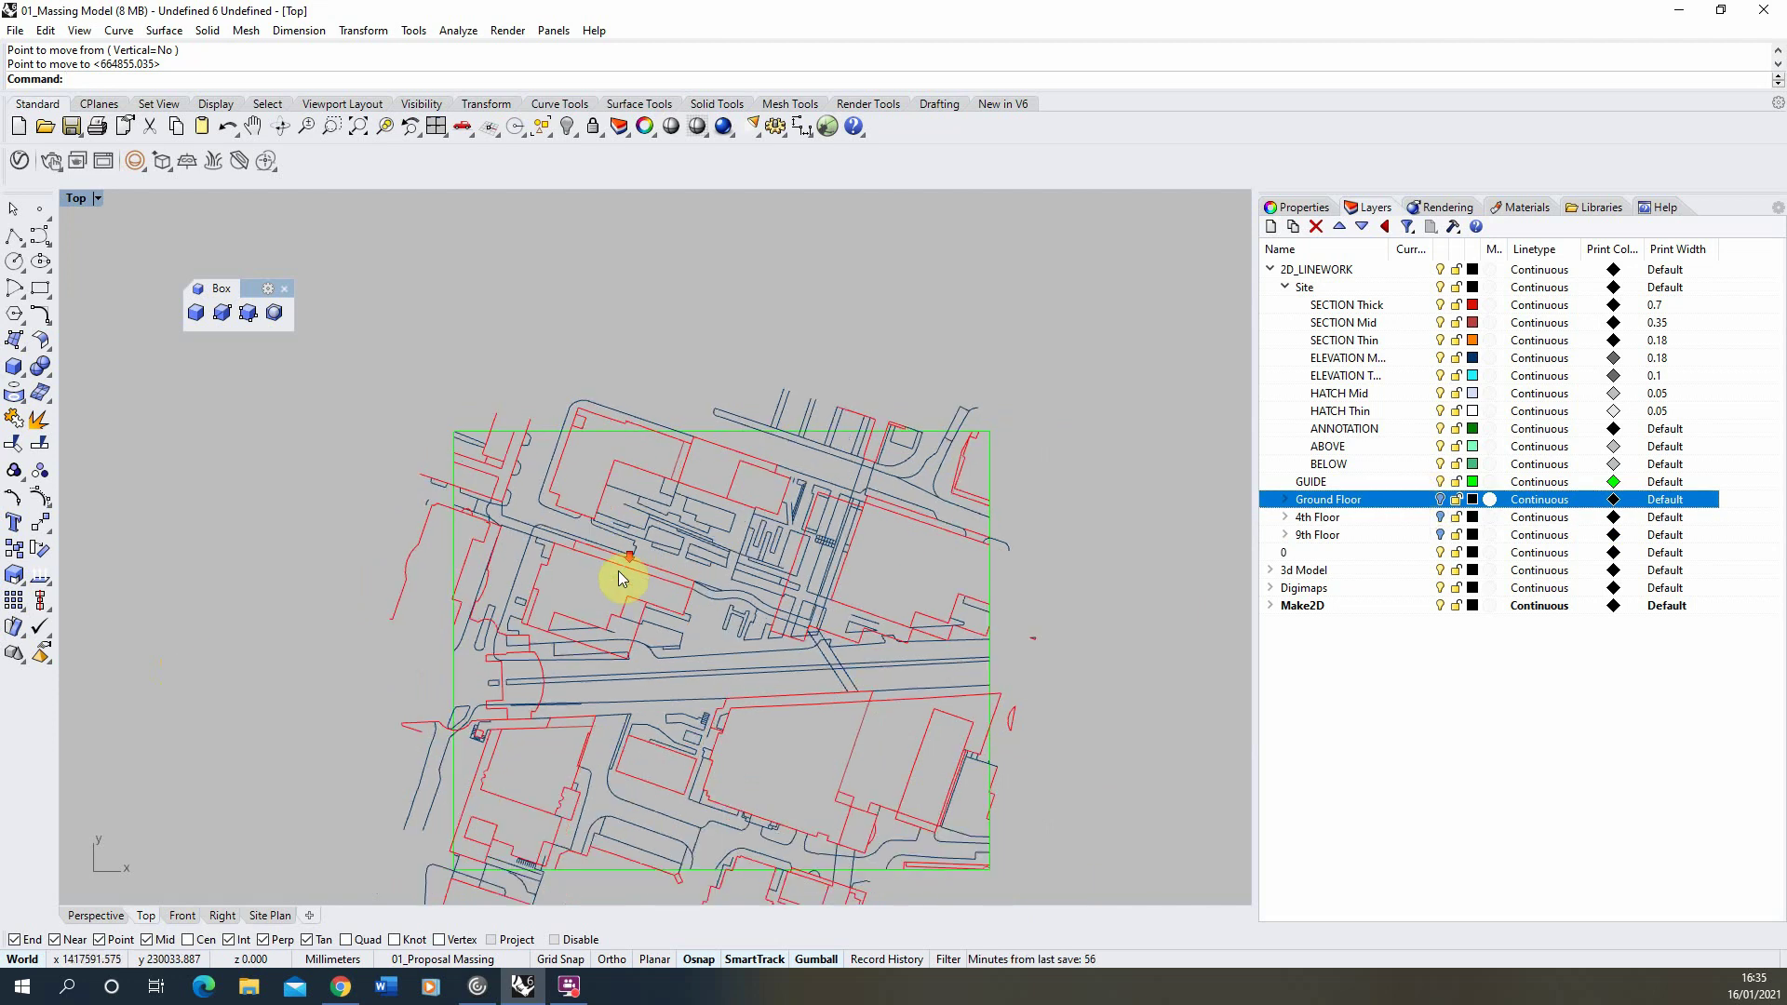
{"action": "scroll", "coordinate": [573, 470], "scroll_direction": "down", "scroll_amount": 1}
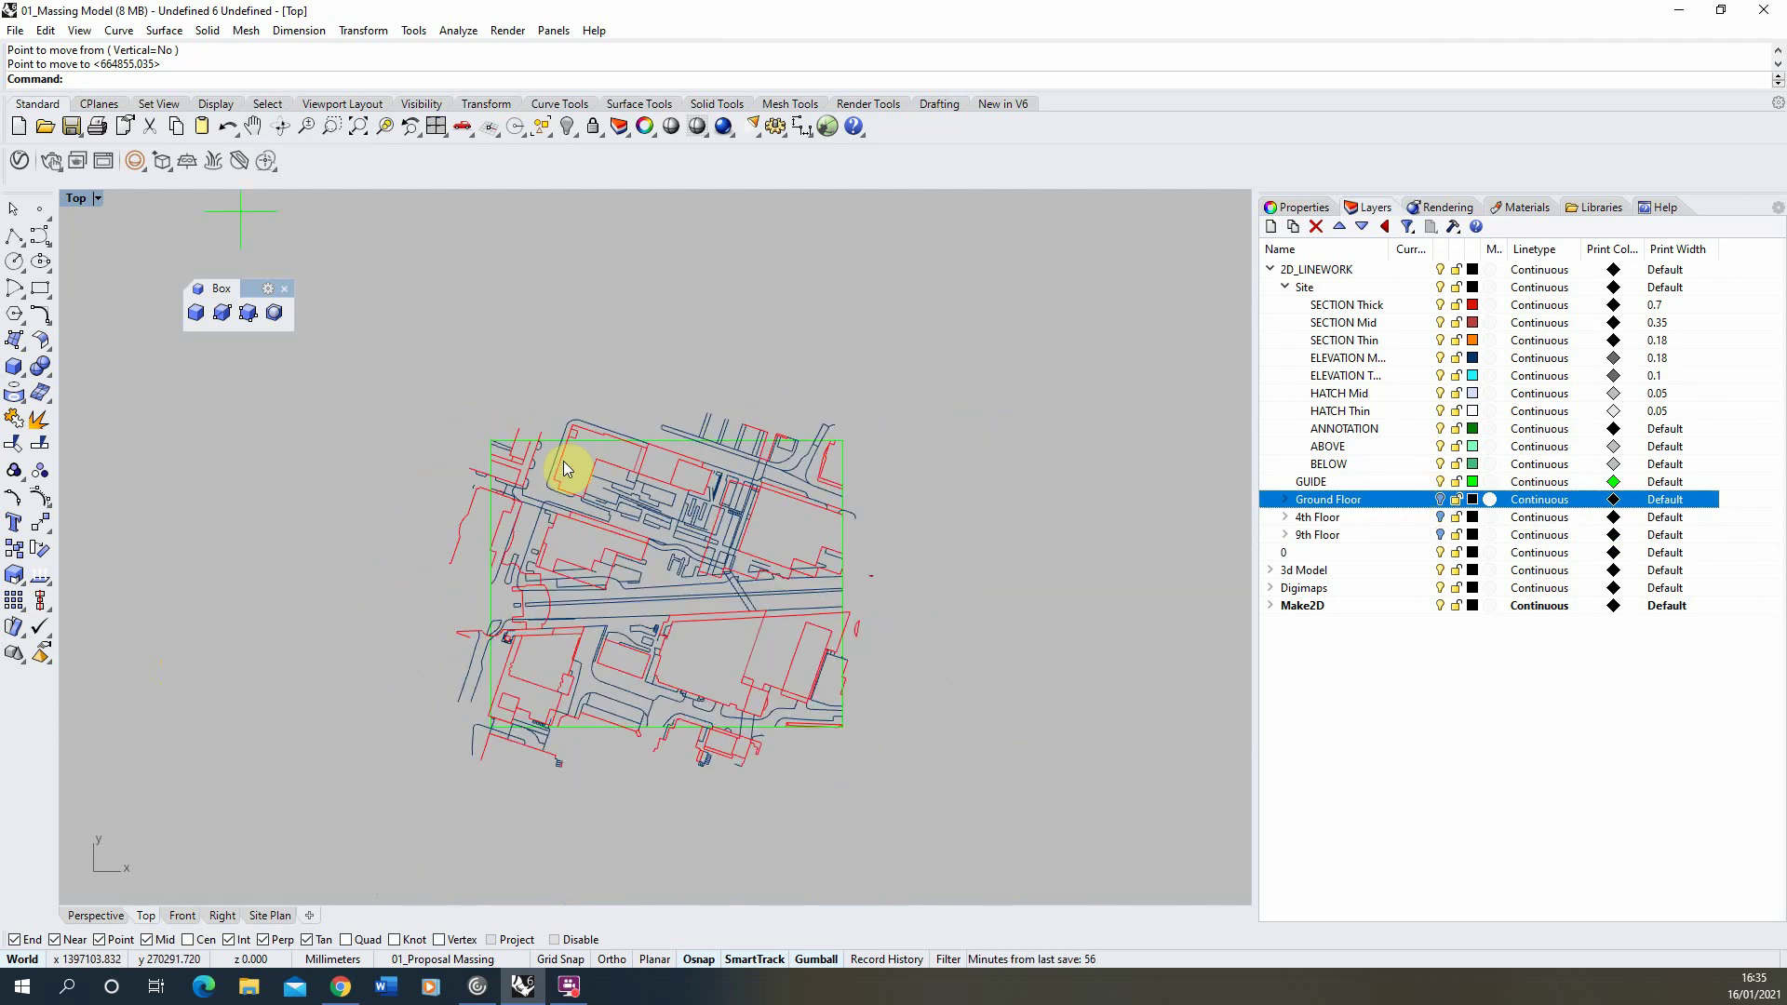
{"action": "scroll", "coordinate": [621, 596], "scroll_direction": "down", "scroll_amount": 1}
{"action": "scroll", "coordinate": [717, 577], "scroll_direction": "down", "scroll_amount": 1}
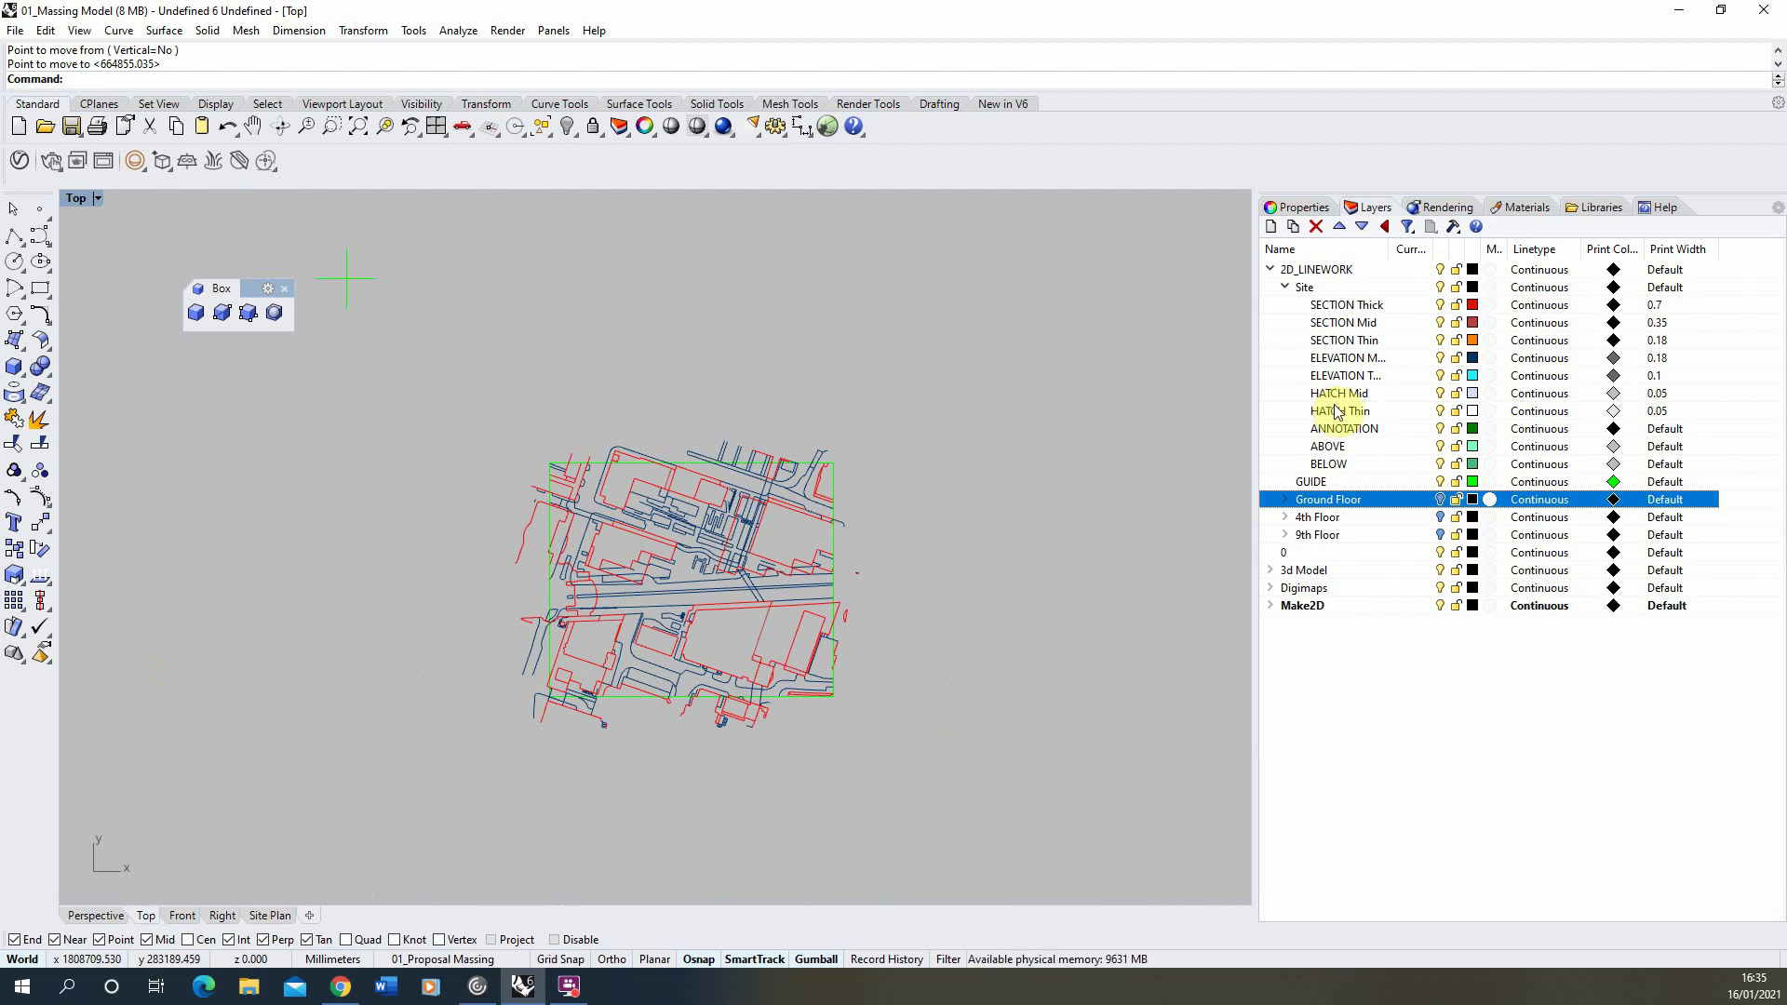
{"action": "scroll", "coordinate": [614, 577], "scroll_direction": "up", "scroll_amount": 2}
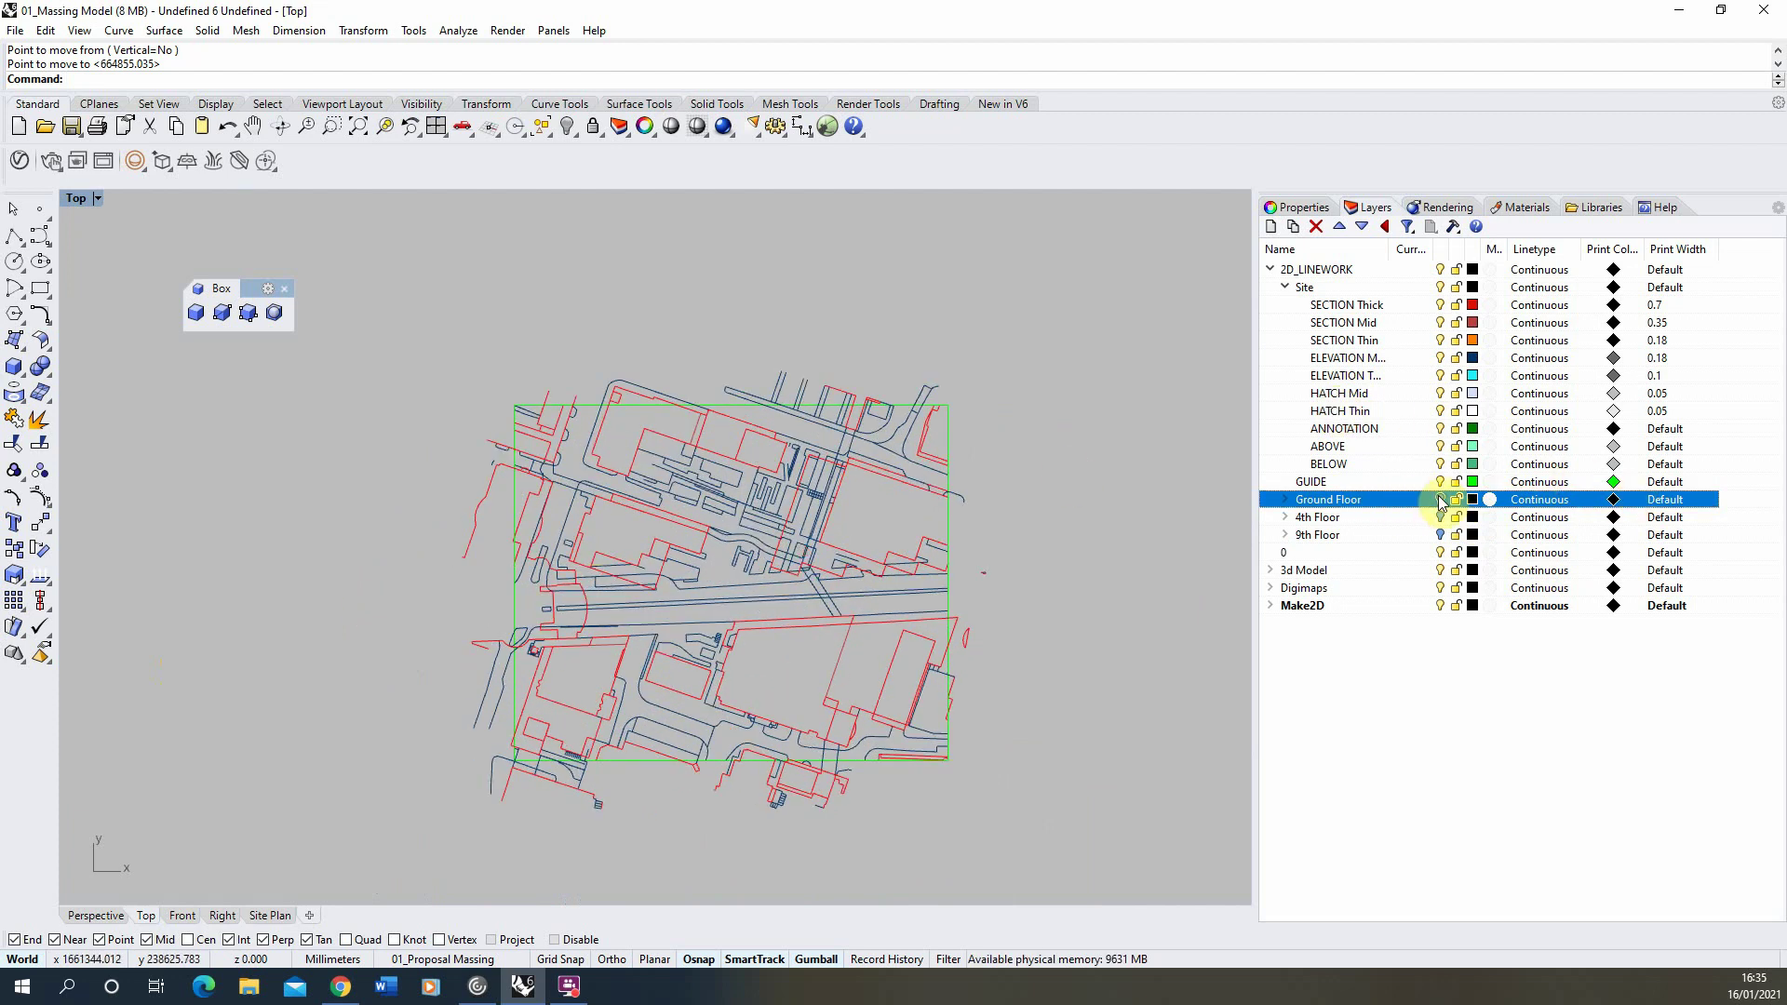
{"action": "scroll", "coordinate": [794, 562], "scroll_direction": "up", "scroll_amount": 4}
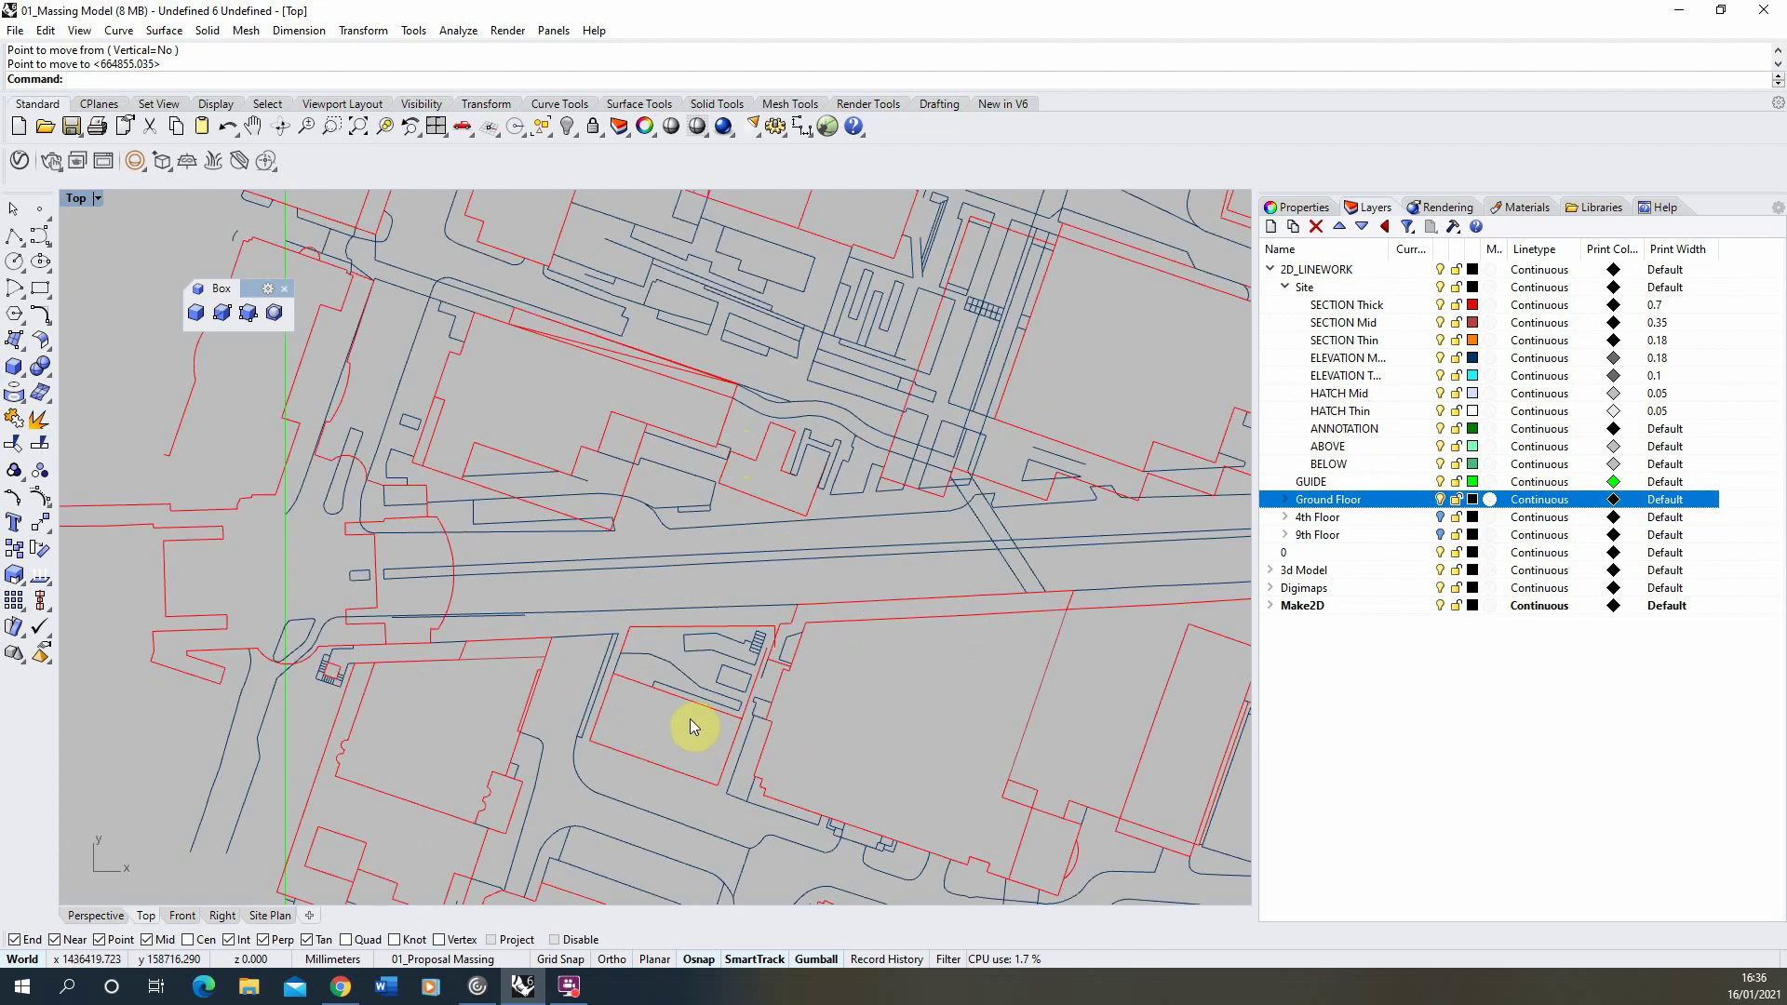
Turn the 4th and 9th Floor layers back on to compare all three plans over the site.
{"action": "left_click", "coordinate": [1440, 517]}
{"action": "left_click", "coordinate": [1442, 535]}
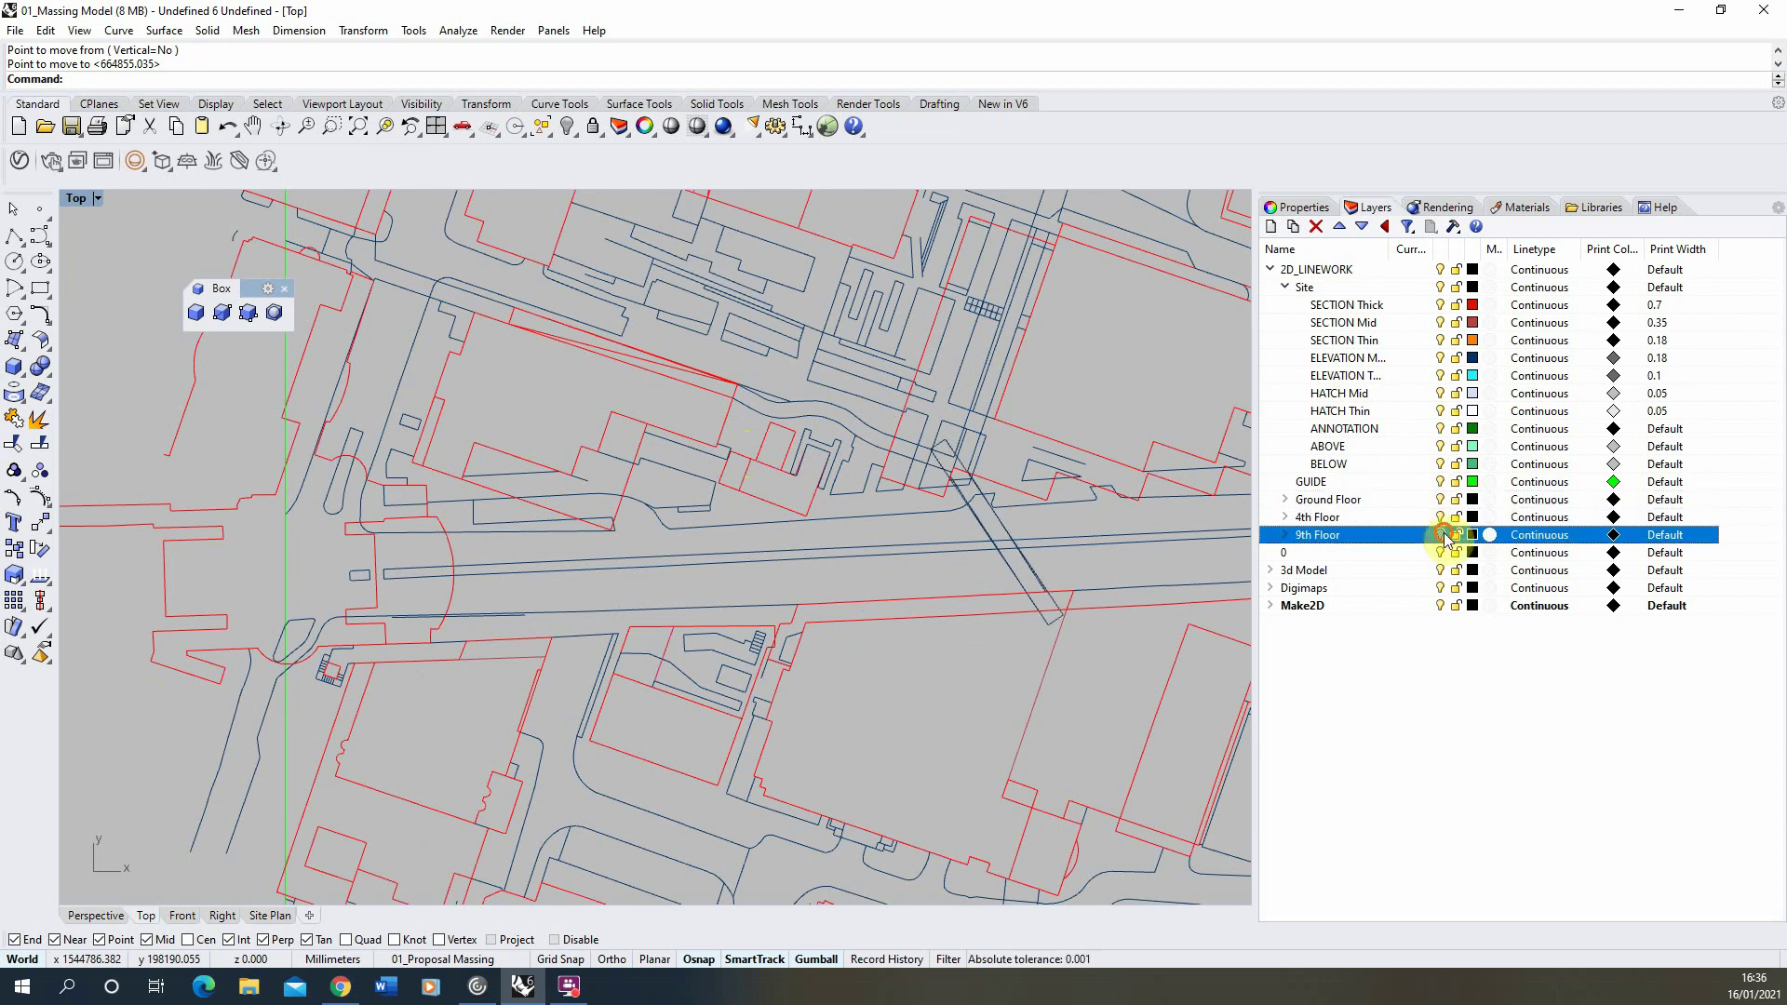
{"action": "scroll", "coordinate": [707, 596], "scroll_direction": "down", "scroll_amount": 6}
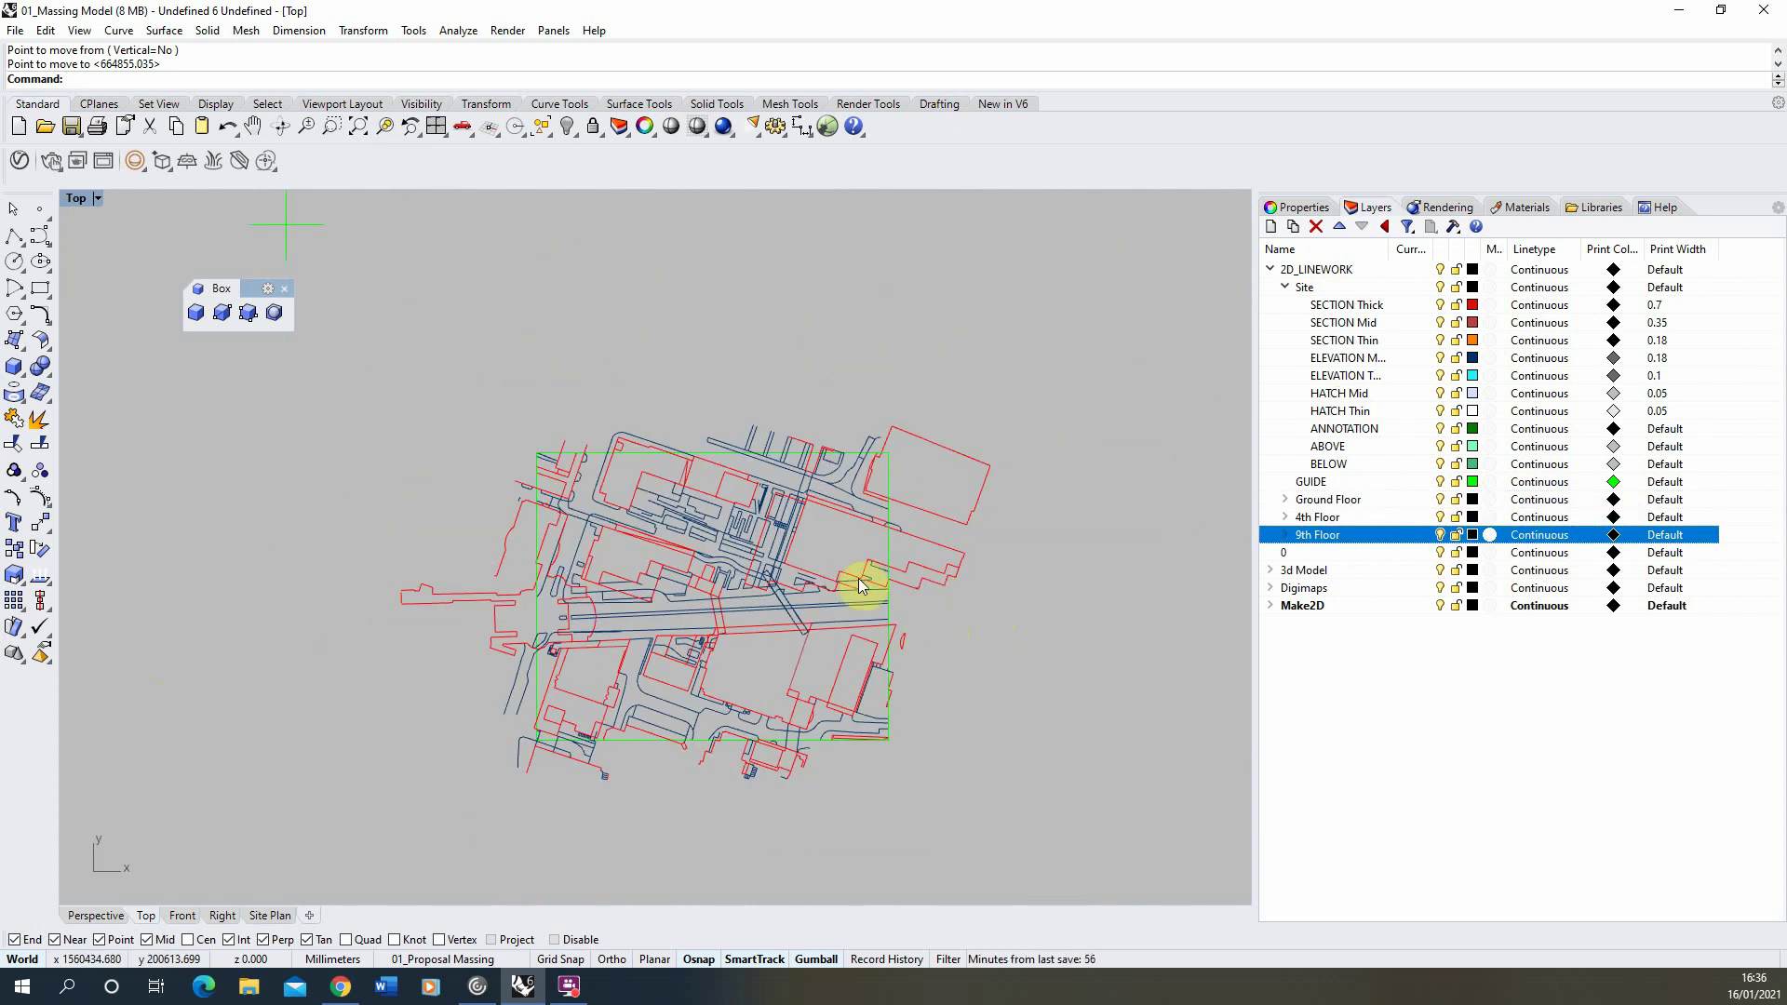
{"action": "scroll", "coordinate": [860, 586], "scroll_direction": "down", "scroll_amount": 4}
{"action": "scroll", "coordinate": [863, 591], "scroll_direction": "up", "scroll_amount": 3}
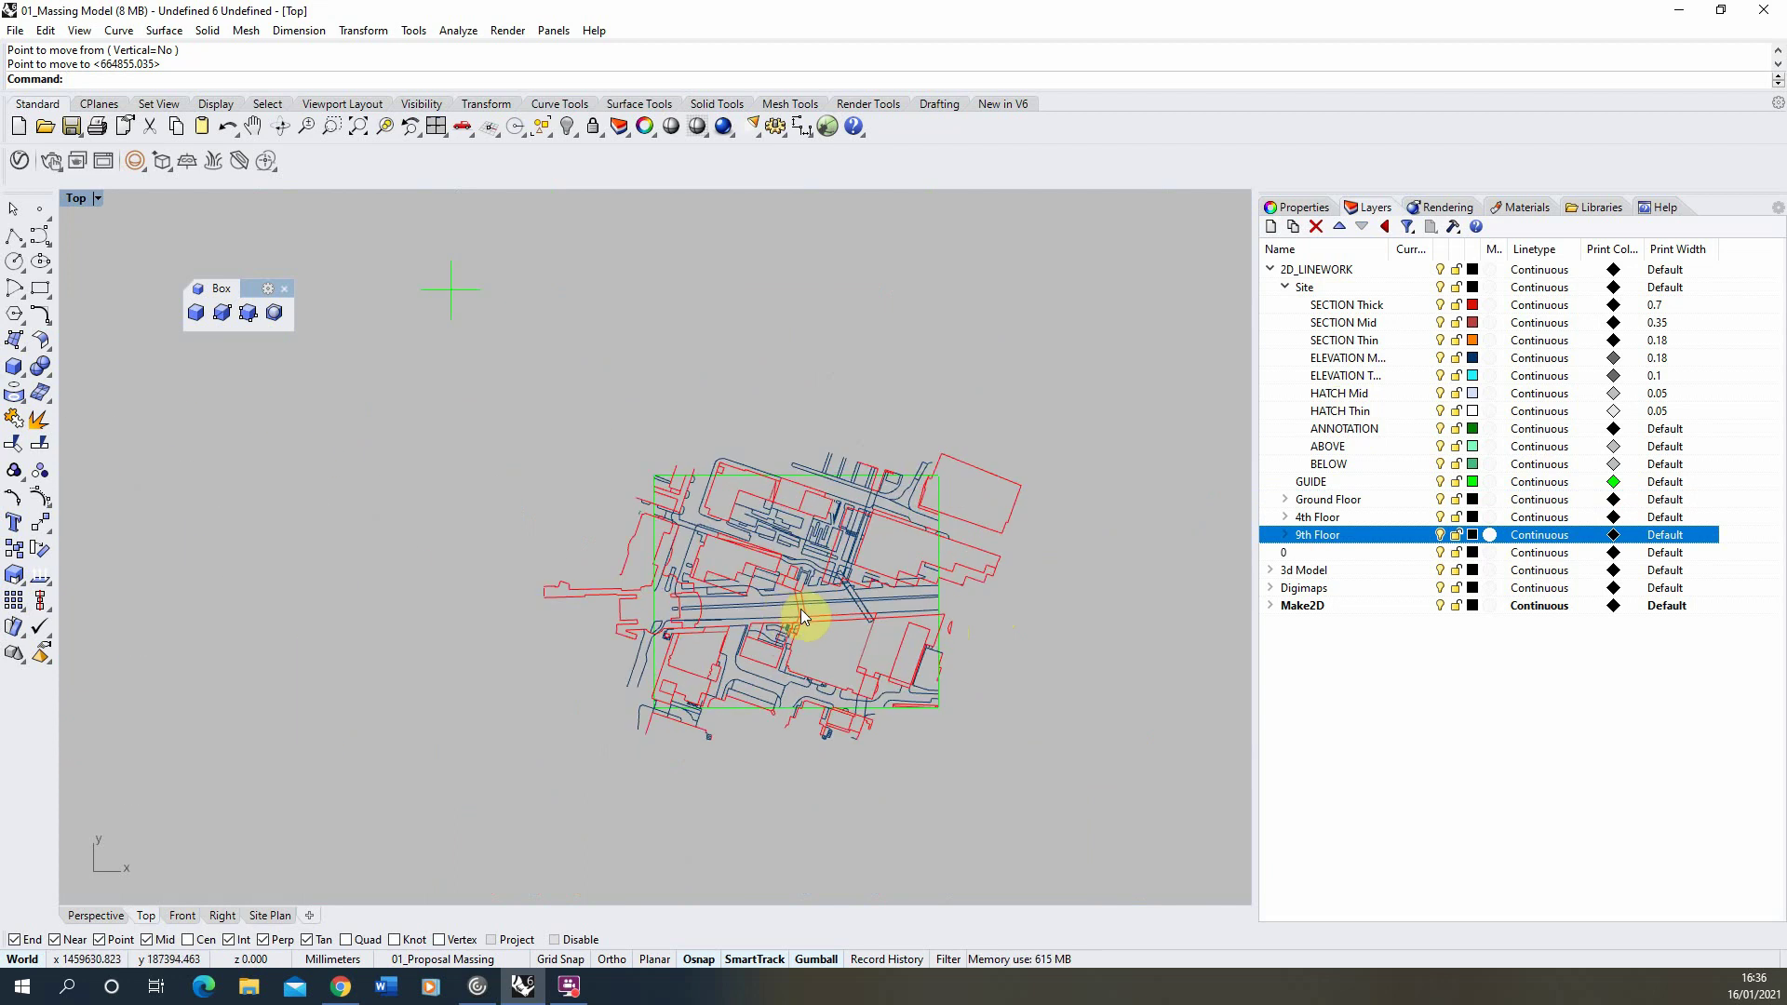